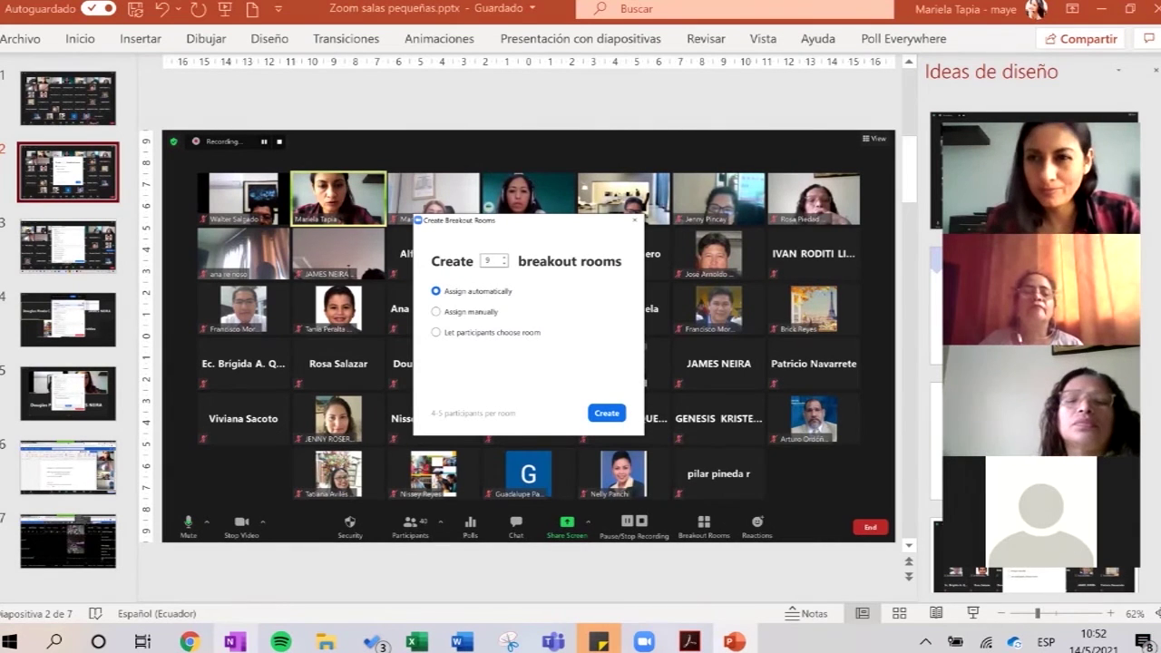
Switch to the Moodle course in Chrome and highlight the topics Genially through Zoom
key(alt+Tab)
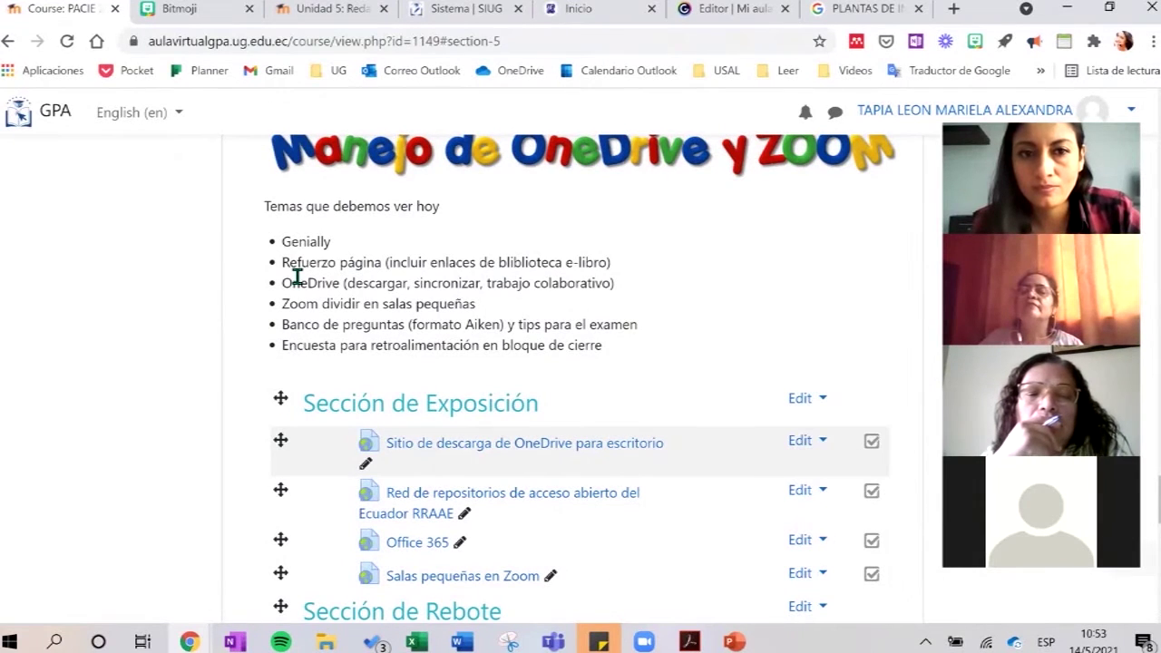
drag(292, 283, 489, 307)
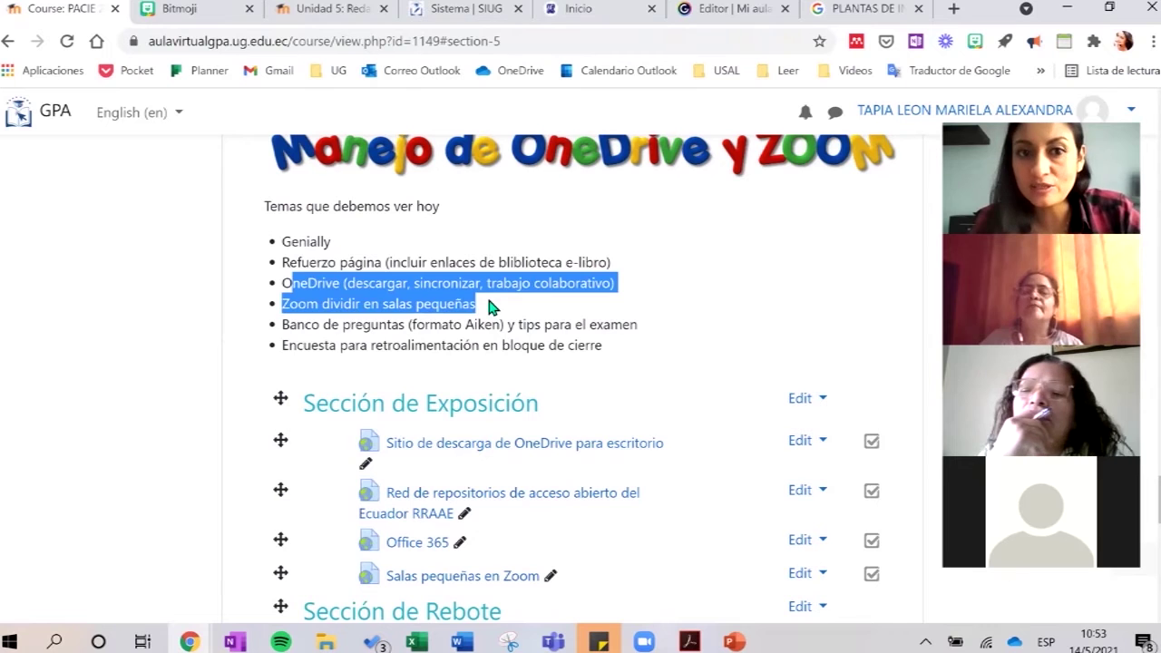
click(486, 309)
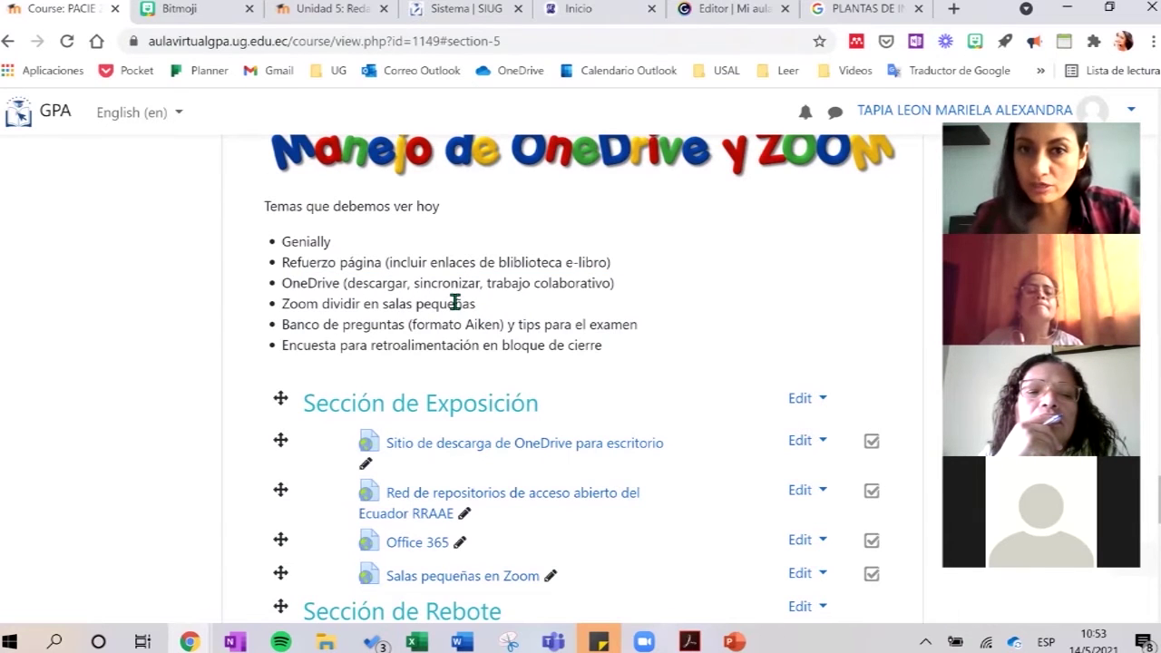
drag(275, 285, 476, 306)
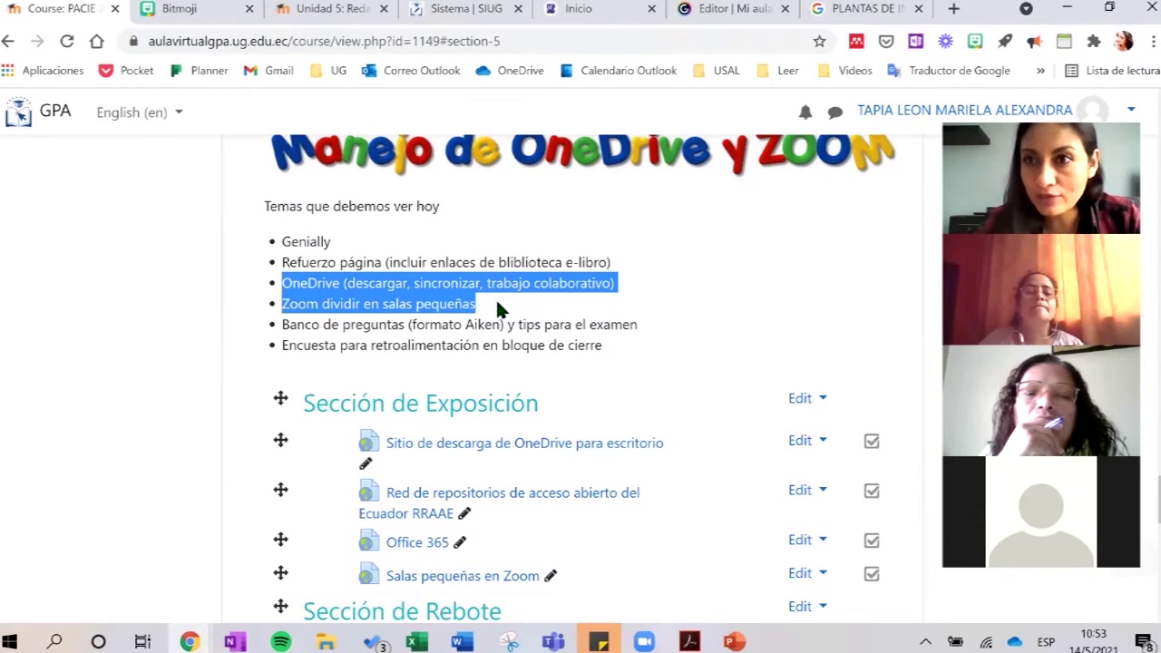
click(283, 240)
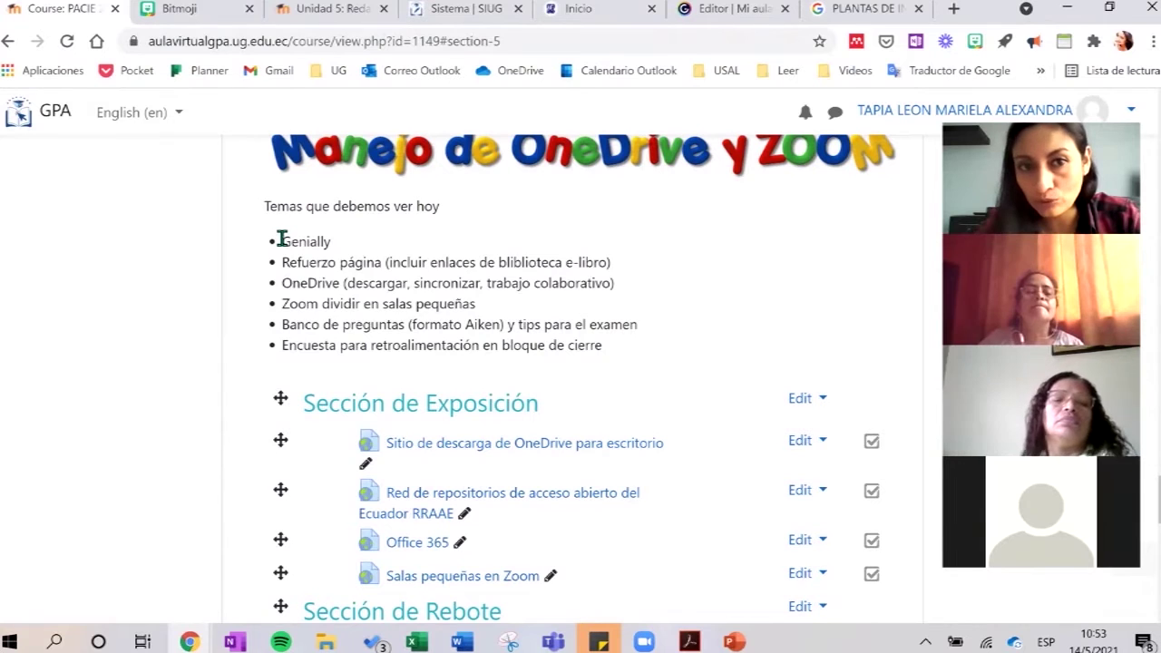
drag(281, 240, 476, 307)
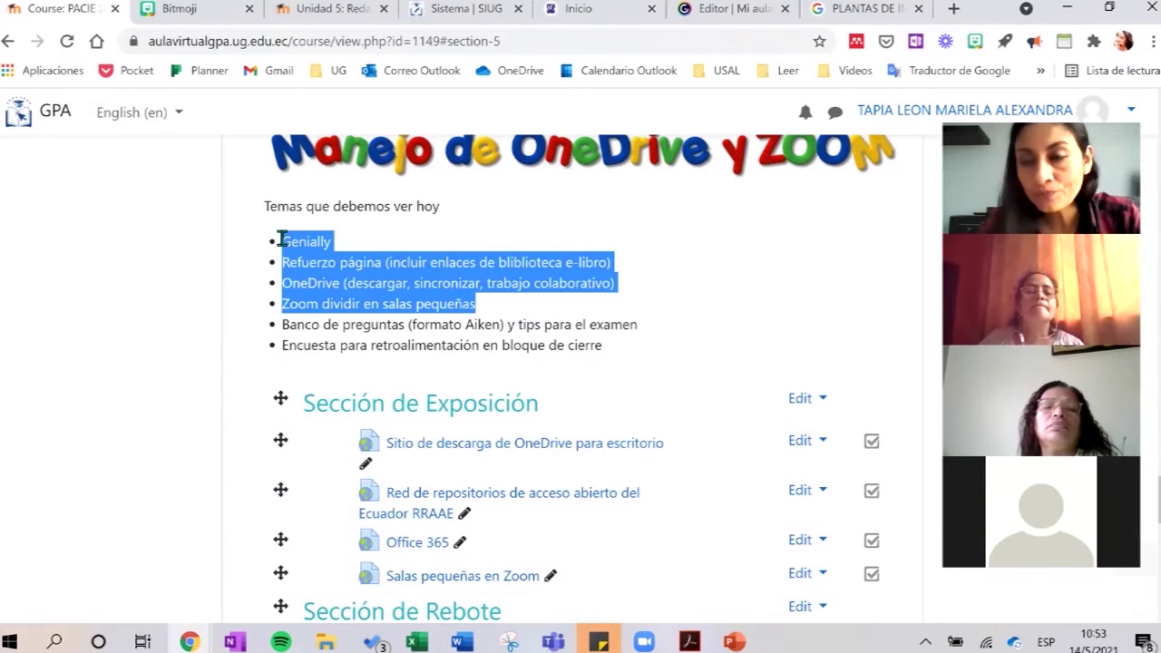
click(1144, 258)
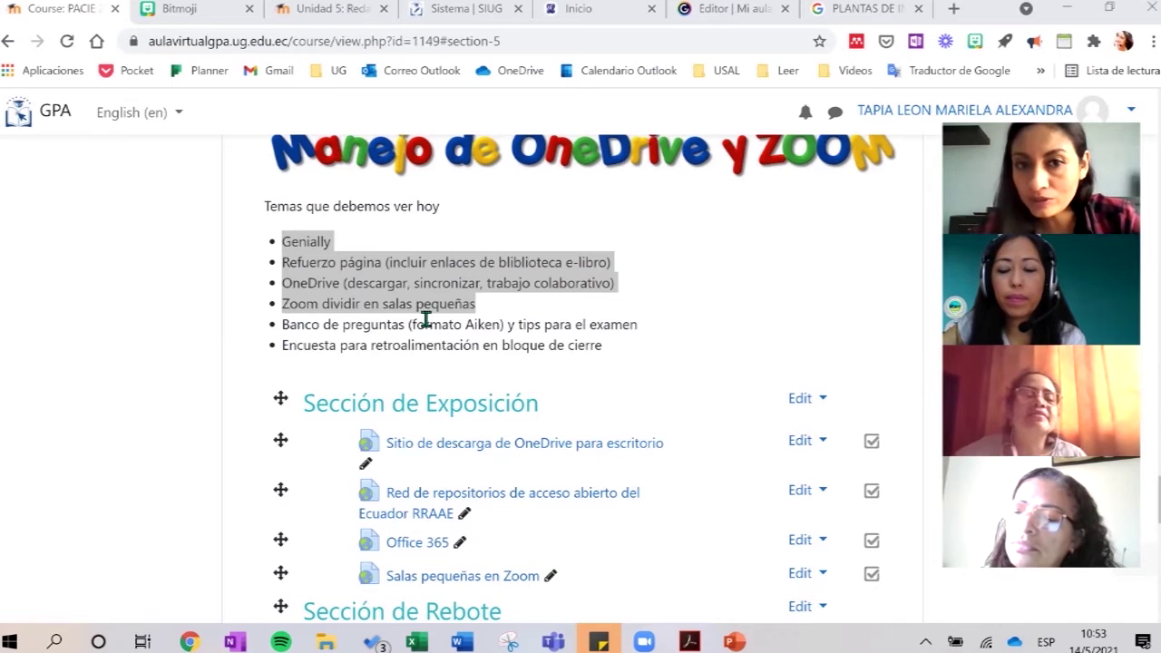
Highlight the question bank topic's Aiken format and exam tips, plus the survey topic
drag(424, 323, 586, 332)
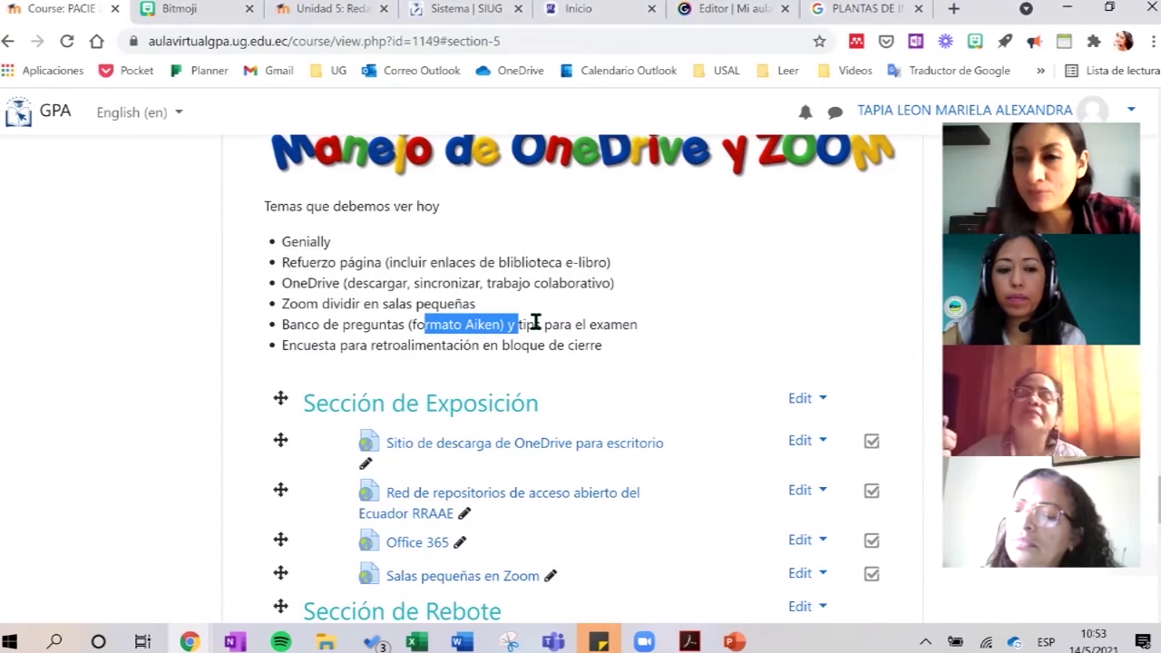
click(642, 335)
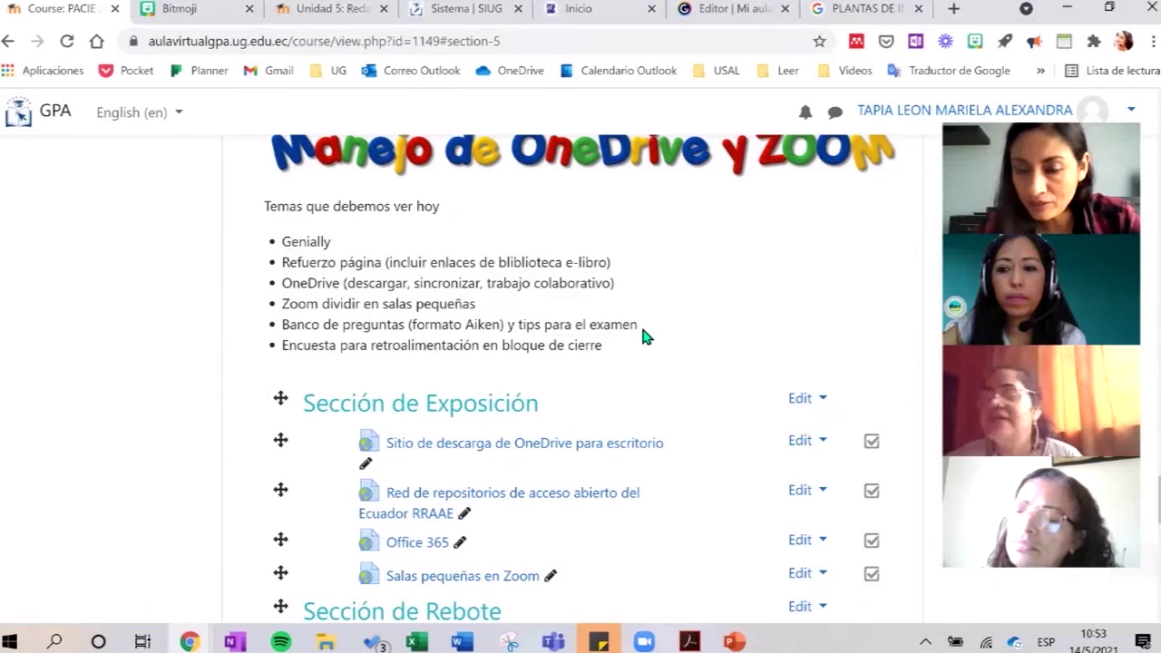
drag(642, 335, 536, 329)
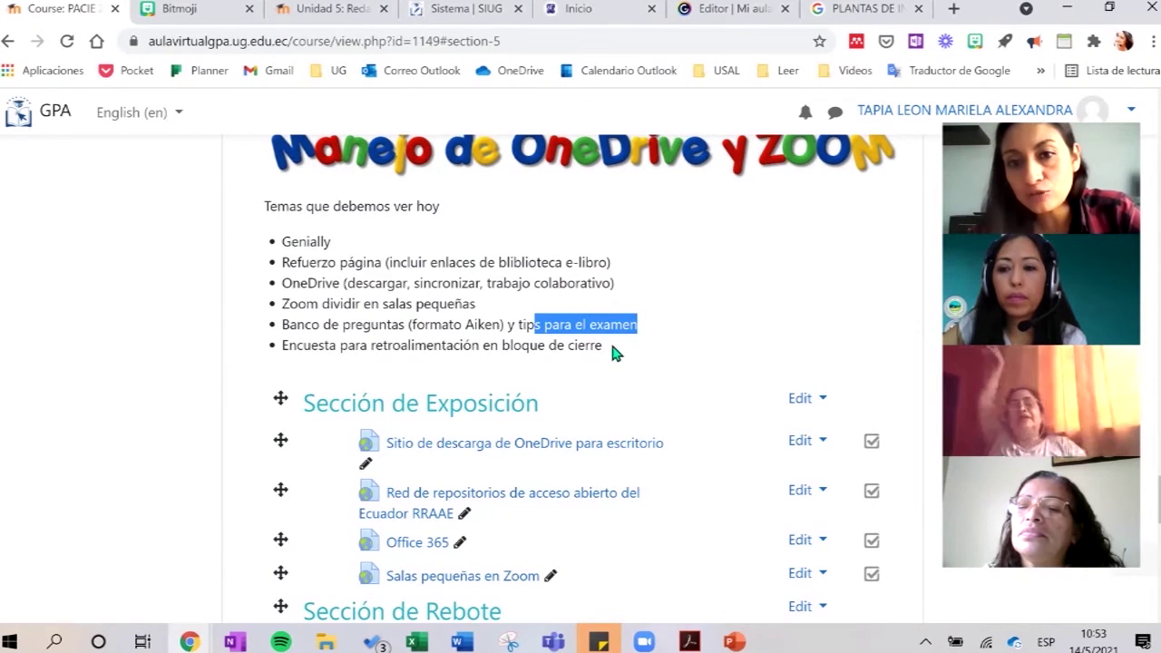
drag(603, 346, 271, 332)
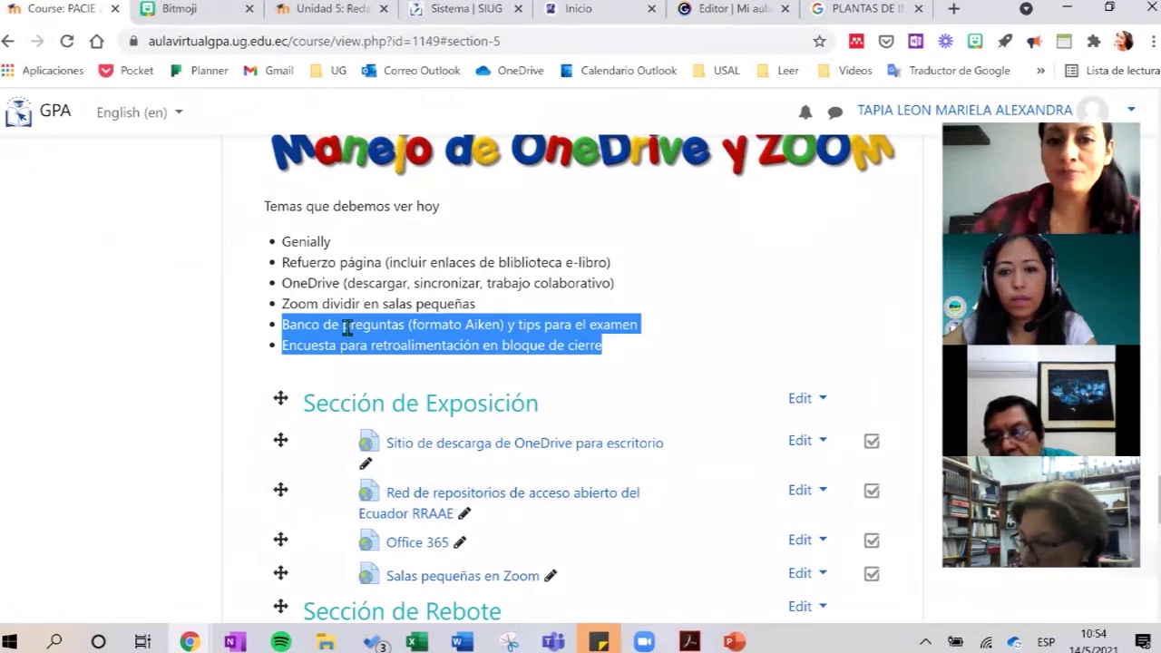
Briefly show the Zoom recordings folder, then highlight the e-libro and OneDrive topics
click(326, 641)
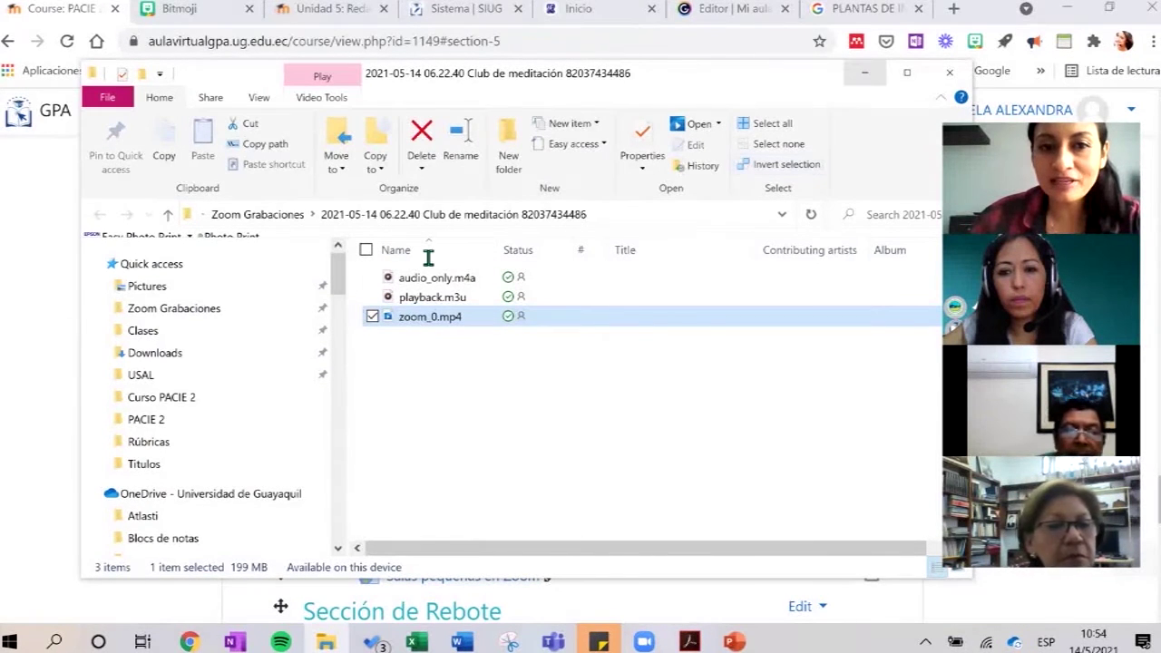
key(alt+Tab)
click(544, 269)
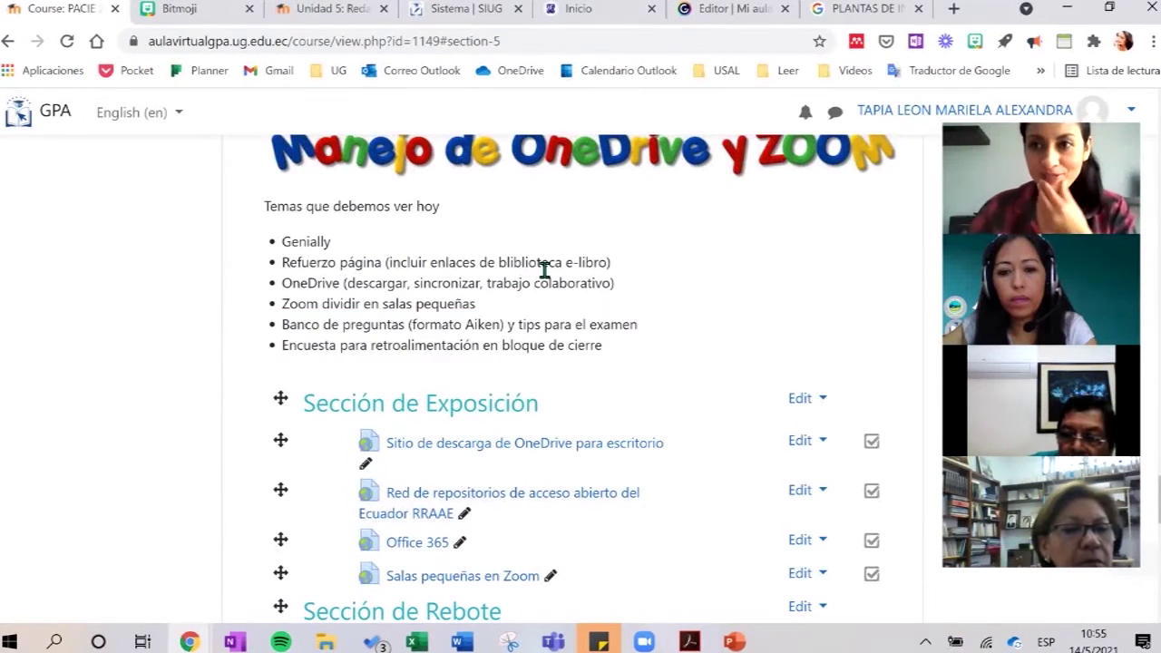
drag(545, 265, 337, 283)
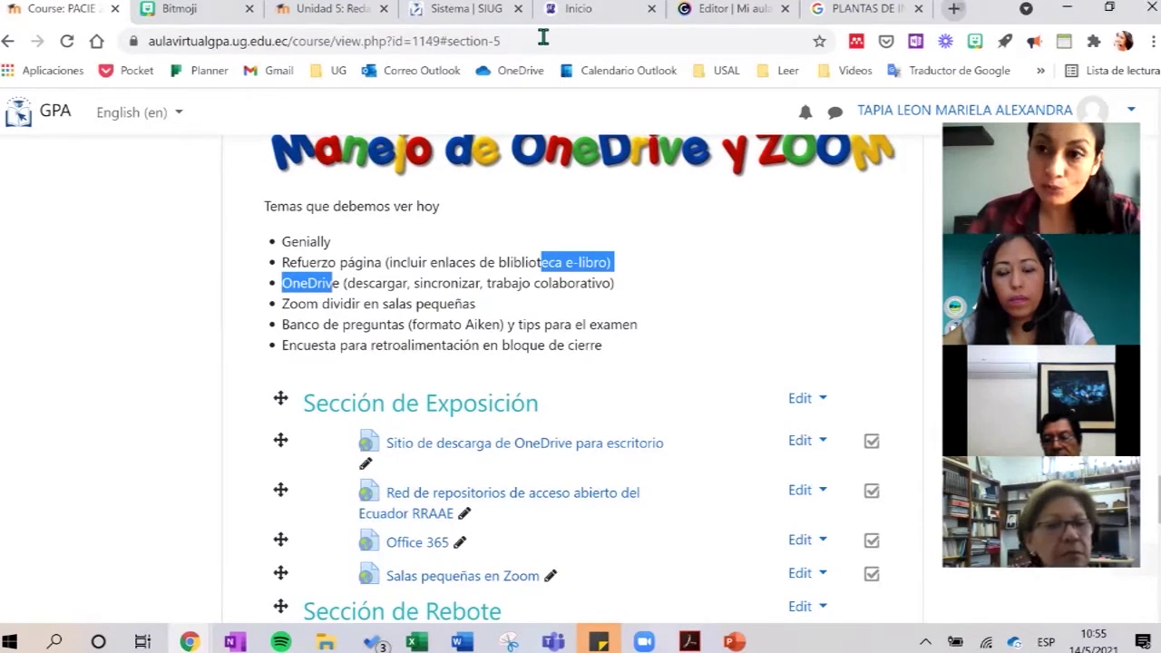
Open OneDrive's Mis archivos page in a new tab by pasting its address
key(ctrl+t)
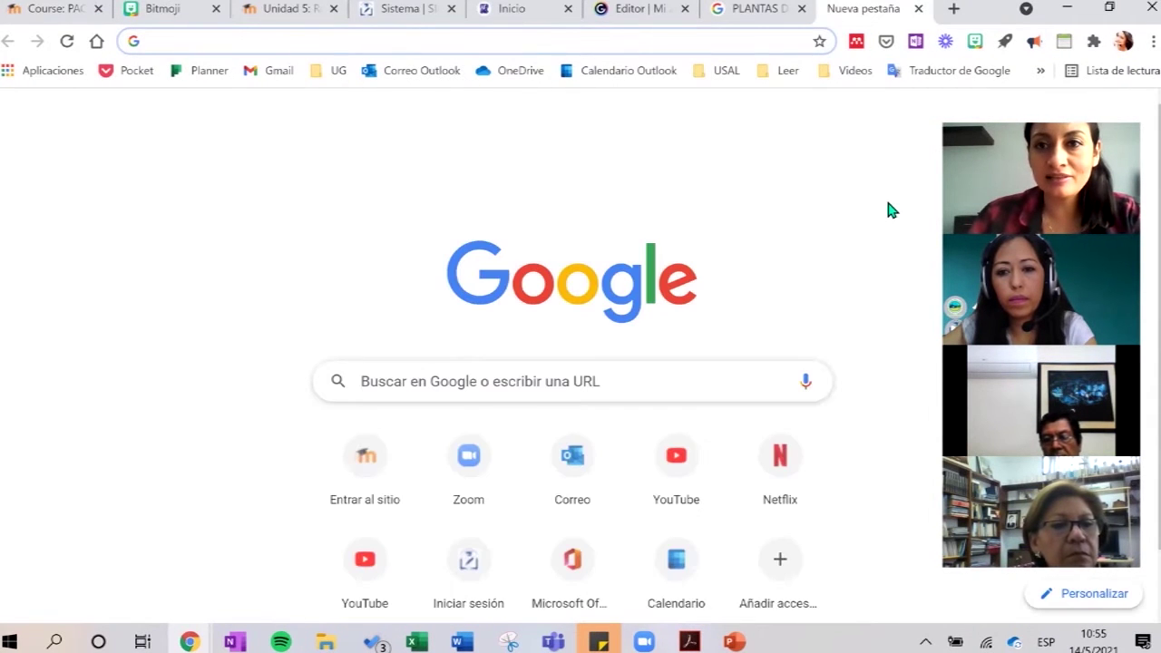
click(422, 43)
key(Return)
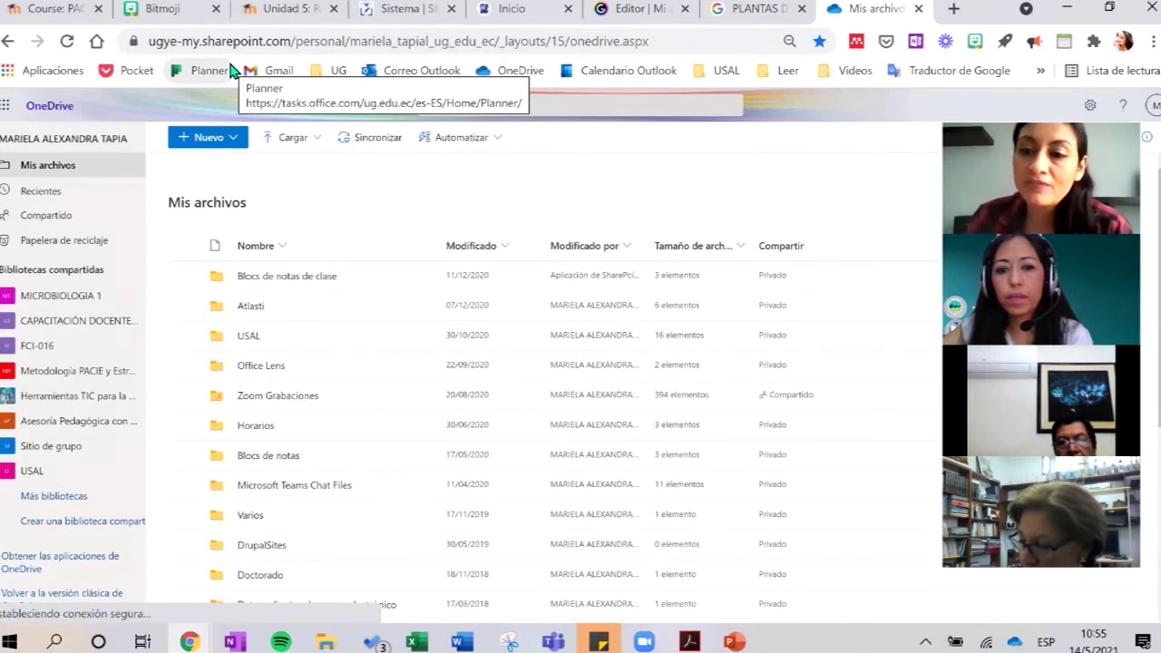
Load the Office 365 home at office.com in another new tab
click(958, 15)
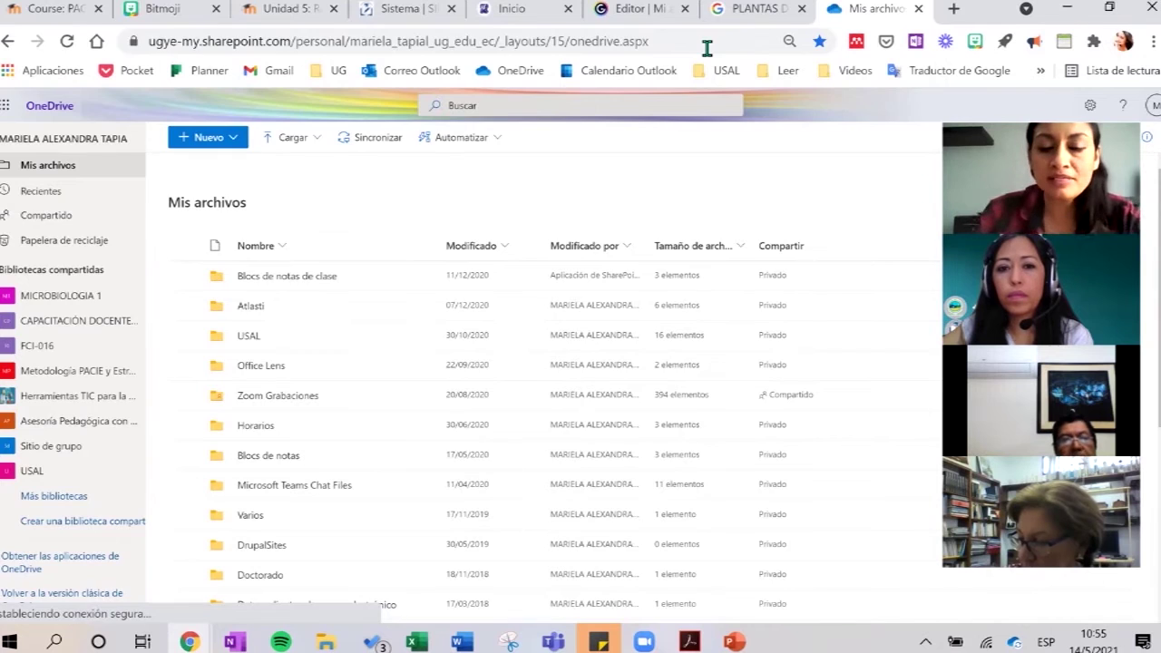
text(of)
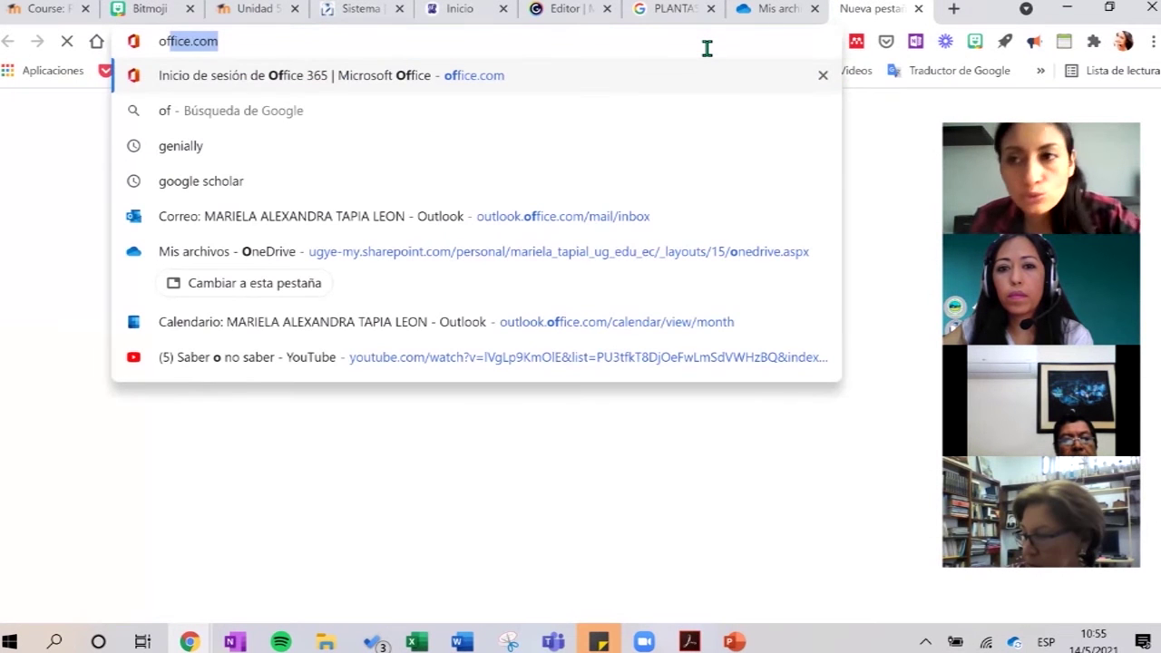
text(fi)
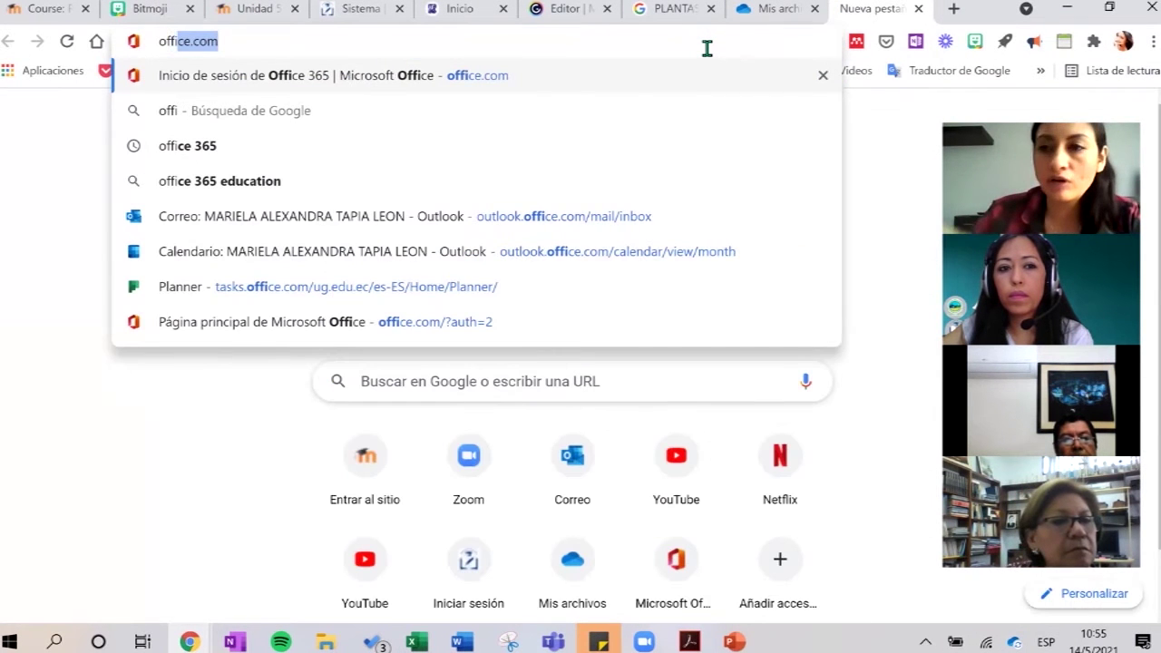
key(Return)
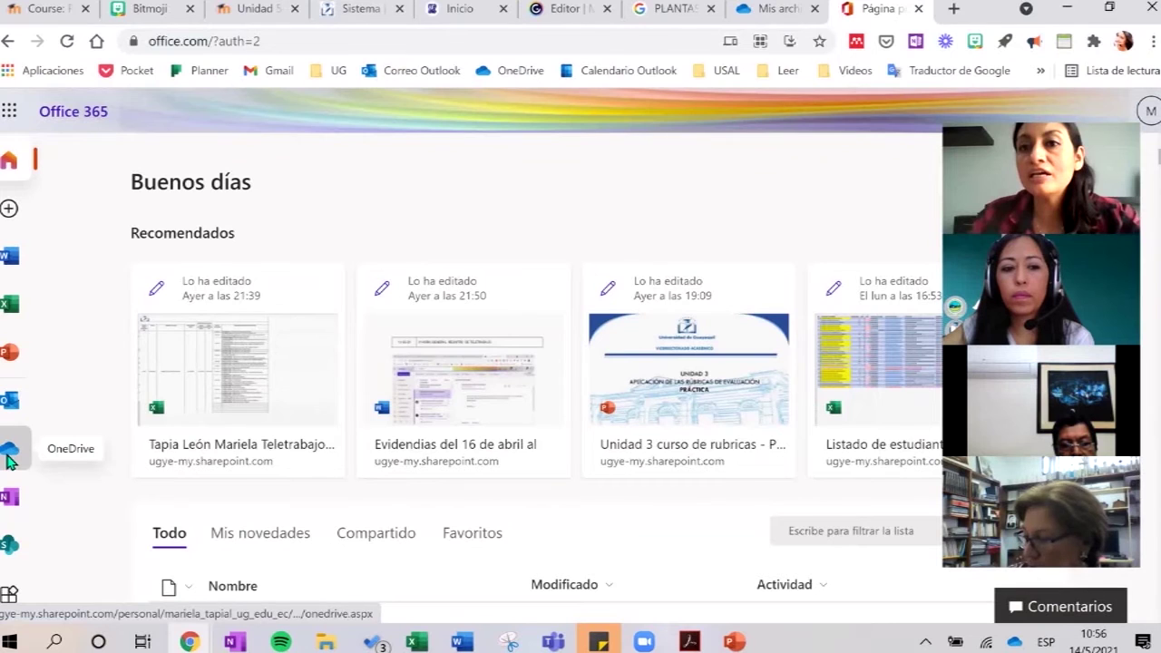
Open OneDrive from the Office 365 app bar, then its 'Obtener las aplicaciones de OneDrive' download page
click(7, 461)
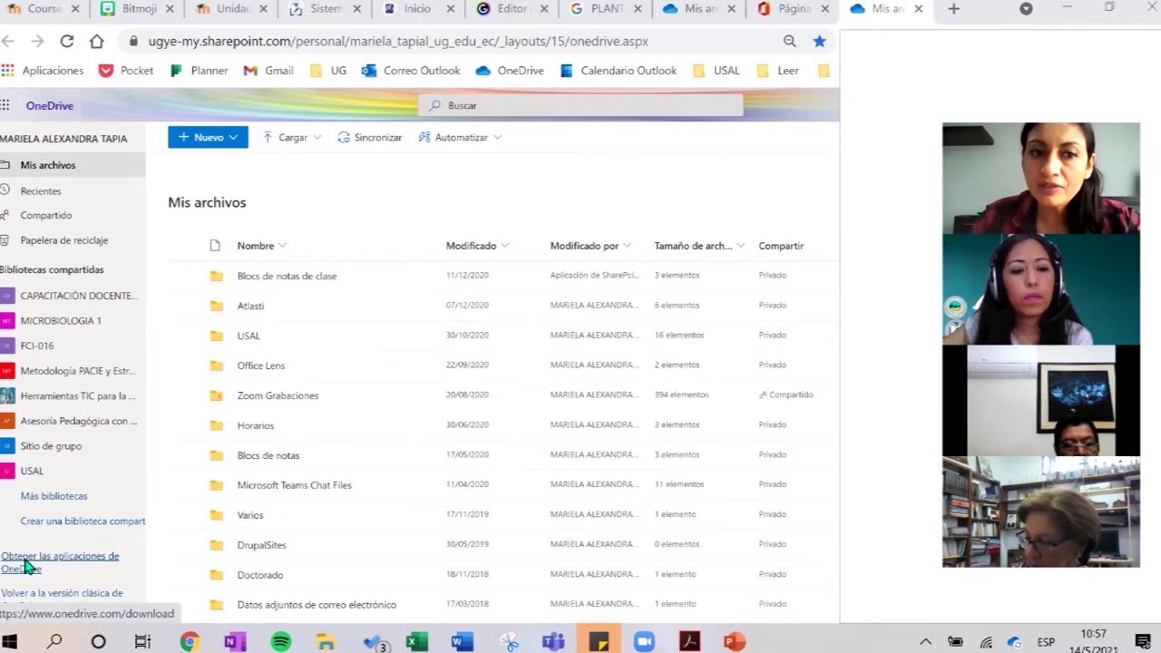
click(26, 565)
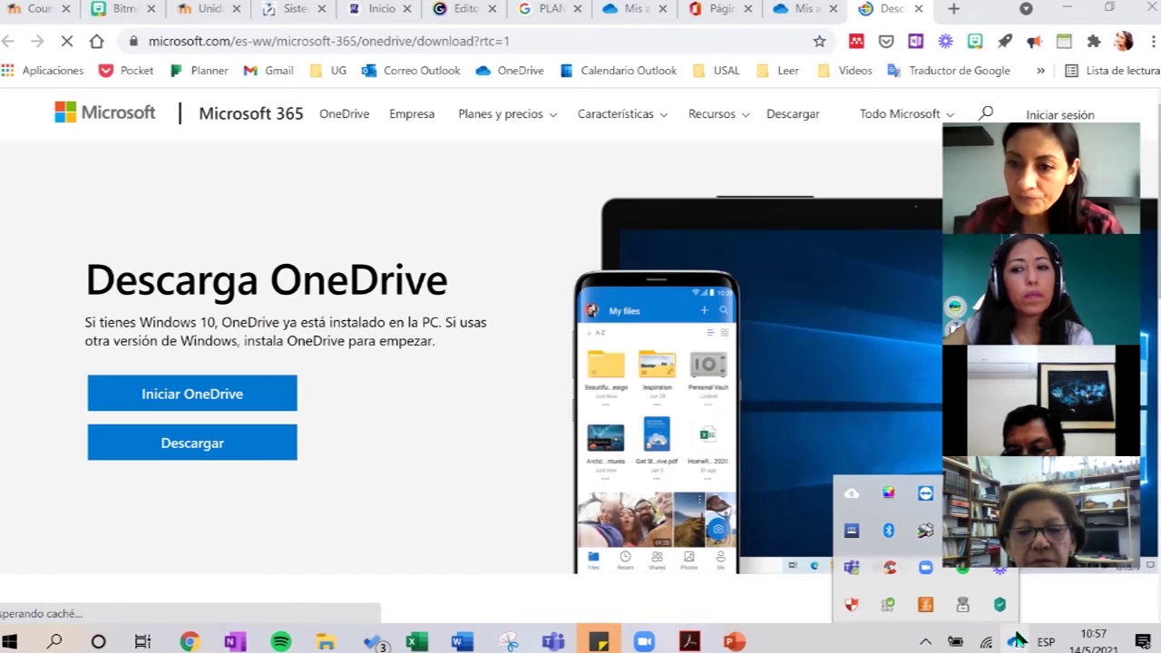
Use the OneDrive tray flyout to bring up the synced Zoom Grabaciones folder with zoom_0.mp4
click(1016, 640)
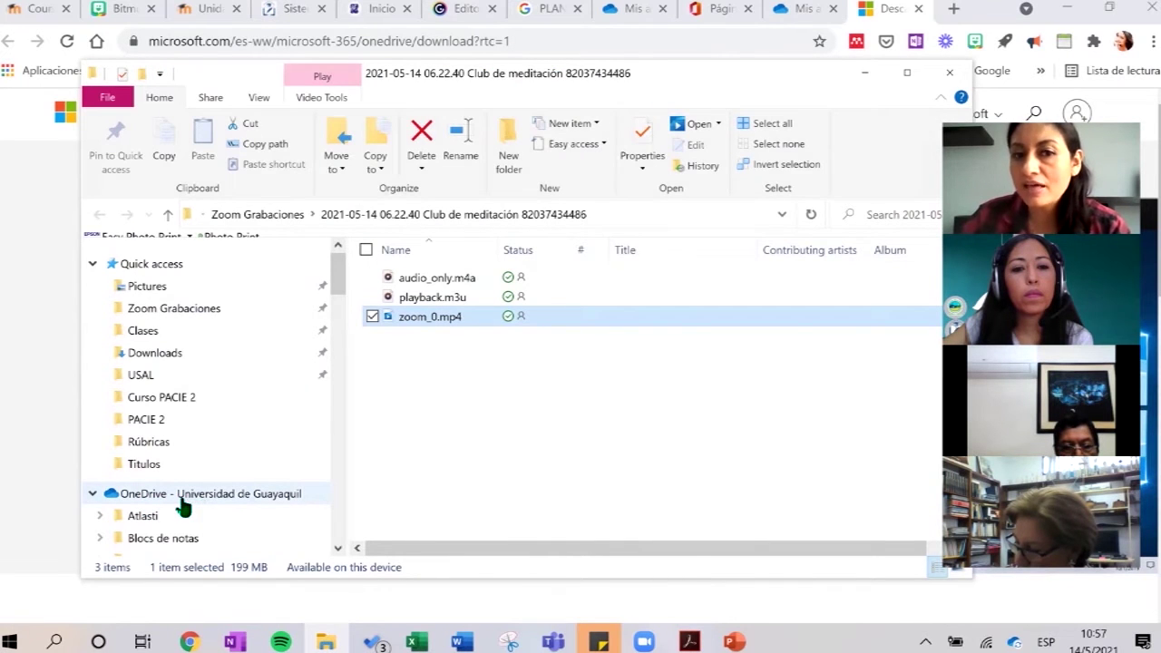
Open the OneDrive - Universidad de Guayaquil root folder from the navigation pane
click(183, 505)
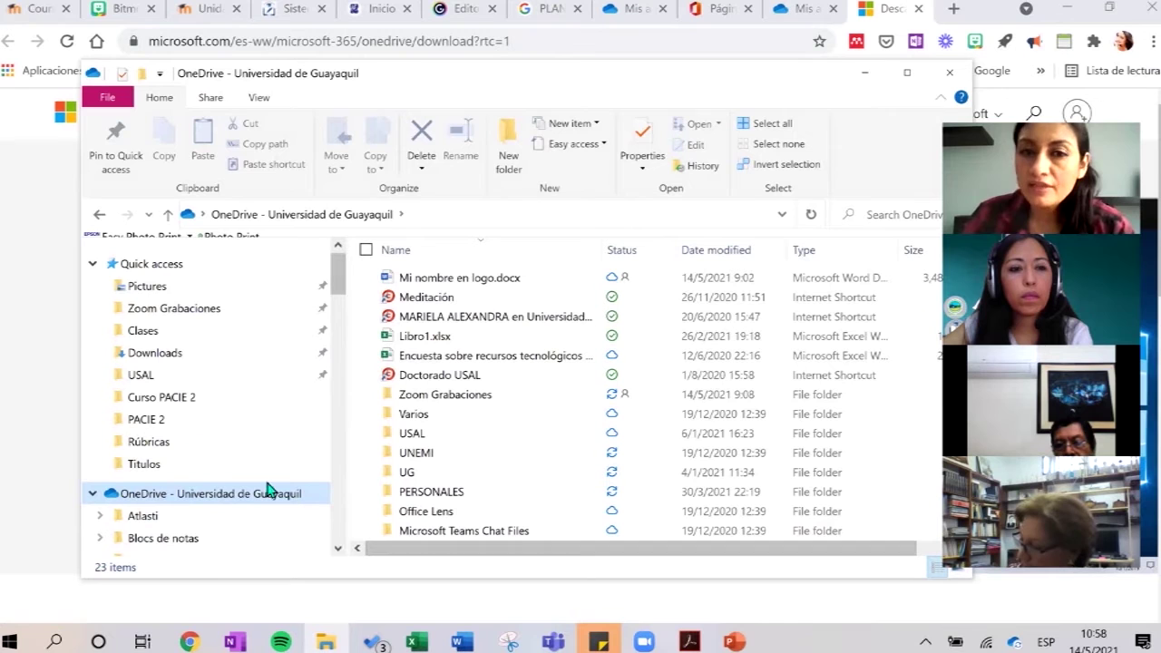
Browse from OneDrive through UG, Clases and Asignaturas into Herramientas ofimáticas para el aprendizaje
click(145, 499)
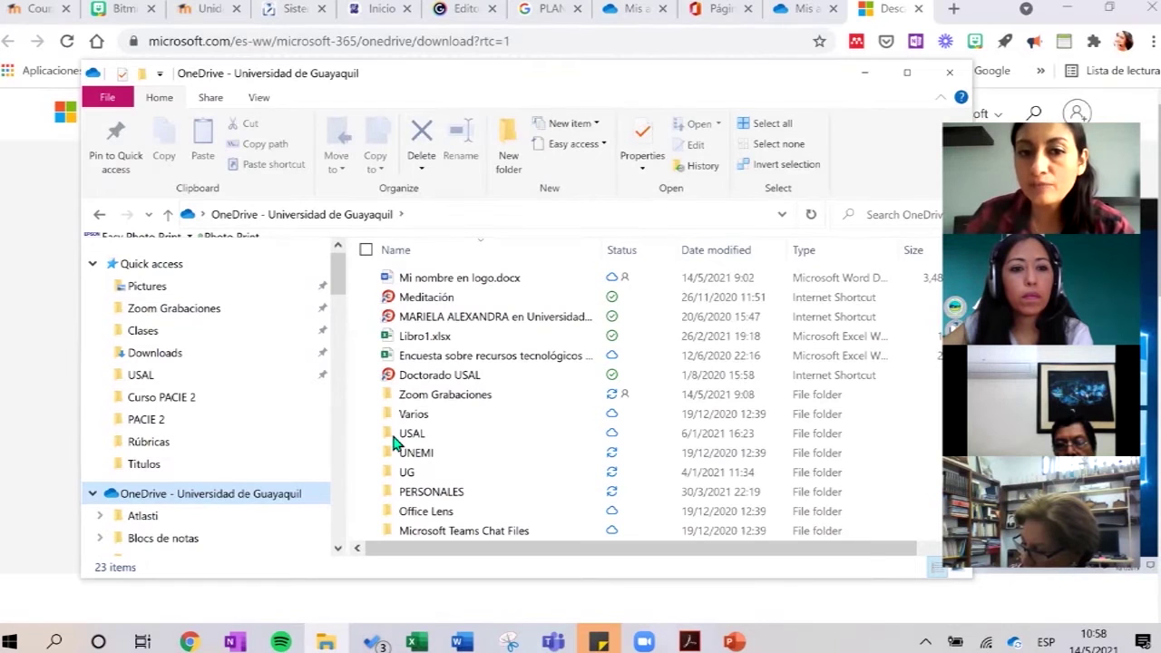
scroll(431, 439, down, 1)
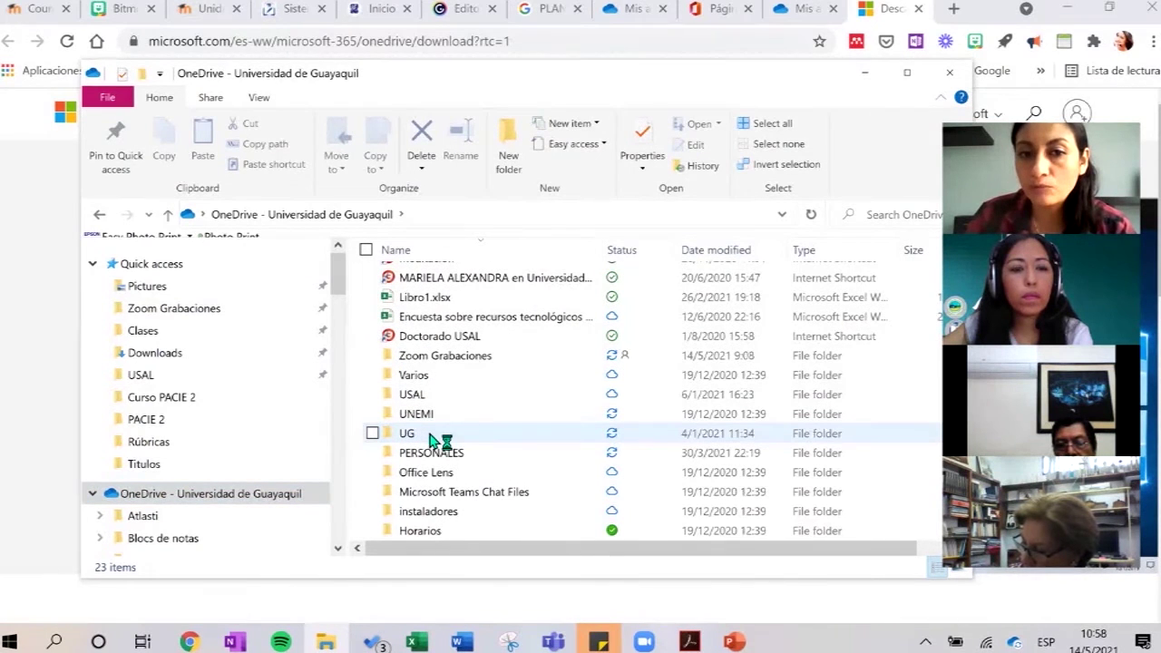
key(Return)
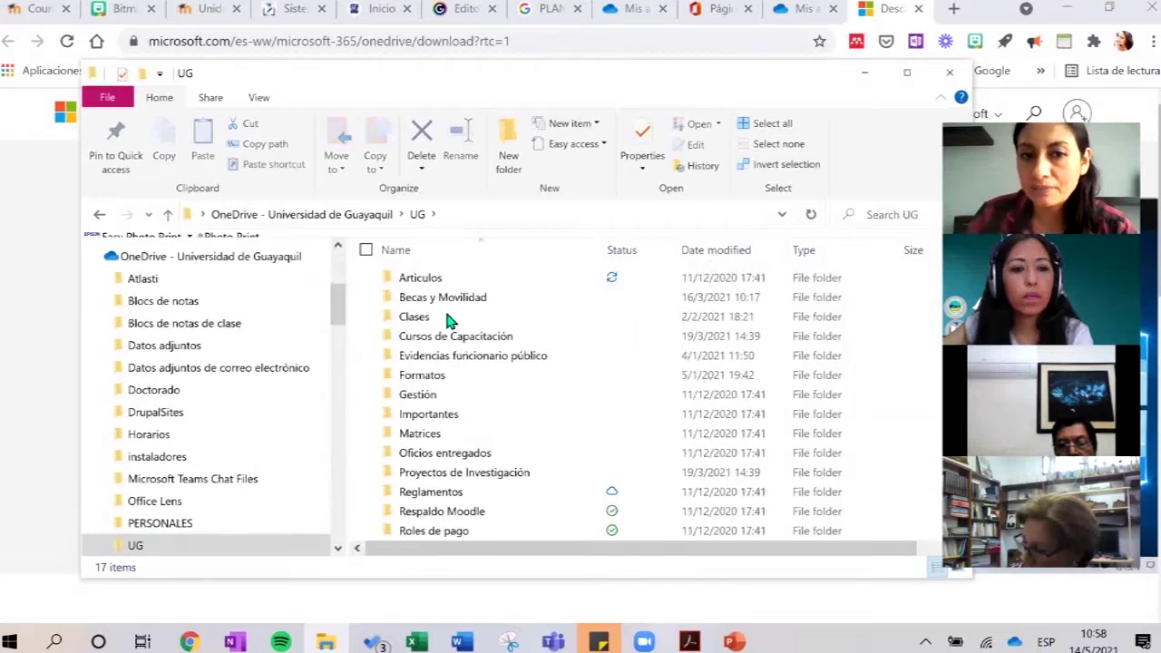
double_click(446, 315)
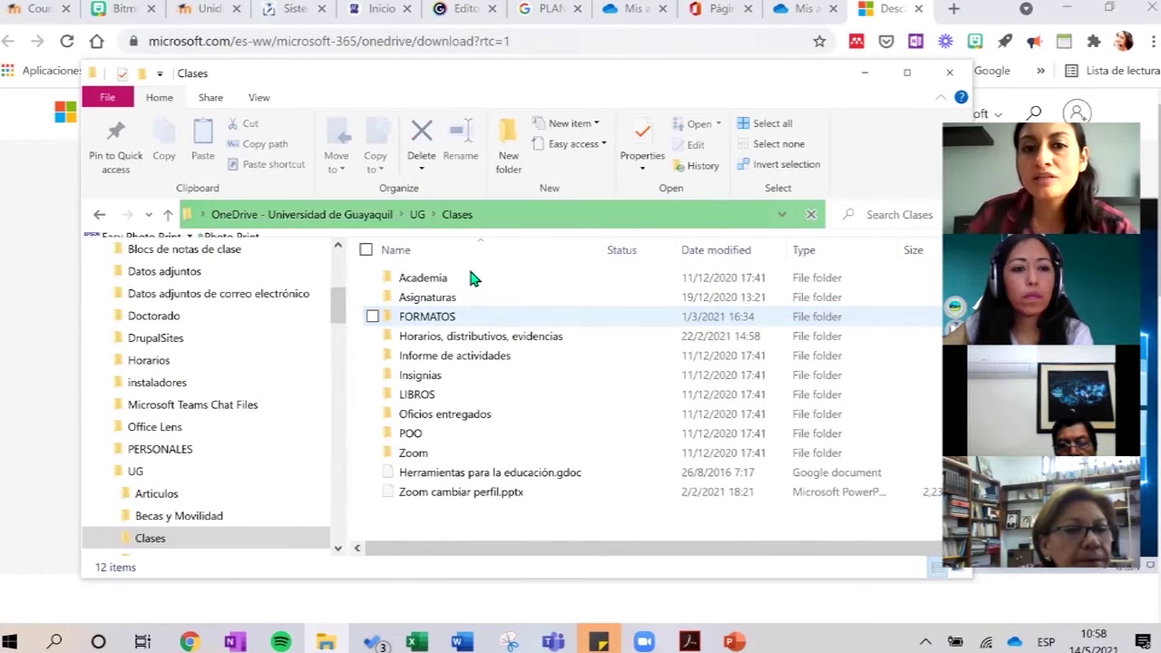
double_click(461, 296)
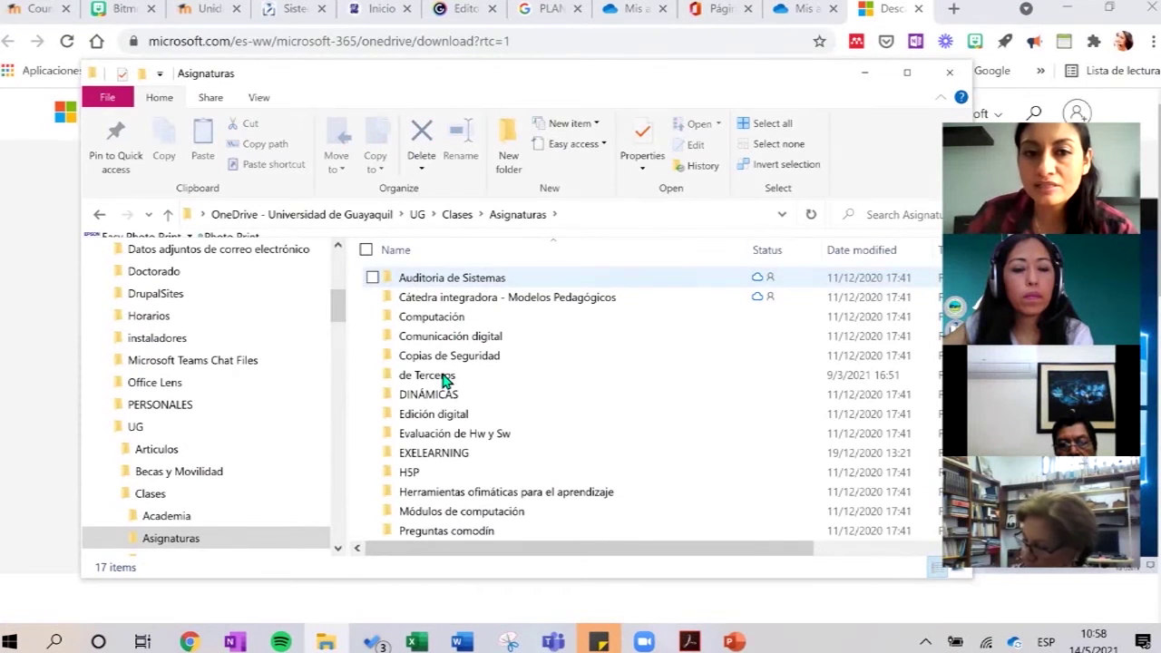
double_click(434, 493)
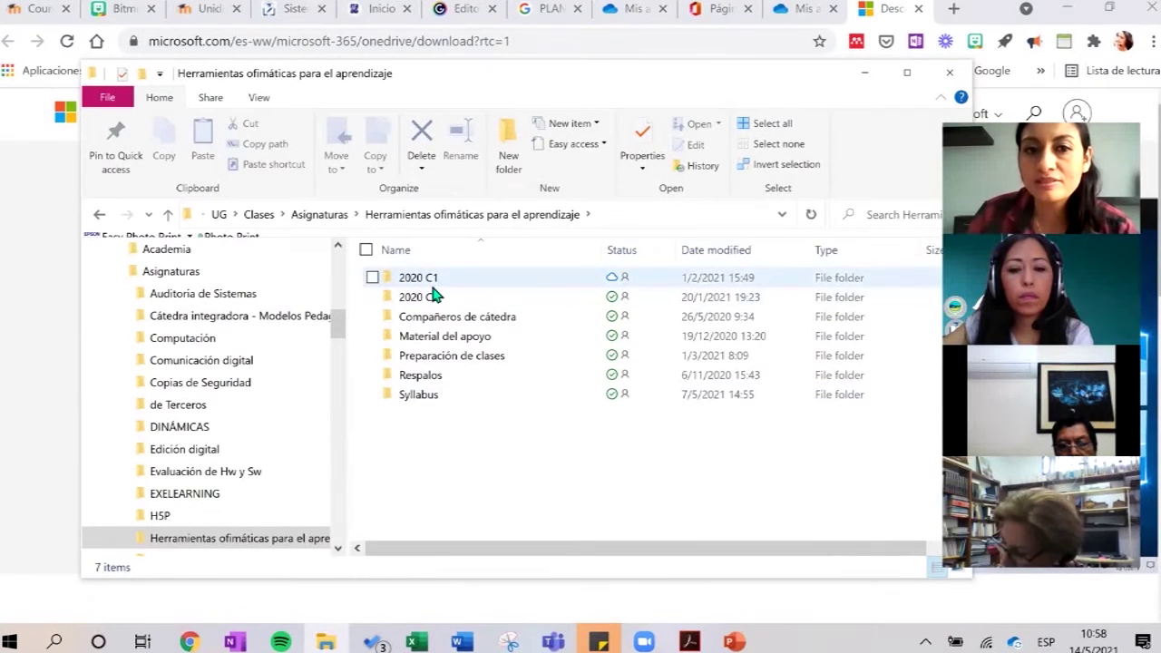
Open 2020 C2 › Estudiantes › O 2-3 and select the Práctica 1.xlsx file
click(431, 299)
key(Return)
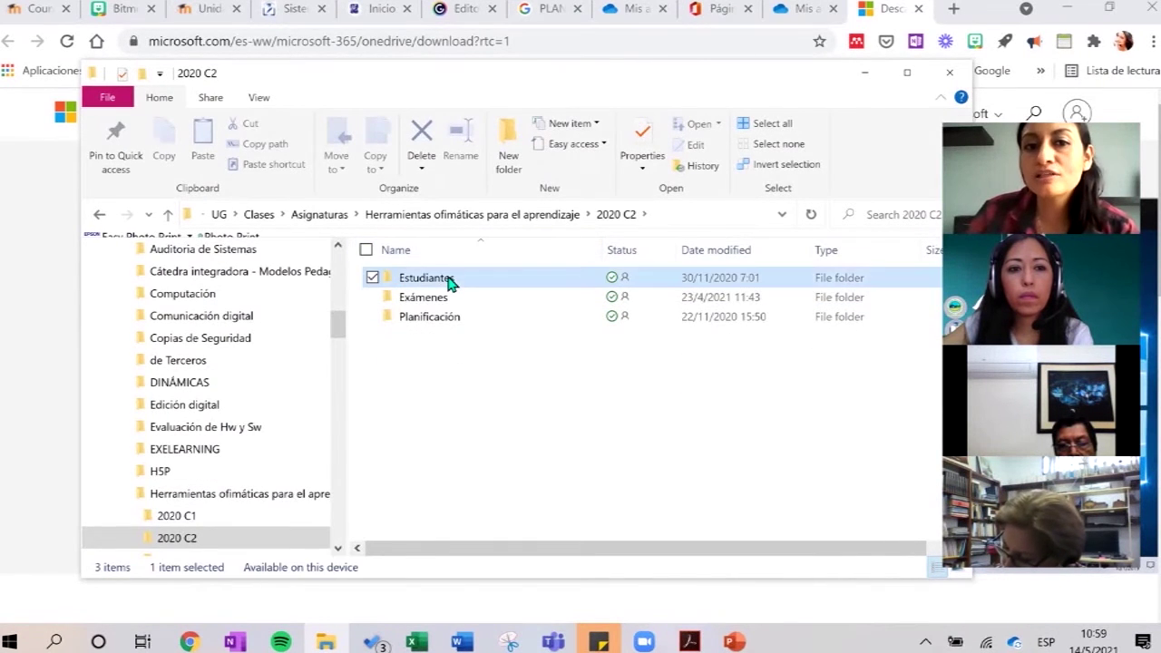
key(Return)
key(Down)
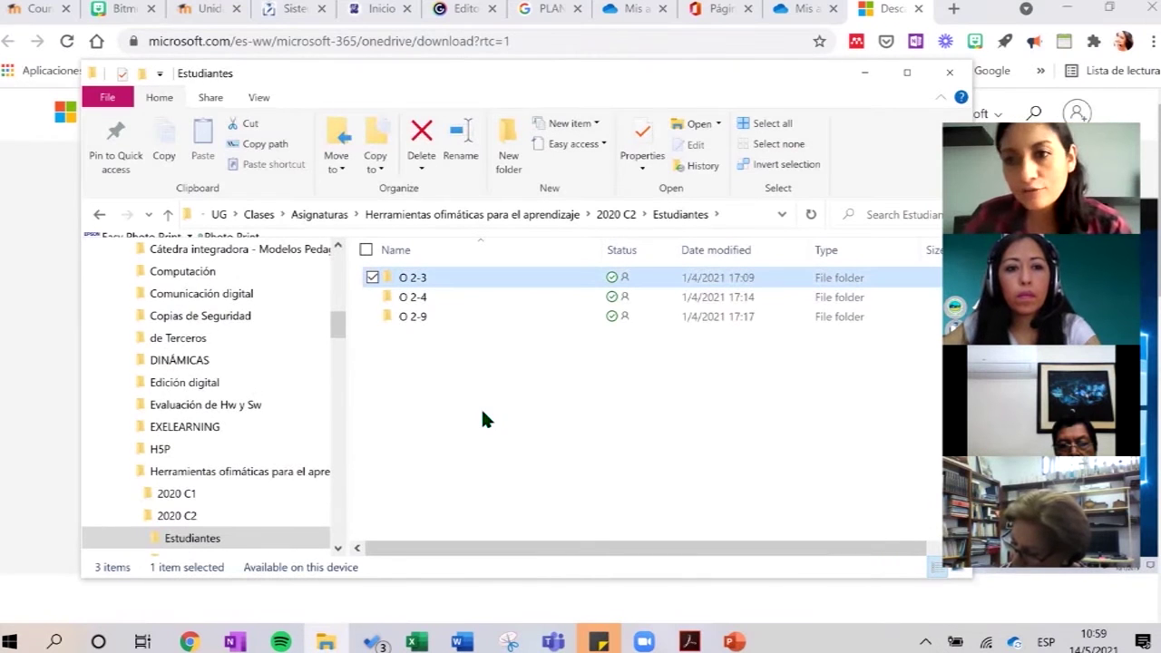
key(Return)
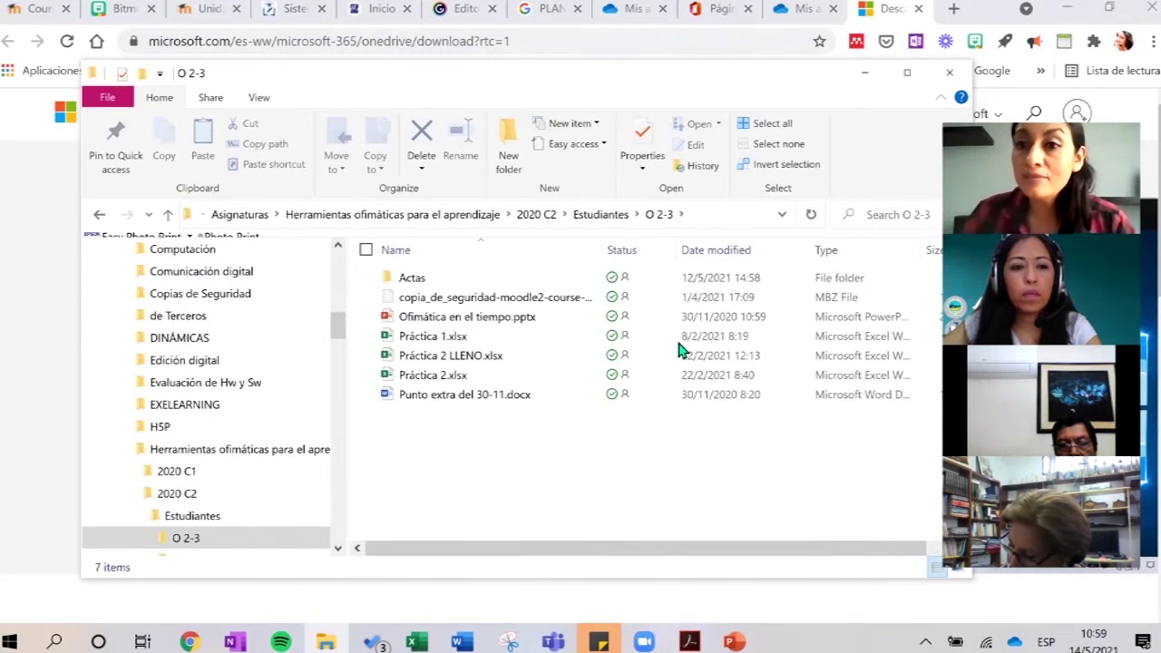
key(Down)
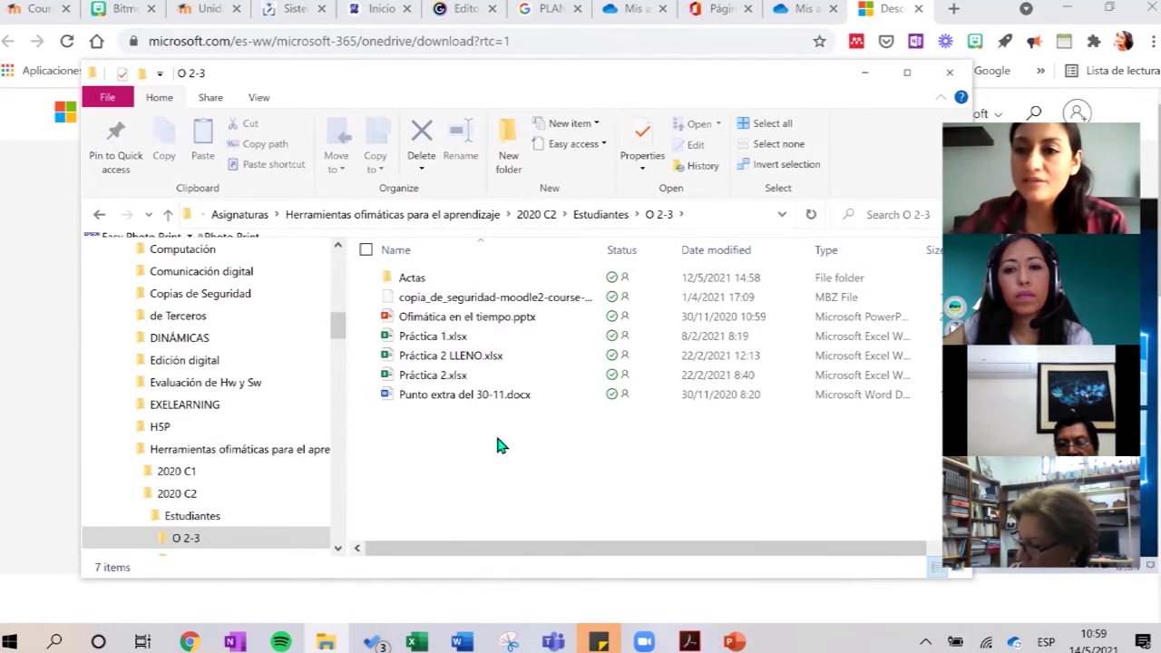
key(p)
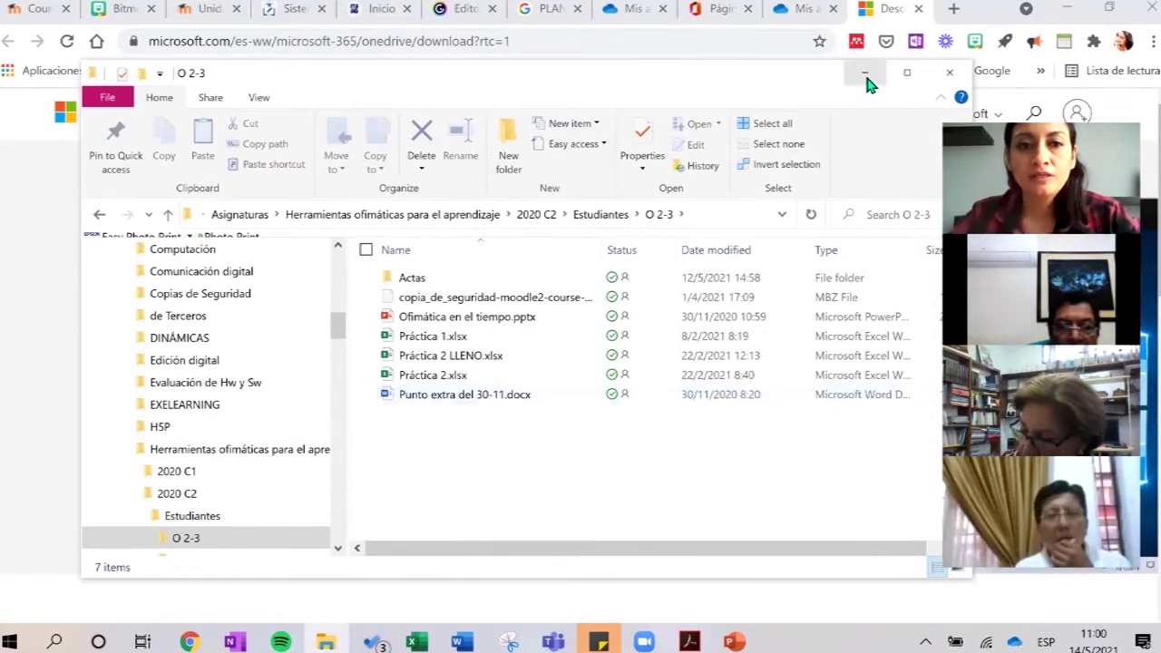
Minimize File Explorer to bring the Descarga OneDrive page back into view
click(865, 75)
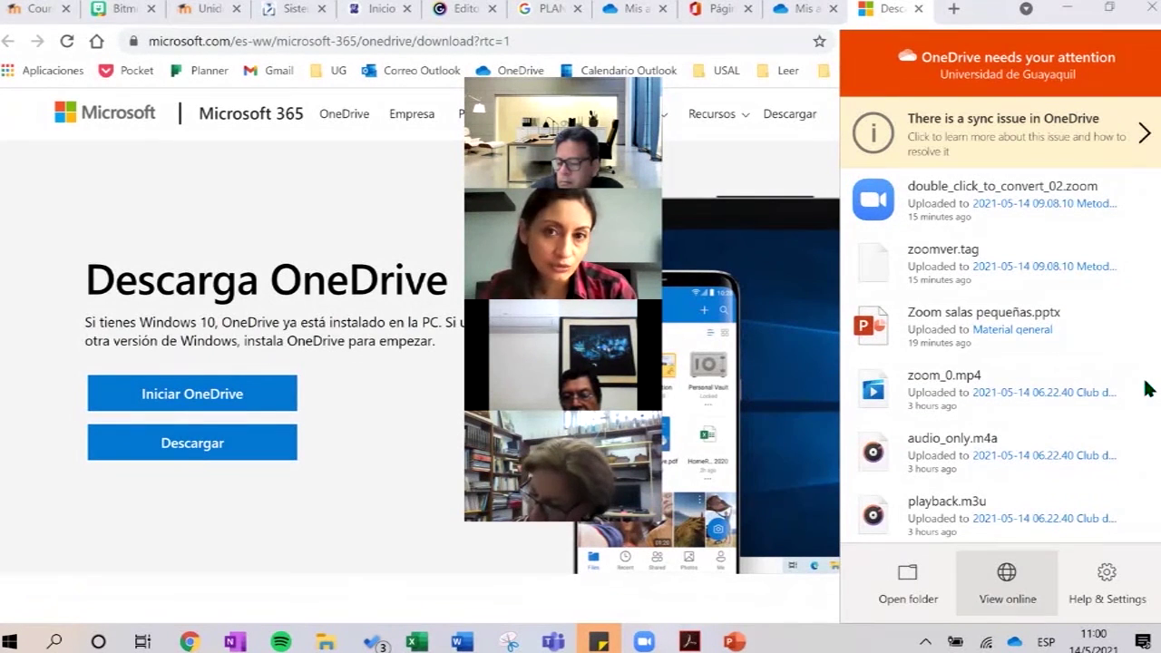
Open OneDrive Settings on the Account page showing 310 GB of 1,024 GB used
click(1113, 574)
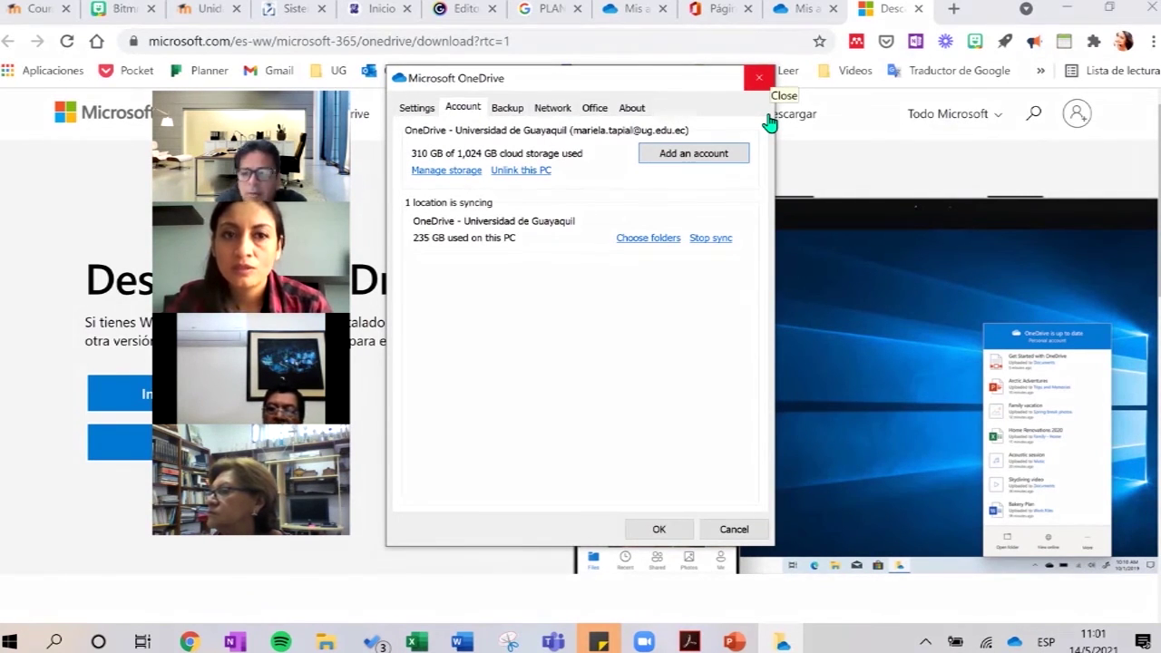
Close the OneDrive settings dialog to return to the Descarga OneDrive page
click(759, 78)
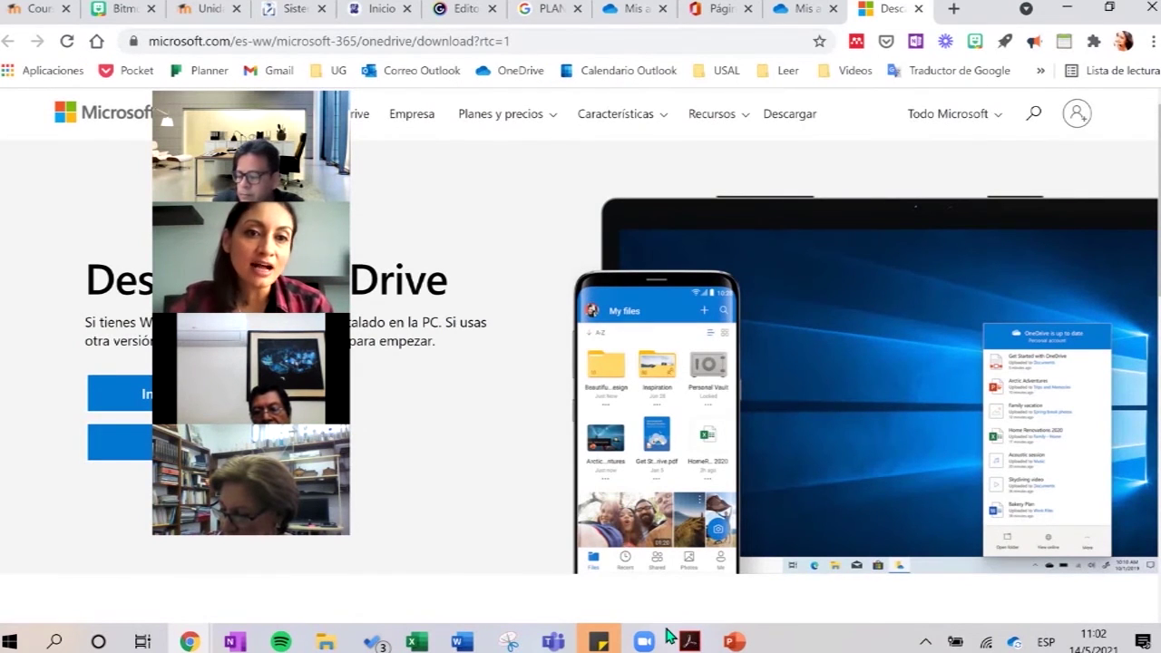
Browse the 394-item Zoom Grabaciones recordings folder in File Explorer, then hide the window
mouse_move(668, 636)
mouse_move(667, 635)
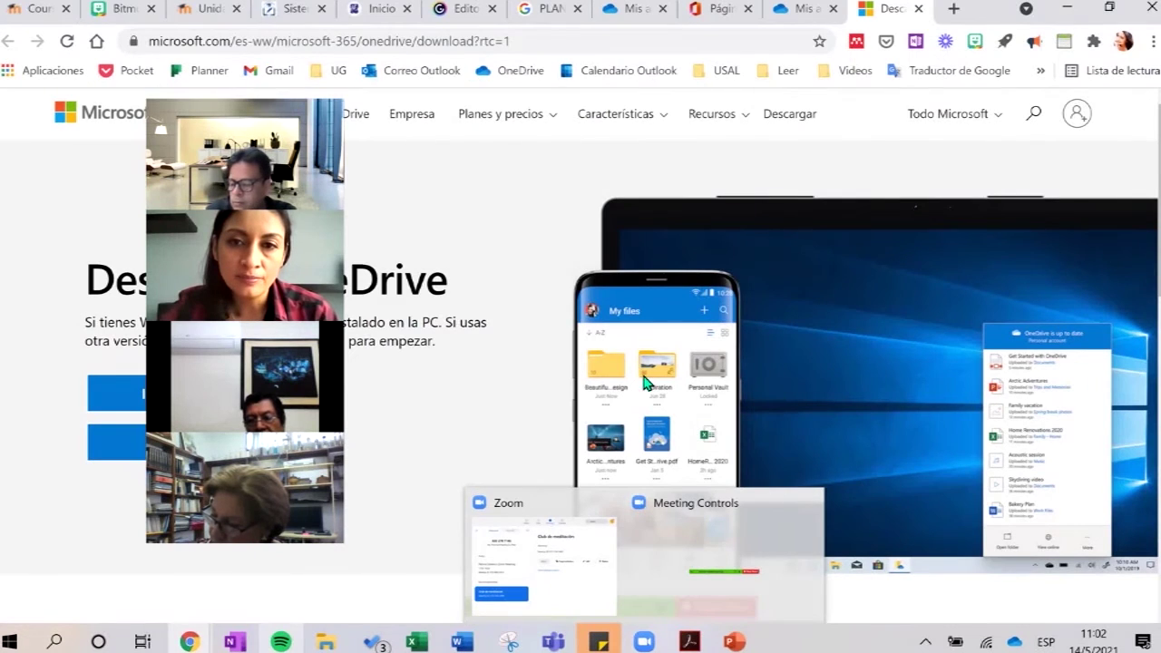
key(alt+Tab)
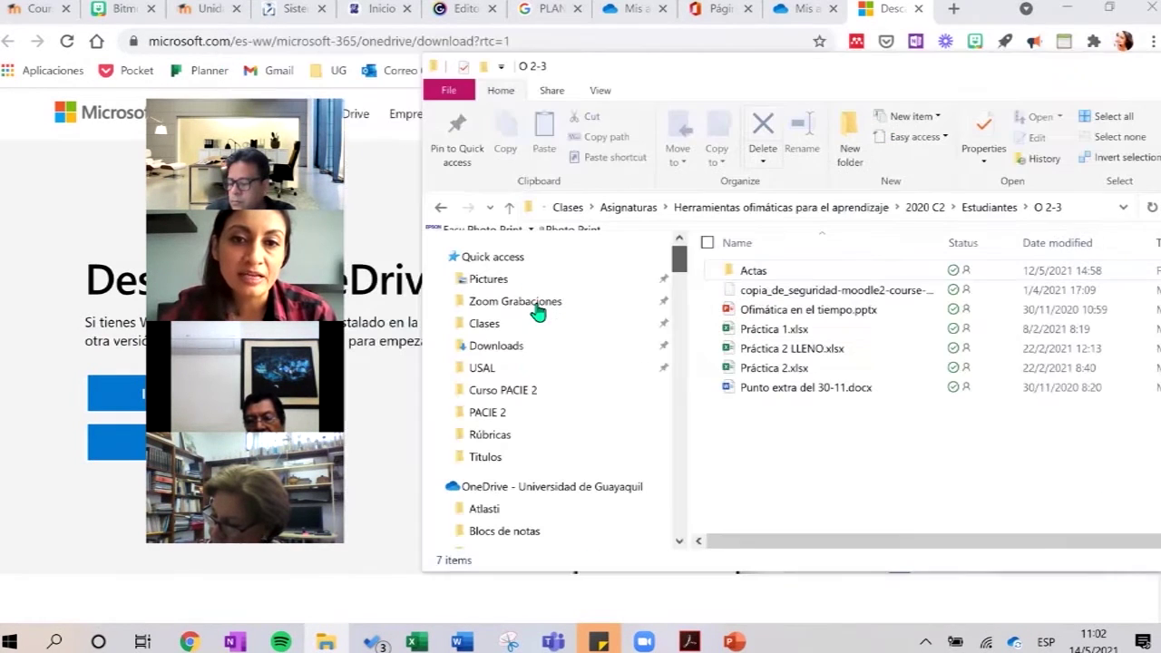
key(Down)
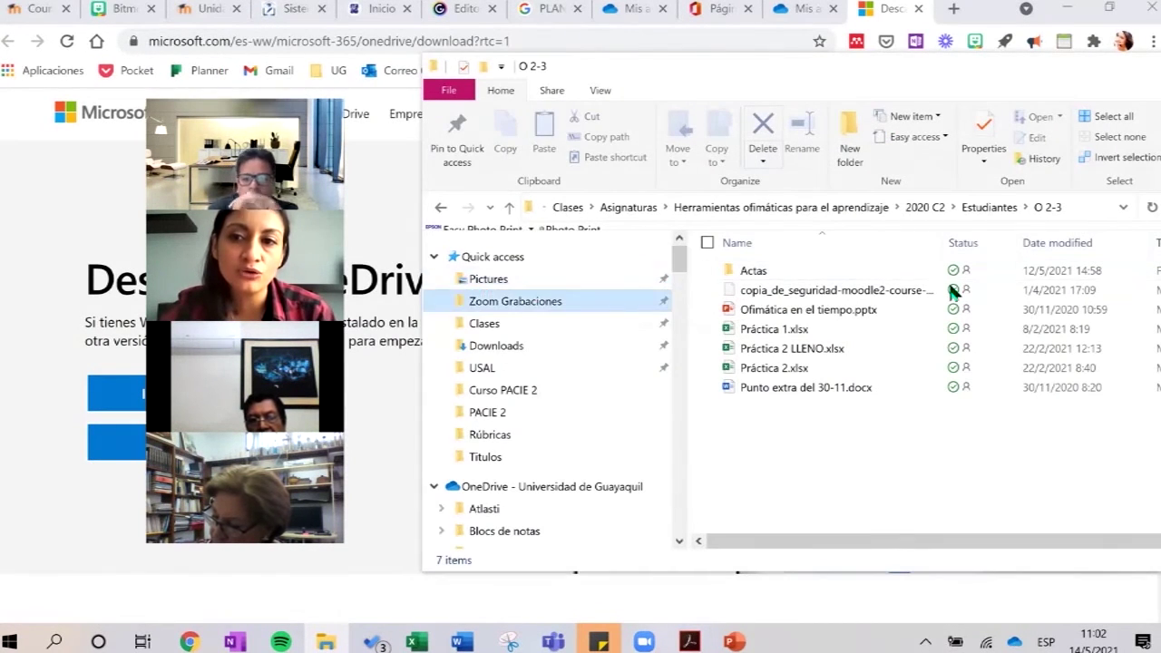
scroll(929, 354, down, 15)
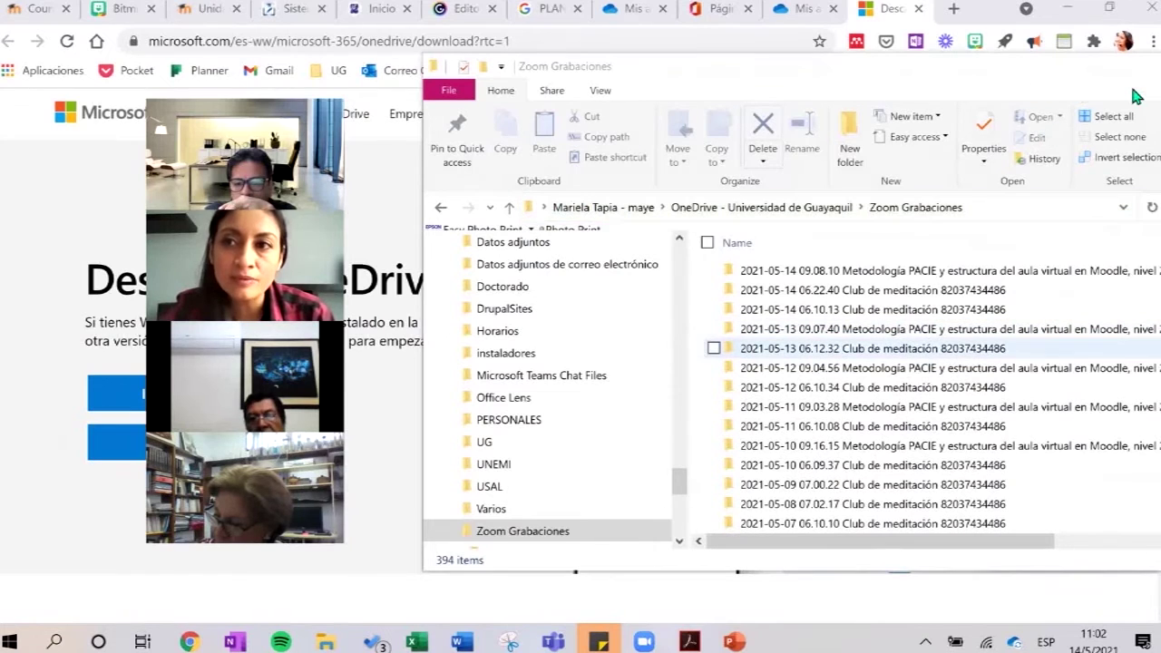
key(alt+Tab)
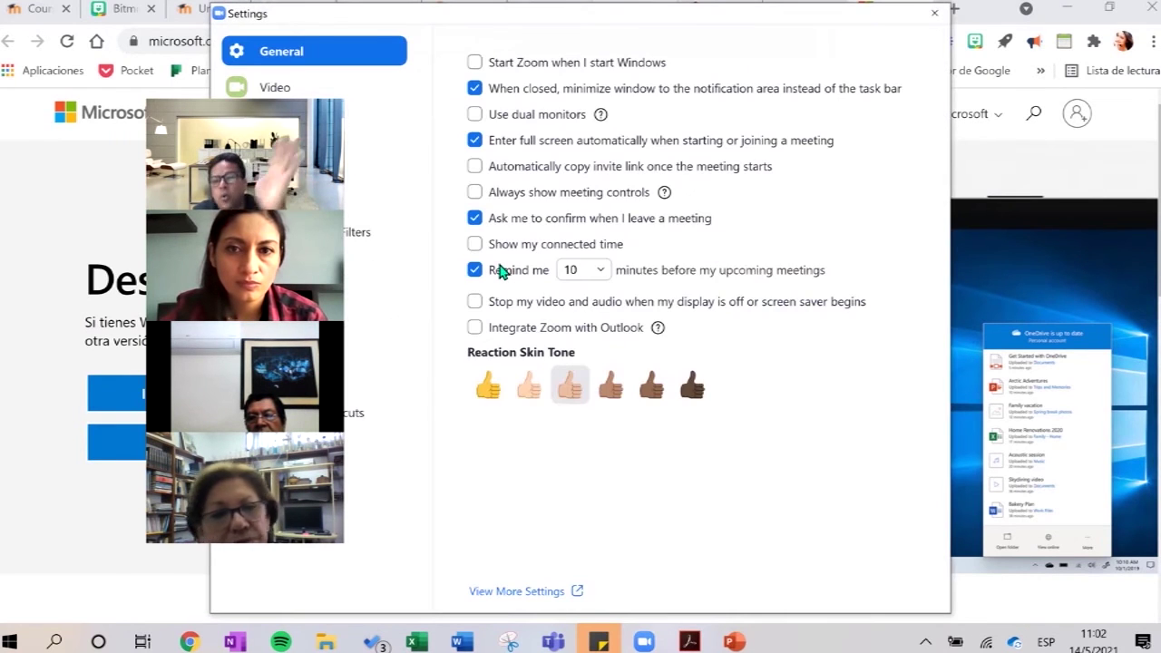
Show Zoom's recording storage path and paste a screenshot of it onto slide 8
click(499, 263)
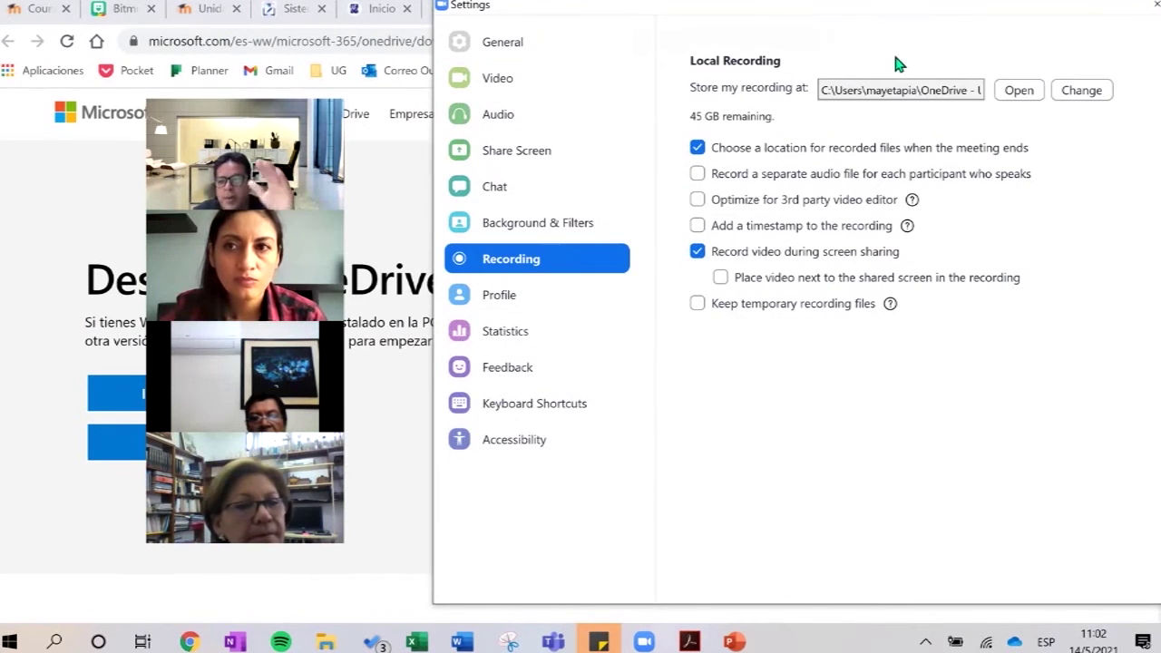
click(936, 93)
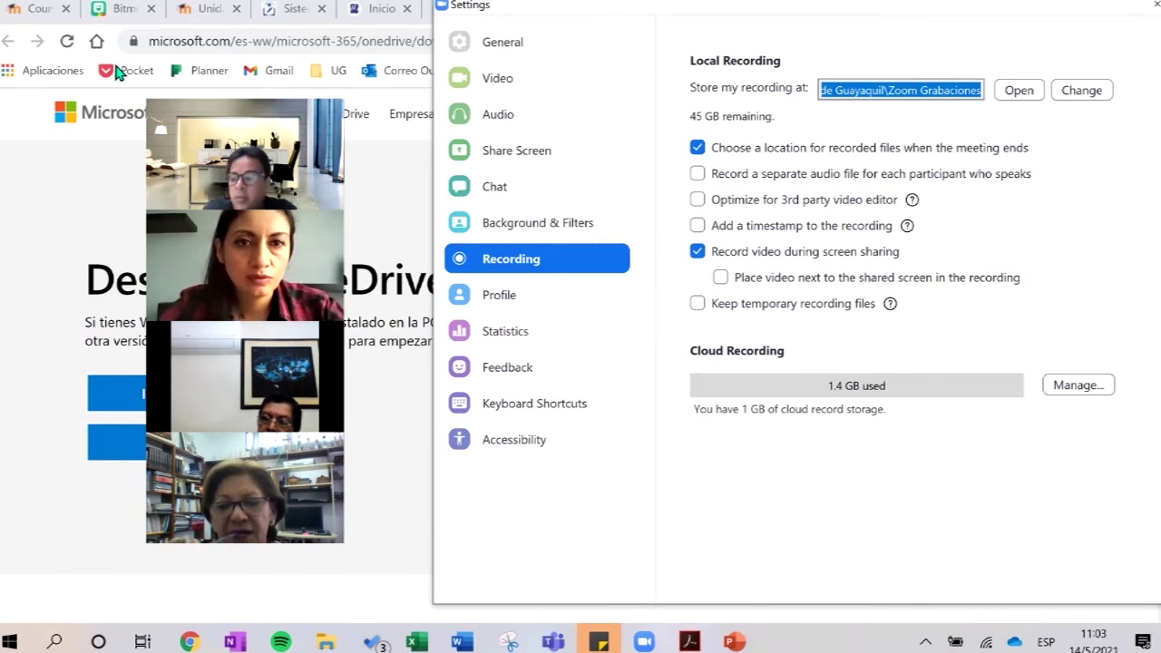
key(alt+Tab)
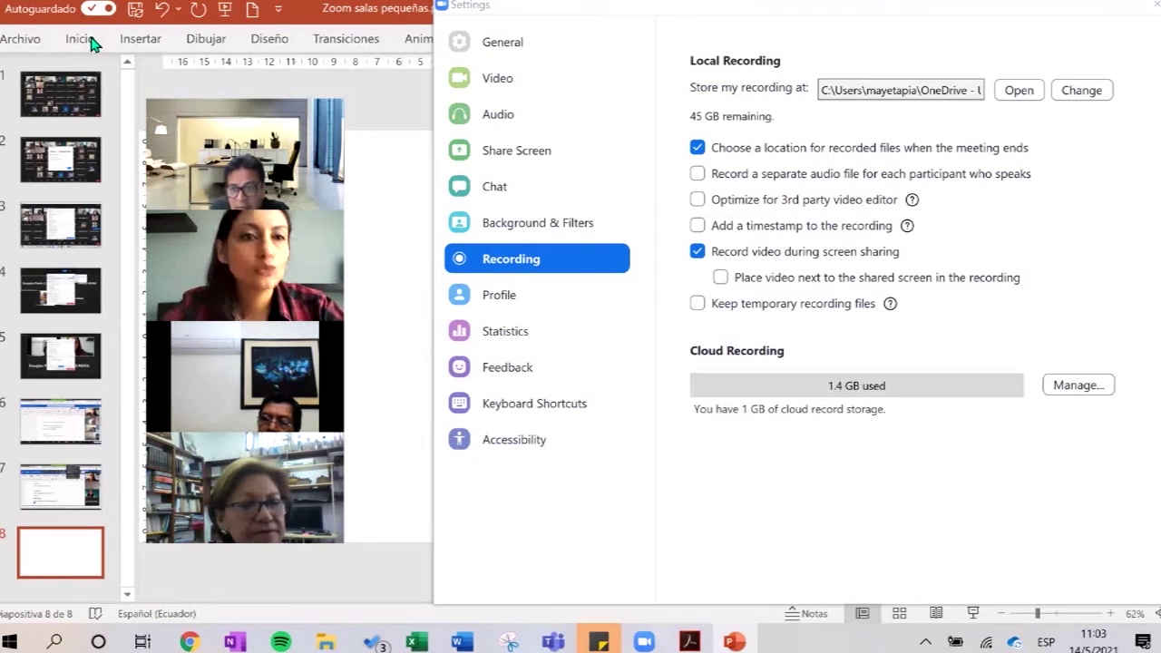
key(ctrl+v)
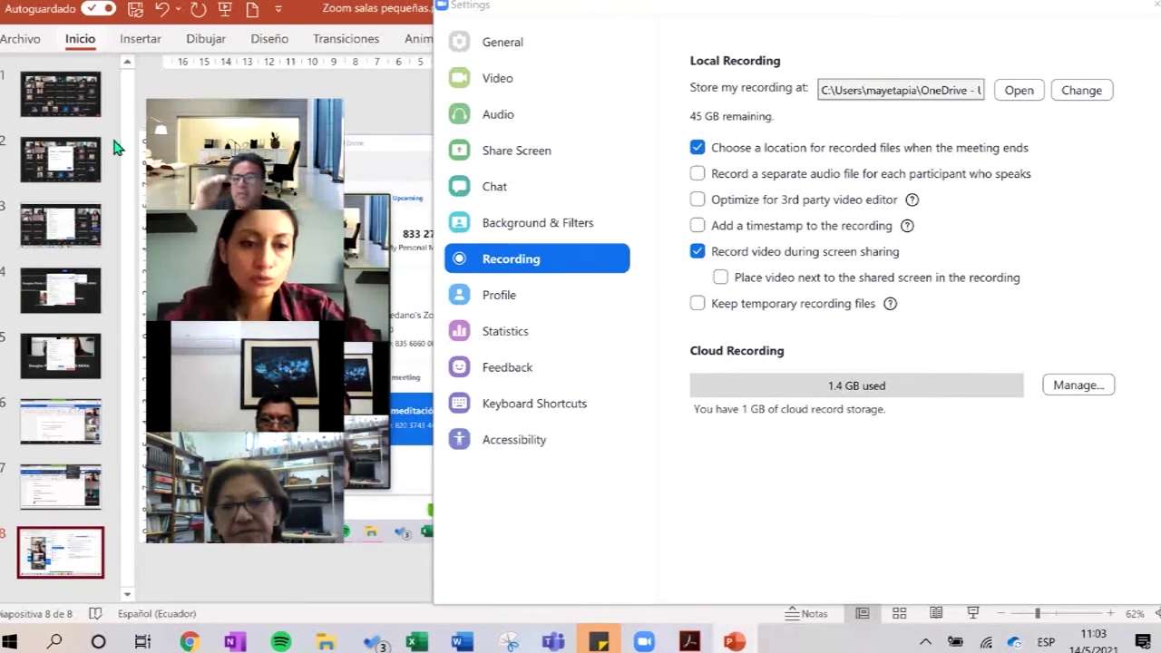
Add blank slide 9, recheck the full OneDrive Zoom Grabaciones storage path, and close Zoom's settings
click(79, 38)
click(118, 136)
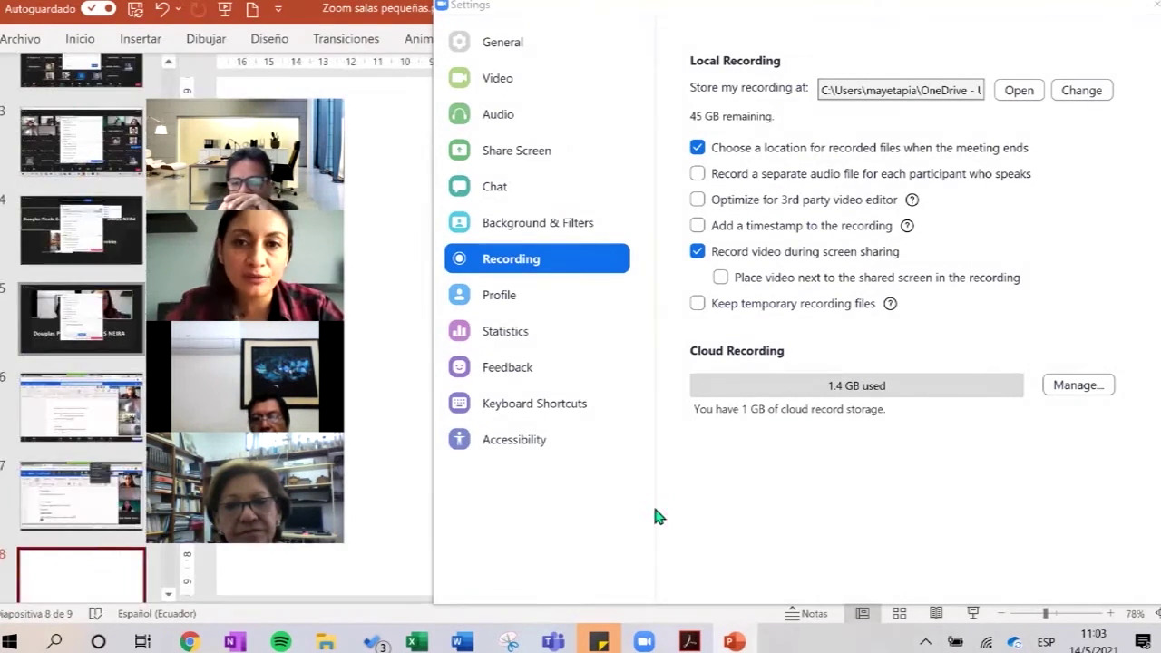
triple_click(826, 90)
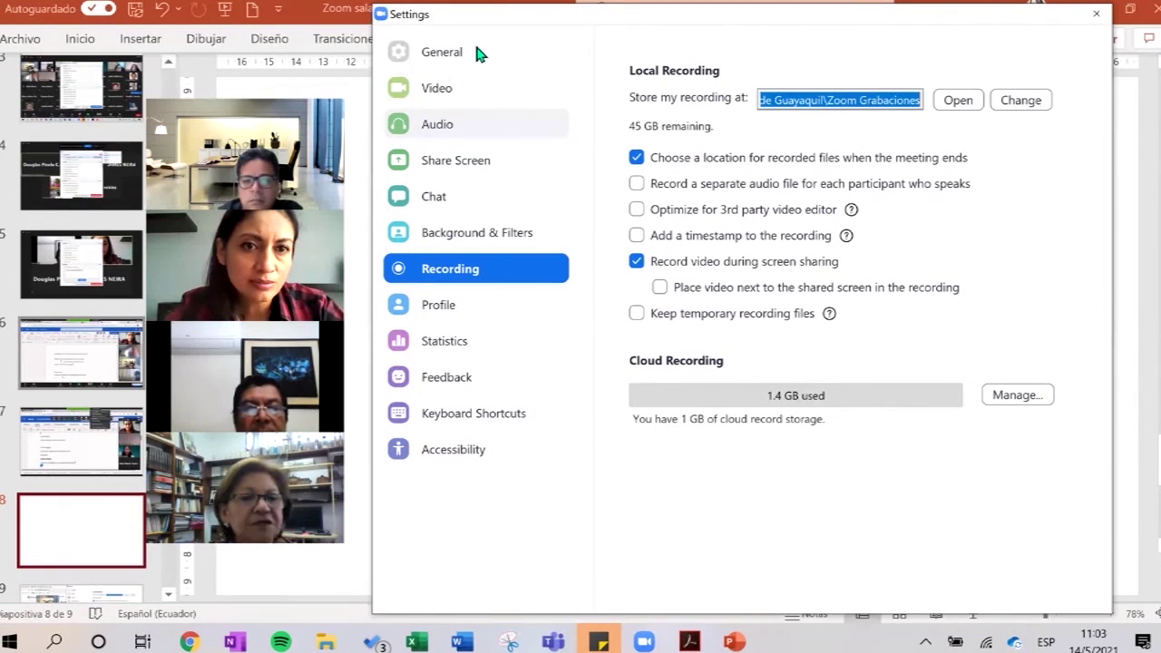
click(1096, 15)
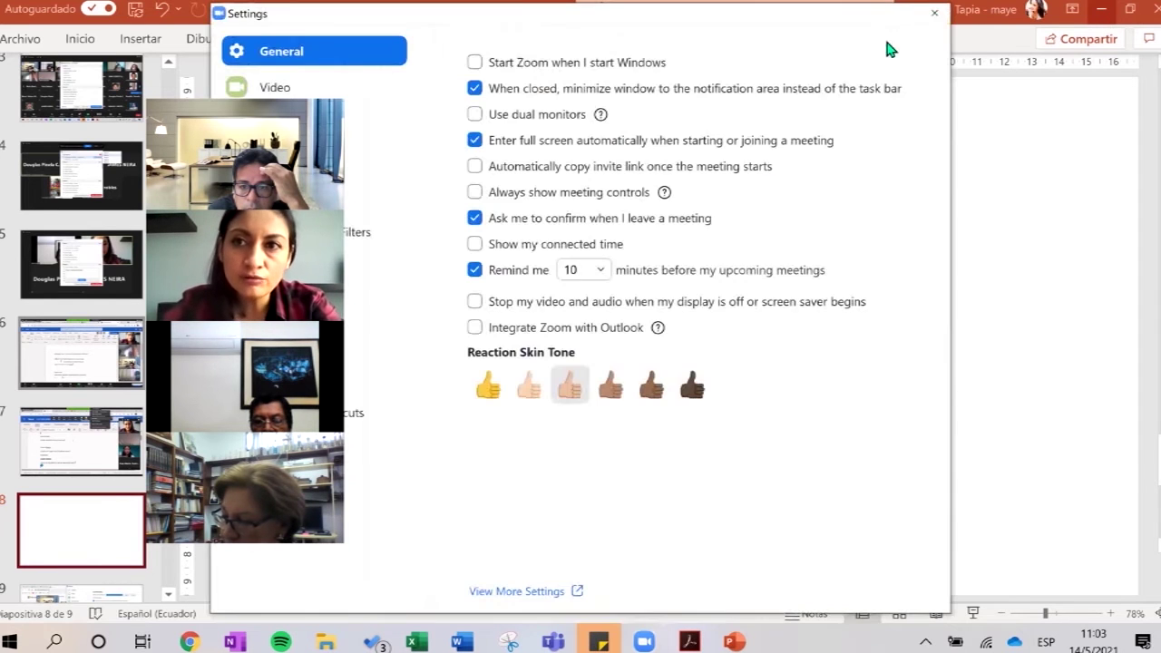
click(935, 14)
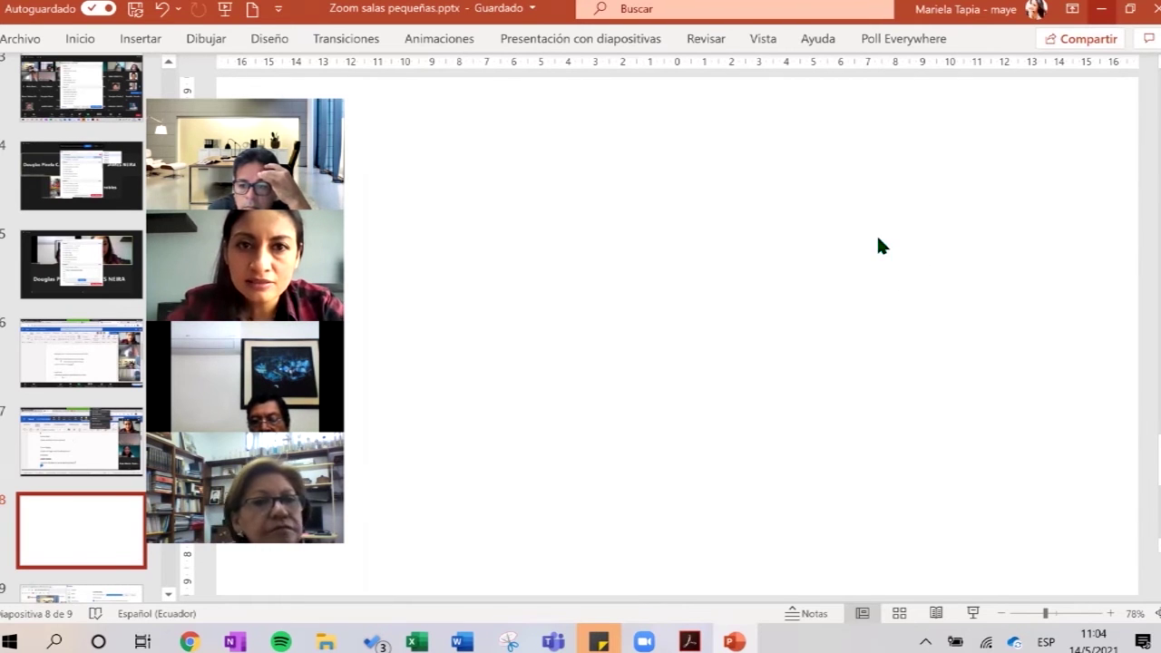
Paste the Zoom Meetings window screenshot onto PowerPoint slide 8
key(ctrl+v)
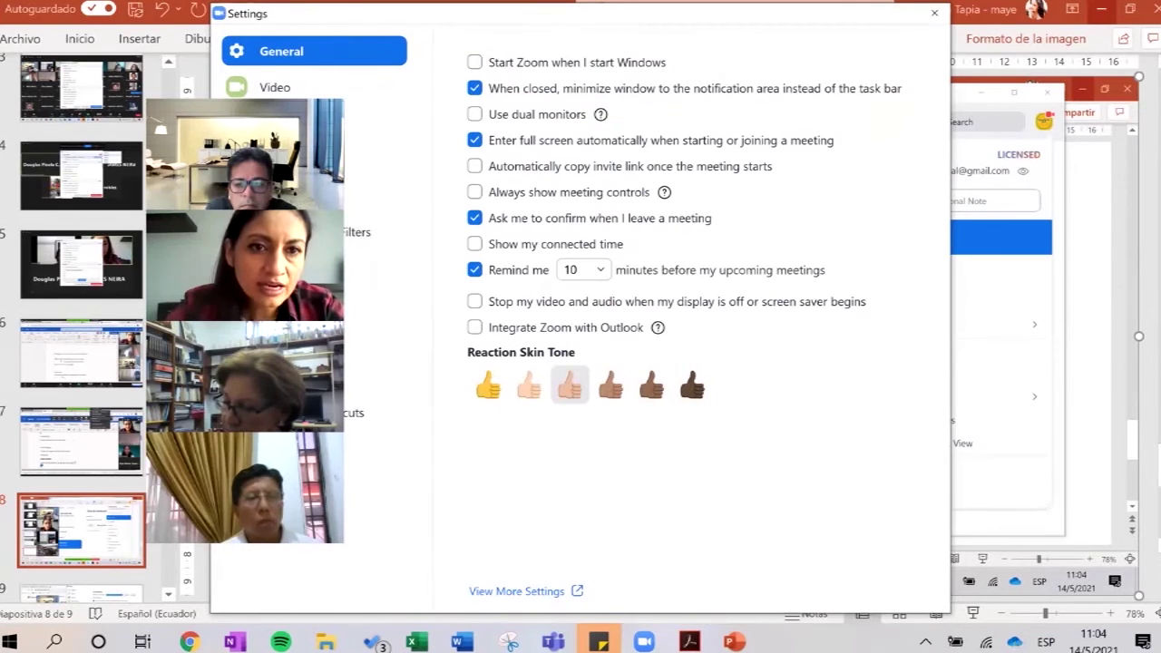
Browse the recording folder choices, cancel to keep the OneDrive Zoom Grabaciones location, and close Zoom settings
click(374, 268)
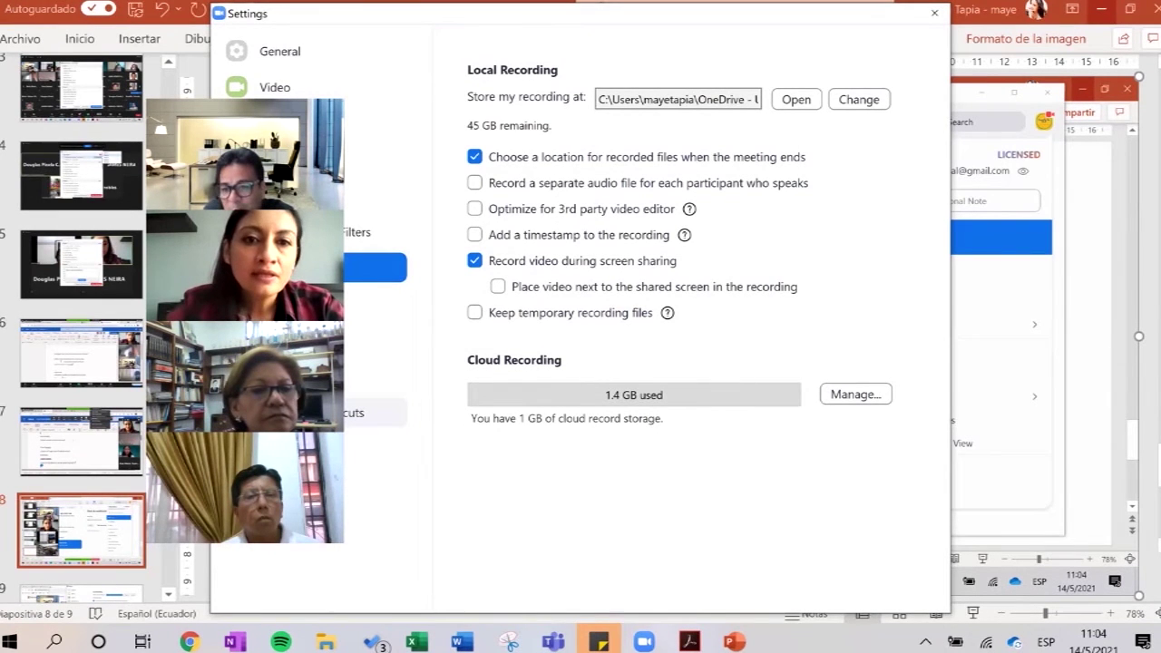
click(602, 98)
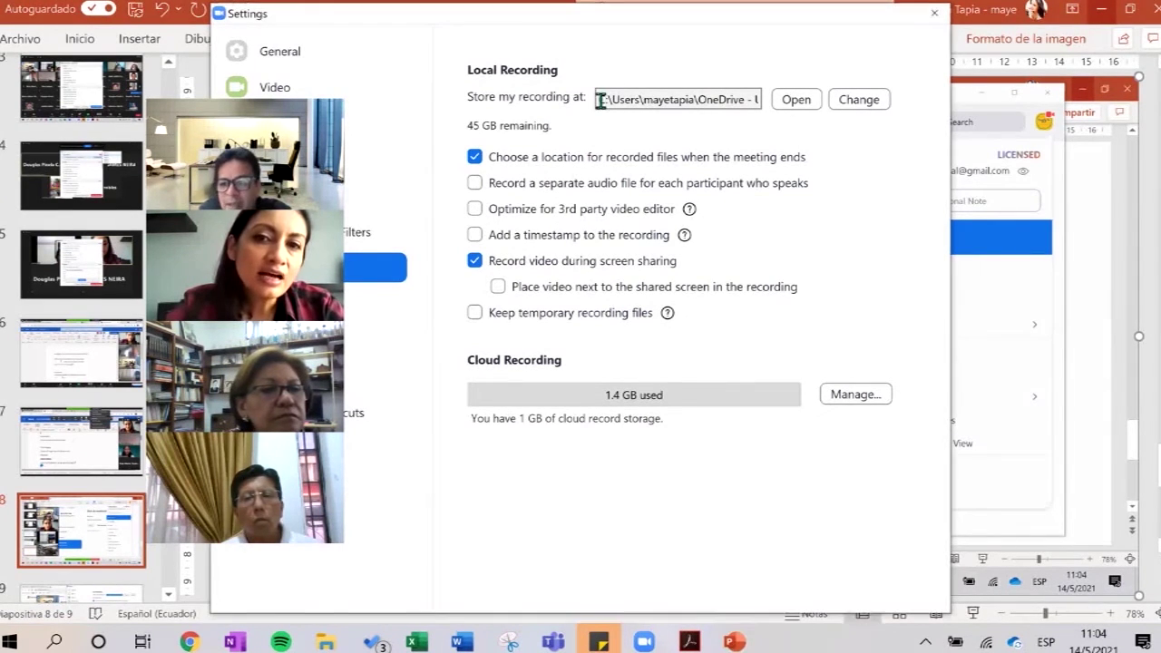
click(653, 96)
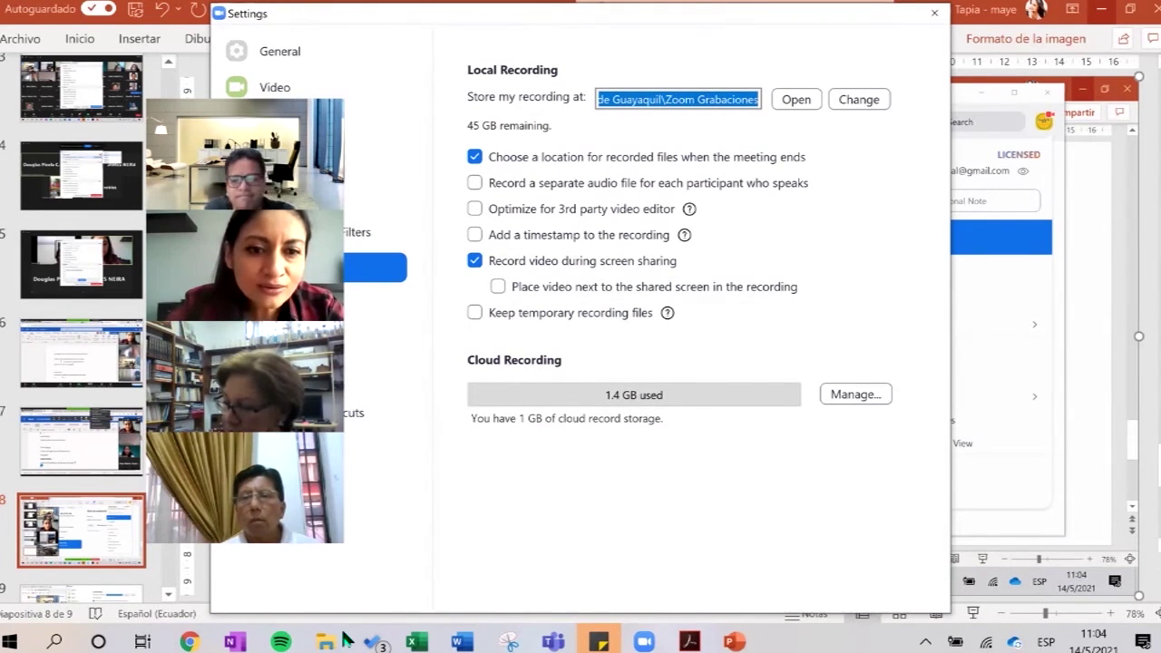
click(345, 639)
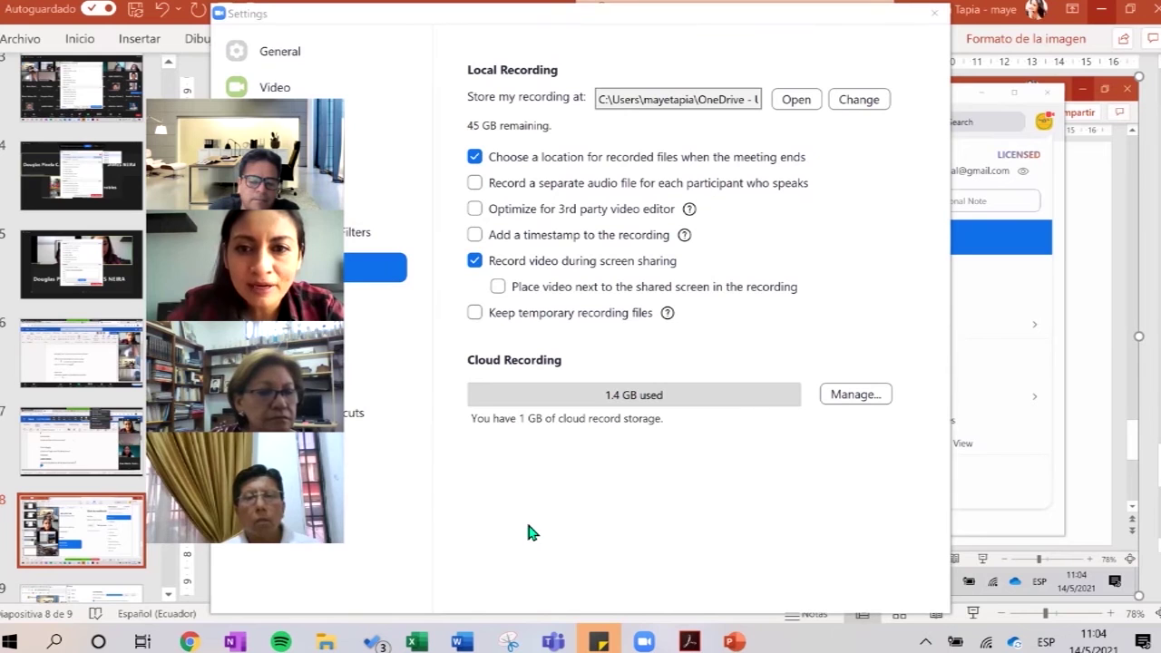
click(630, 103)
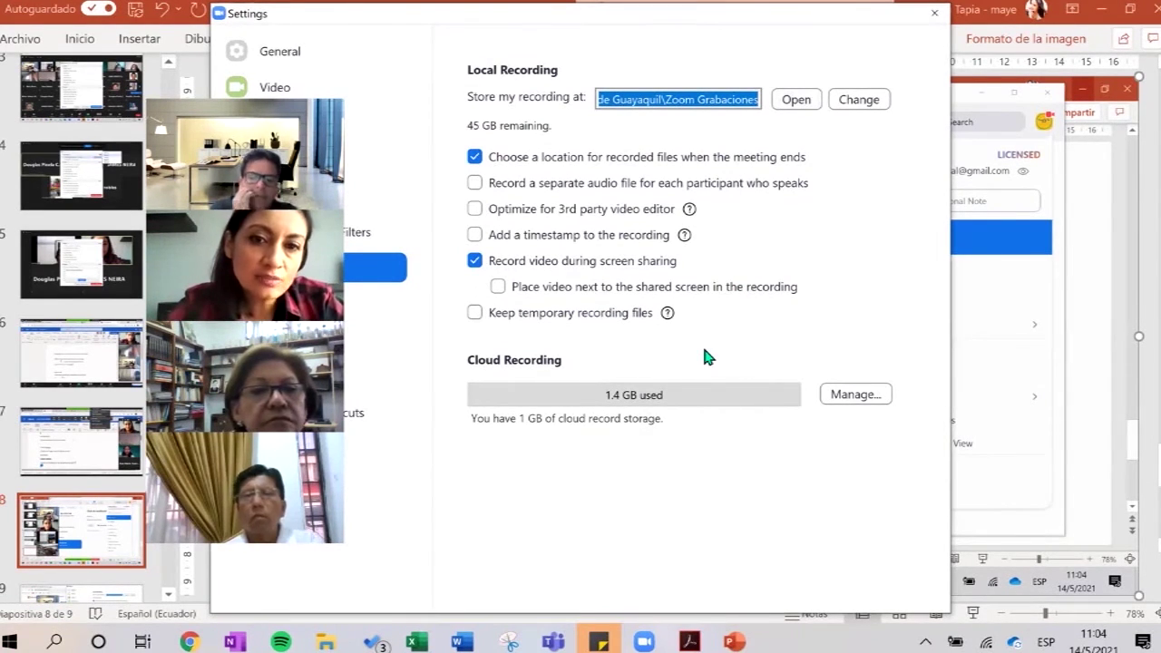
scroll(505, 349, up, 5)
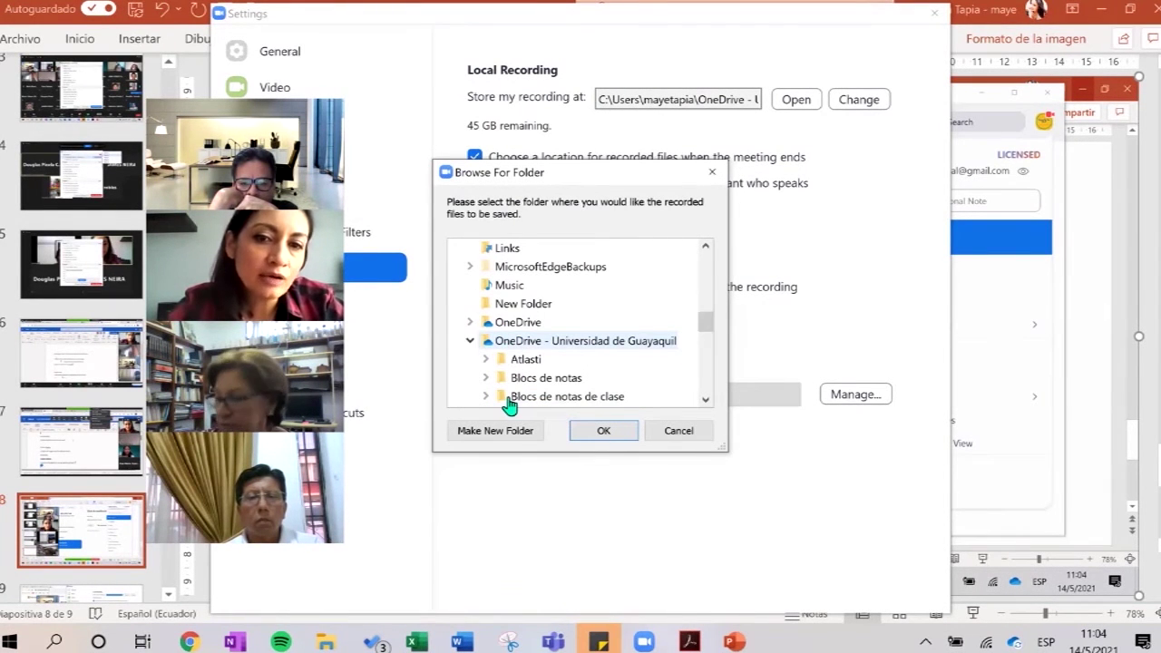
scroll(494, 426, down, 2)
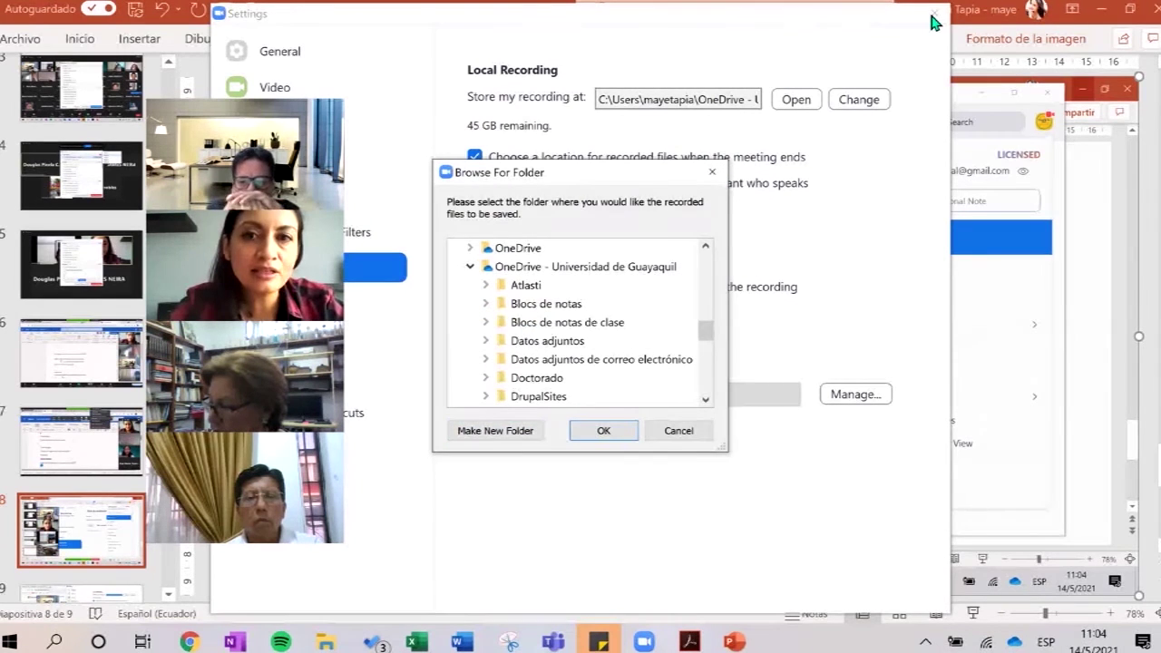
click(589, 430)
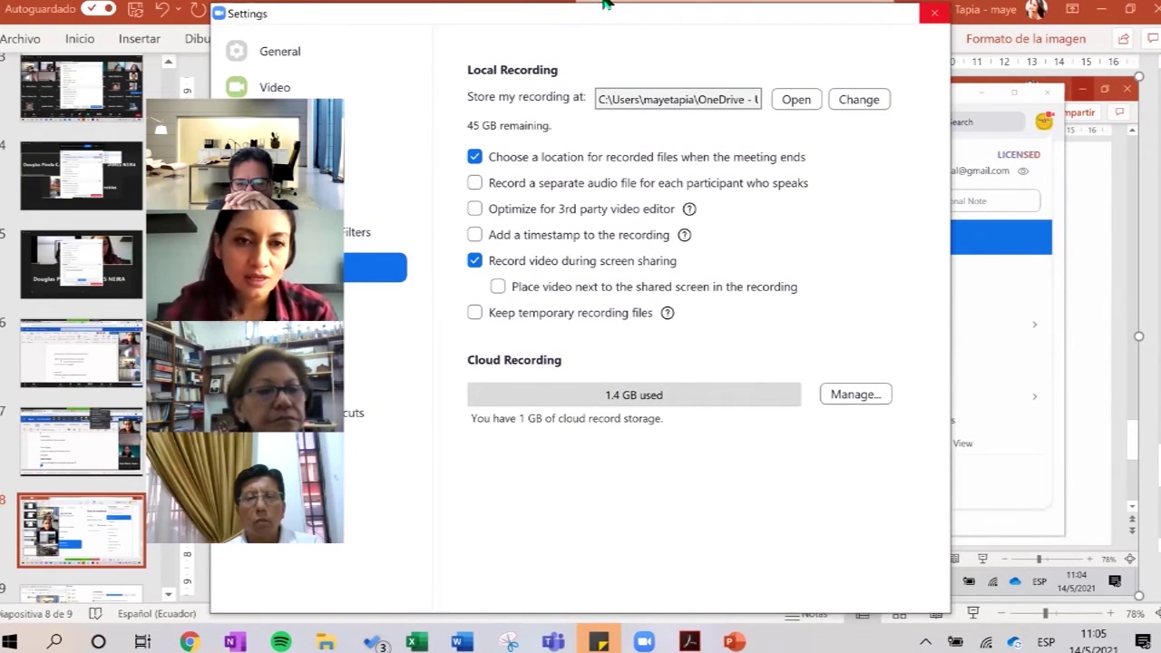
click(603, 5)
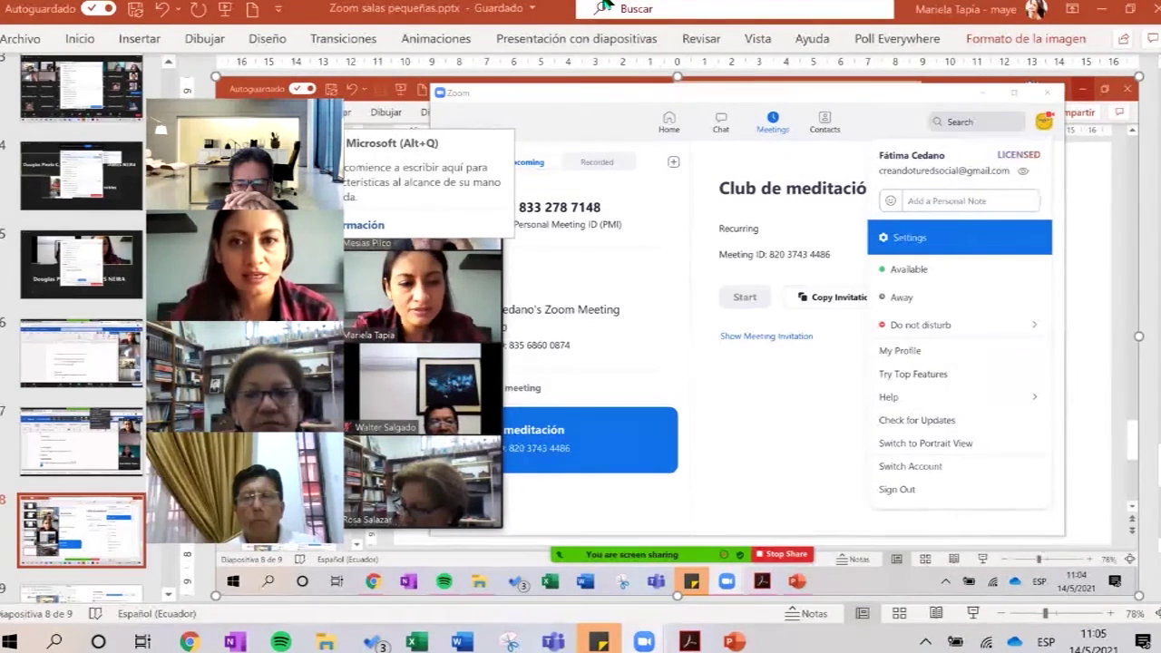
Minimize PowerPoint to show Chrome's Descarga OneDrive page
click(1102, 9)
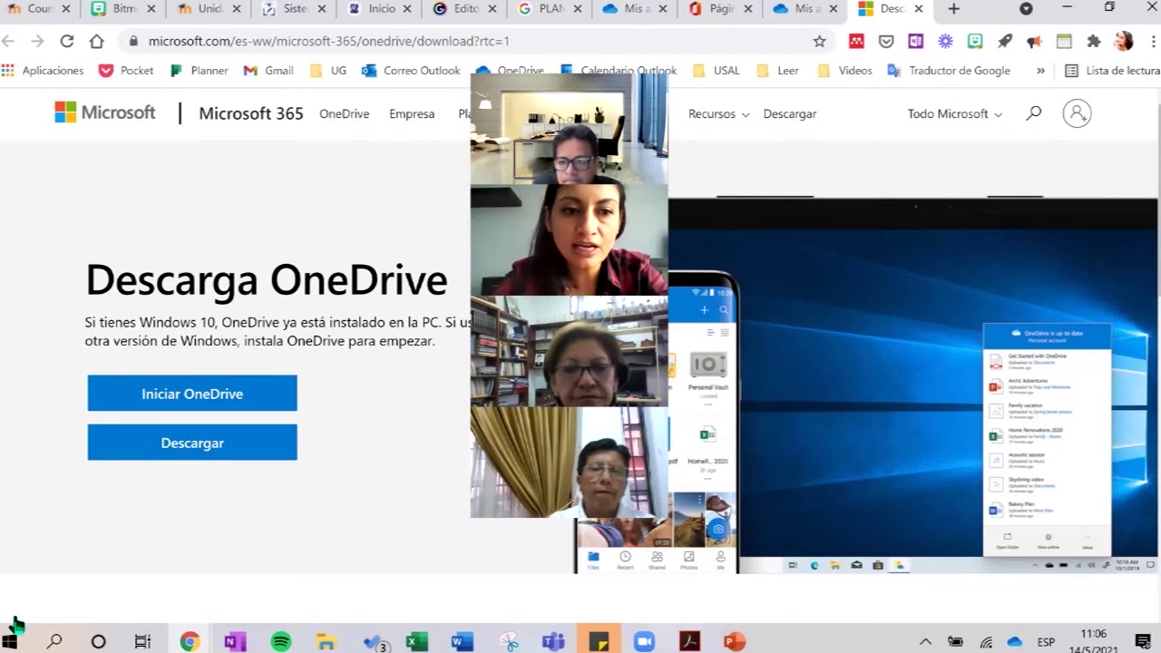
Bring up the Zoom Grabaciones folder in File Explorer and select the 2021-05-14 09.08.10 recording folder
key(ctrl+shift+Tab)
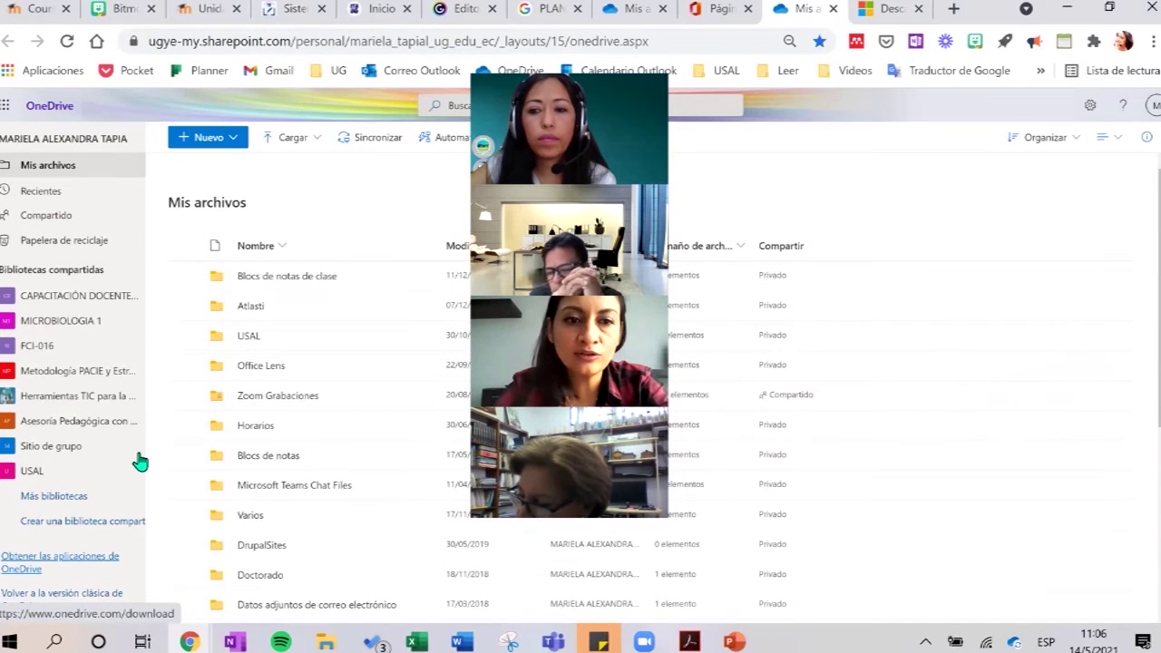
key(ctrl+Tab)
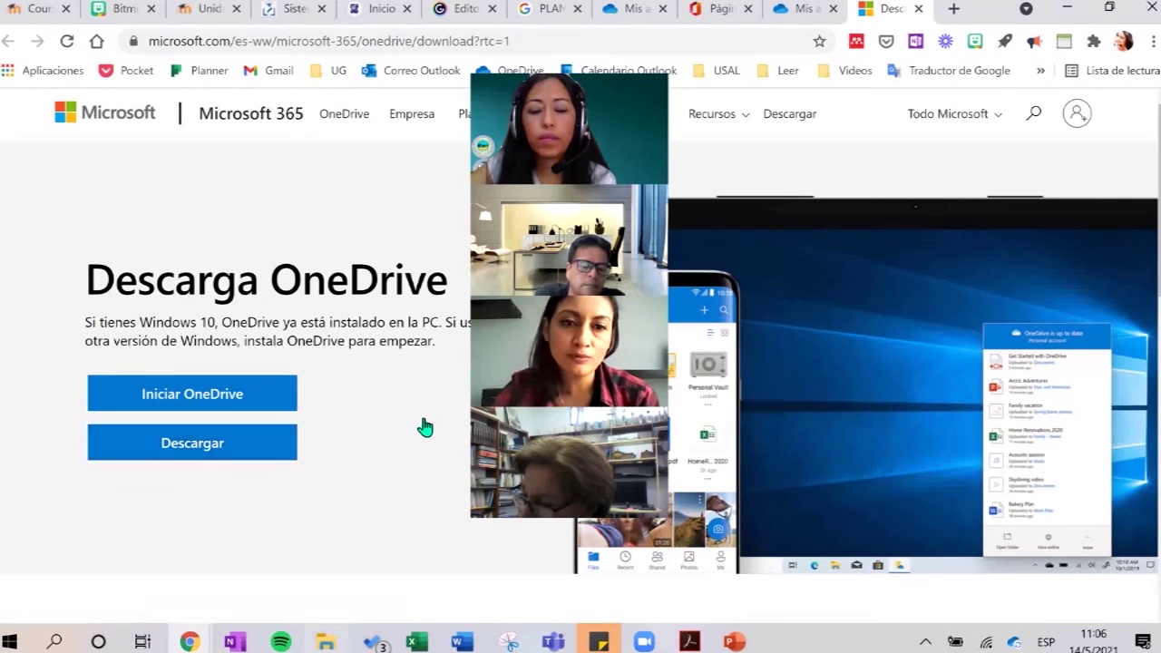
key(alt+Tab)
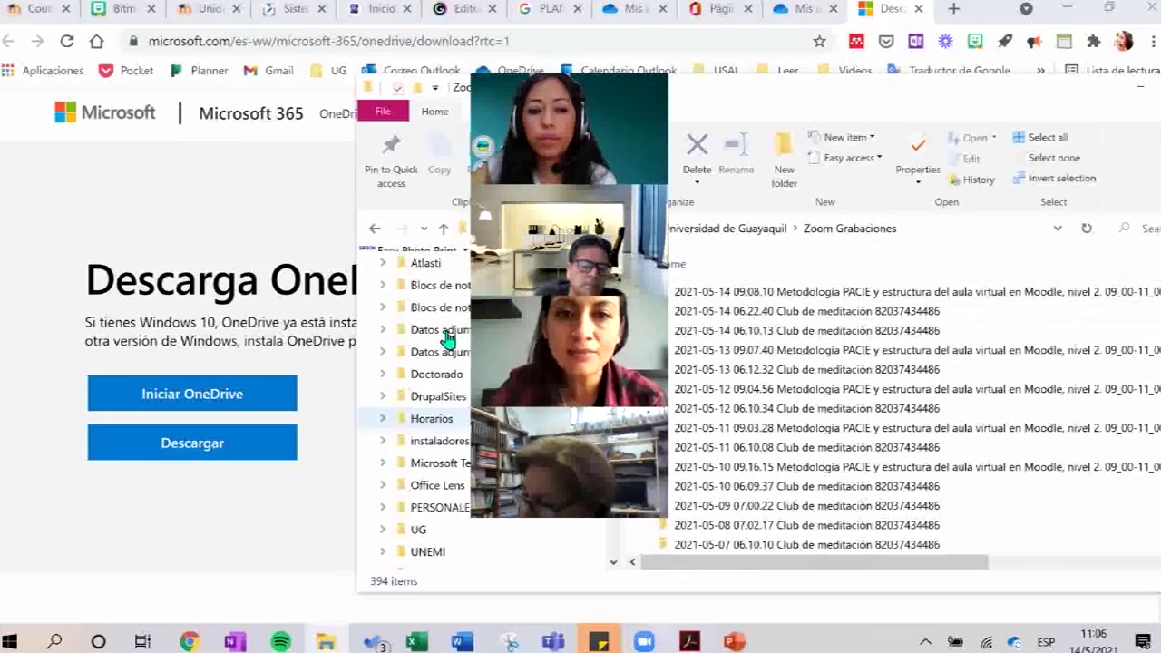
scroll(447, 338, up, 2)
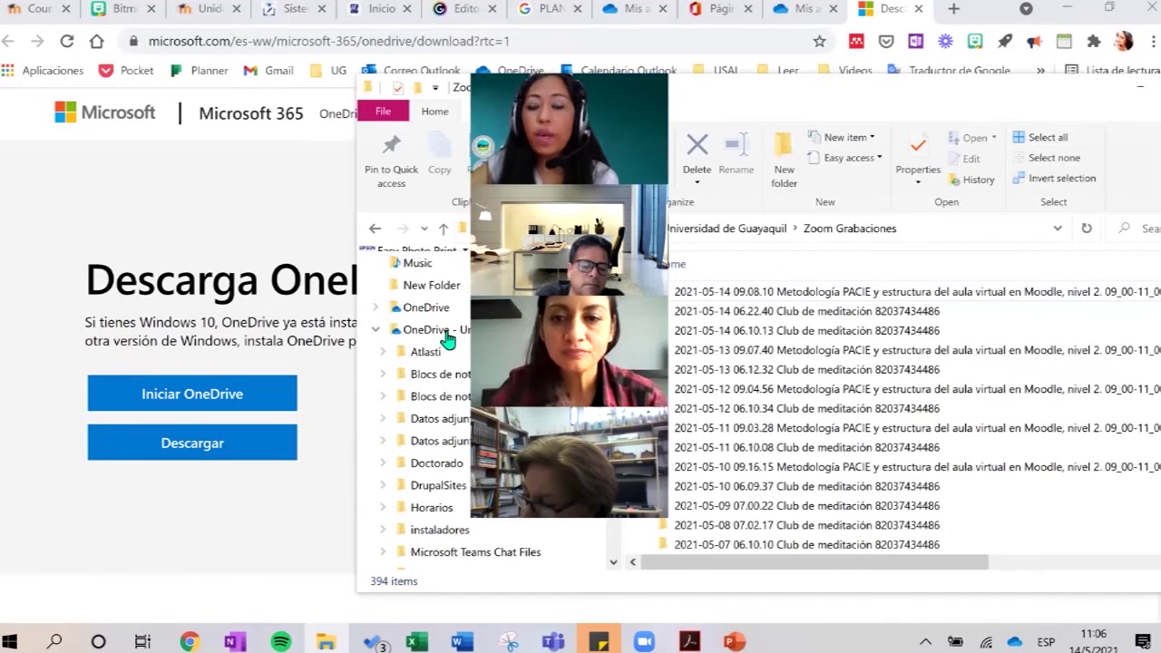
click(1023, 293)
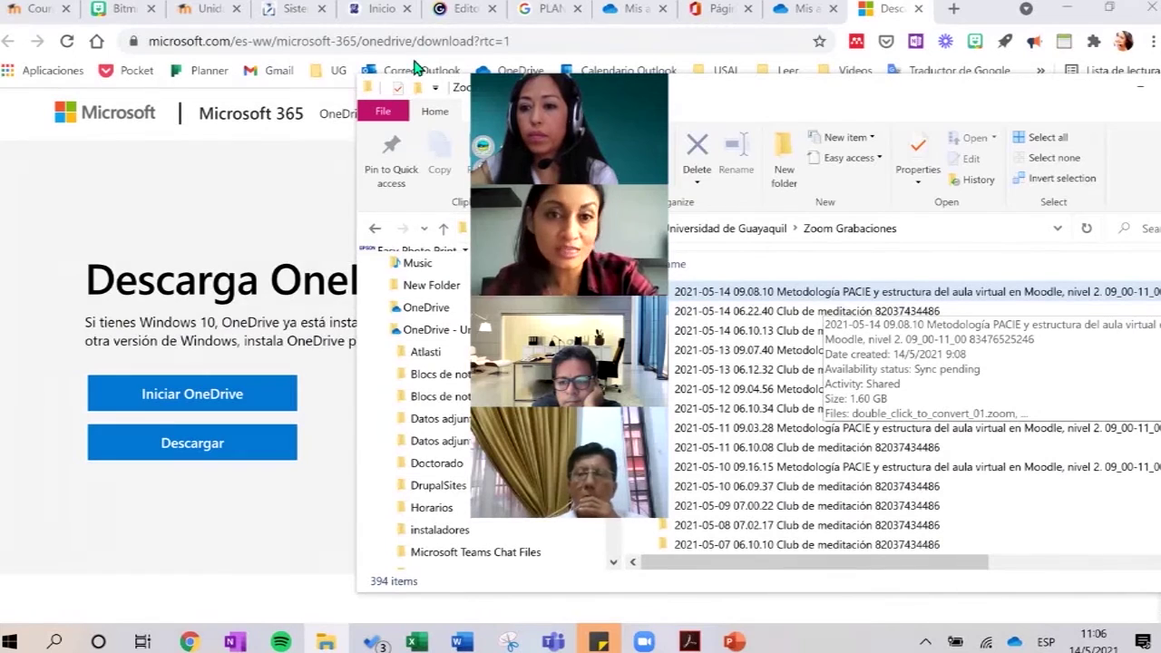
drag(646, 72, 414, 66)
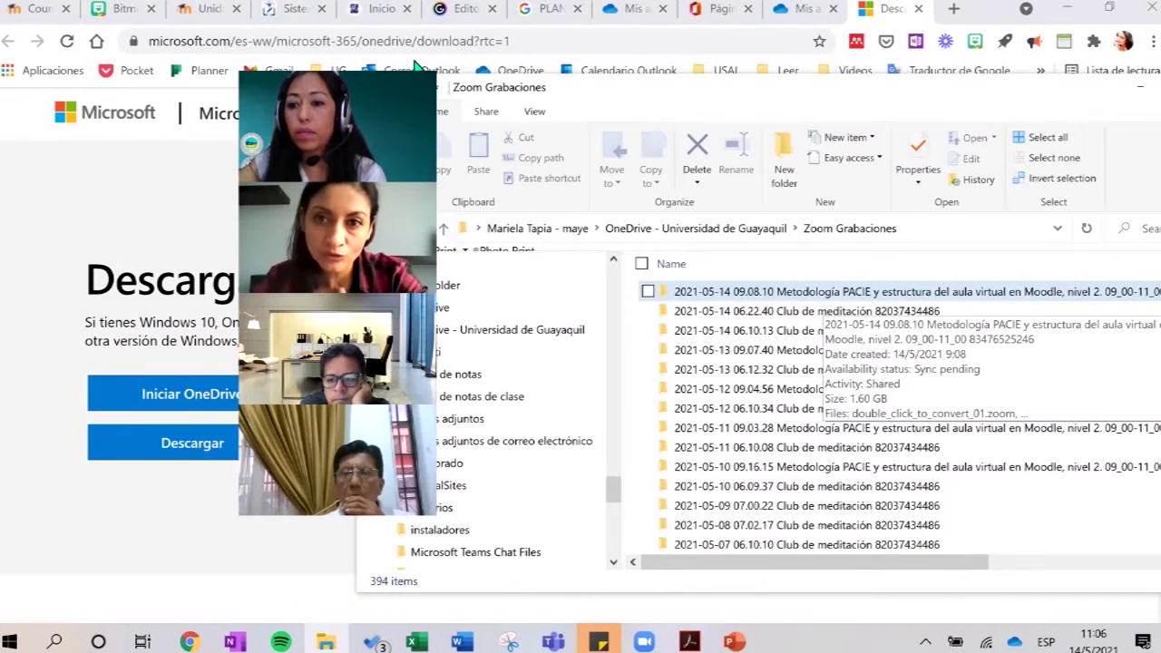
click(785, 293)
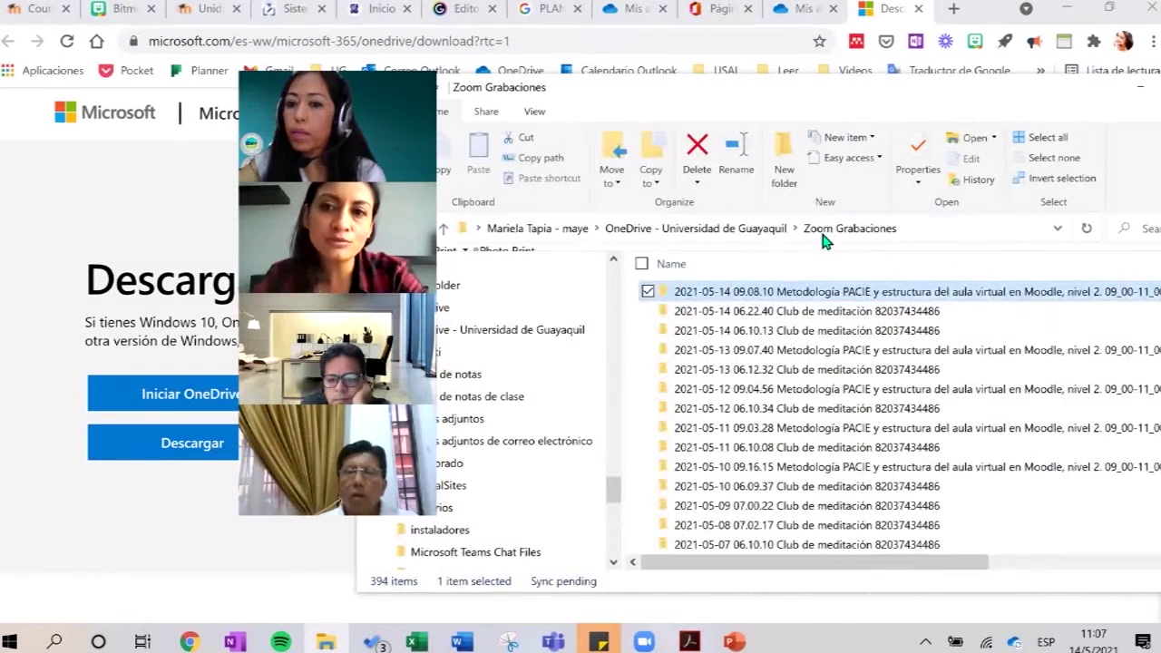
Look inside the 2021-05-14 09.08.10 folder, return to Zoom Grabaciones, and minimize File Explorer
key(Return)
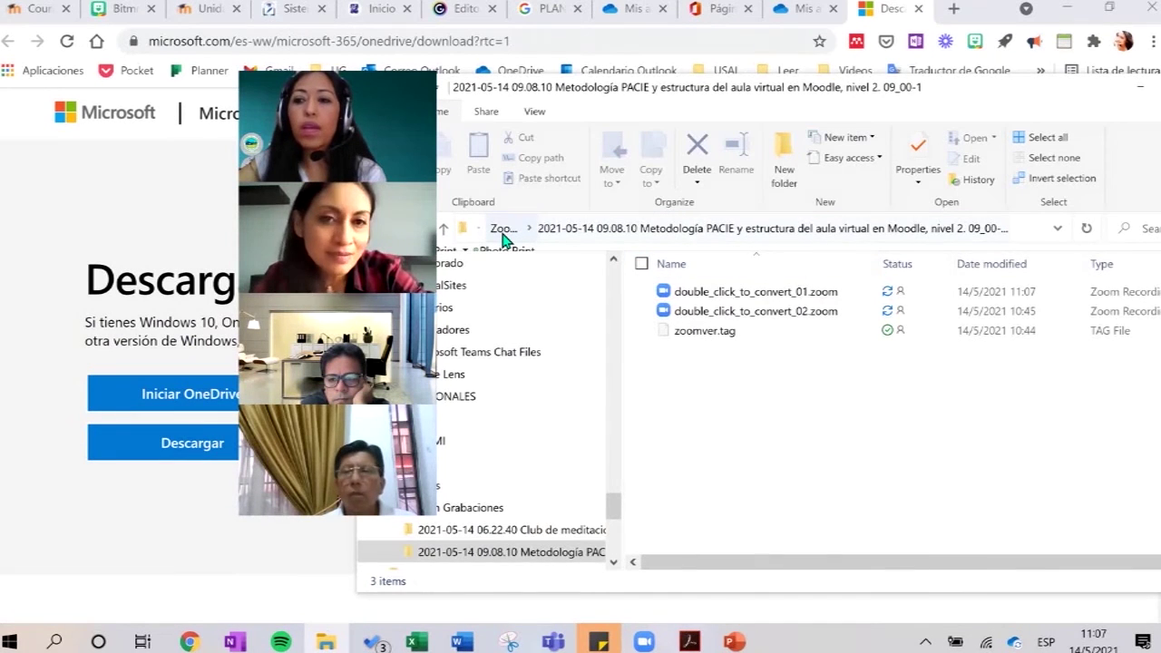
click(501, 232)
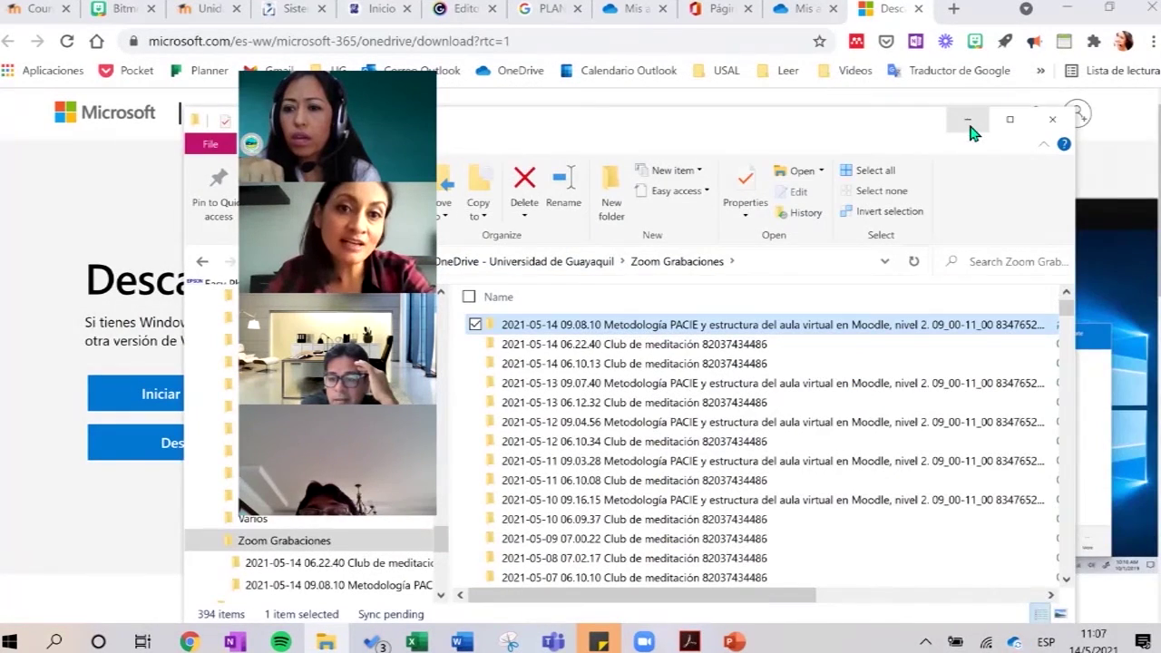
click(968, 123)
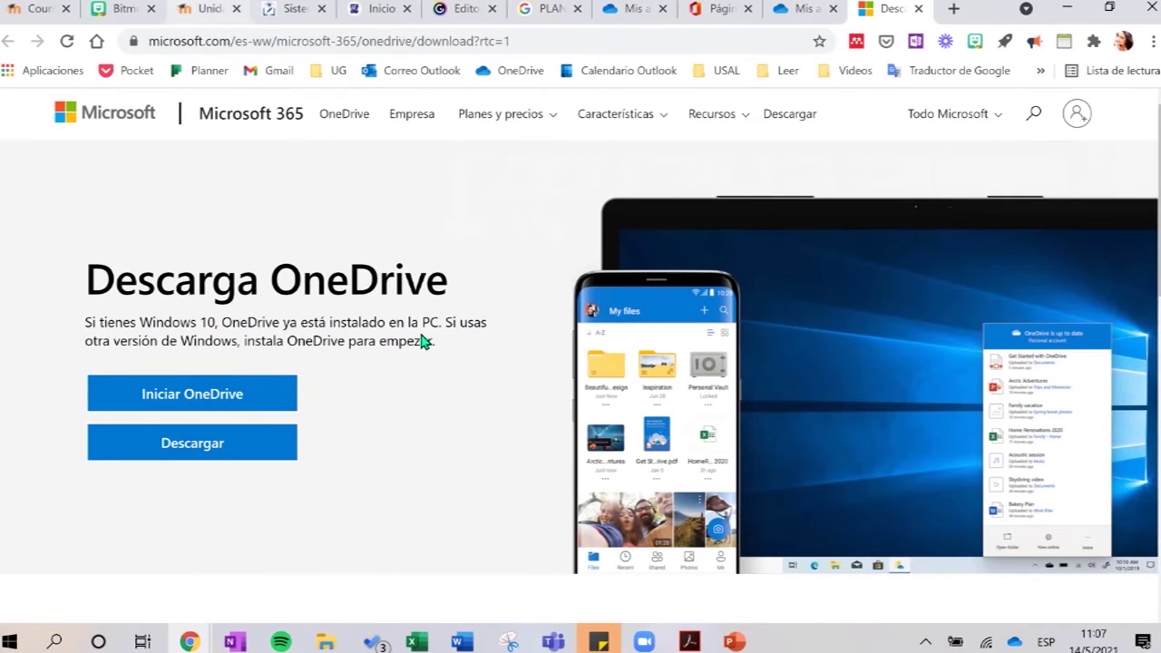
Open the Grabaciones de las clases resource from the Moodle course tab
key(ctrl+1)
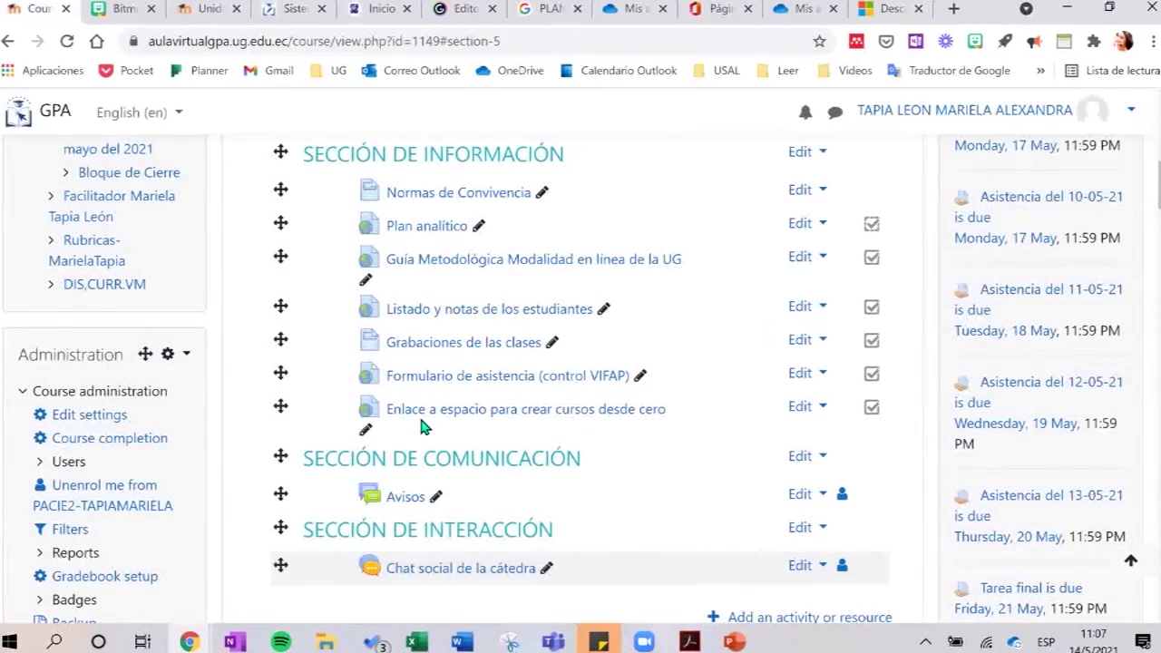
scroll(471, 417, up, 3)
scroll(449, 413, down, 2)
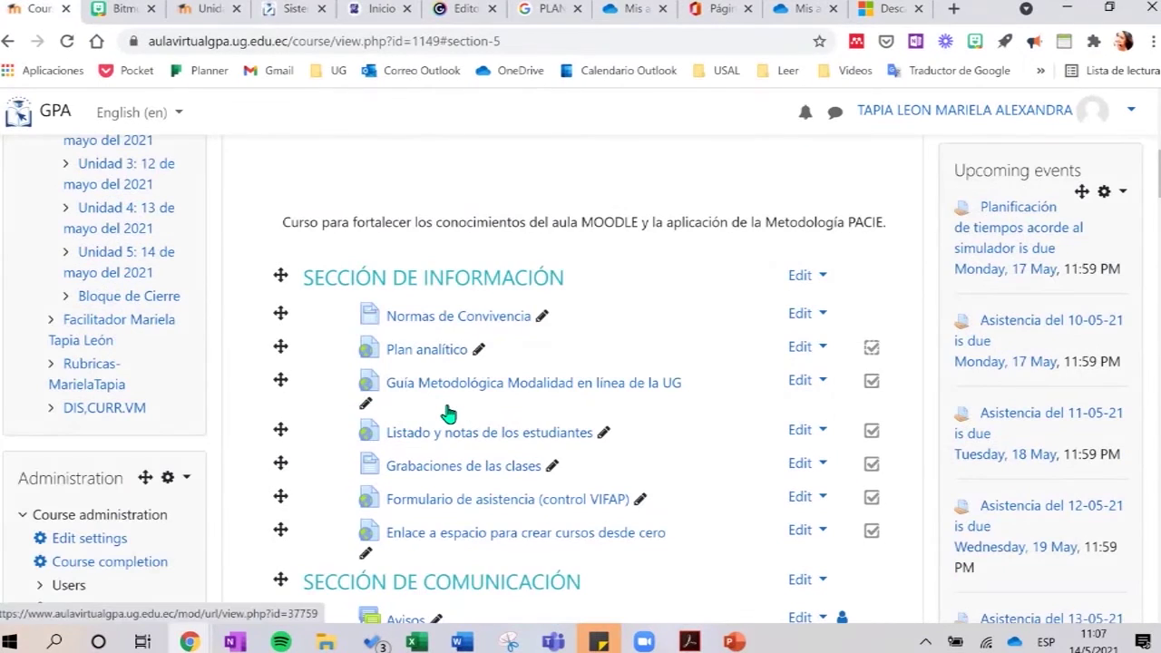
click(450, 410)
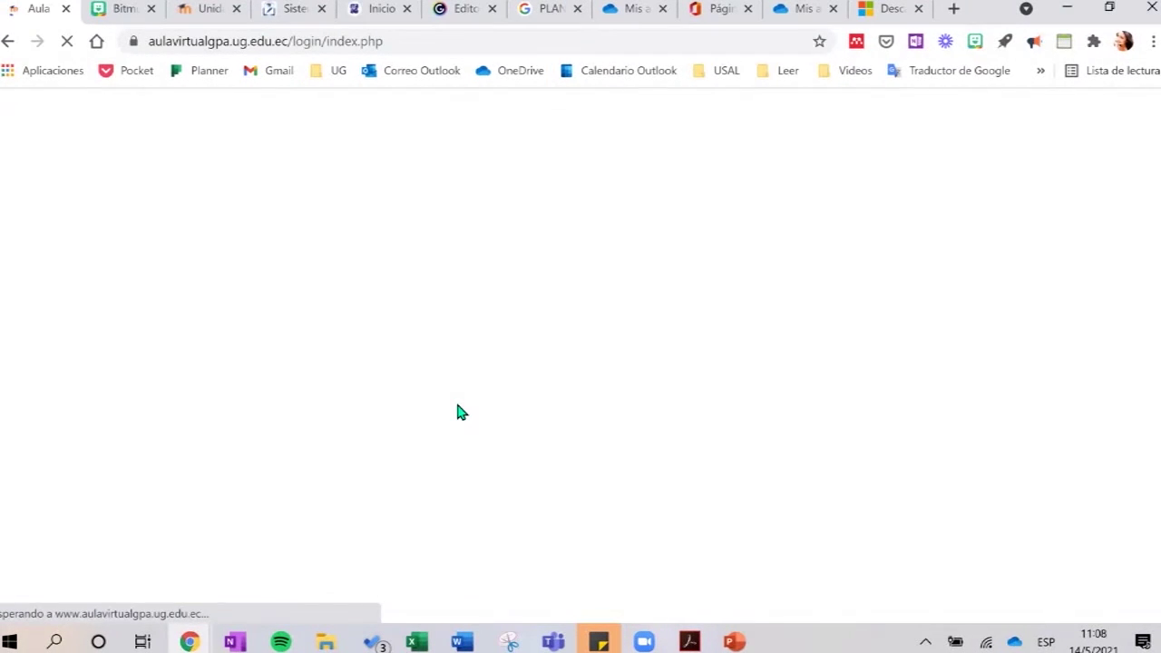
Sign back into Moodle with the saved login and highlight the 10-05-21 recording description
click(434, 488)
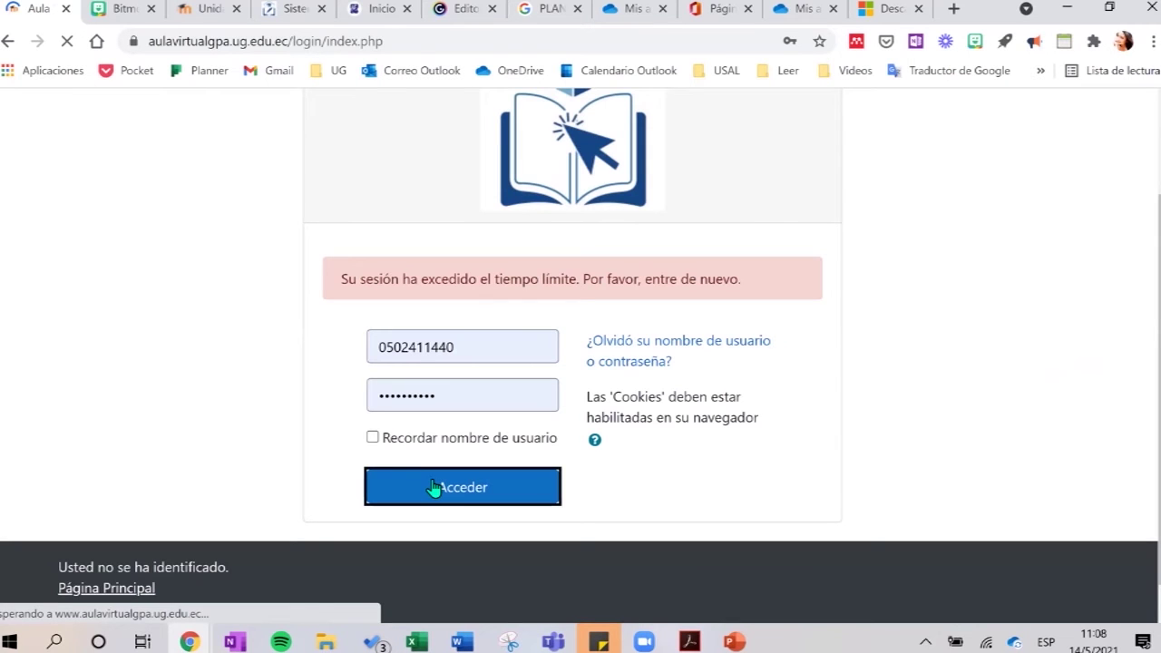
click(434, 488)
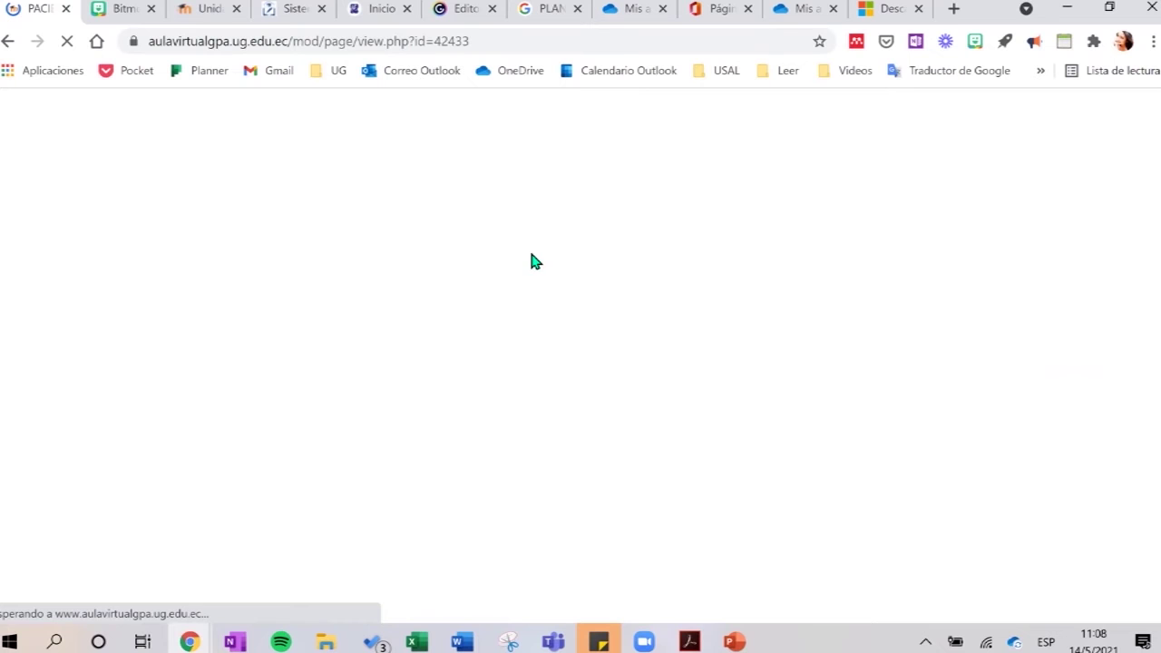
scroll(272, 321, down, 1)
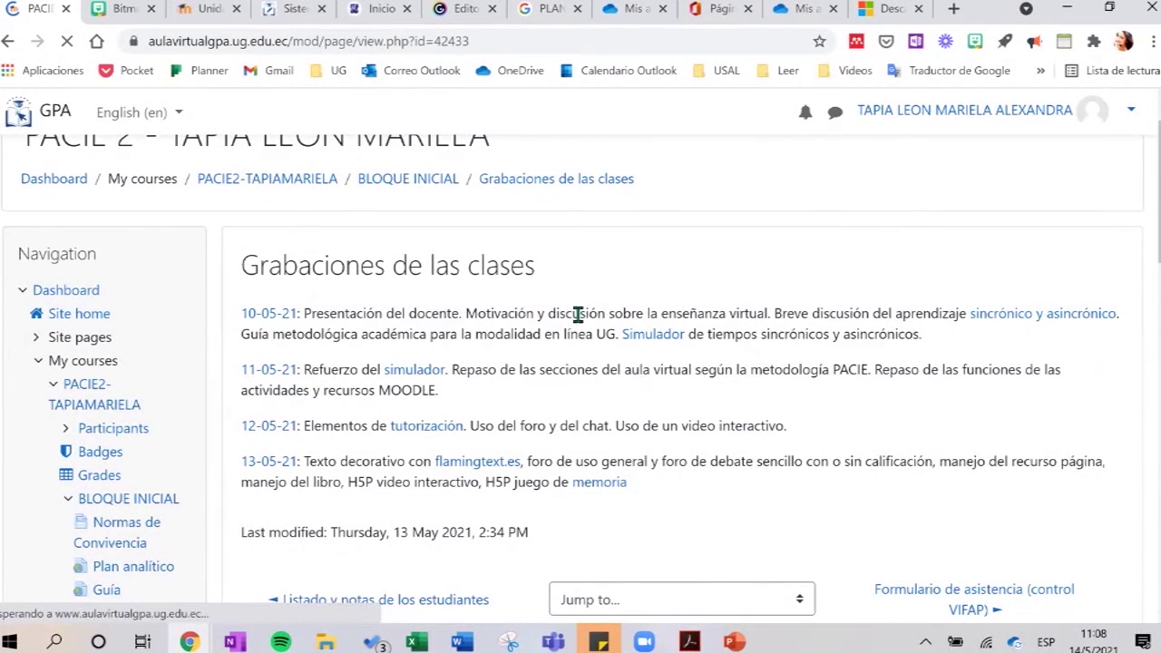
drag(577, 313, 315, 313)
drag(781, 315, 810, 316)
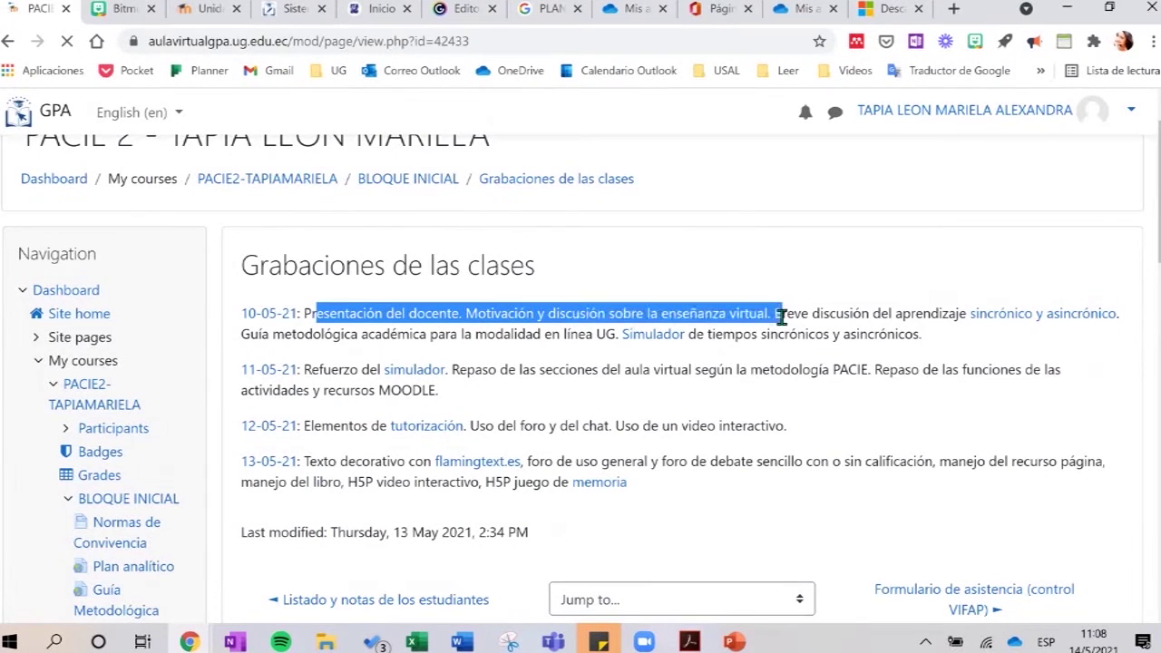
Clear the page selection and bring up File Explorer's Zoom Grabaciones folder
click(334, 372)
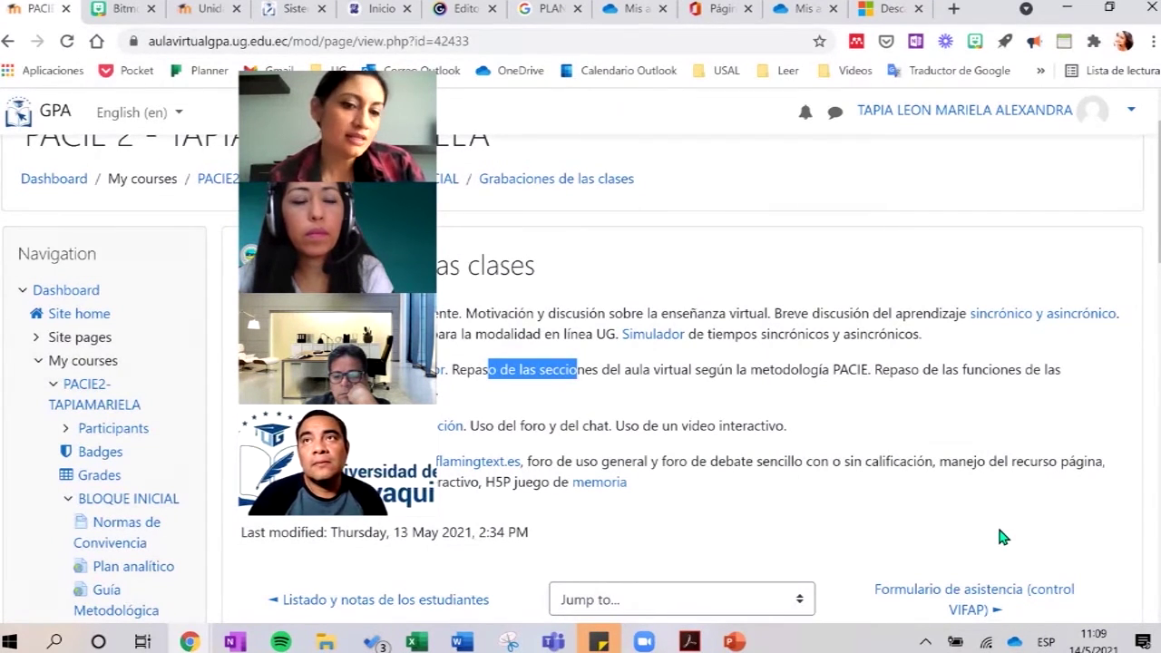
click(328, 641)
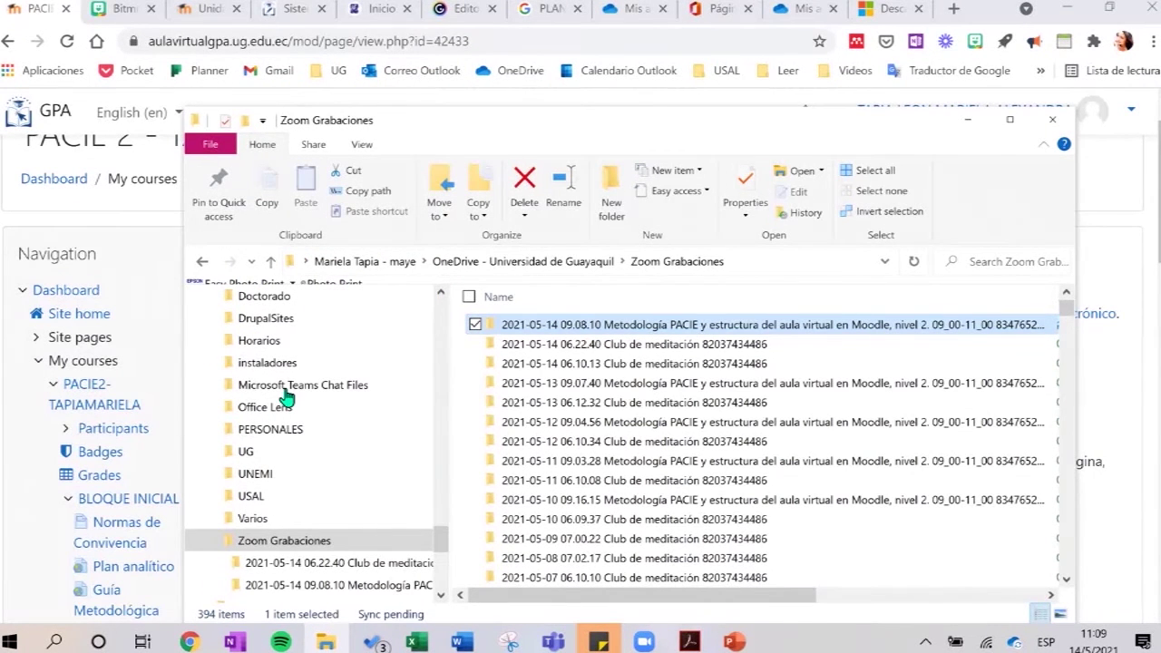
Go up to the OneDrive - Universidad de Guayaquil folder and select Atlasti
key(alt+Up)
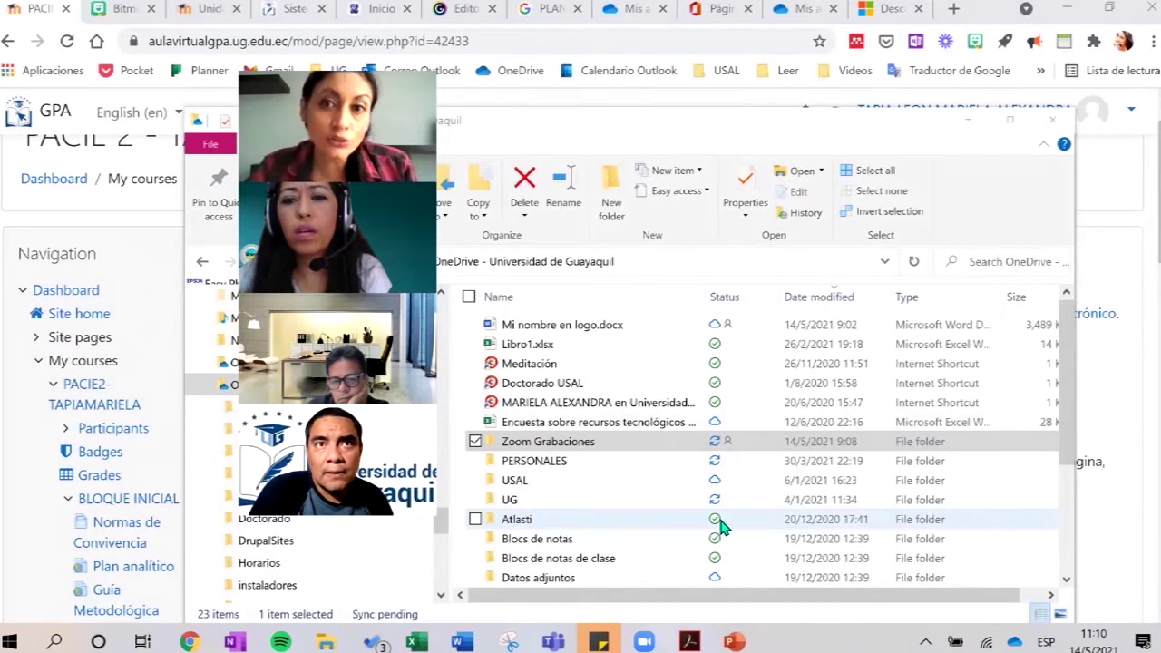
click(518, 519)
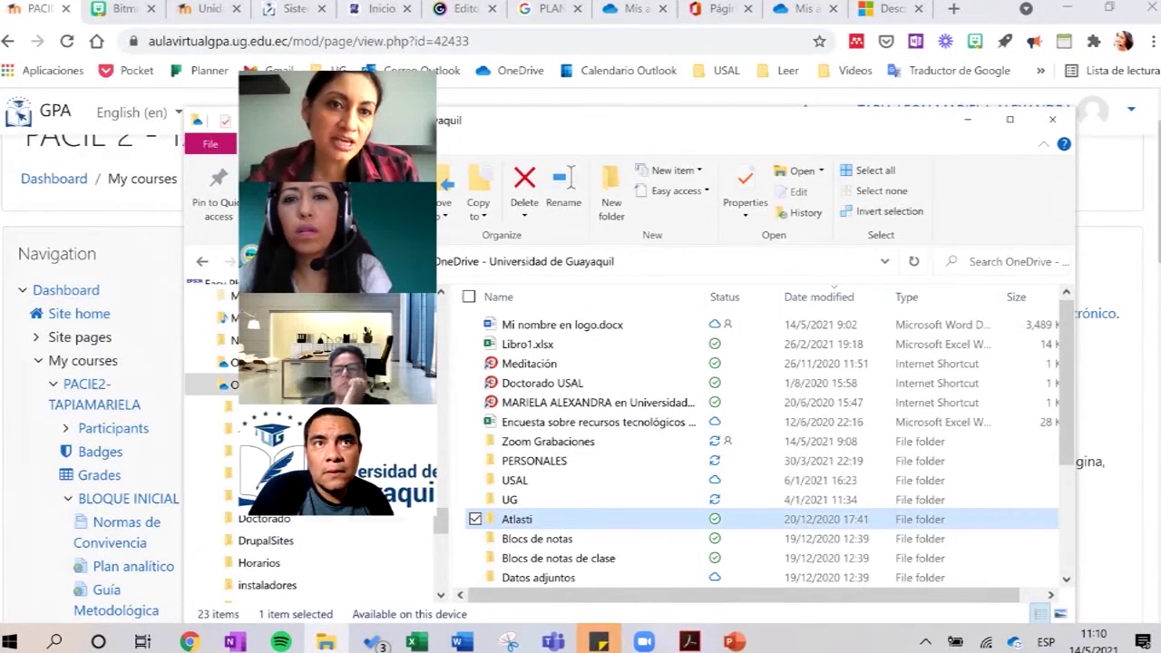
Share the Atlasti folder so anyone with the link can view, then select it
right_click(518, 518)
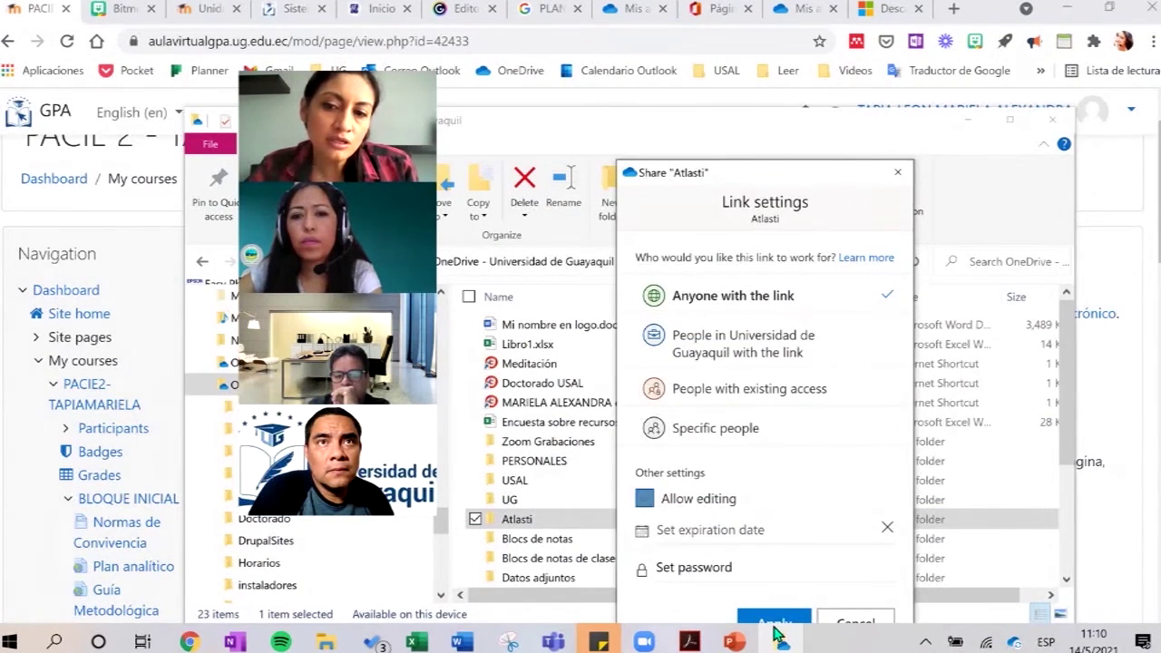
click(774, 621)
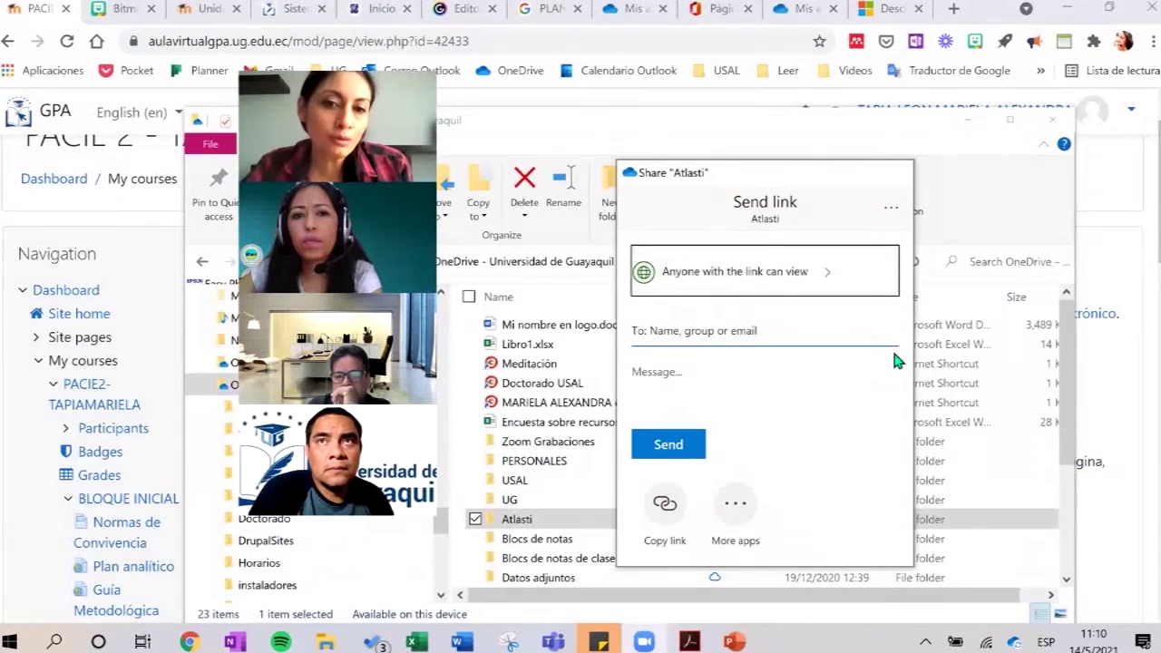
key(Escape)
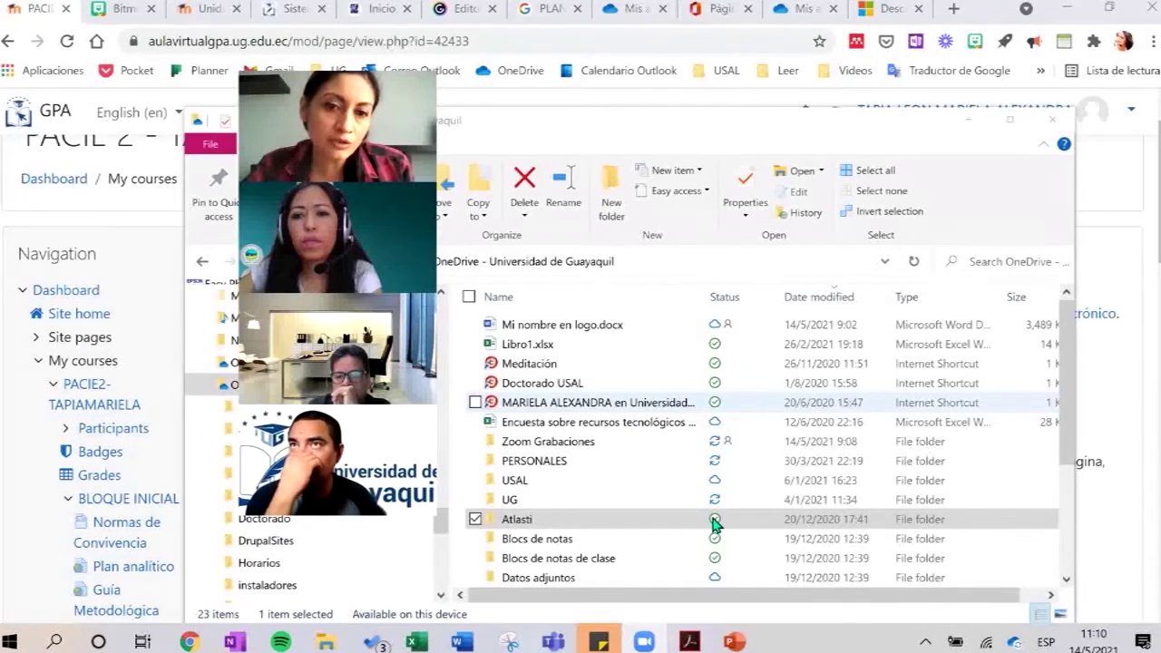
click(715, 524)
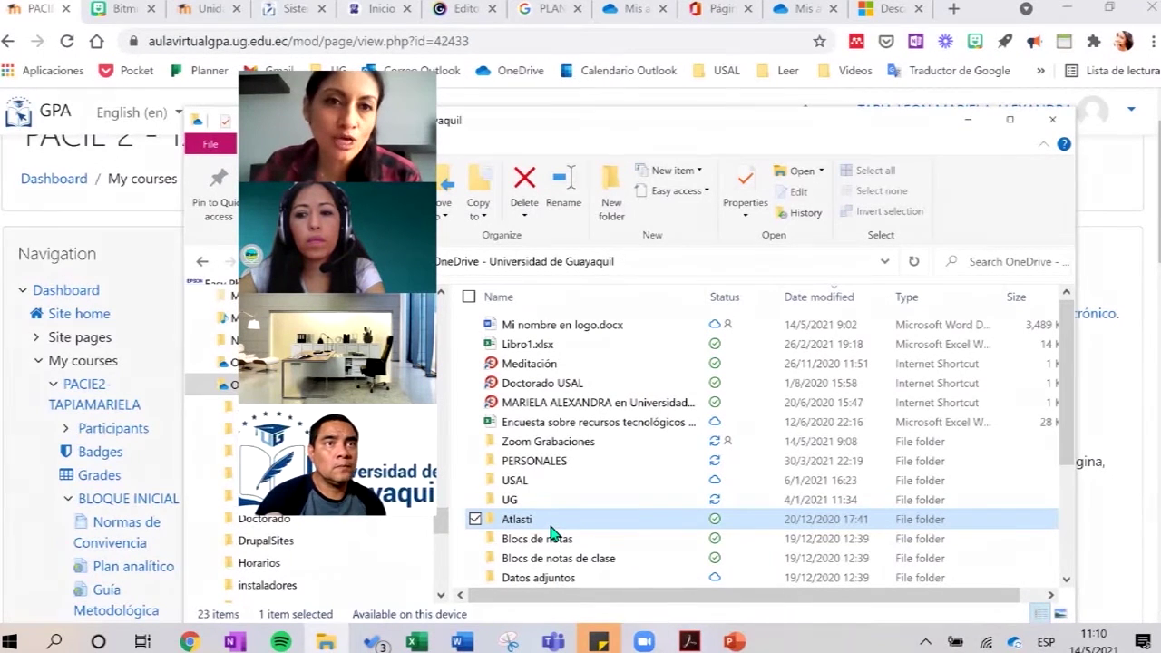
right_click(542, 525)
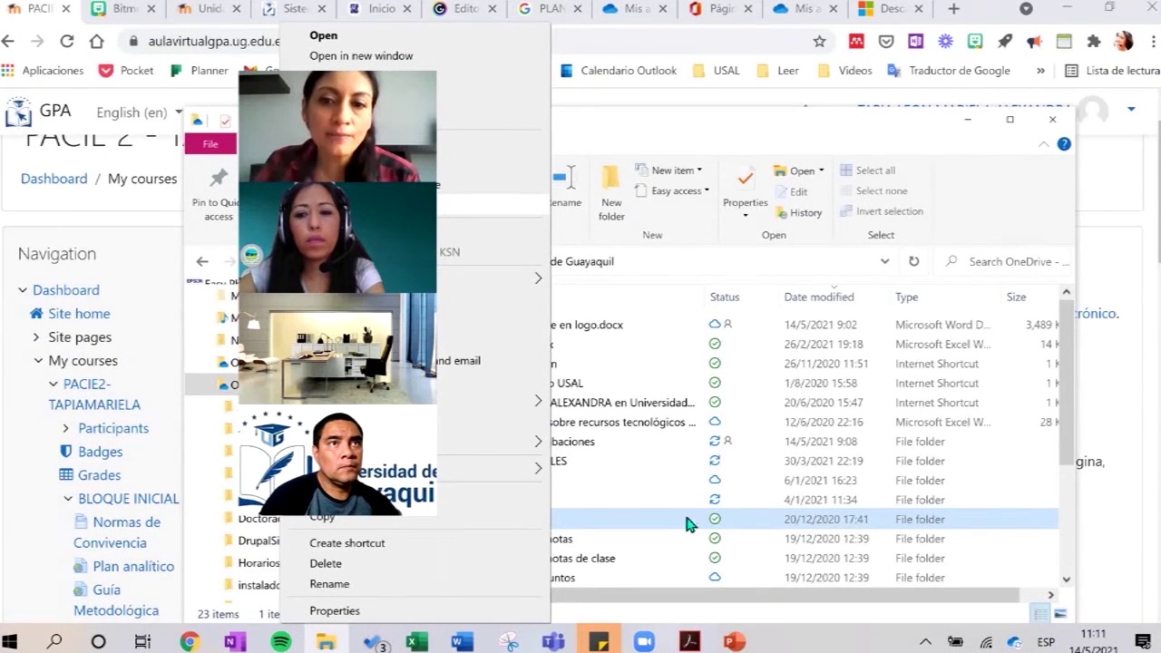
key(m)
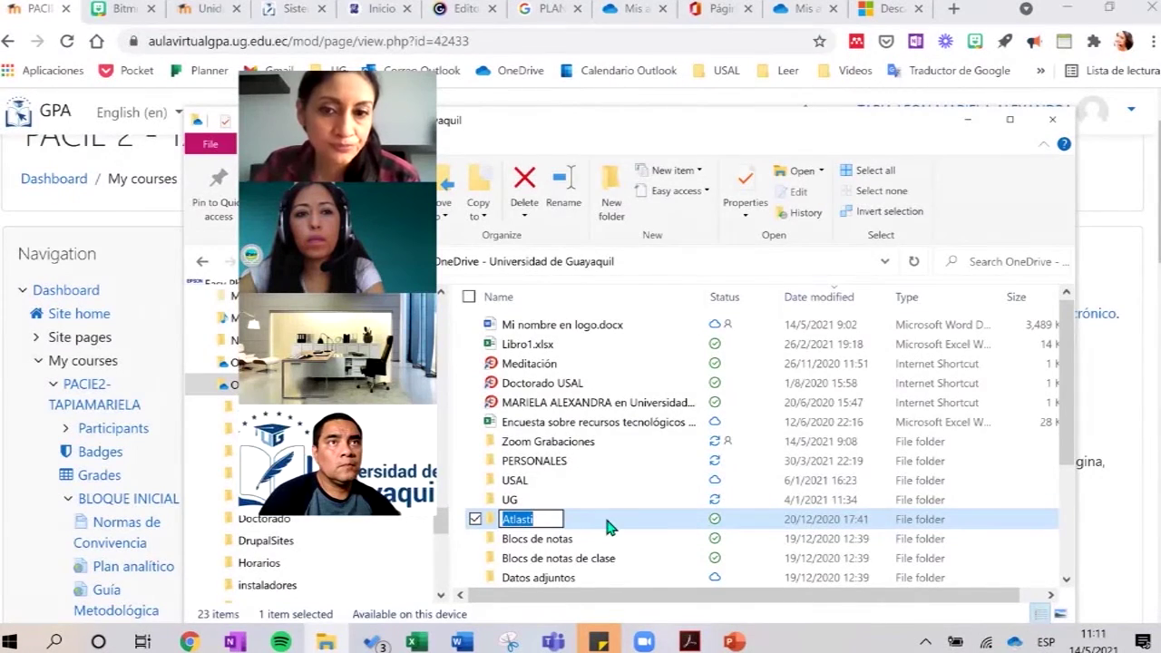
scroll(724, 438, down, 2)
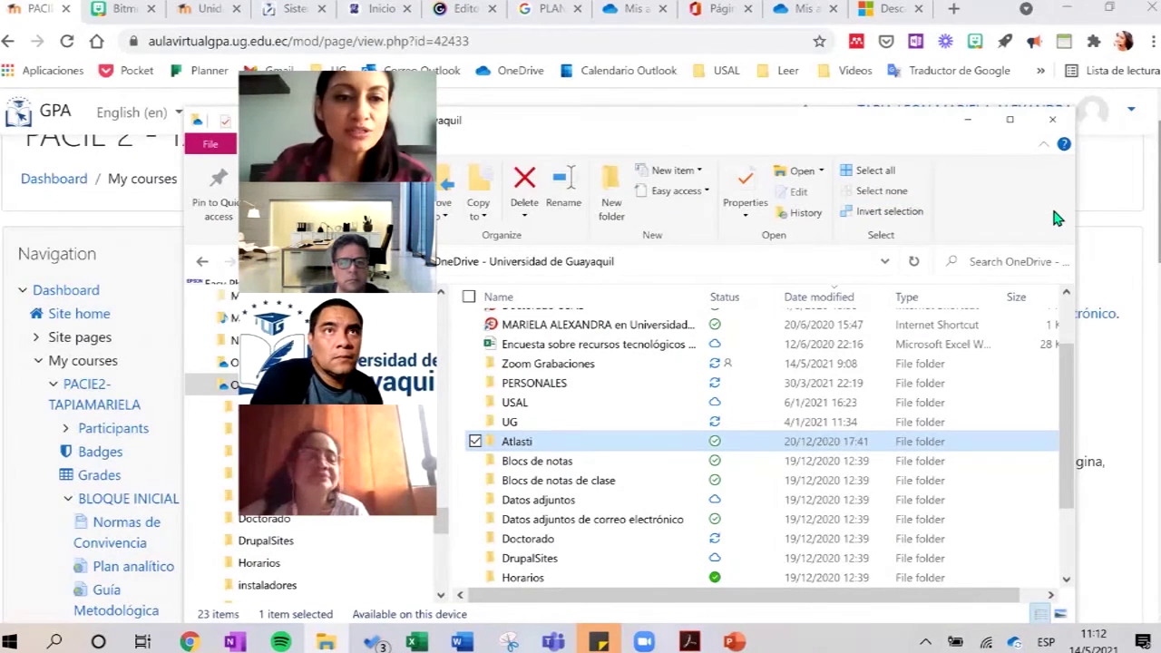
key(alt+Tab)
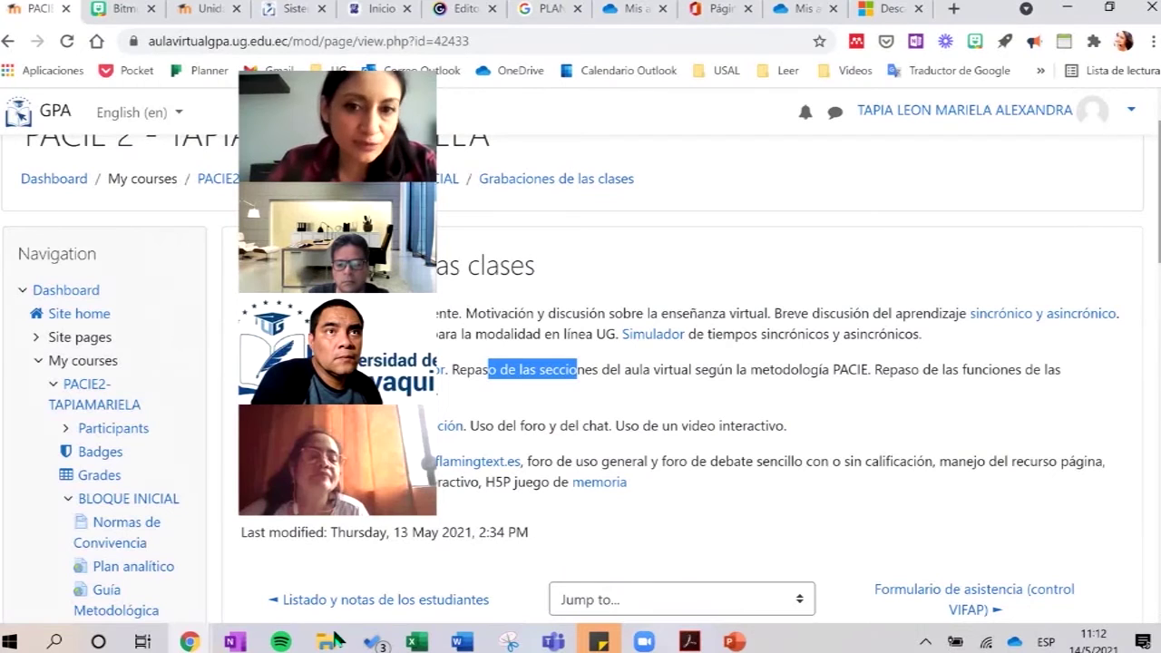
Navigate through UG › Asesor Pedagogico › 2021 C1 to the Curso PACIE 2 folder
double_click(546, 423)
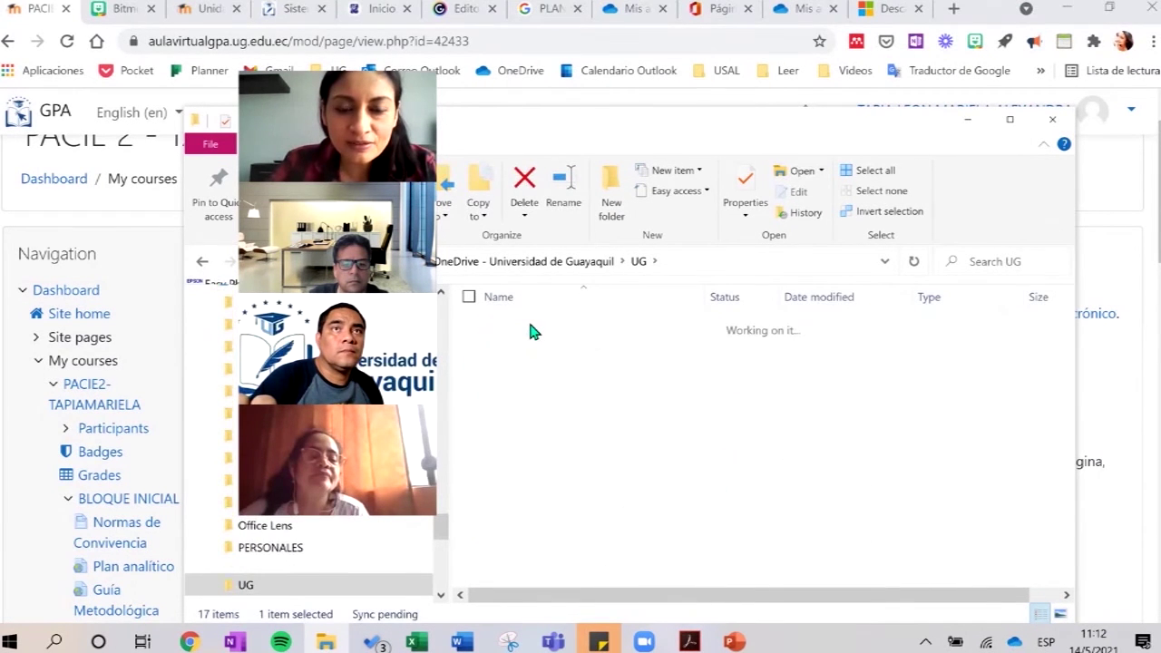
double_click(535, 324)
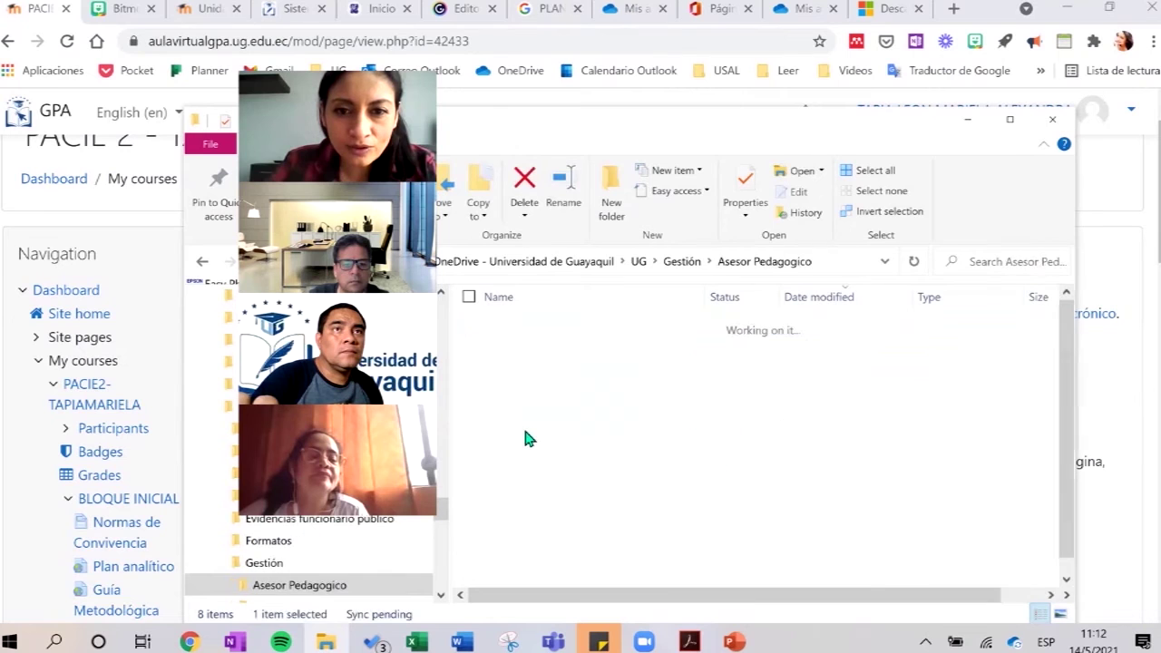
click(528, 419)
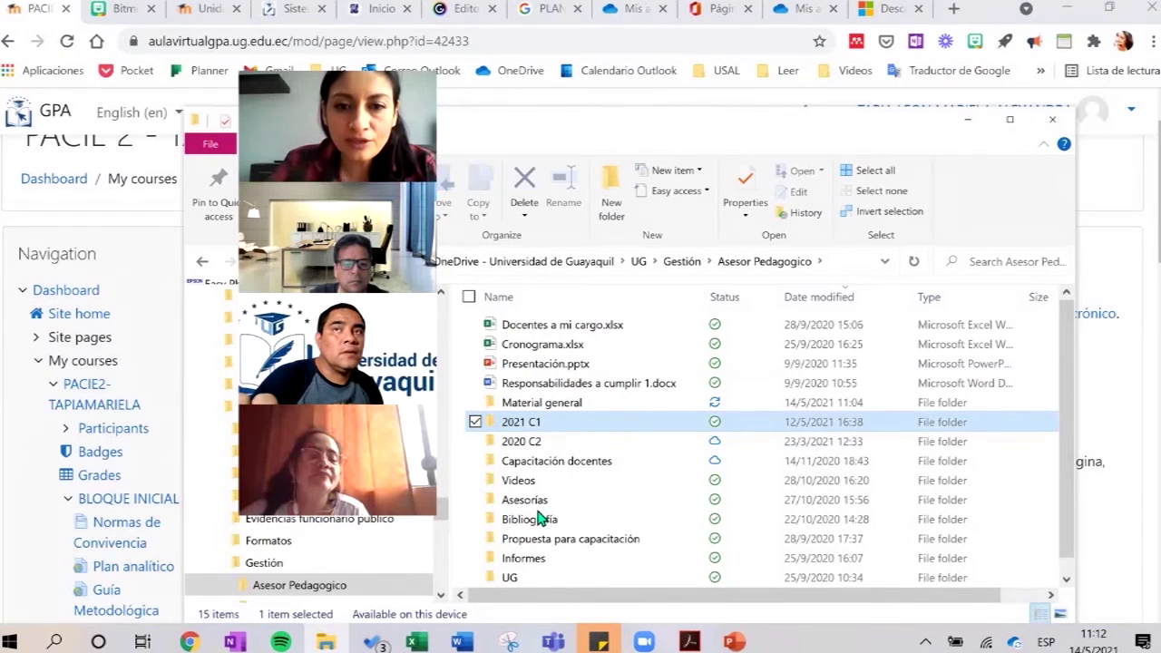
key(alt+Left)
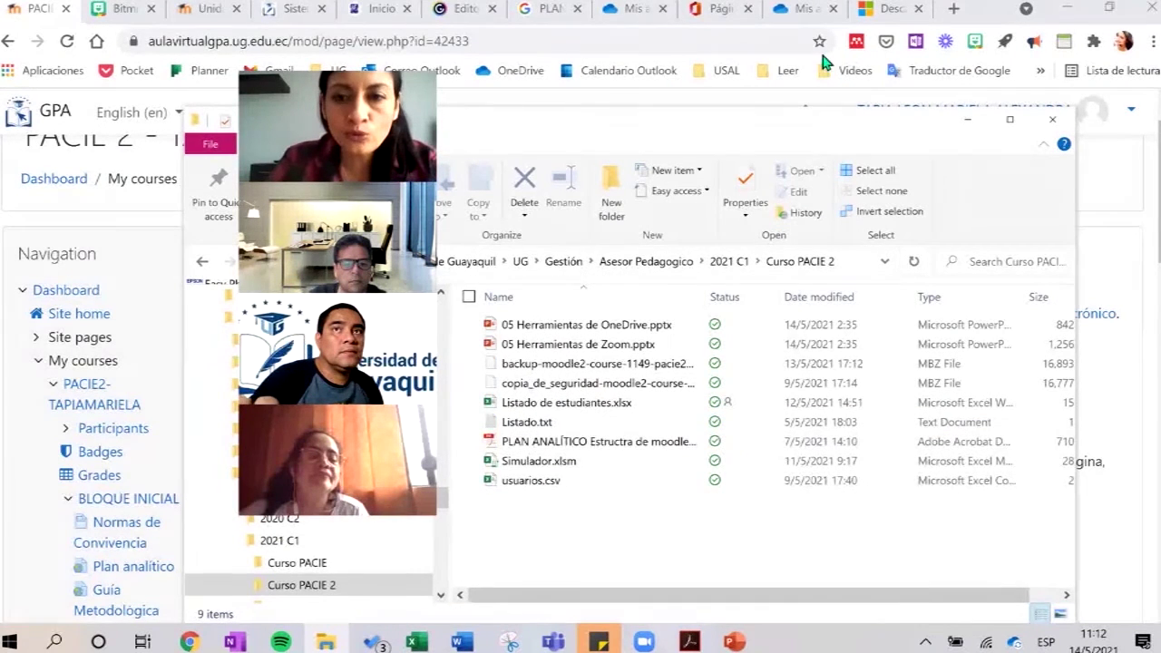
key(shift+F10)
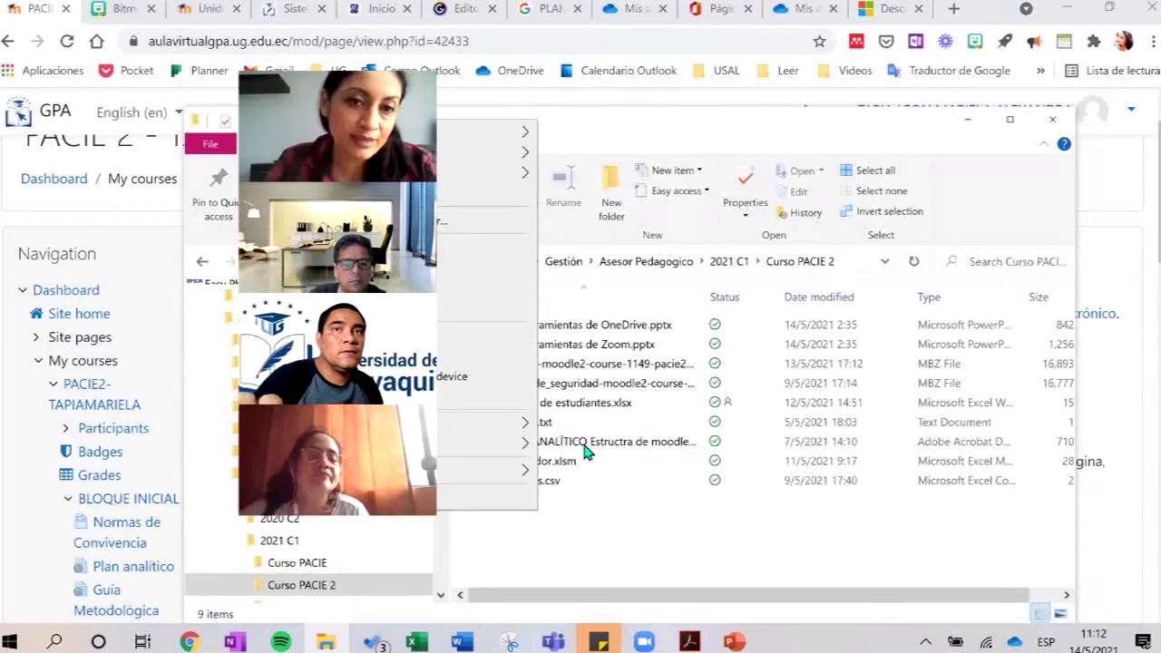
Create a new text document in the Curso PACIE 2 folder
key(Escape)
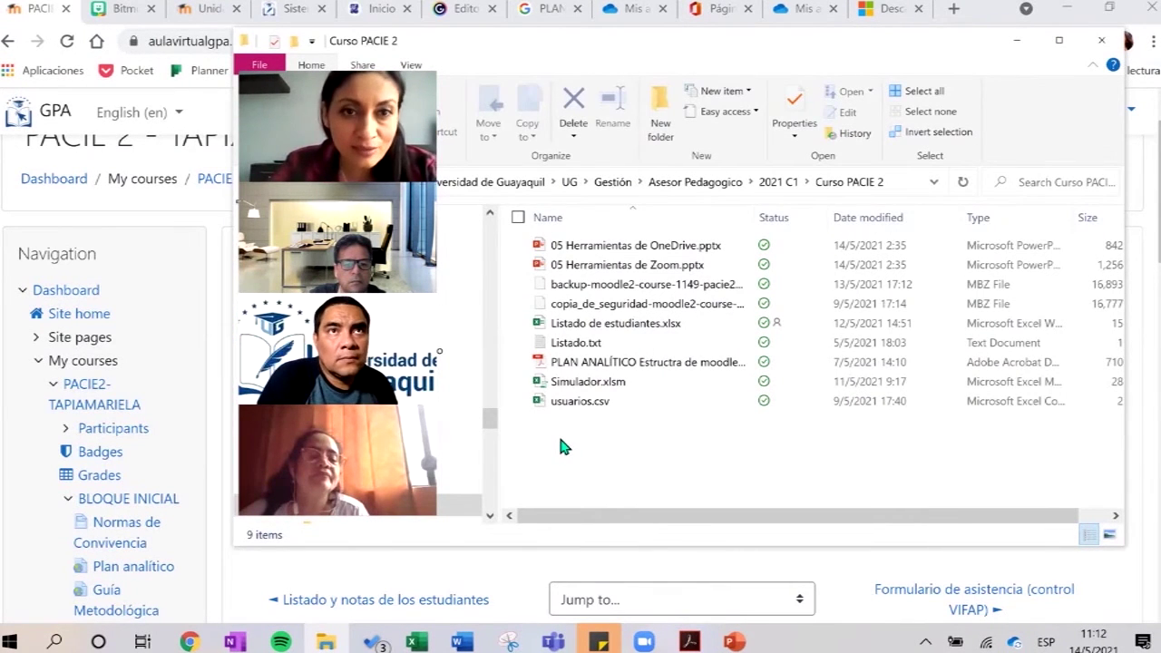
key(shift+F10)
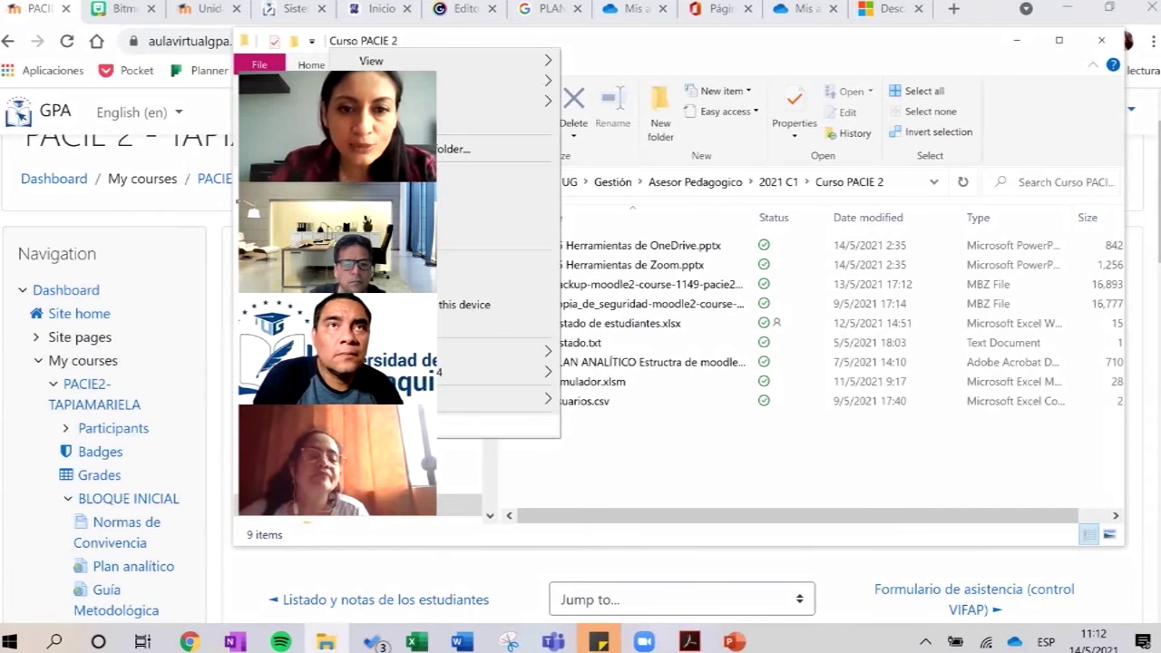
mouse_move(455, 402)
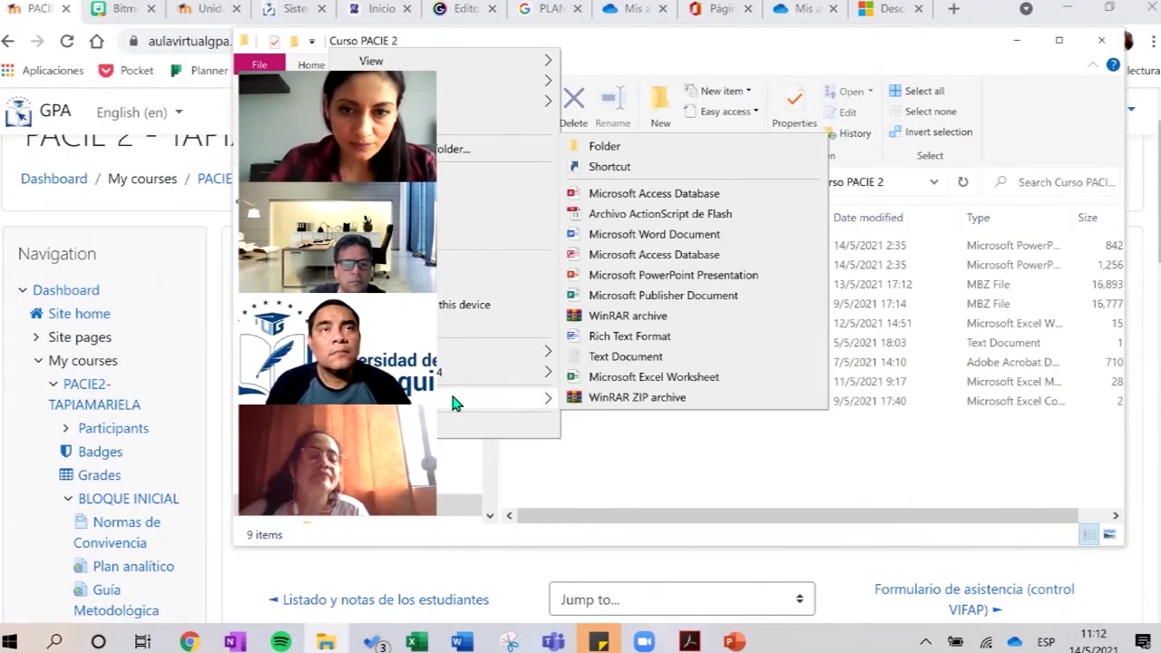
right_click(610, 462)
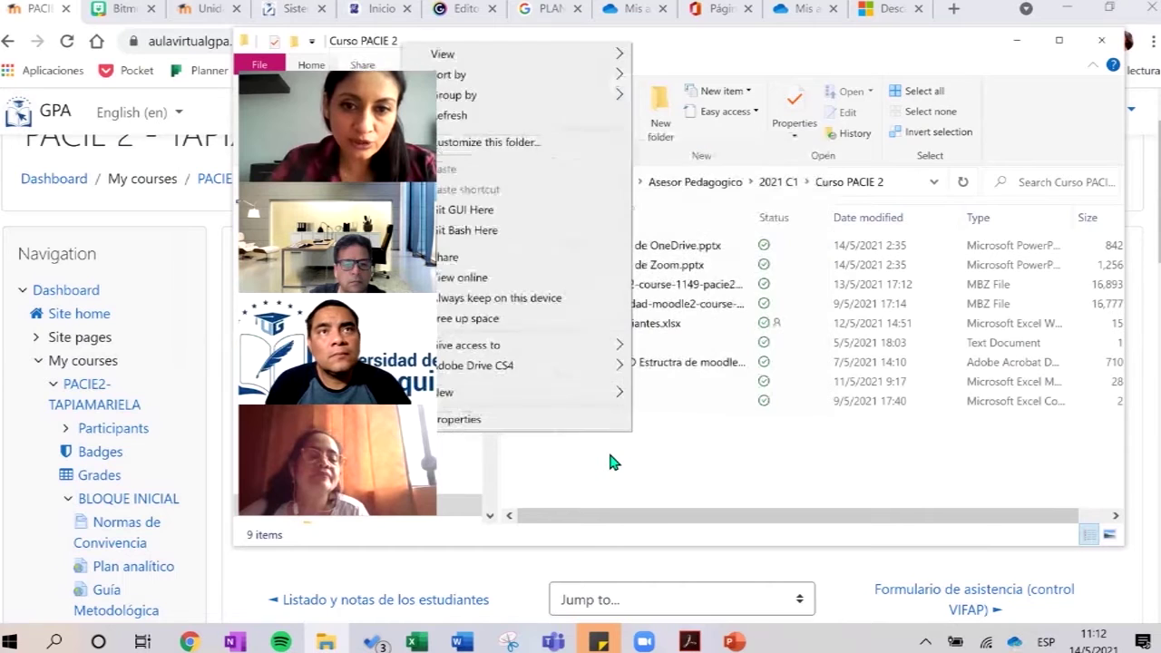
mouse_move(507, 393)
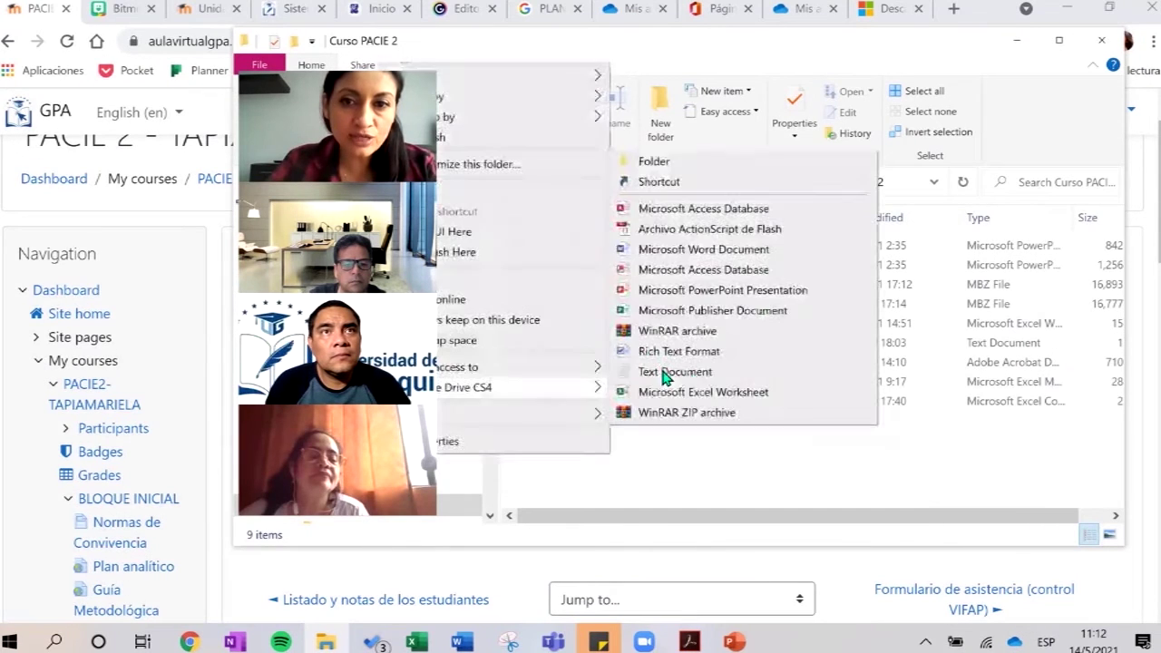
click(689, 372)
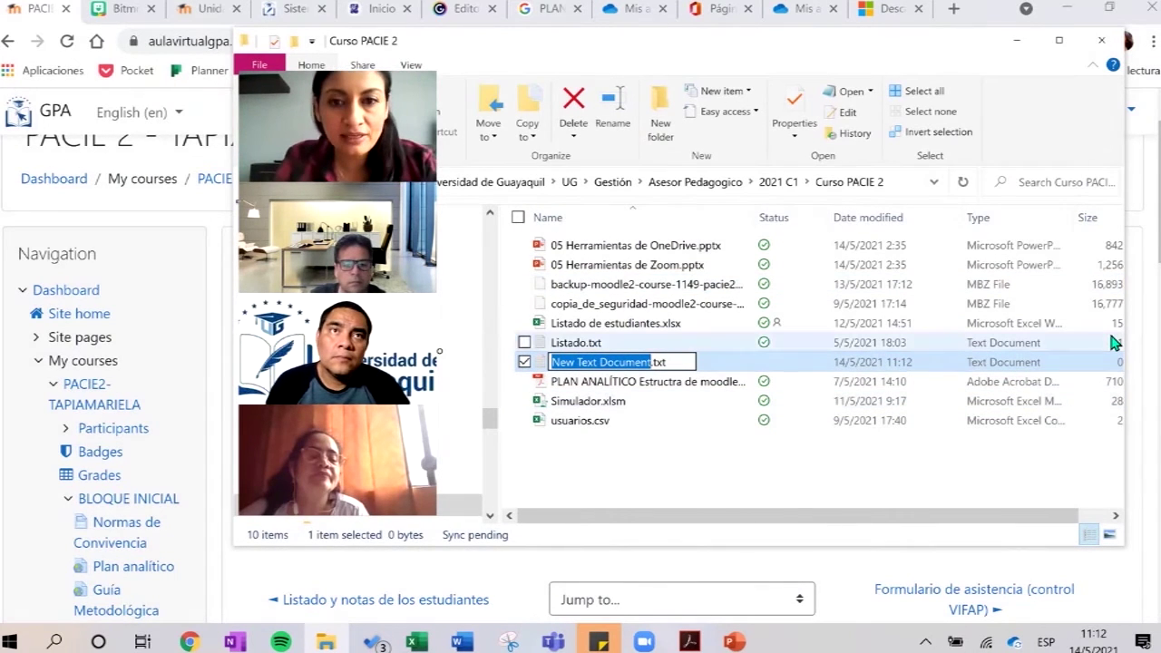
Name it 'preguntas de cultura general' and open it in Notepad
text(pre)
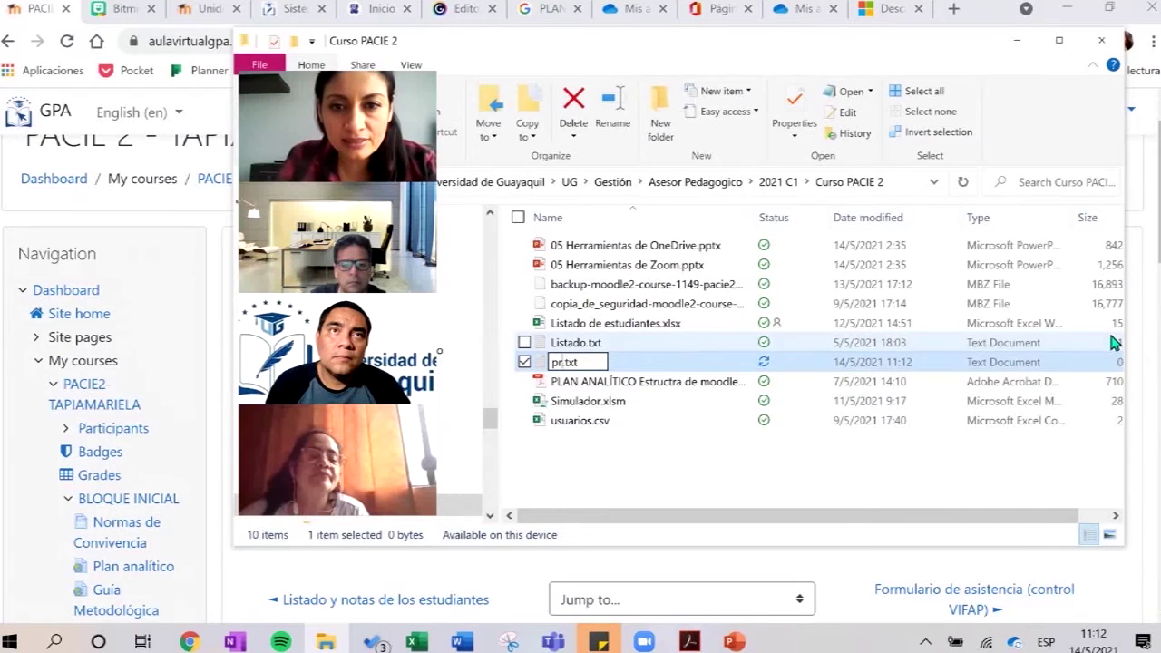
text(gunt)
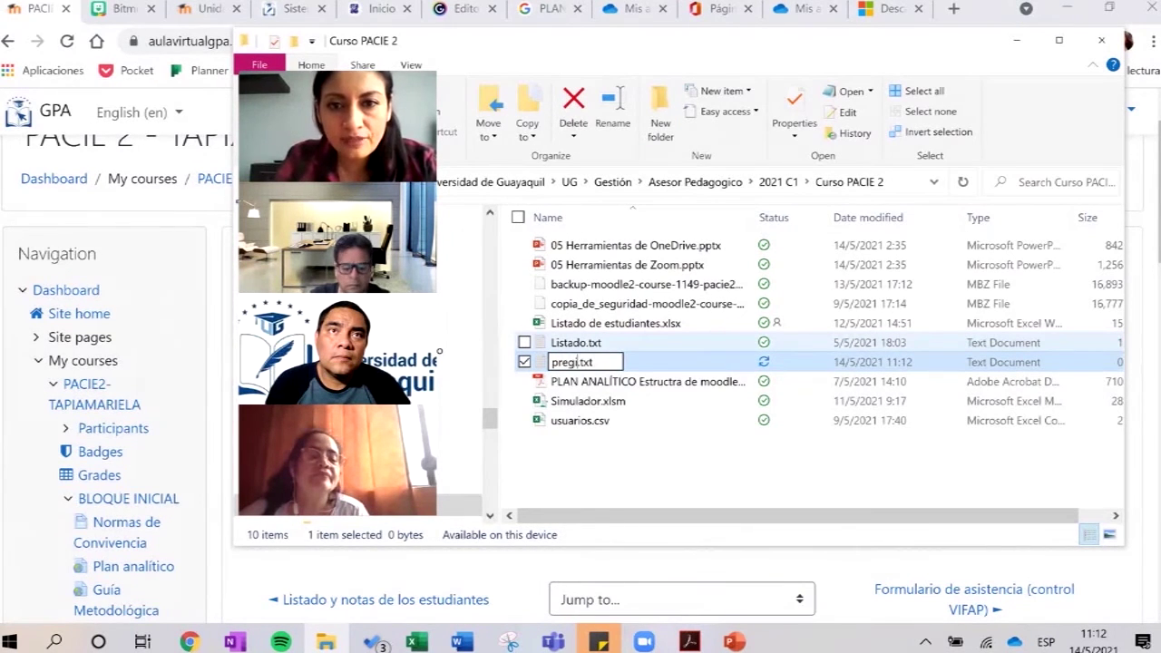
text(as de cult)
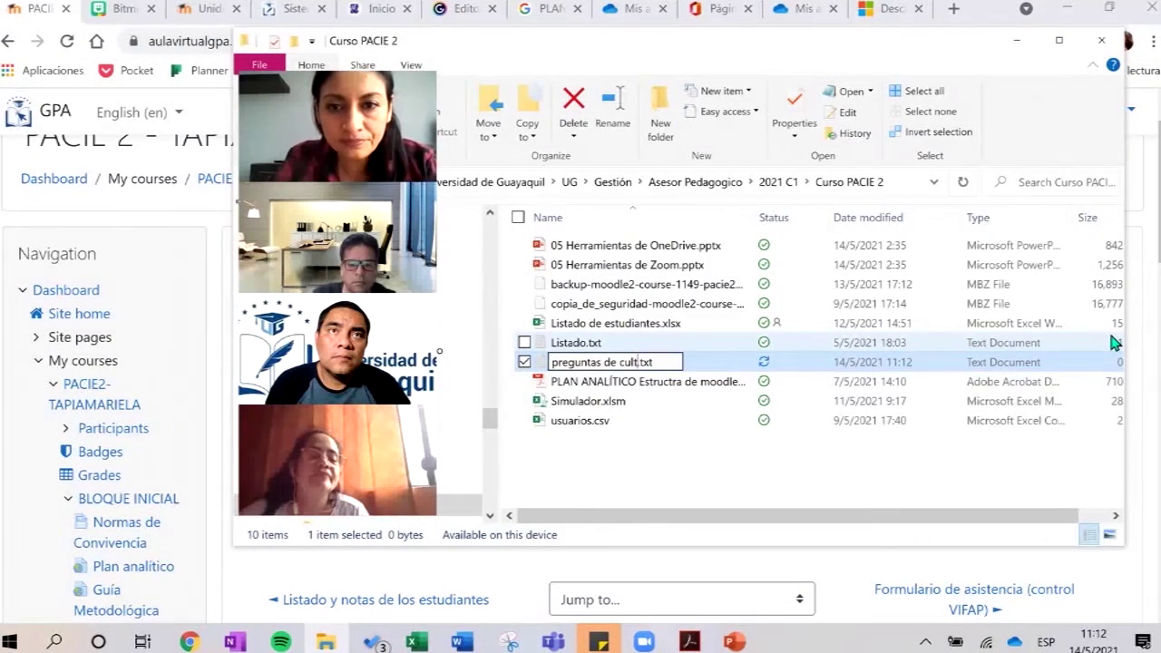
text(ura)
text( general)
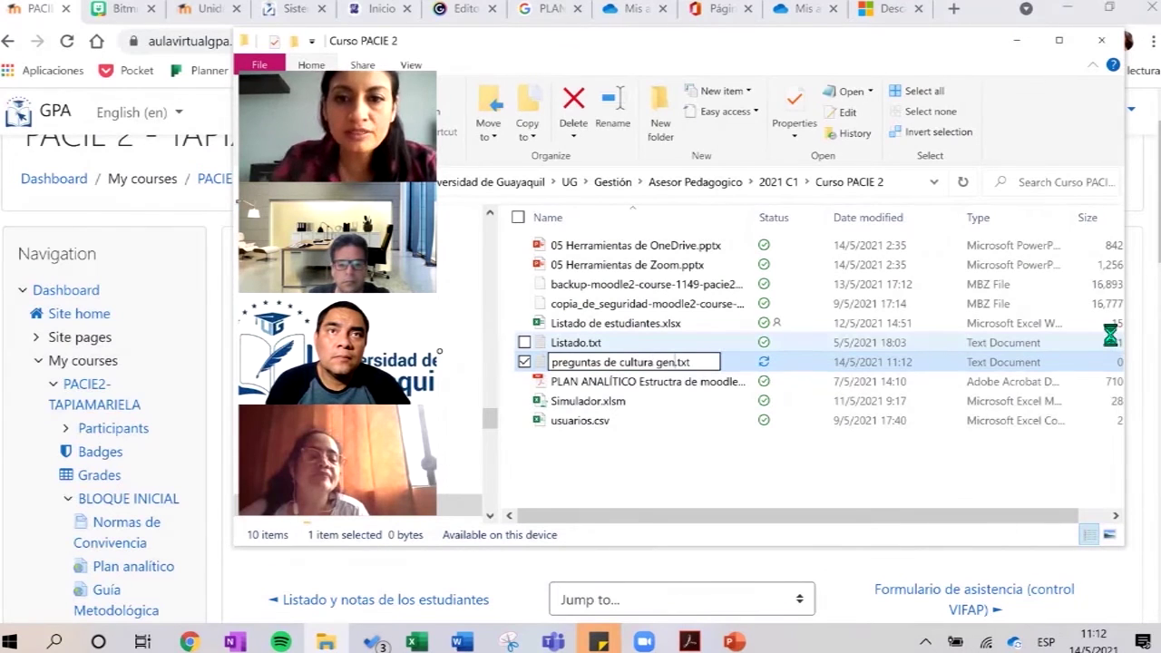
key(Return)
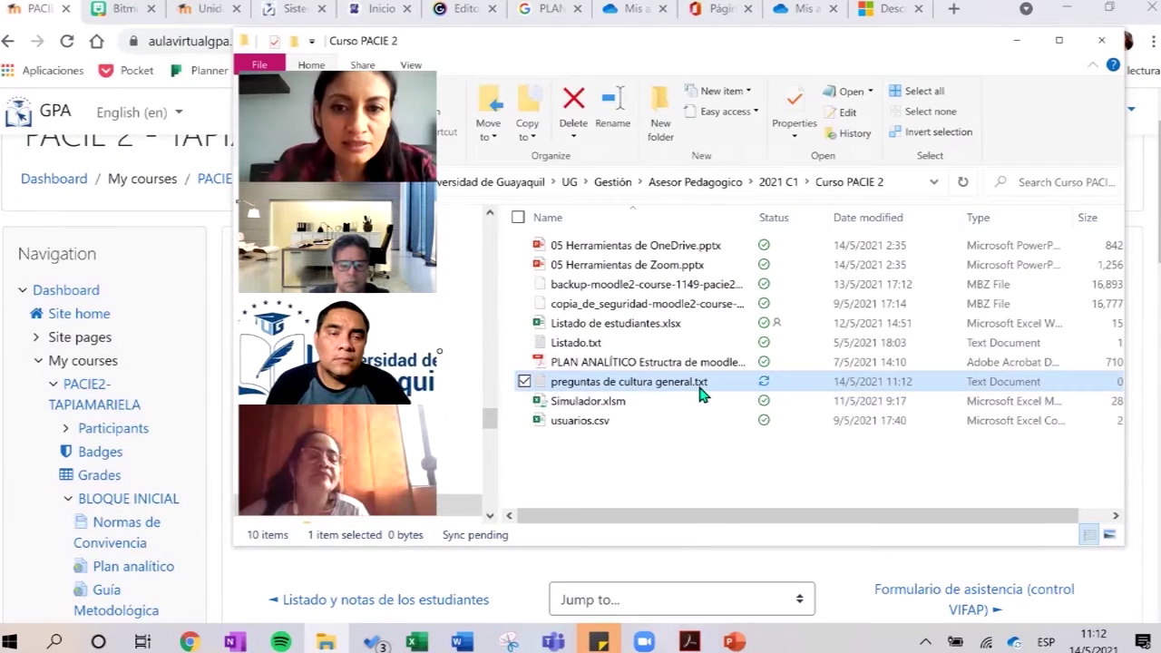
double_click(699, 384)
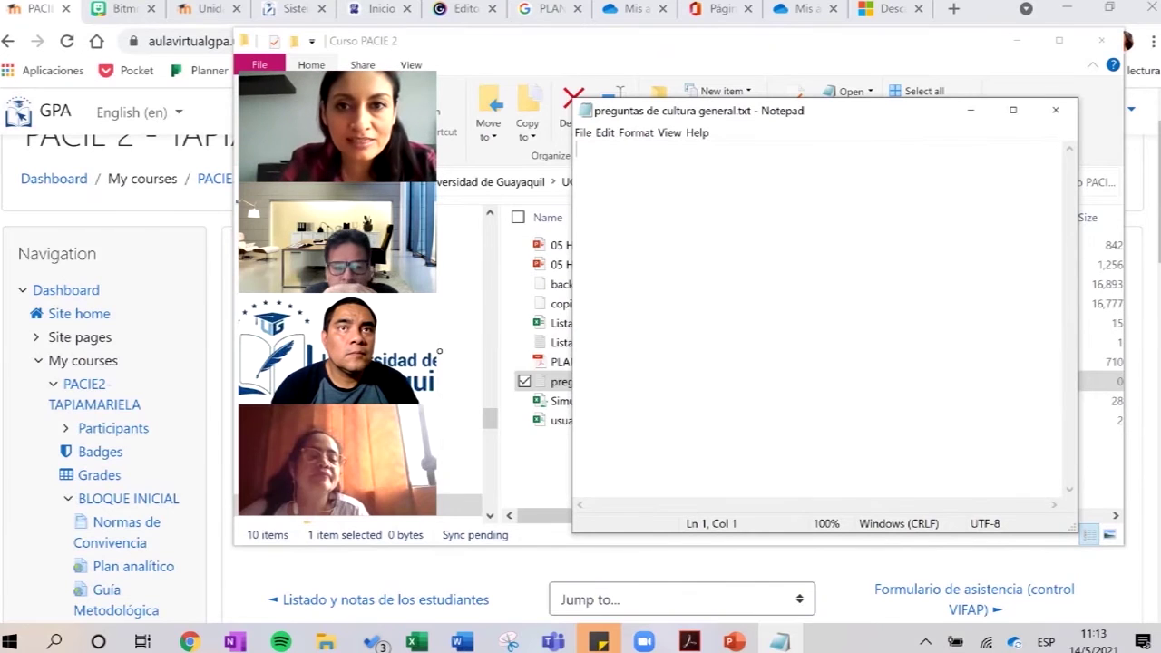
Type the statement line 'PREGUNTA O ENUCIADO' followed by option 'A. OPCION 1'
text(PREGUN)
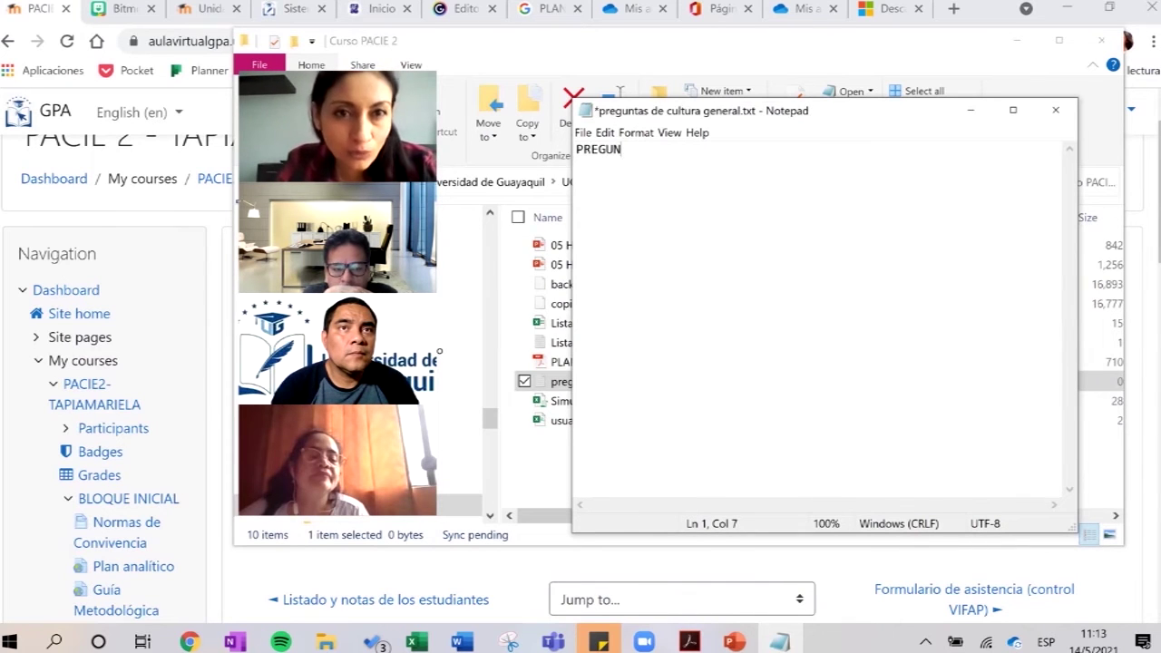
text(TA)
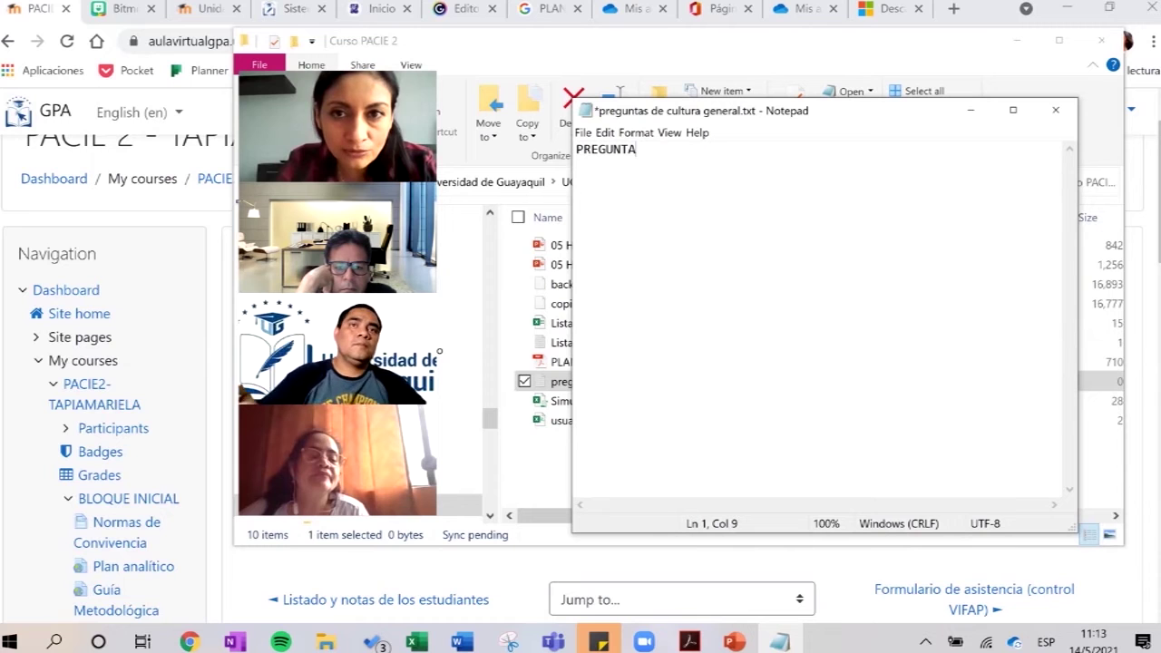
text(. EN)
key(BackSpace)
key(BackSpace)
key(BackSpace)
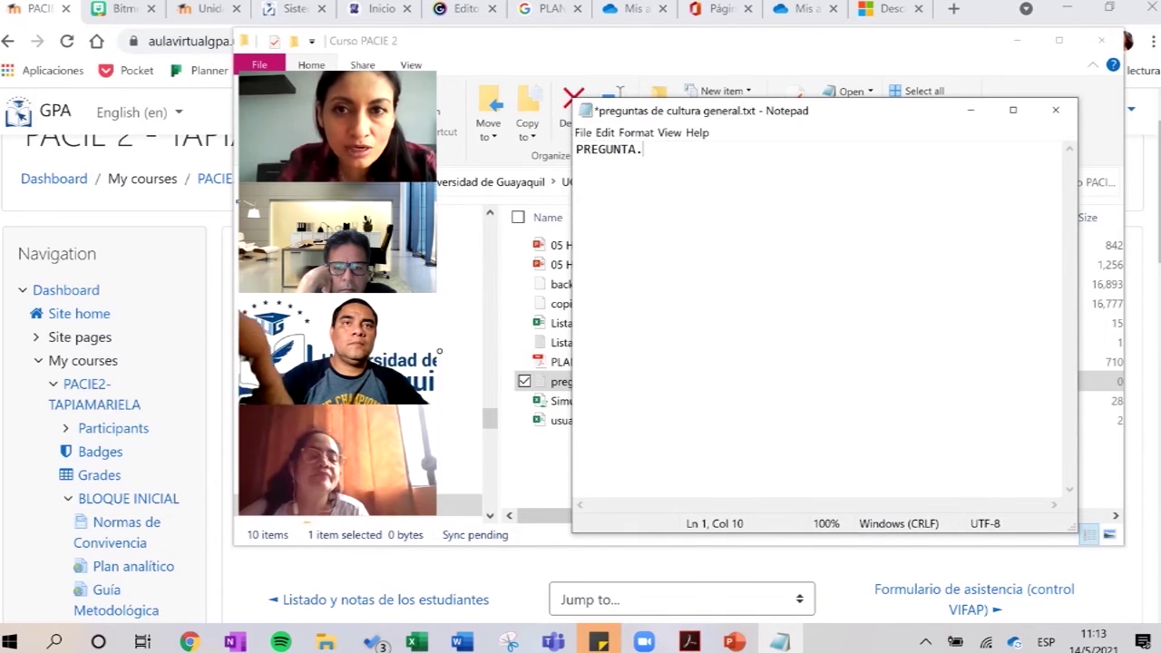
key(BackSpace)
text(O ENUCIAD)
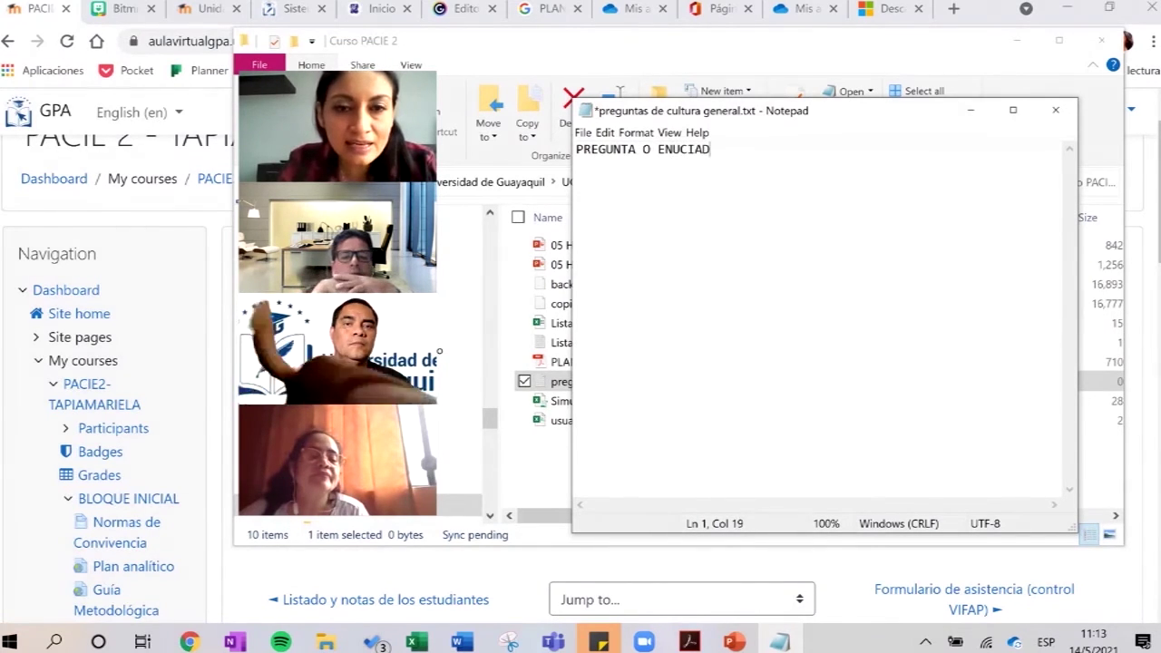
text(O)
key(Return)
text(A)
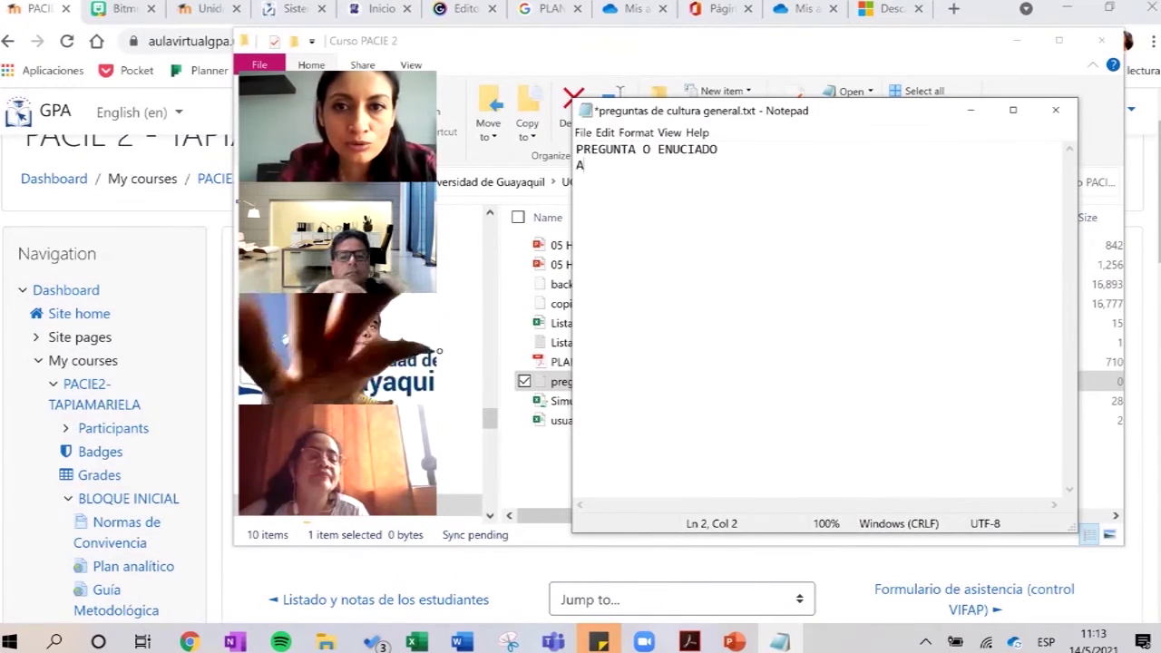
text(. OPCIO)
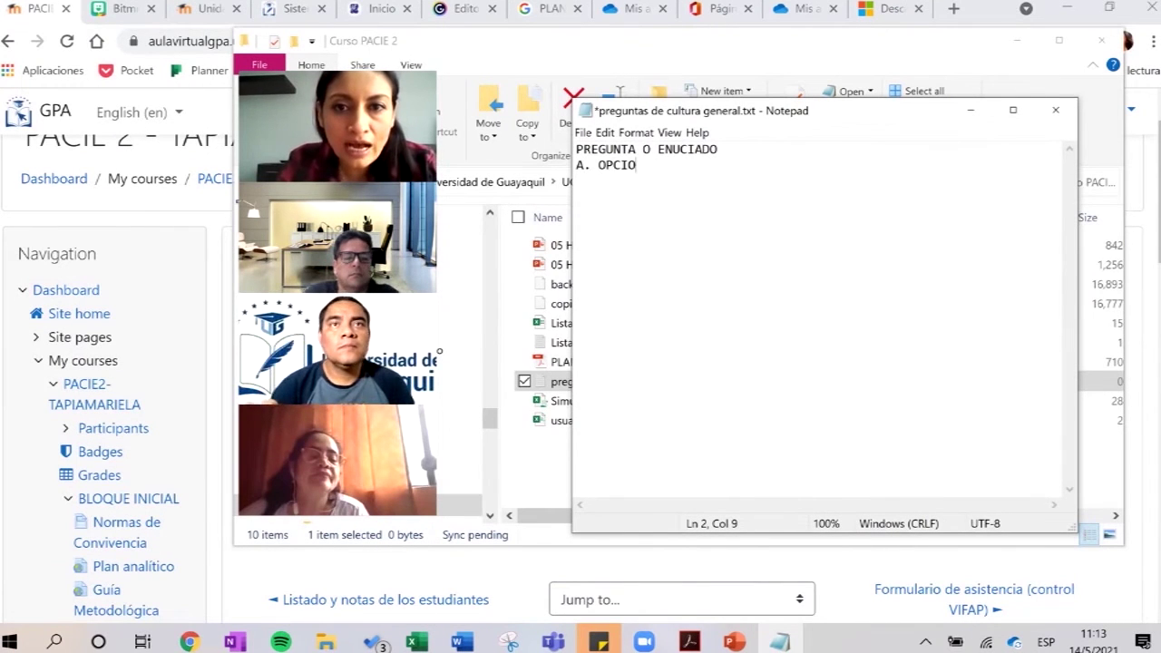
text(N 1)
Add options 'B- OPCIÓN 2', 'C. OPCIÓM 3' and 'D. OPCIÓN 4' on separate lines
key(Return)
text(B)
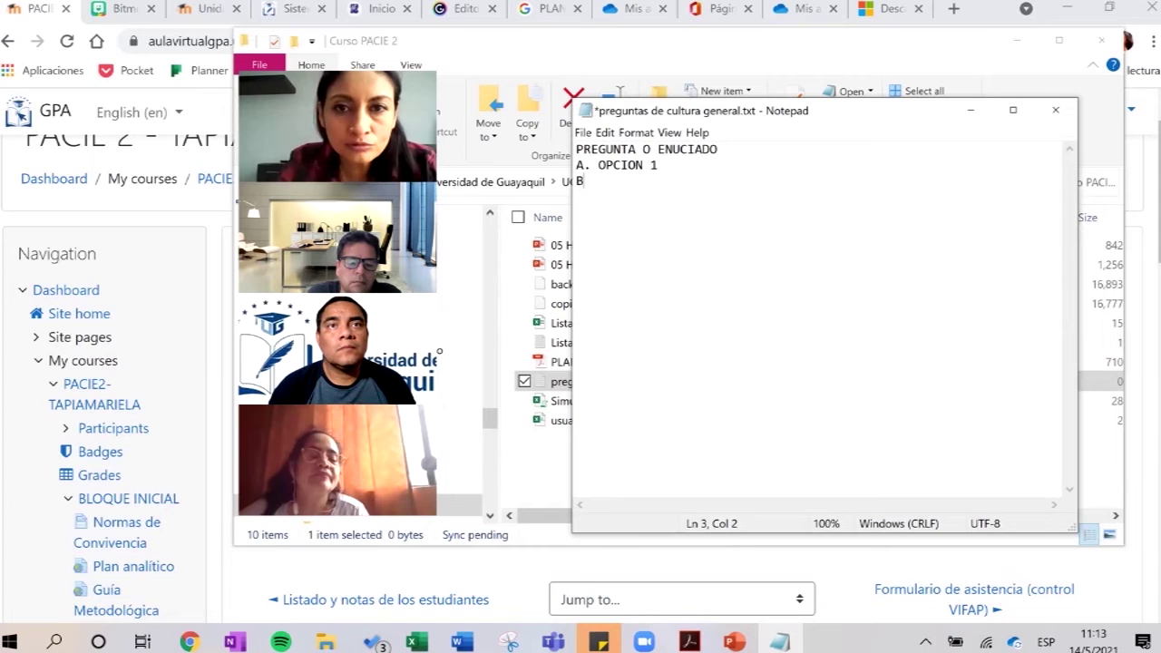
text(- )
text(O)
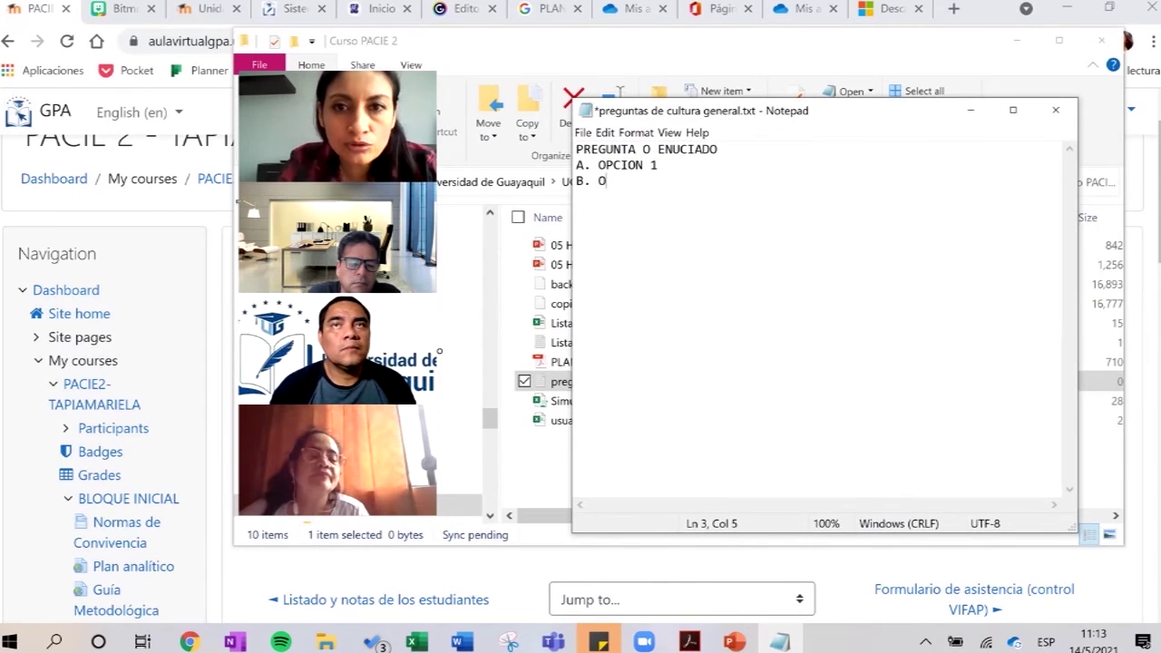
text(PCO)
key(BackSpace)
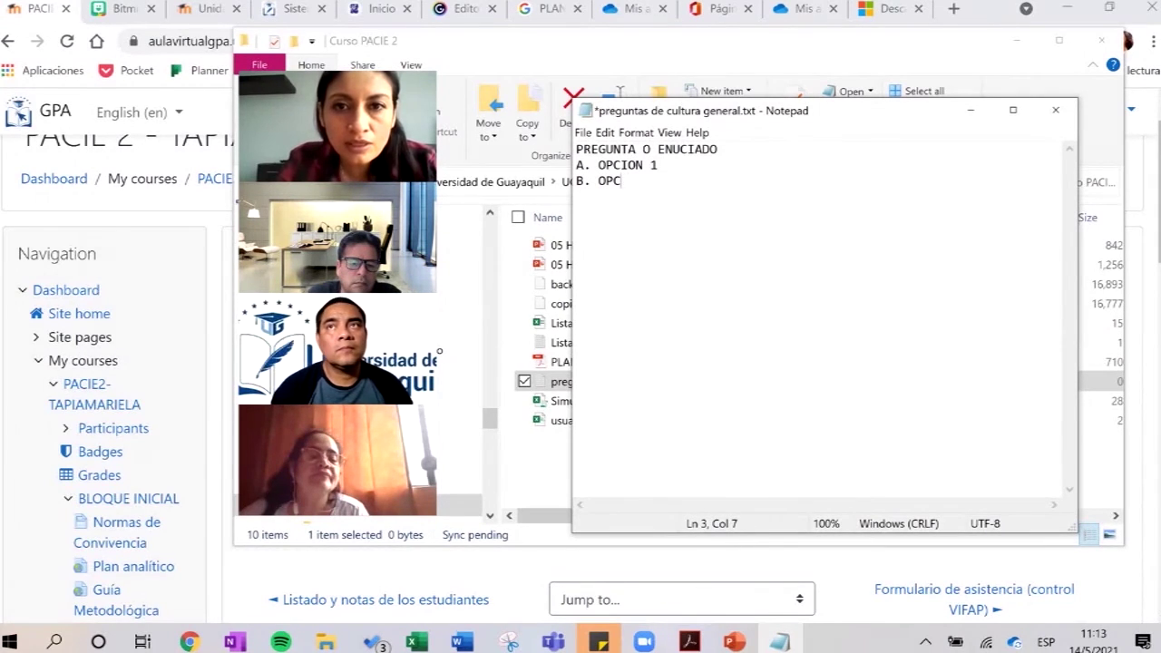
text(IÓN 2)
key(Return)
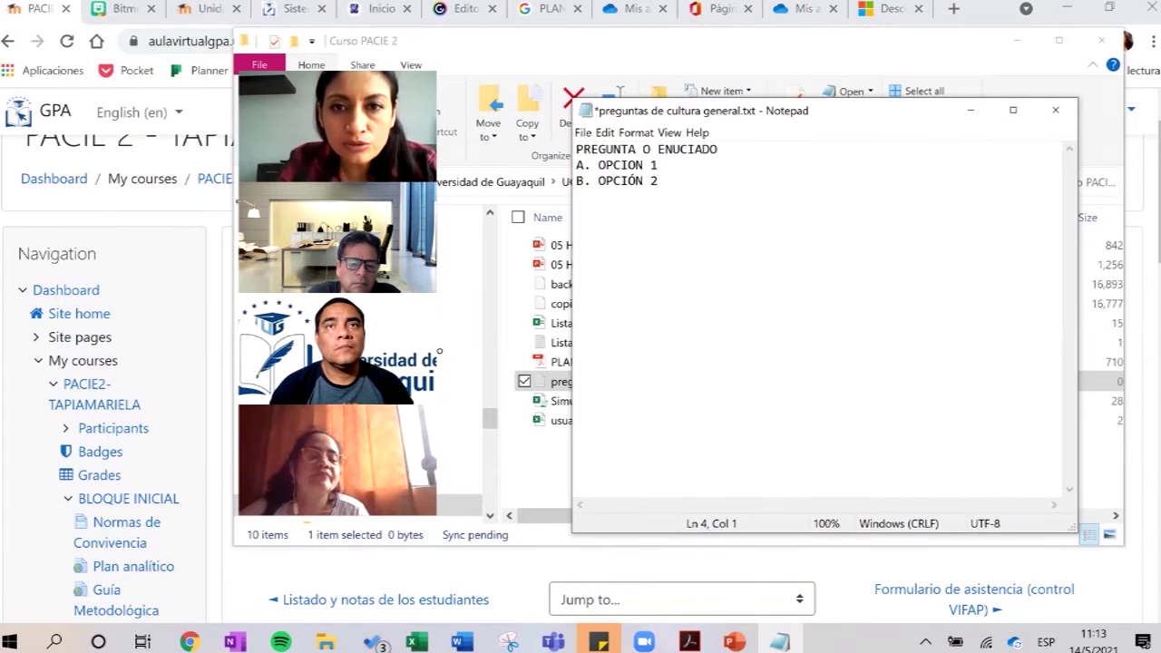
text(C. OPCI)
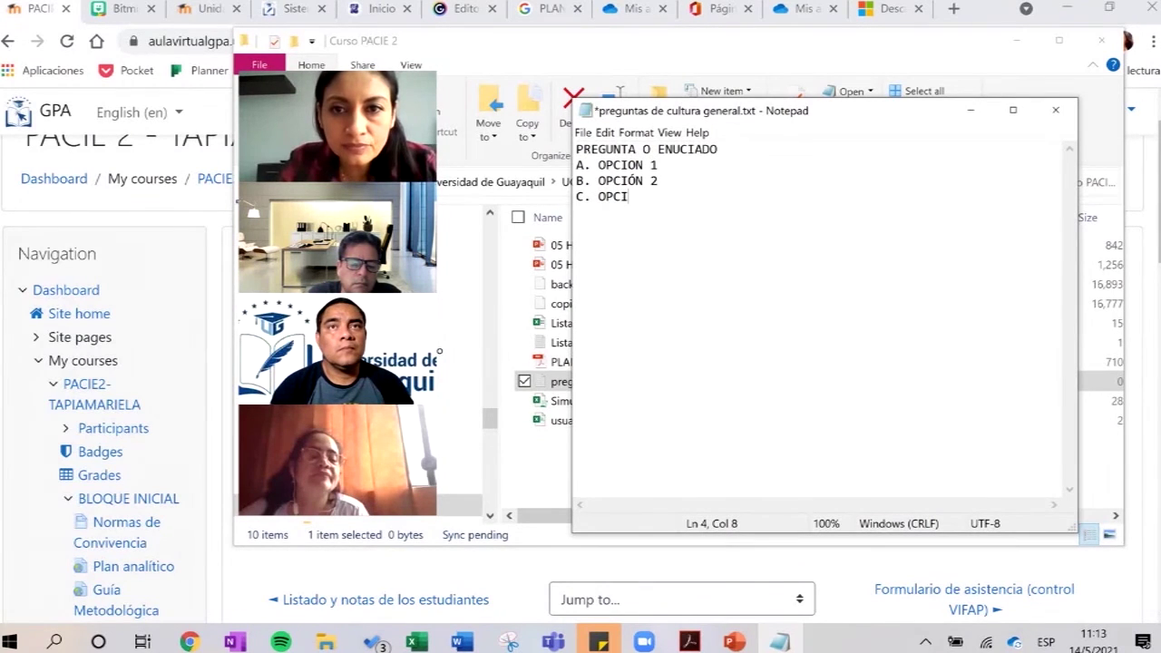
text(ÓM 3)
key(Return)
text(D)
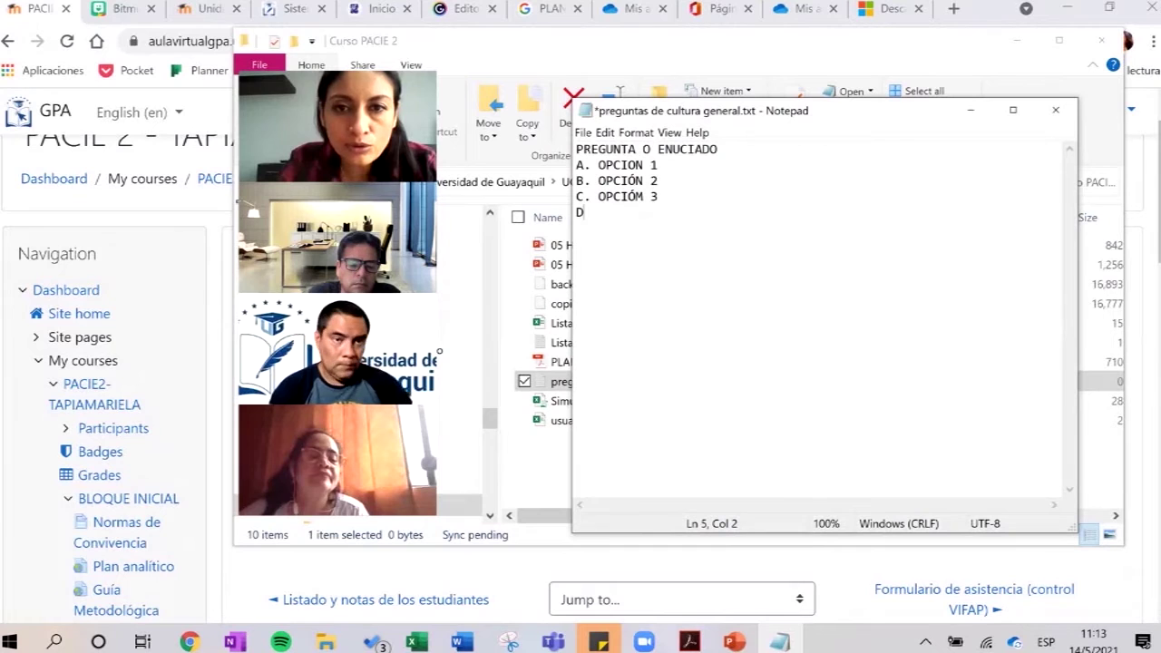
text(. O)
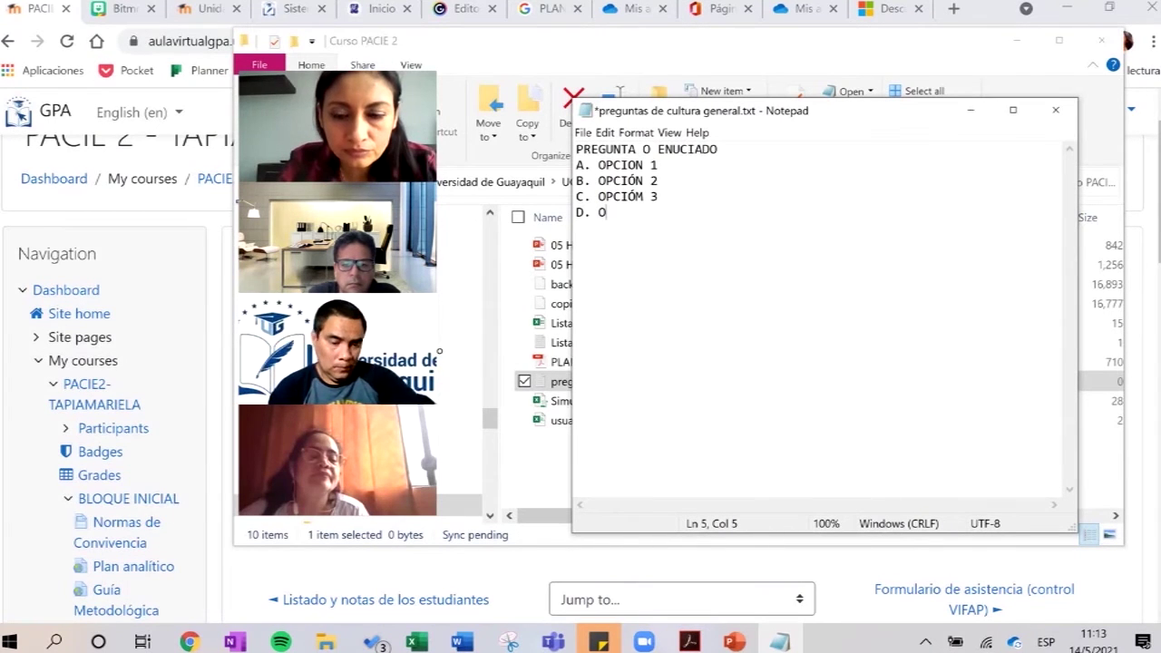
text(PCIÓN )
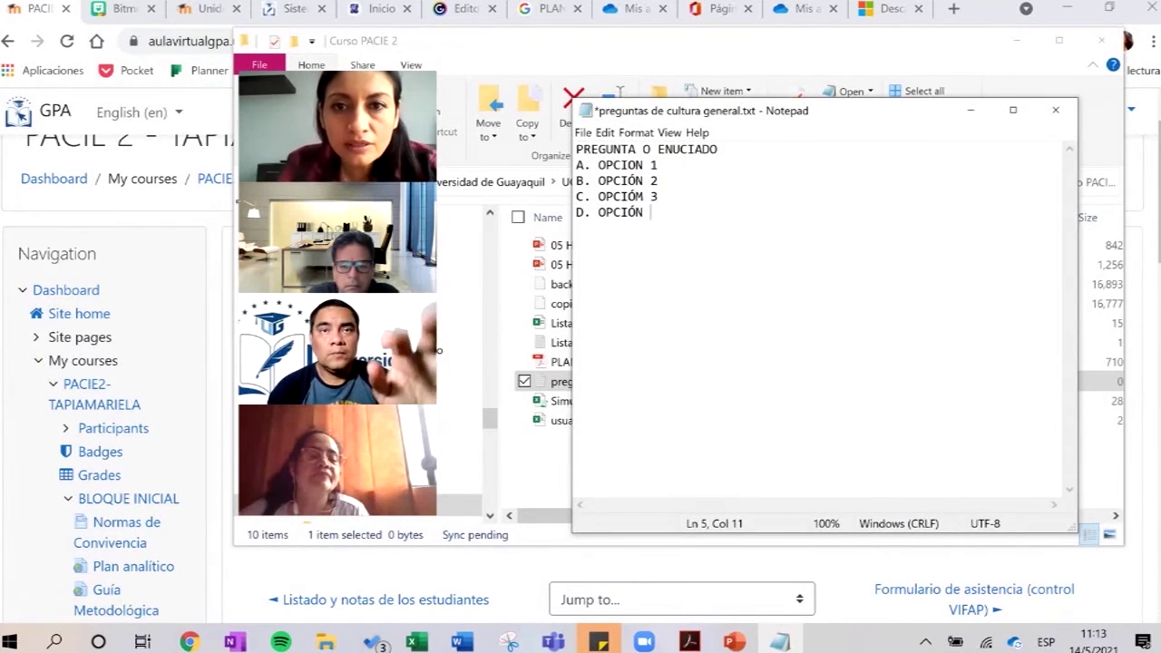
text(4)
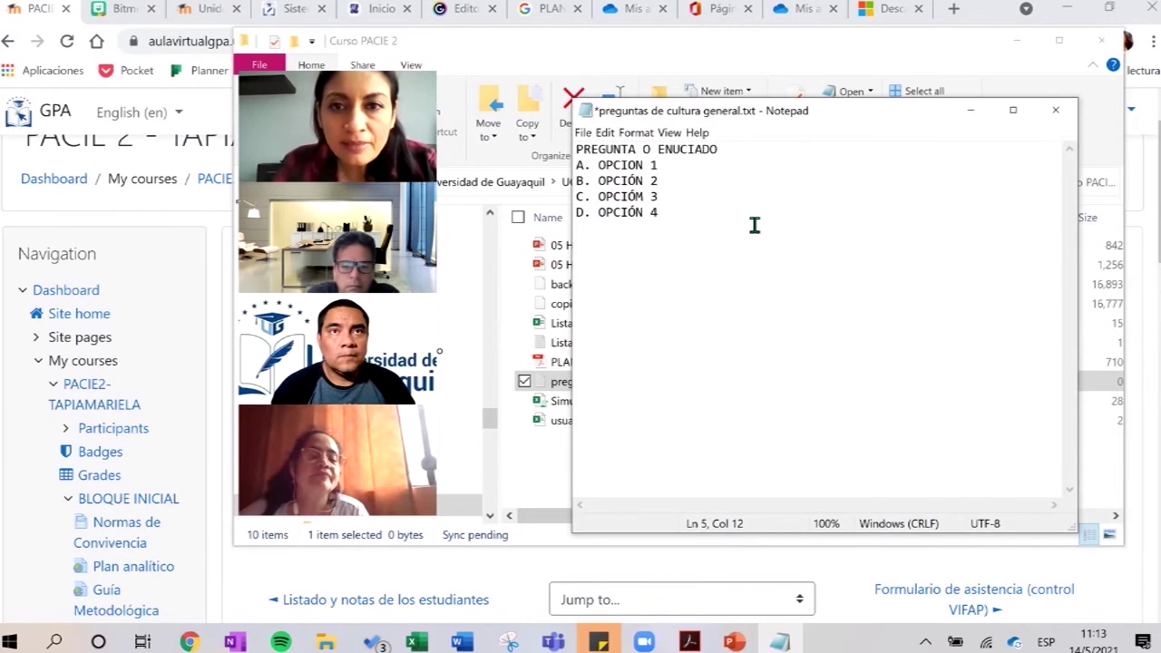
Correct OPCIÓM to OPCIÓN and add the answer line 'ANSWER: C'
click(651, 196)
key(Left)
key(BackSpace)
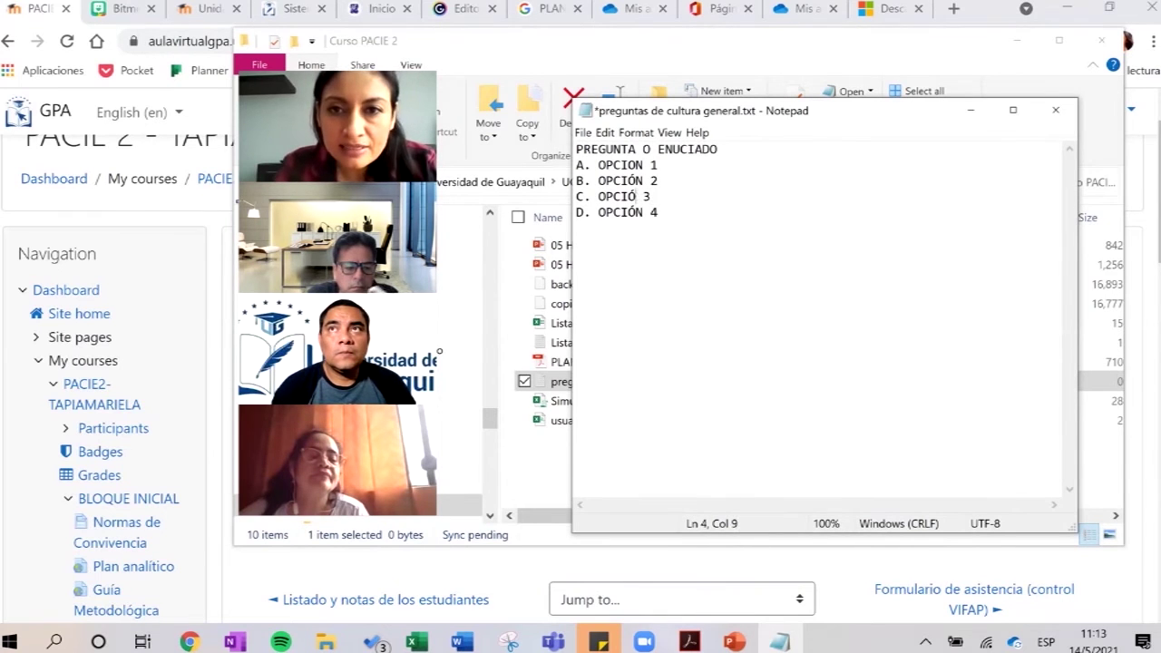
text(N)
key(End)
key(Down)
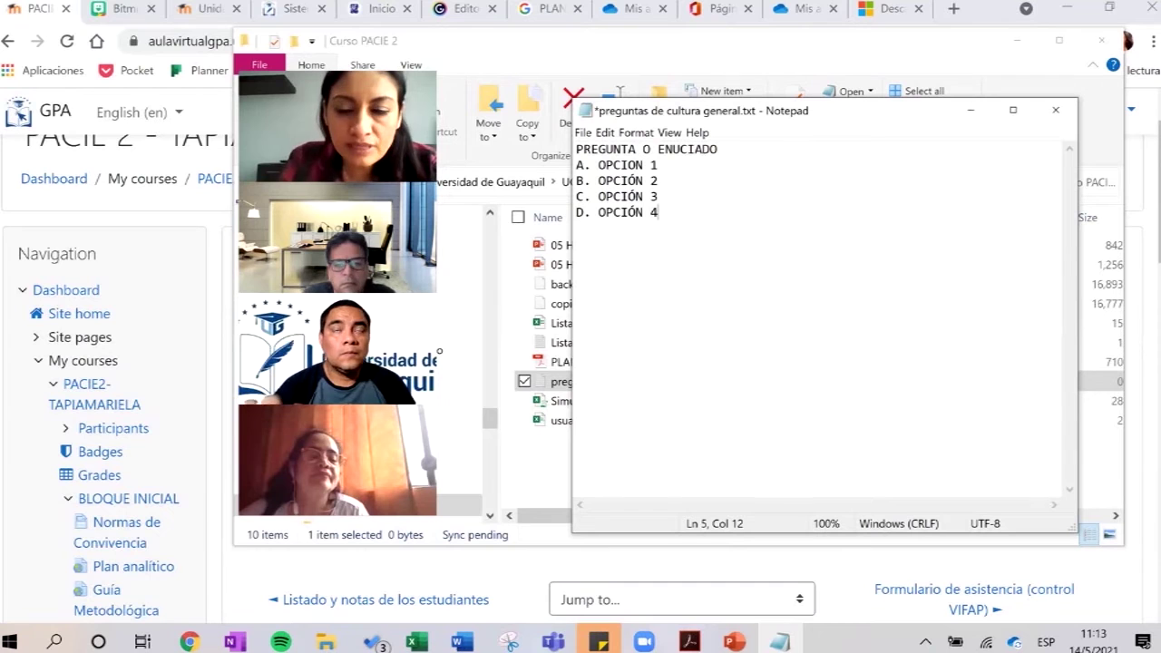
key(Return)
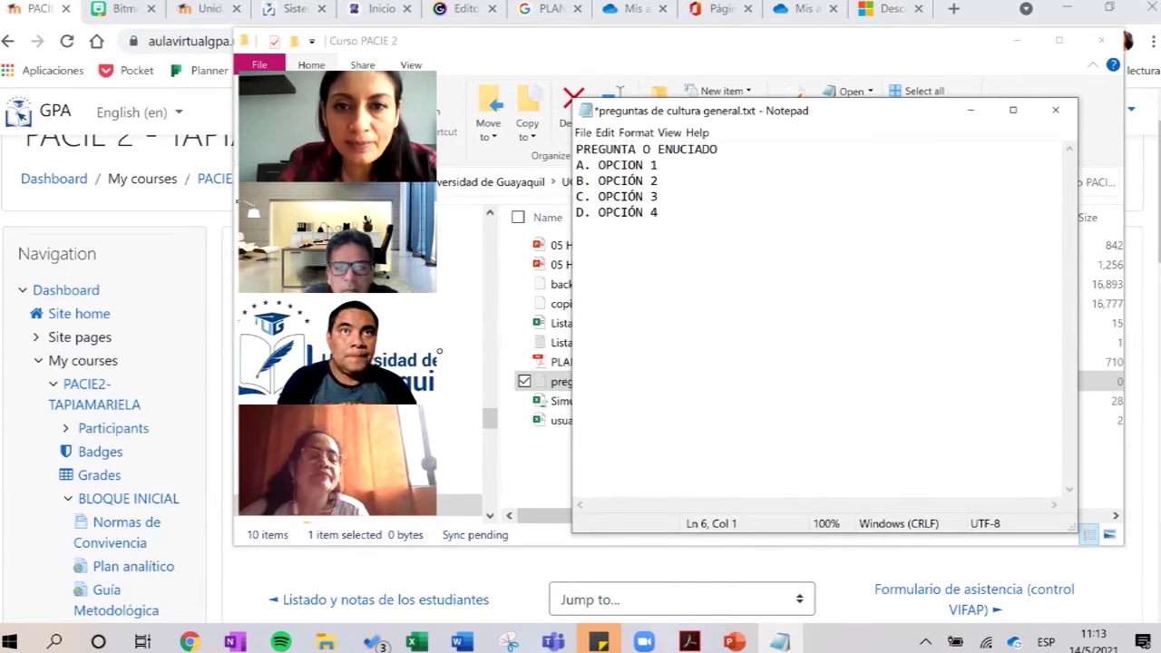
text(ANSWER)
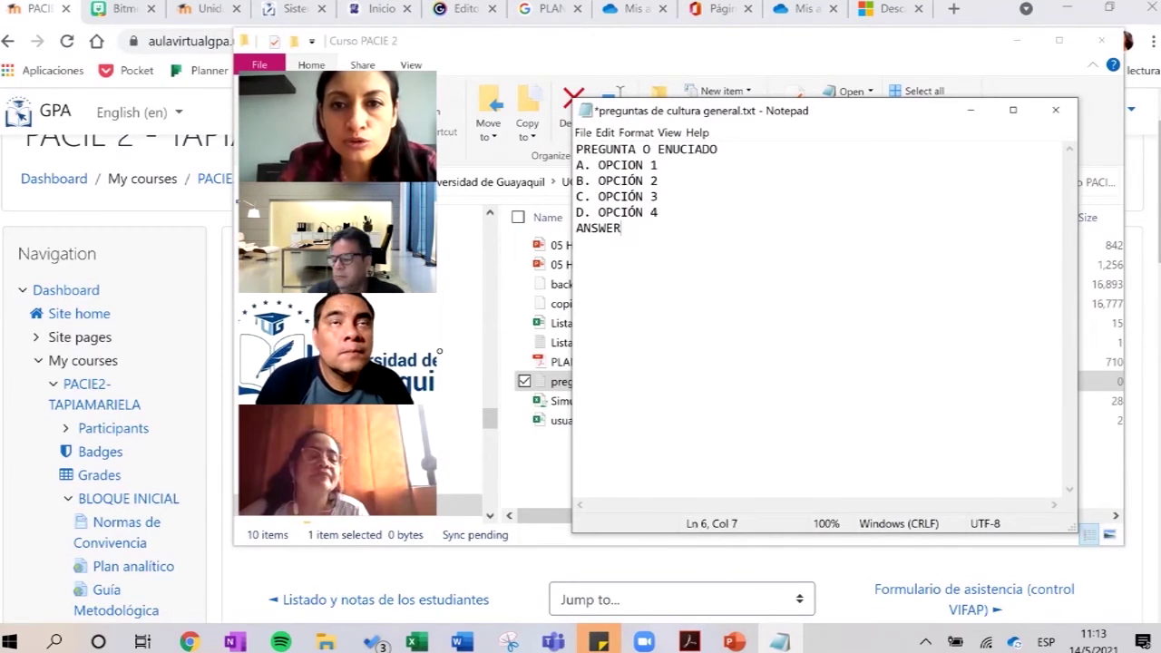
text(: C)
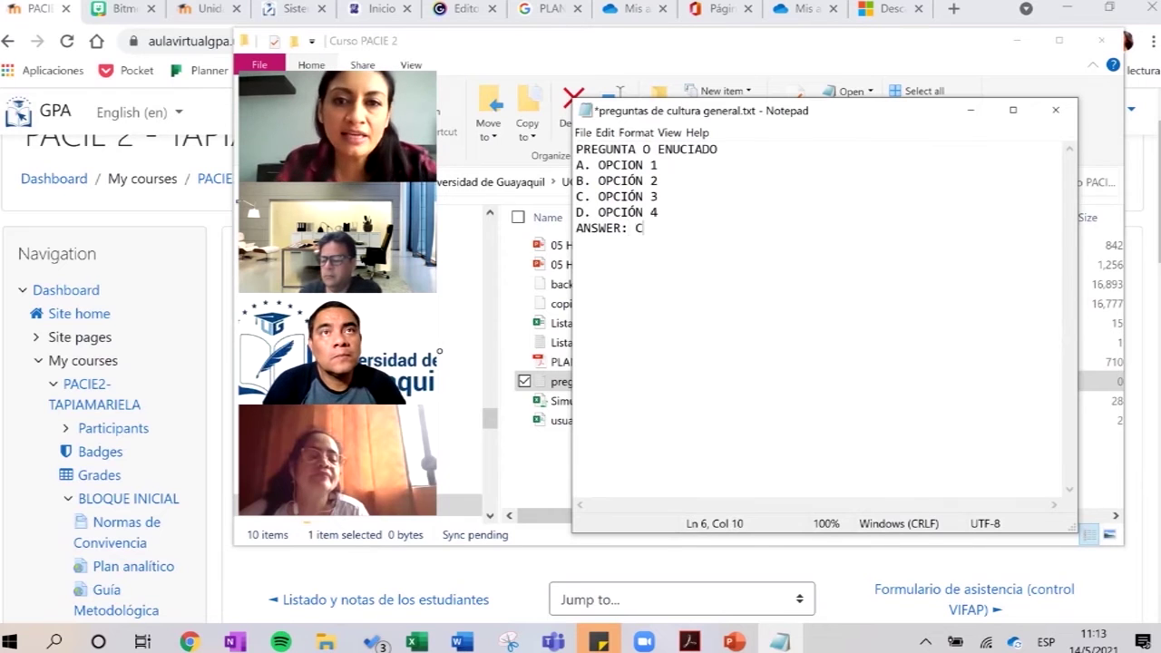
key(Return)
key(Return)
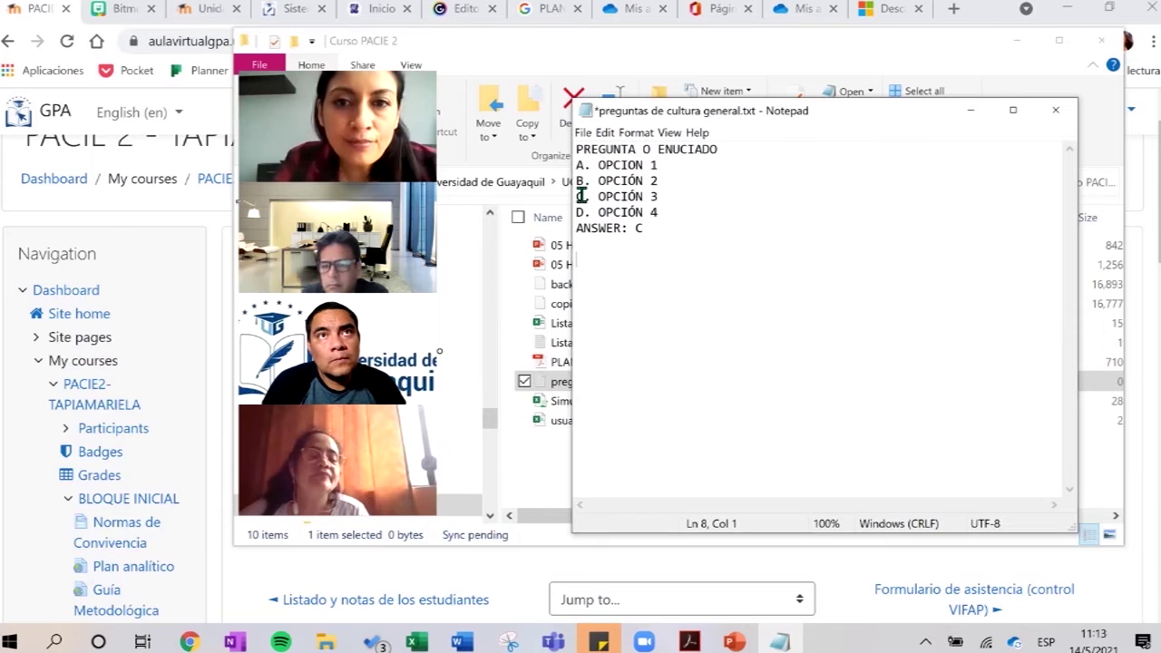
key(ctrl+a)
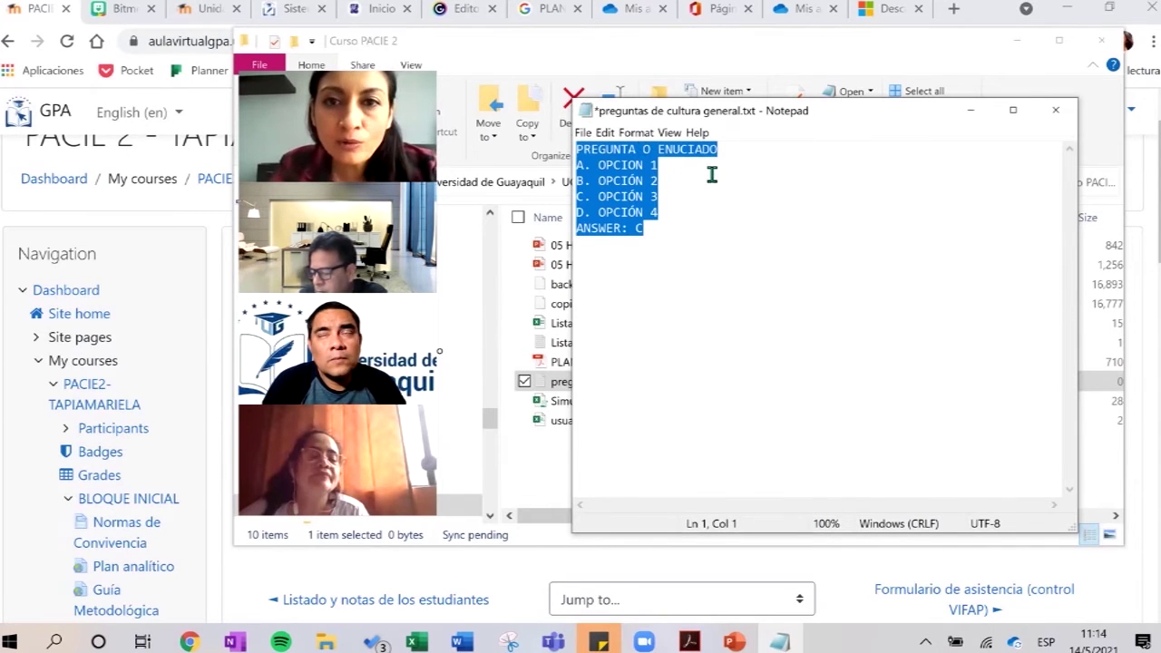
Remove the 'O' after PREGUNTA and type test filler text on the question line
click(647, 149)
key(Delete)
key(Return)
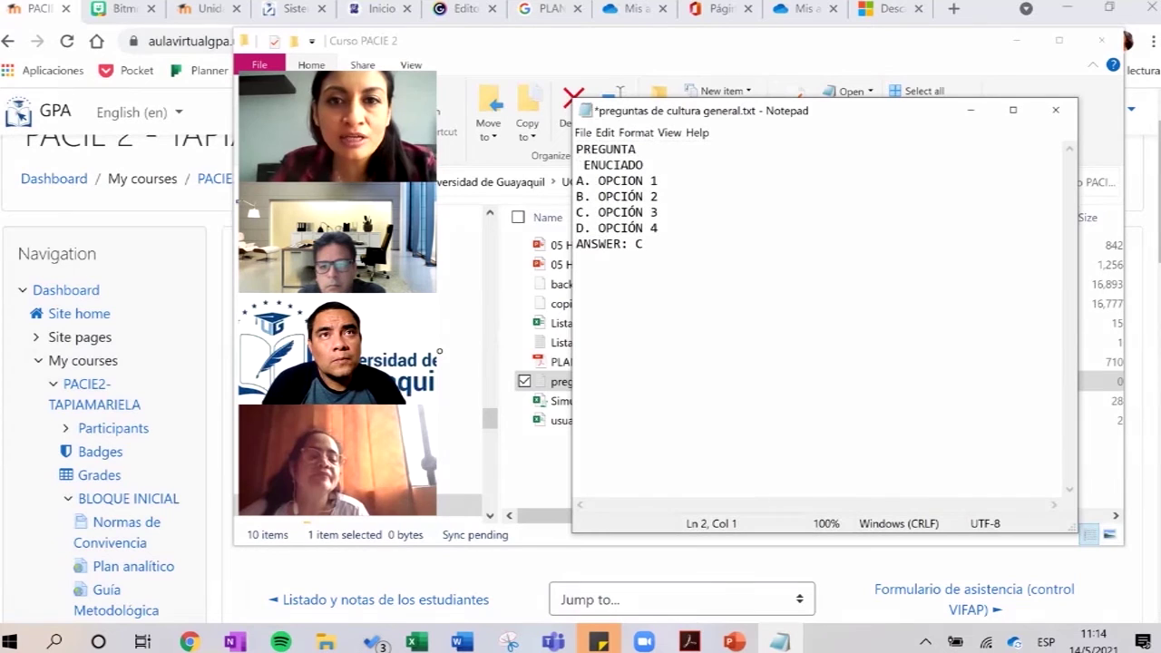
text(ASDFASF)
click(634, 156)
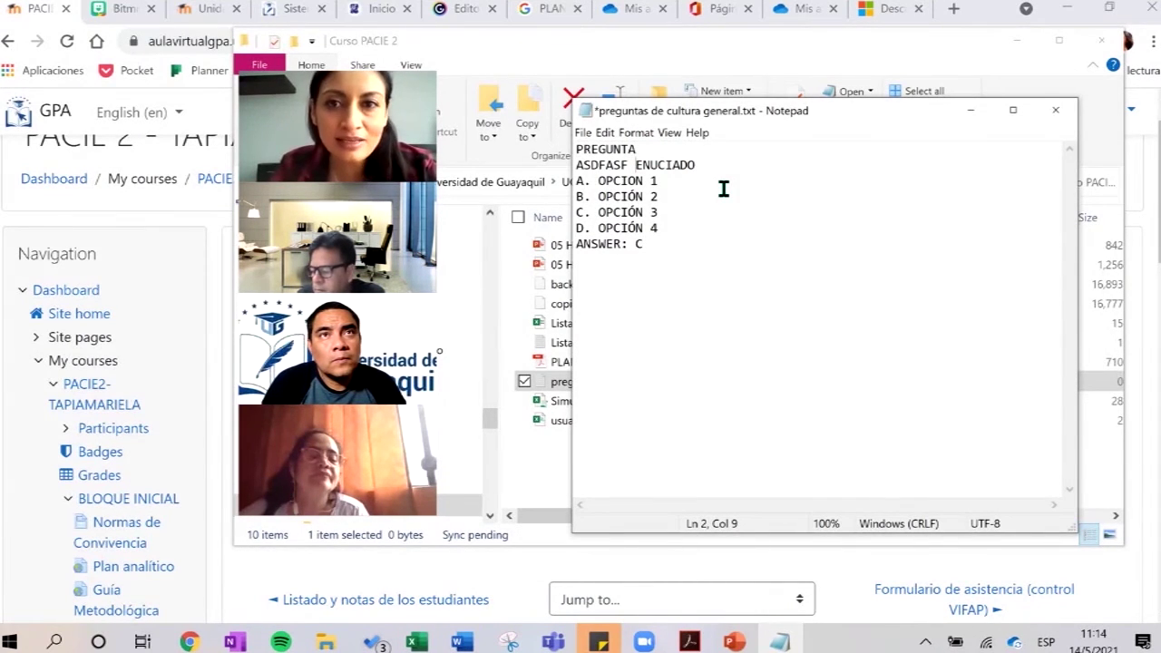
key(Home)
key(BackSpace)
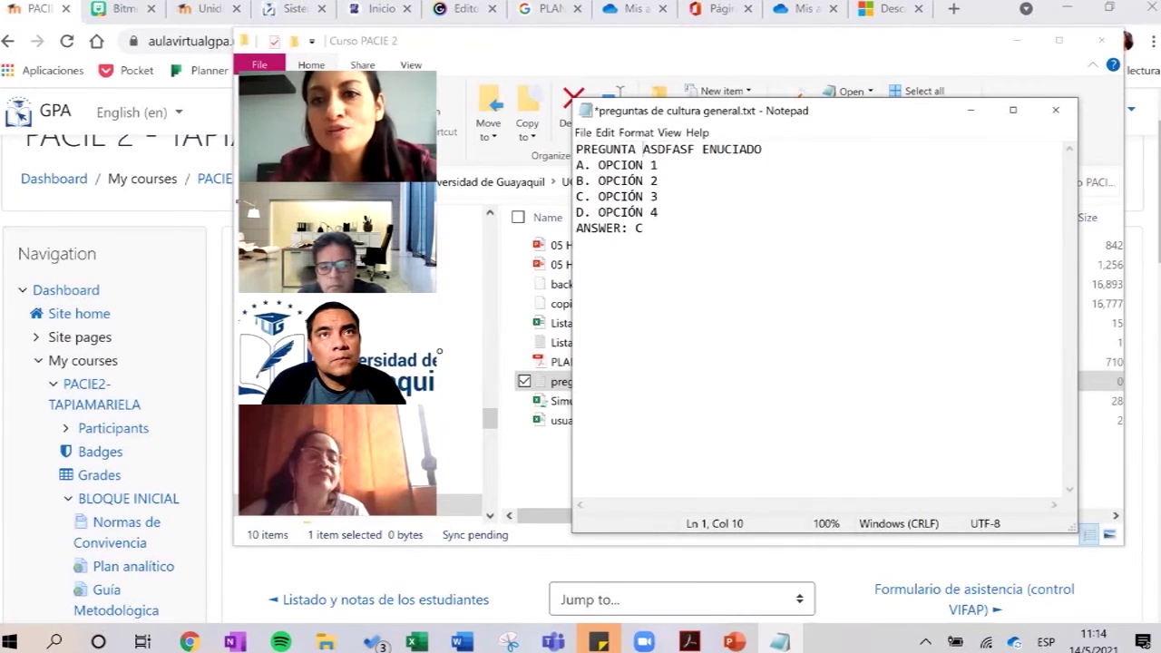
click(764, 149)
text(FASDFASDFASDF )
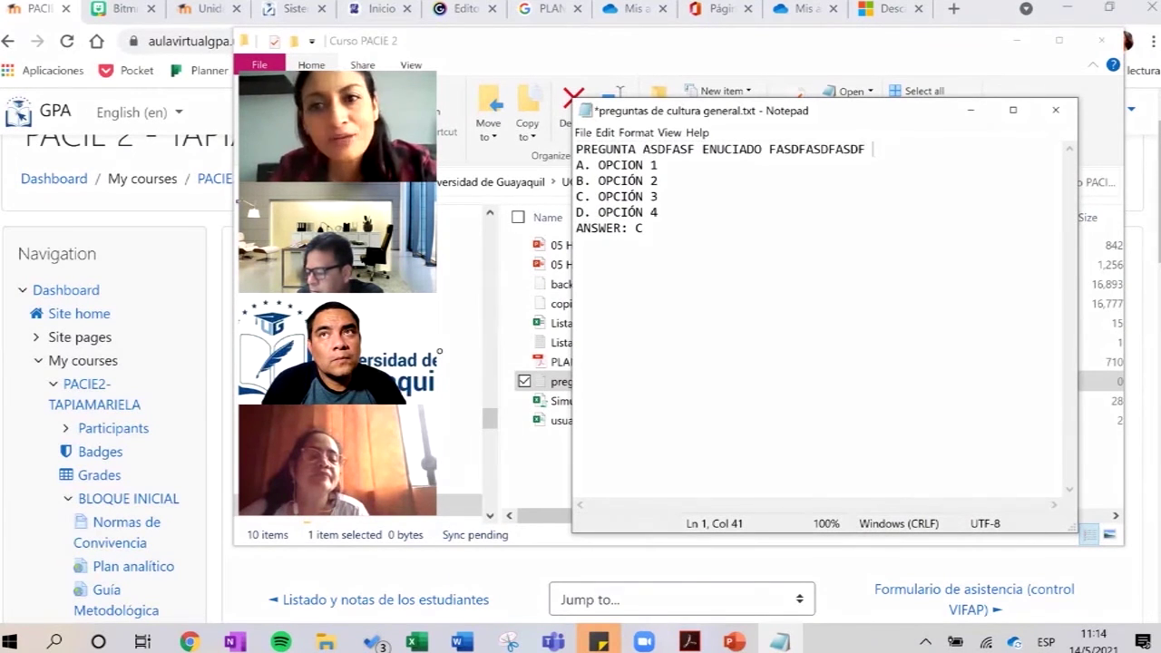
text(    FSADFASDFASF FASDFASFAS)
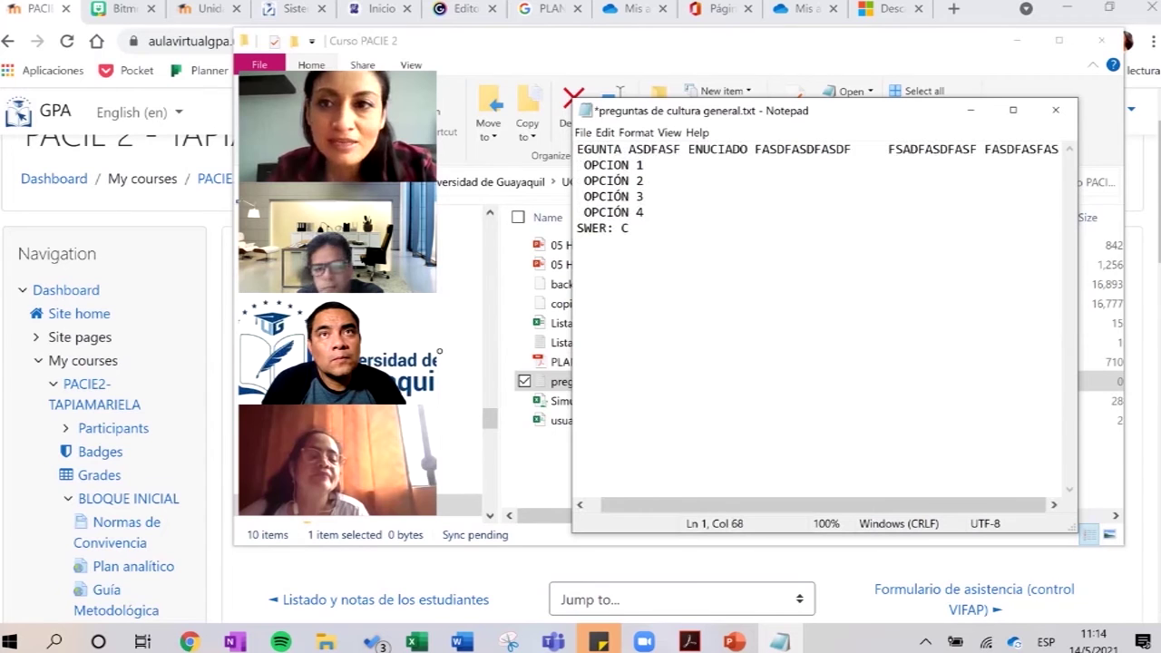
Delete all the filler text so line 1 reads just PREGUNTA
click(889, 153)
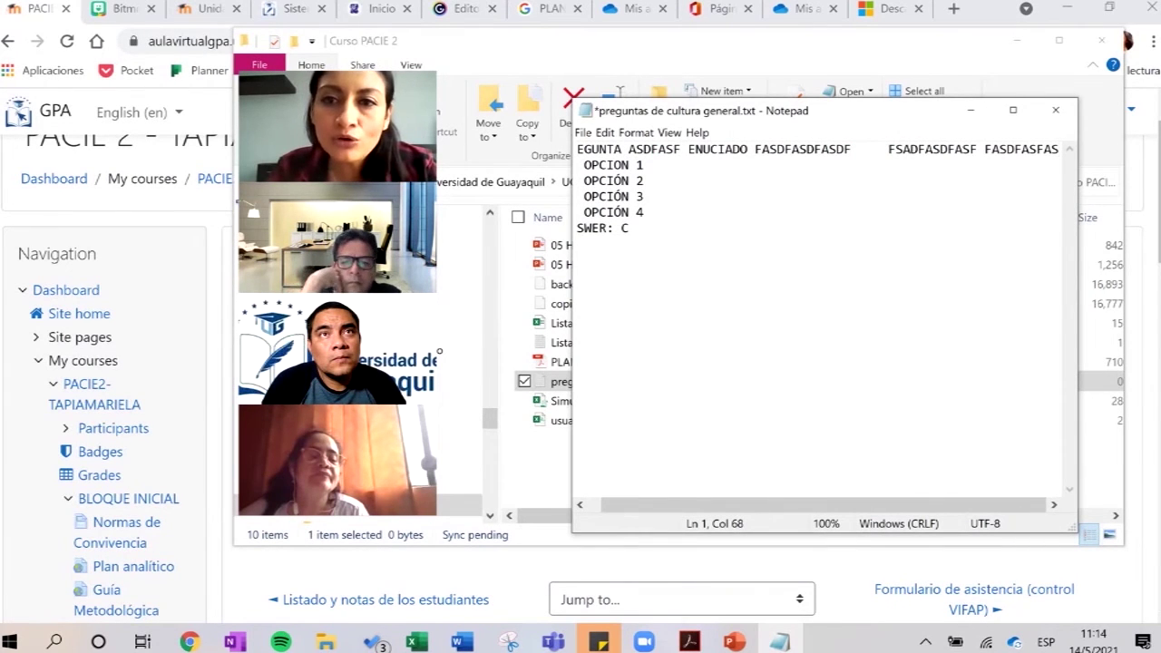
key(Return)
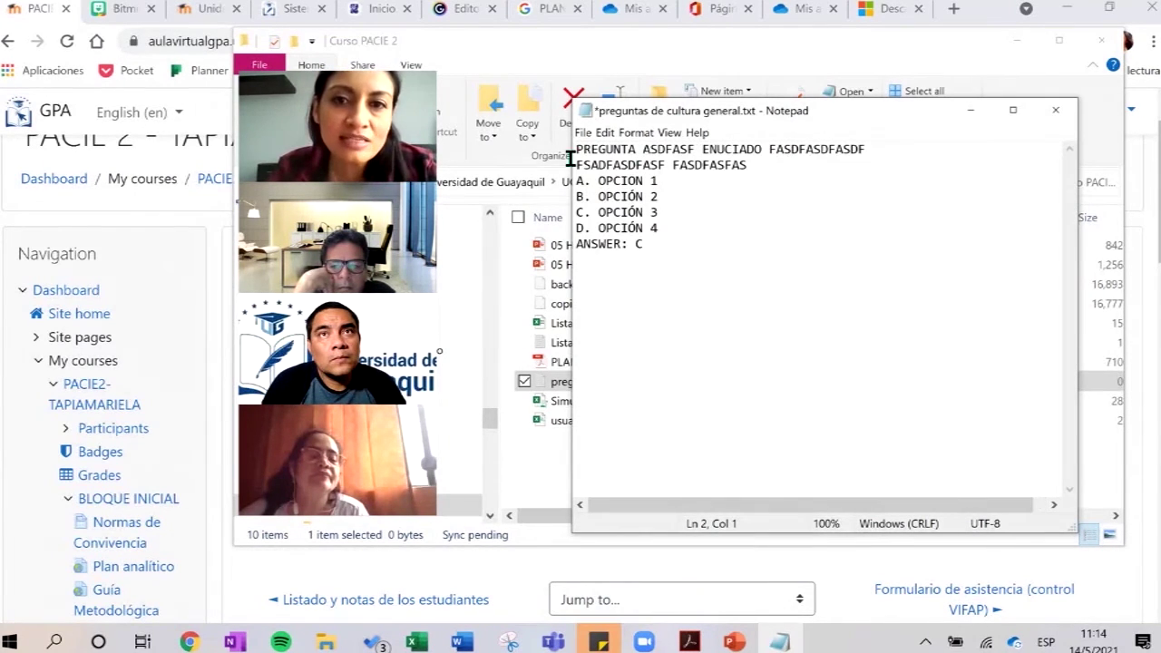
drag(780, 165, 672, 165)
key(shift+Home)
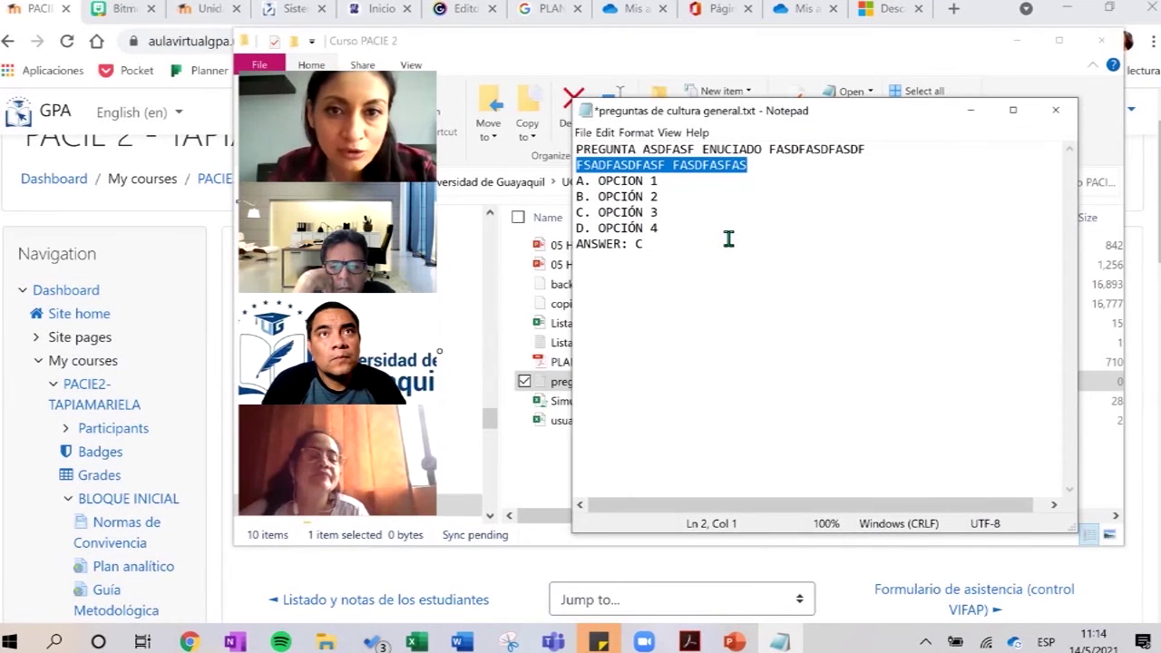
key(Delete)
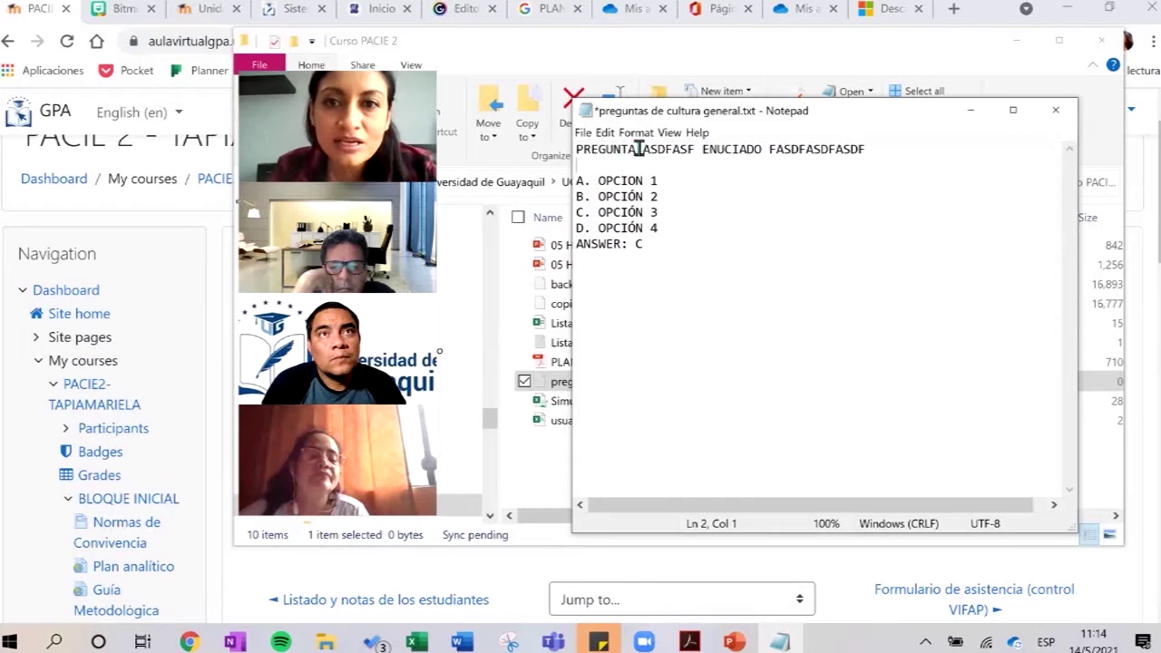
key(Delete)
click(644, 149)
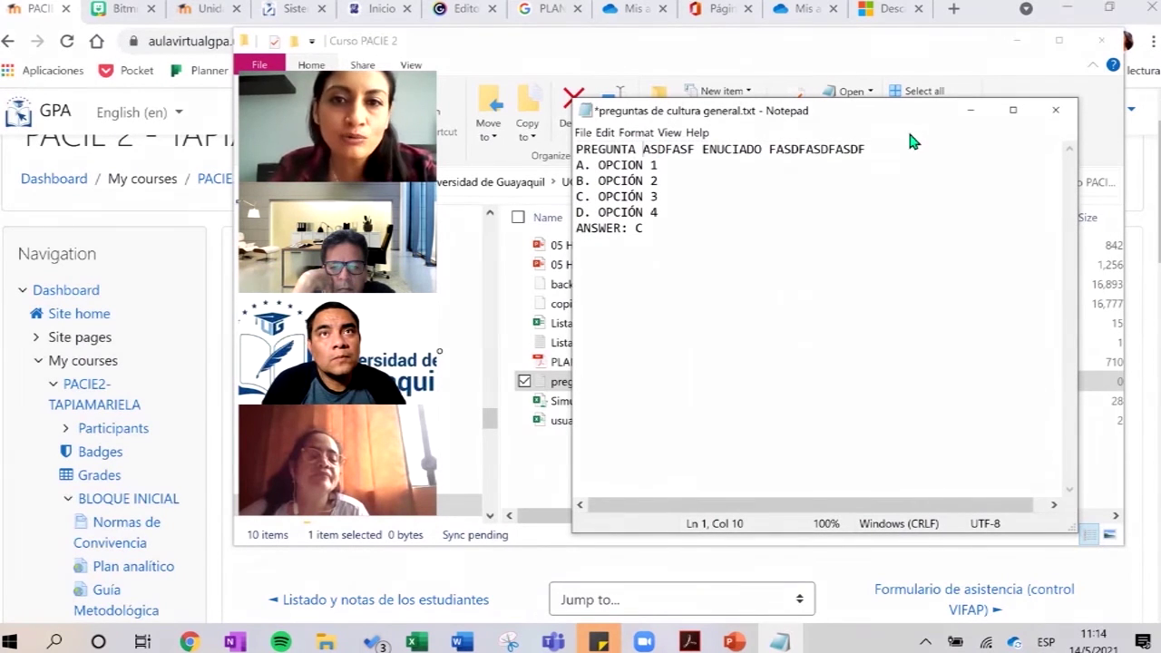
key(shift+End)
key(Delete)
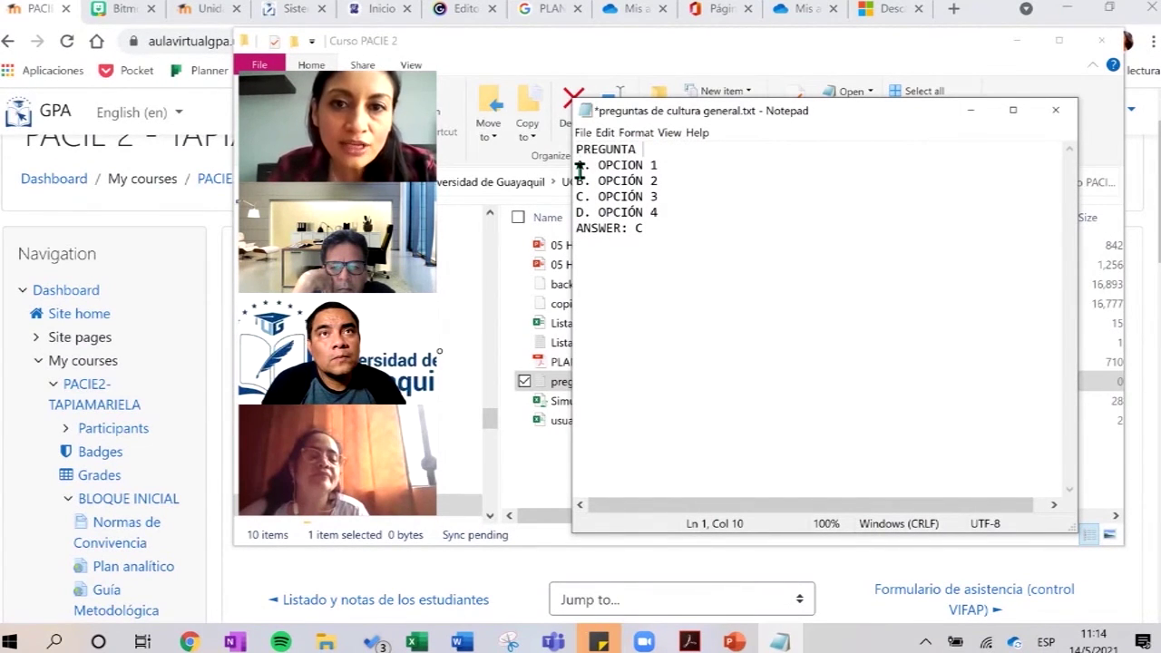
Check the option lines and add two blank lines after 'ANSWER: C'
click(585, 171)
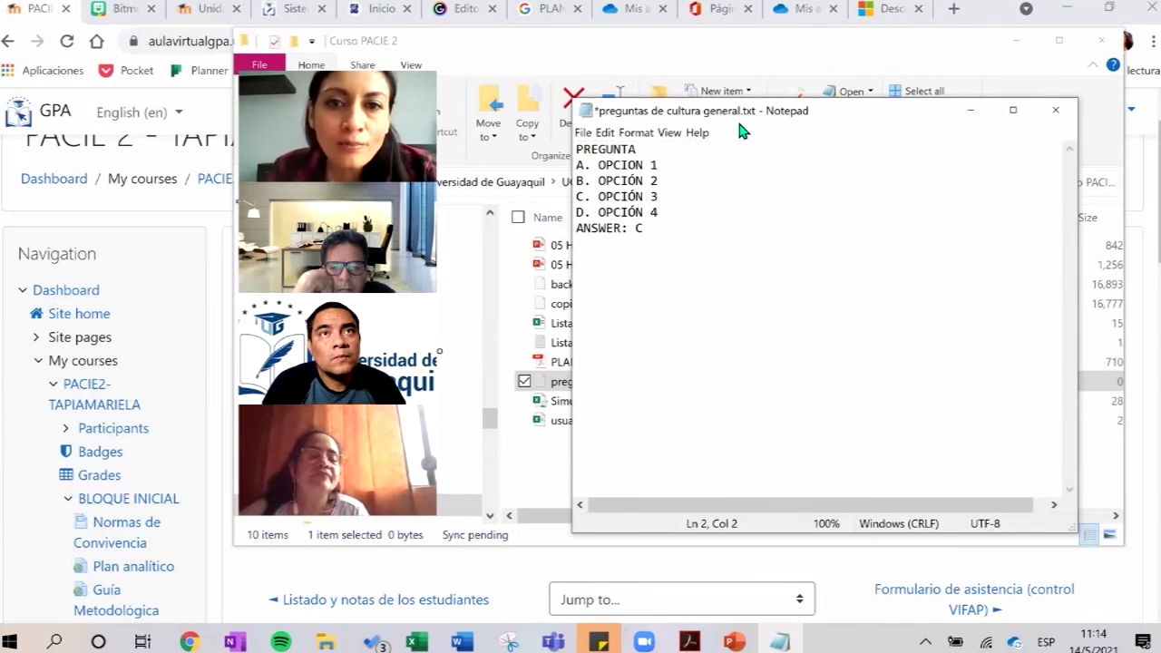
key(Right)
key(Delete)
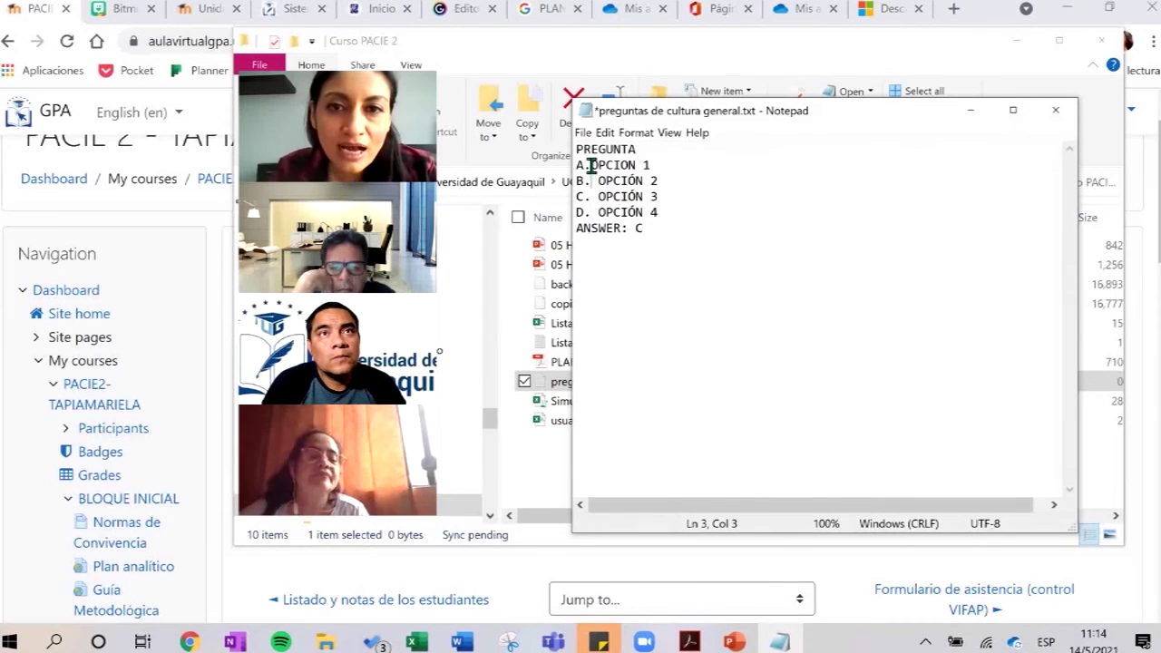
key(Up)
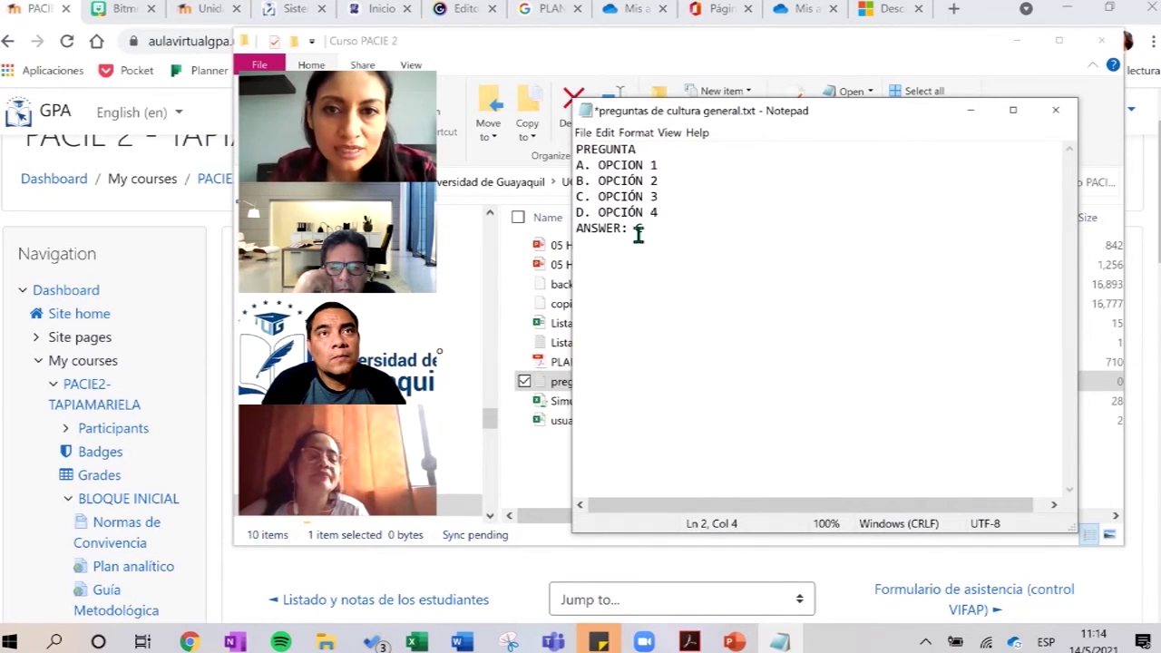
key(Down)
key(Left)
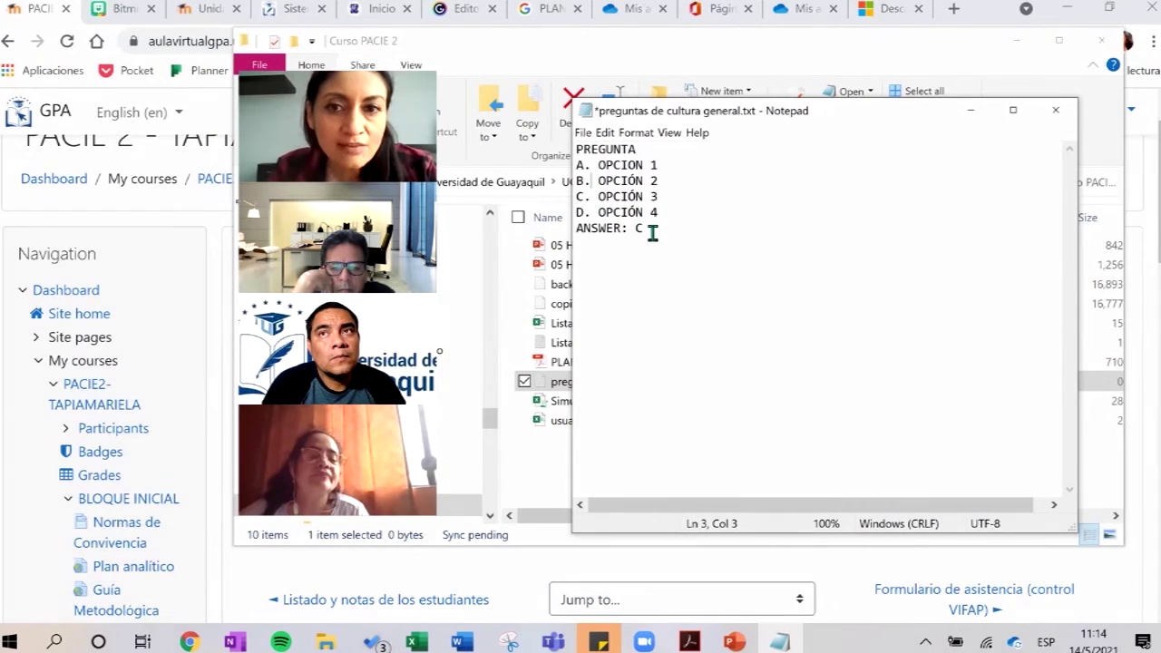
key(Down)
key(Down)
key(Down)
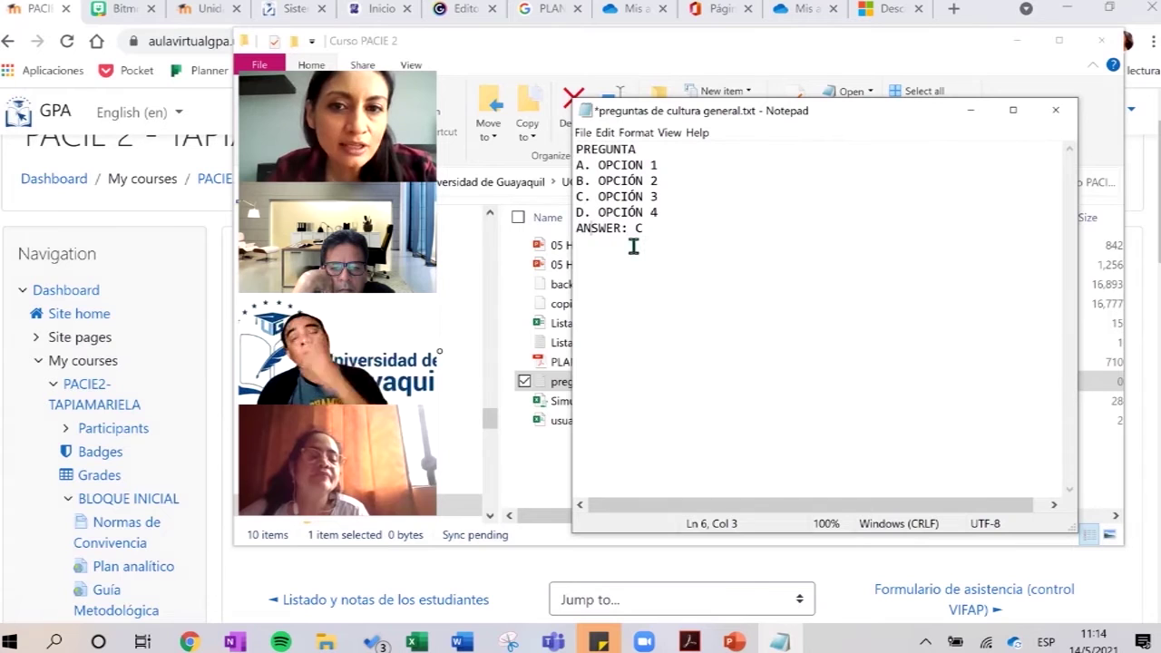
click(630, 229)
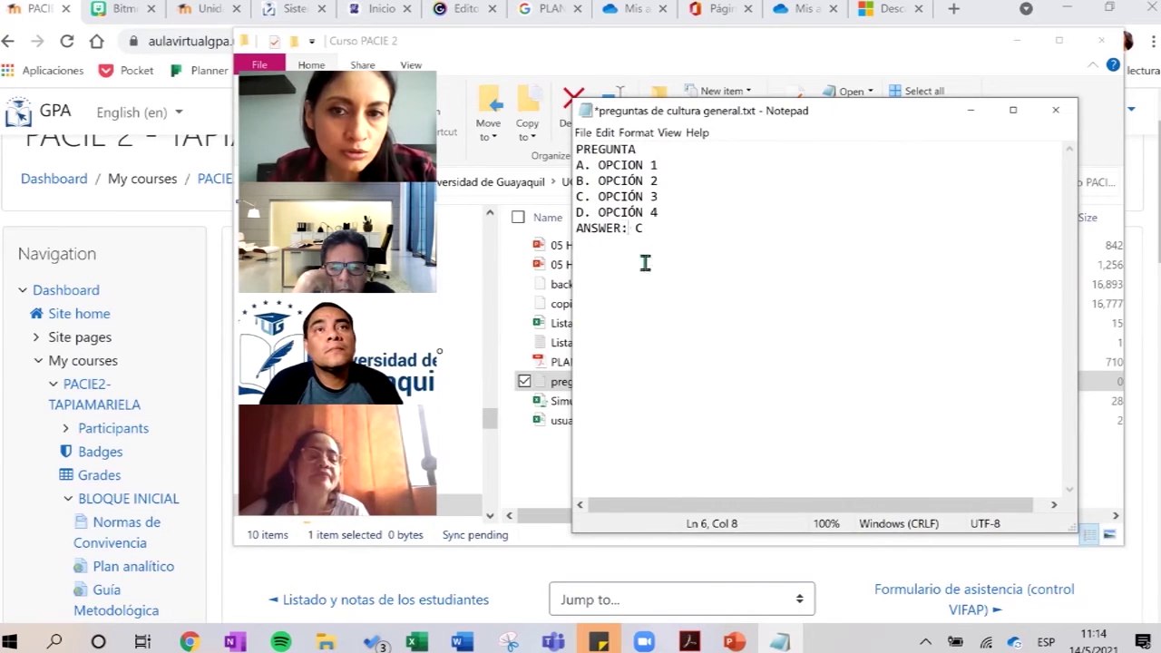
key(Left)
key(Right)
key(Right)
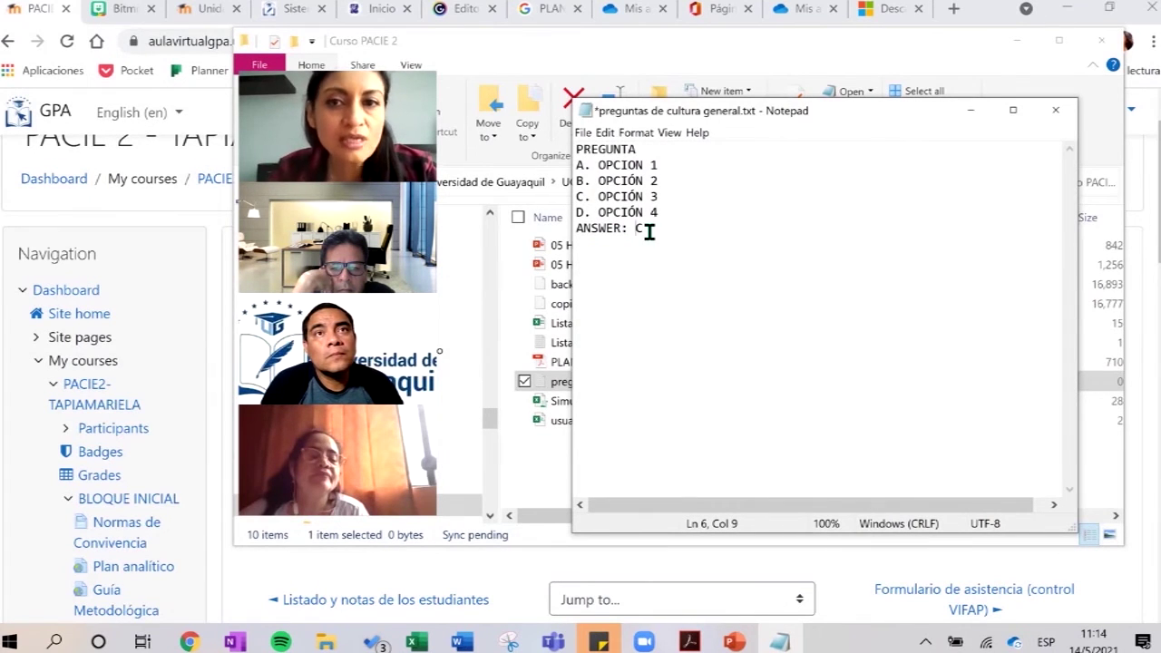
key(Return)
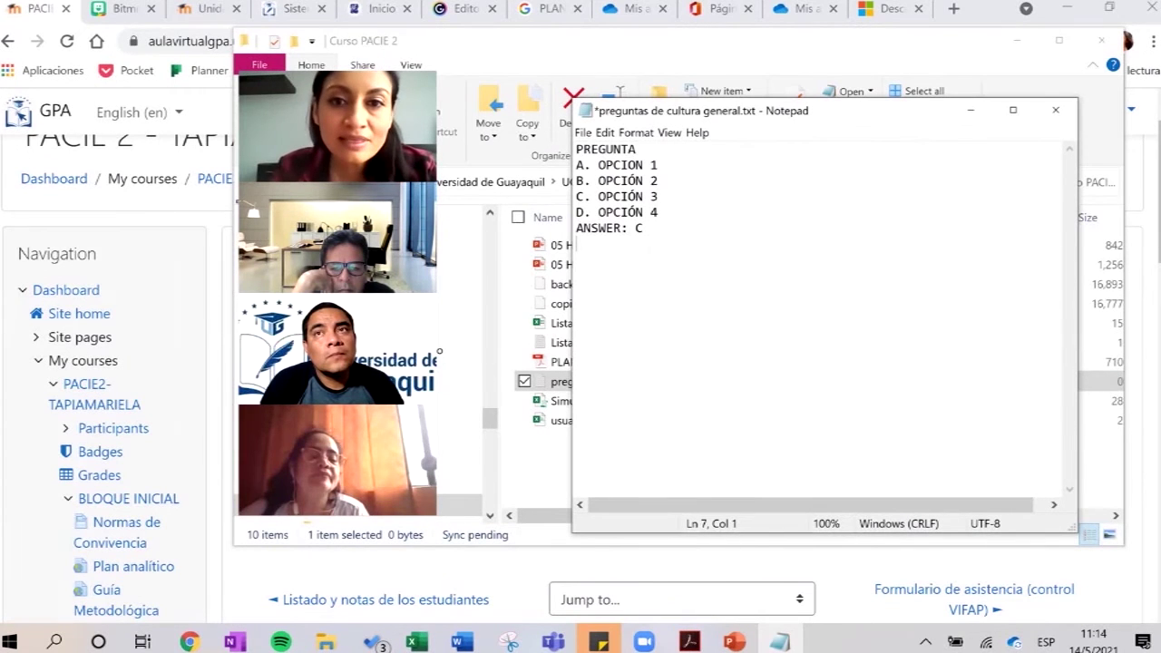
key(Return)
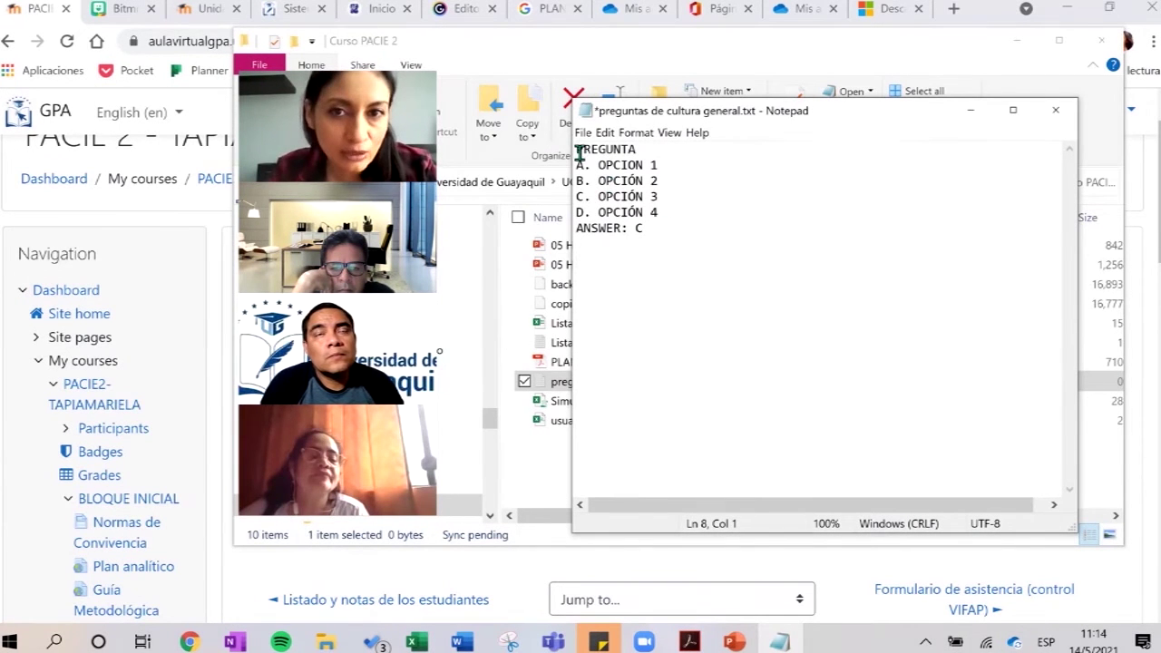
Select the PREGUNTA placeholder on line 1
key(ctrl+shift+Home)
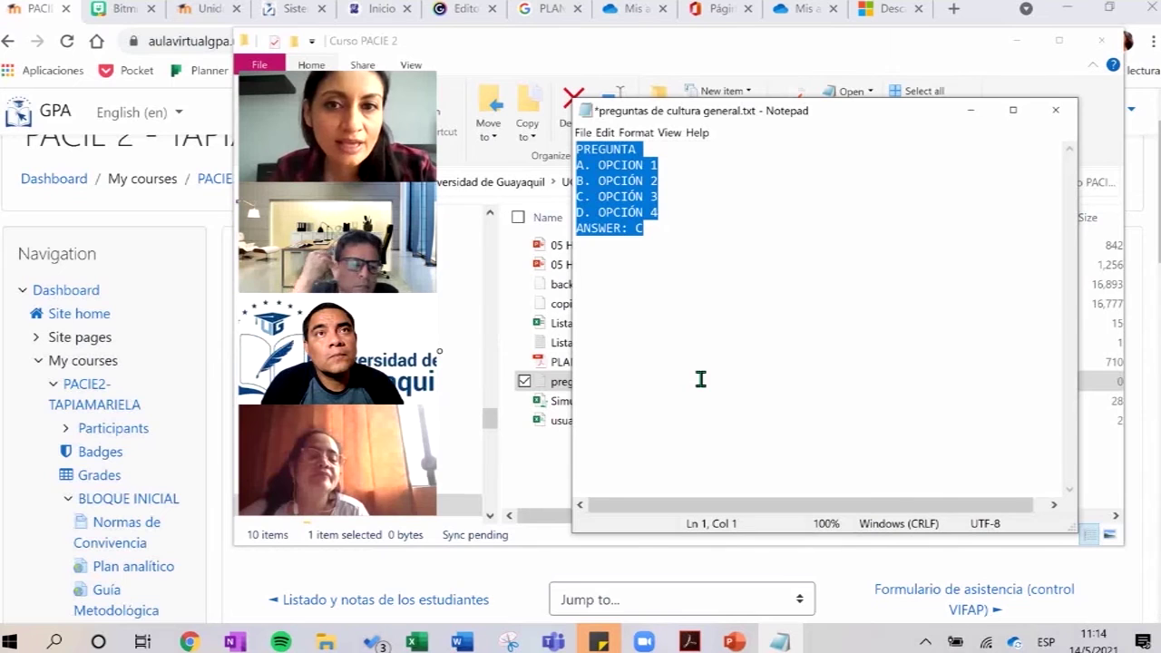
click(671, 150)
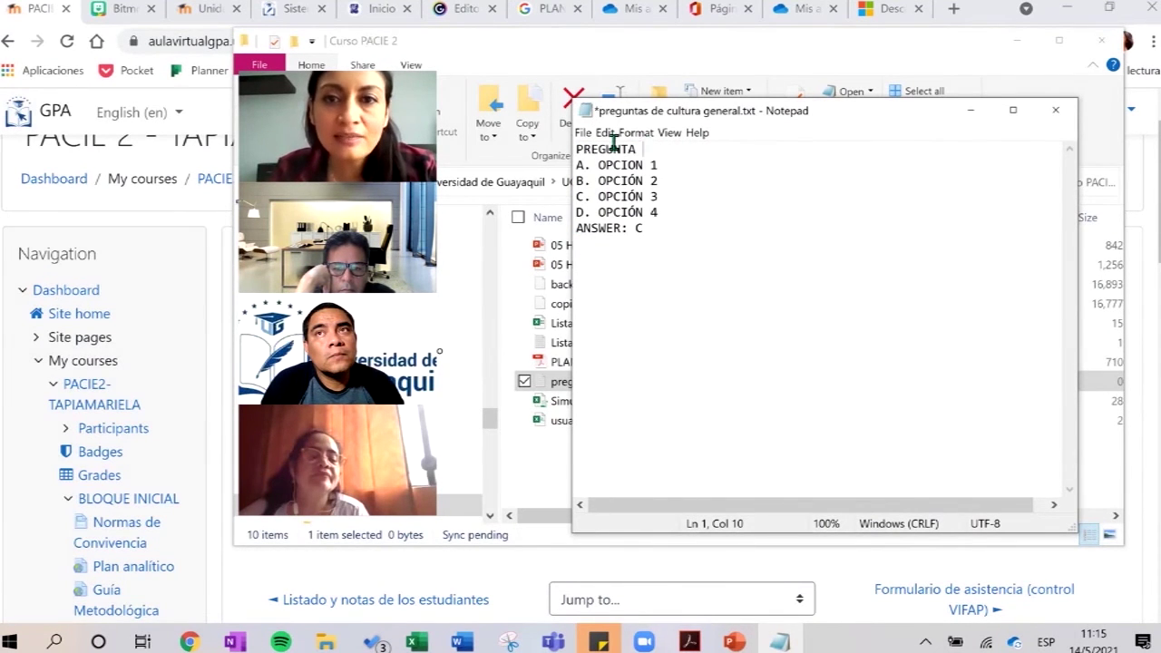
key(shift+Home)
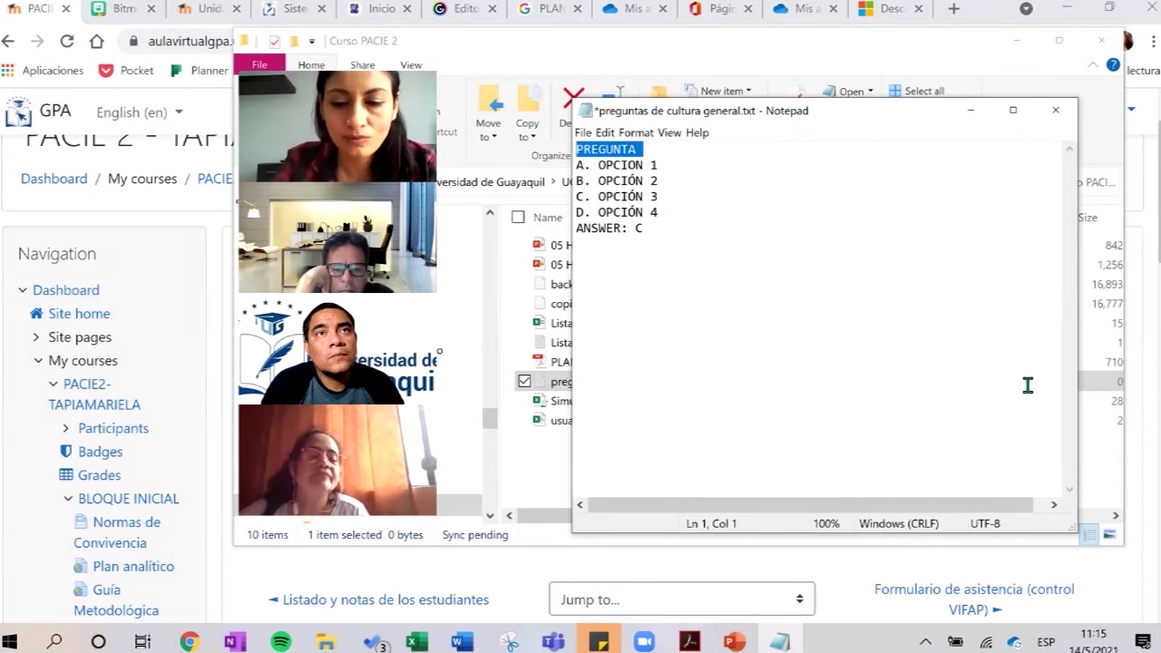
Type '¿CUÁL ES EL PRESIDENTE ELECTO DEL ECUADOR 2021?' over the PREGUNTA placeholder
text(¿)
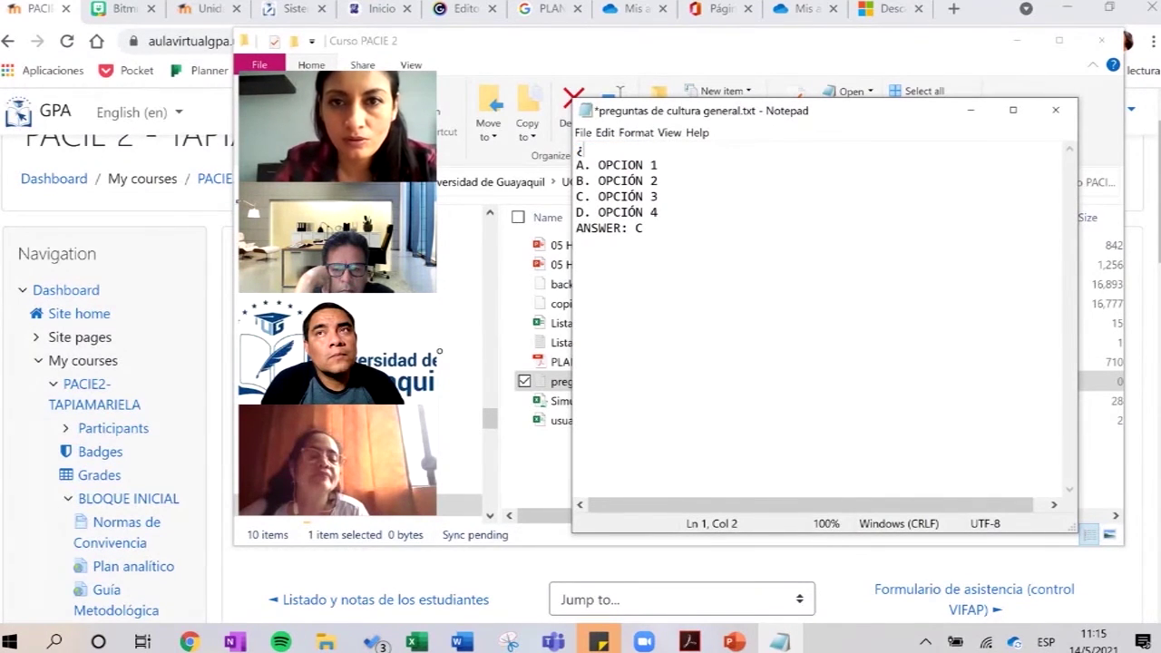
text(CUÁLES EL)
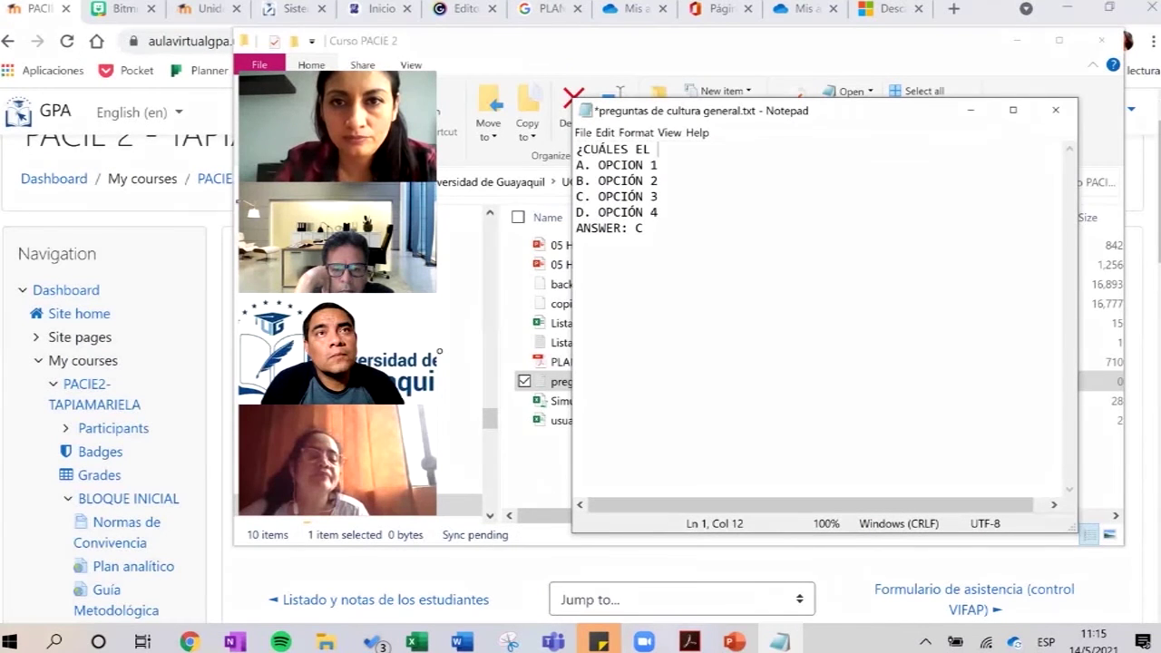
key(BackSpace)
key(BackSpace)
key(BackSpace)
key(BackSpace)
key(BackSpace)
key(BackSpace)
text(ES)
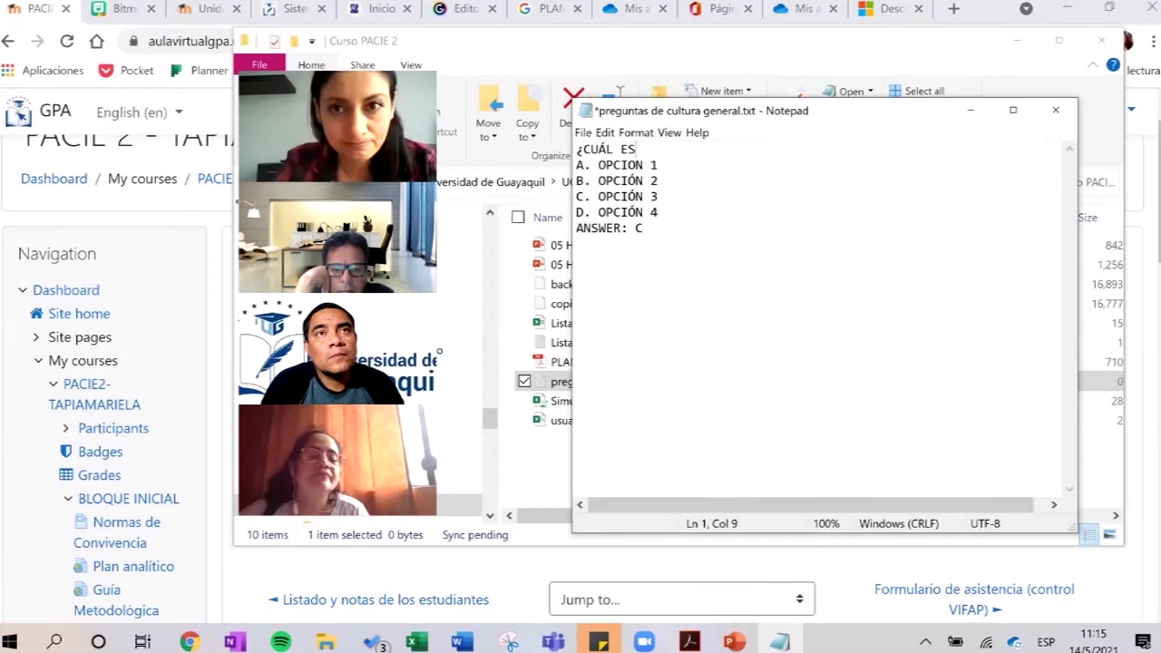
text( EL PRE)
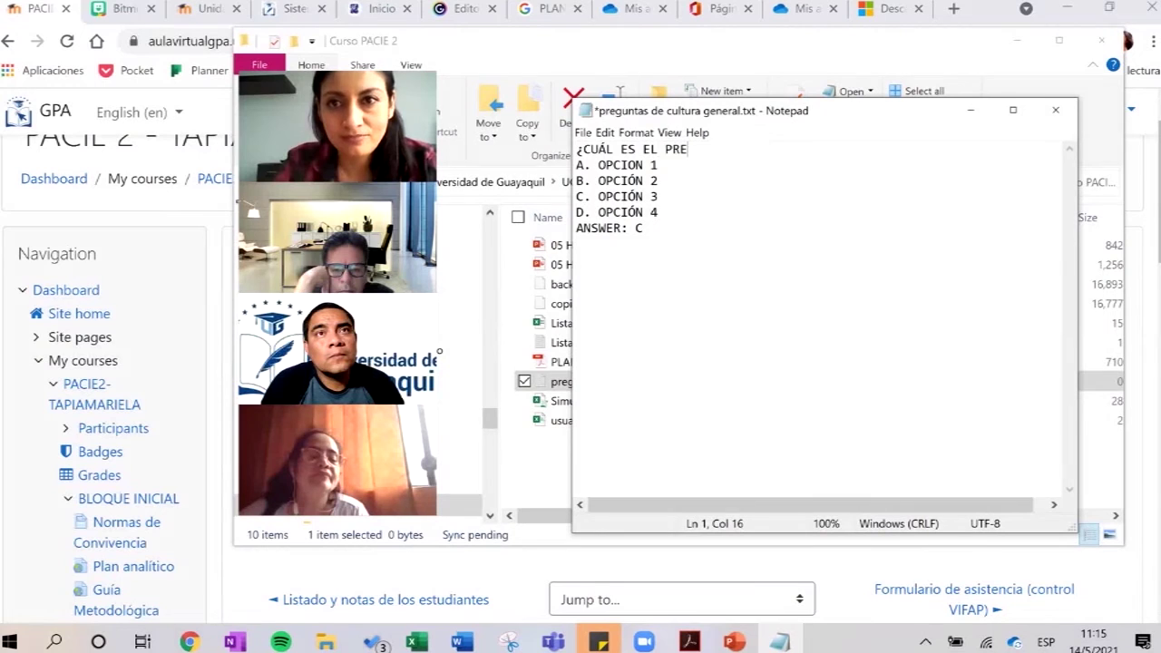
text(SIDENTE)
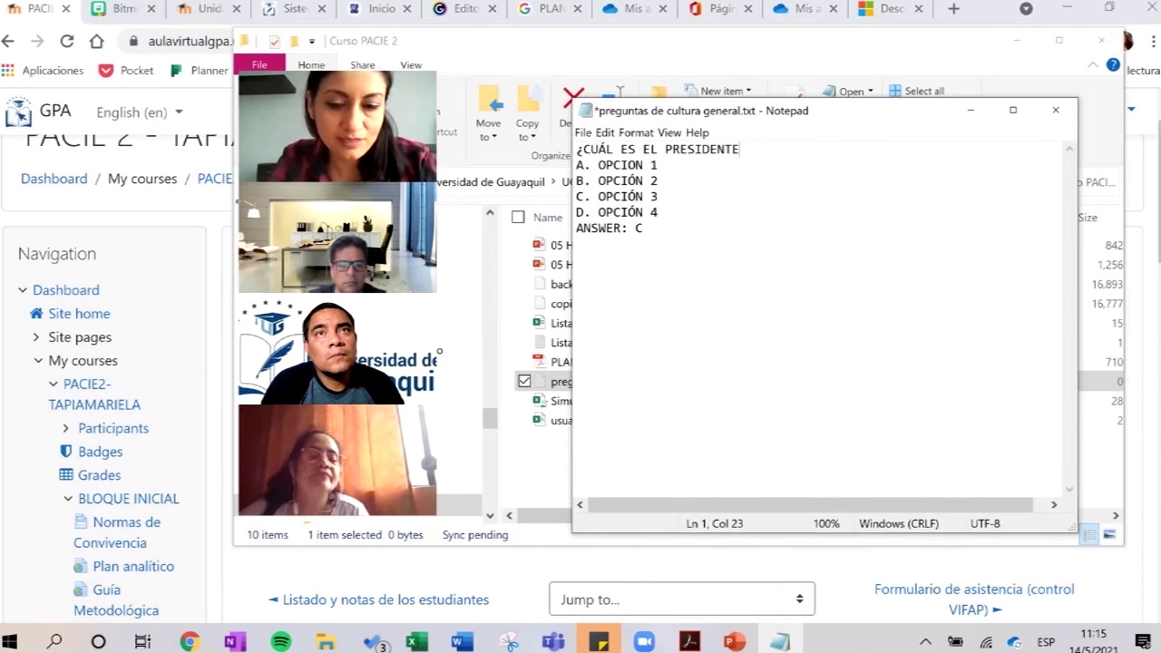
text( ELECTO DEL )
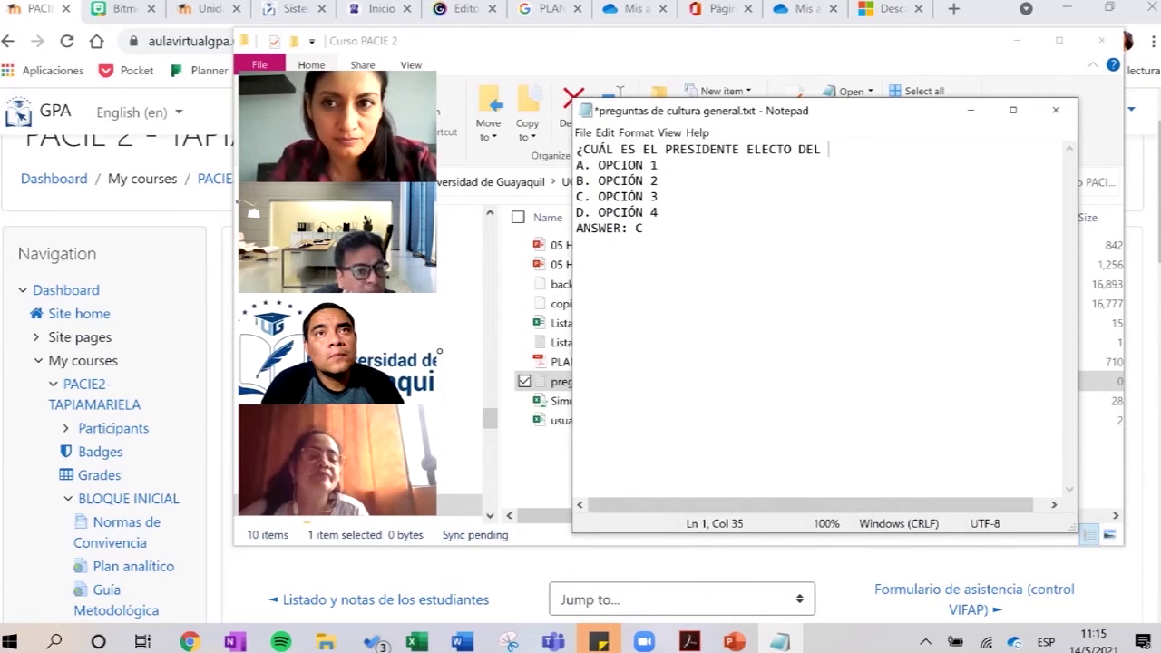
text(ECUADOR)
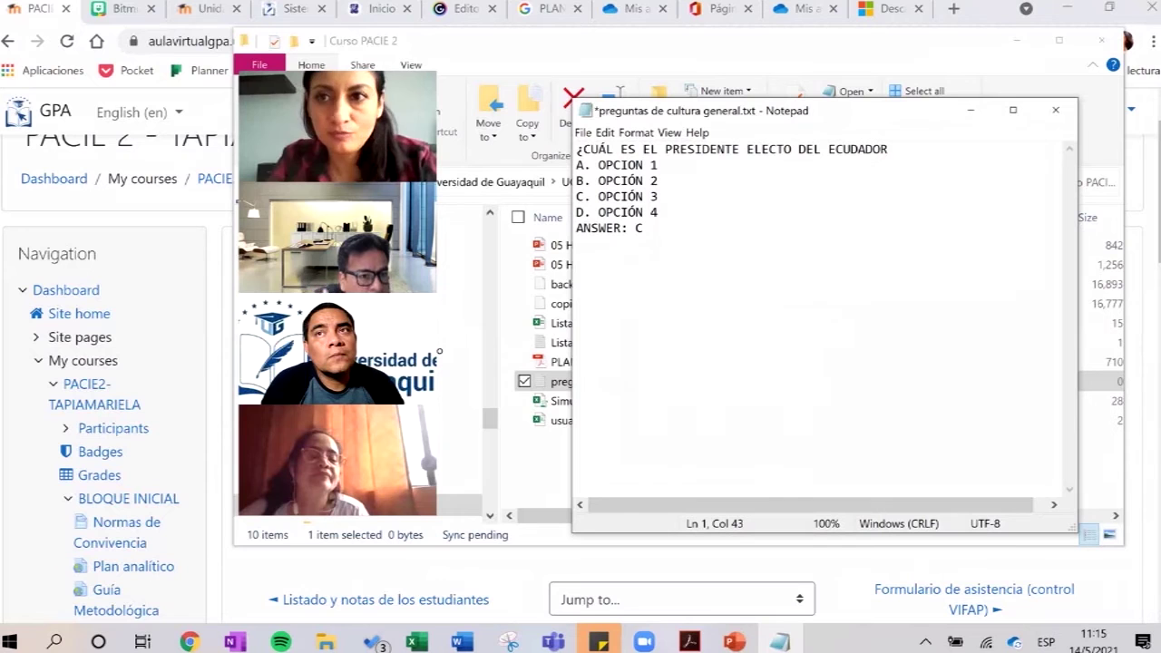
text( 2021?)
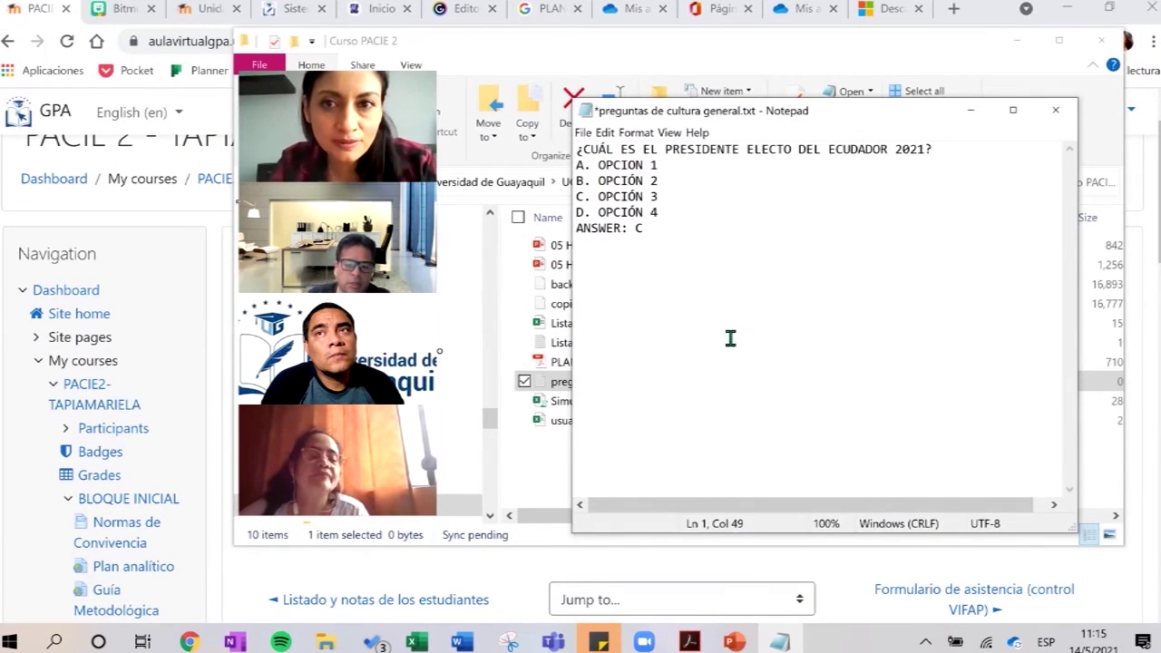
Replace options A and B with LENÍN MORENO and RAFAEL CORREA
click(733, 163)
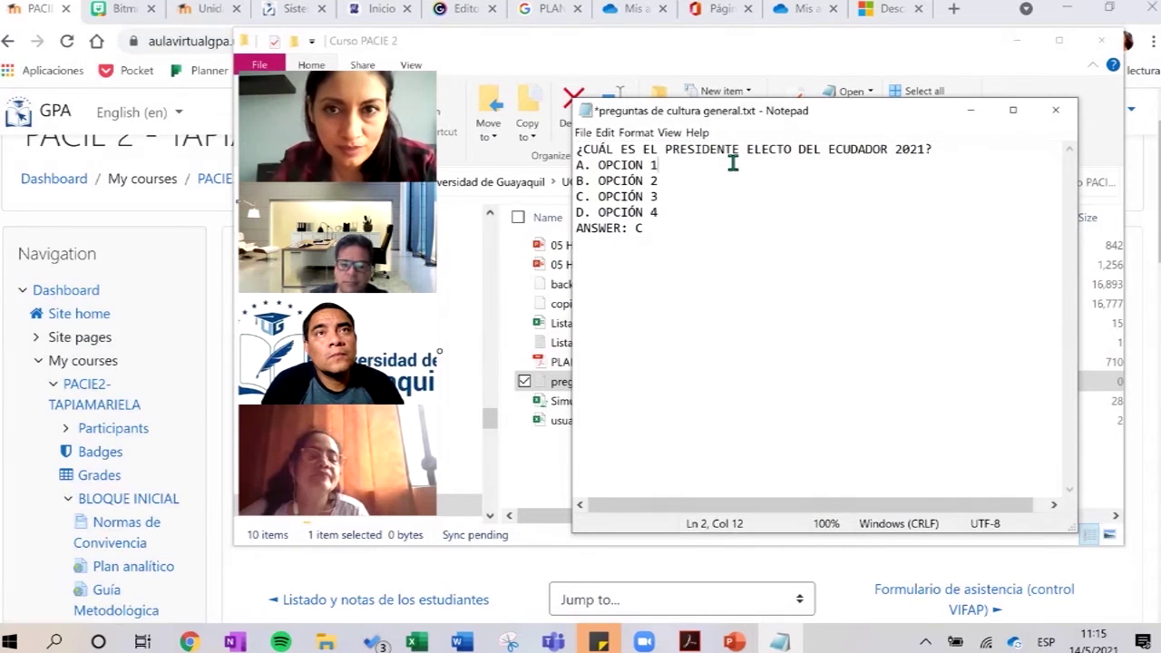
key(BackSpace)
key(BackSpace)
key(BackSpace)
key(BackSpace)
key(BackSpace)
key(BackSpace)
key(BackSpace)
key(BackSpace)
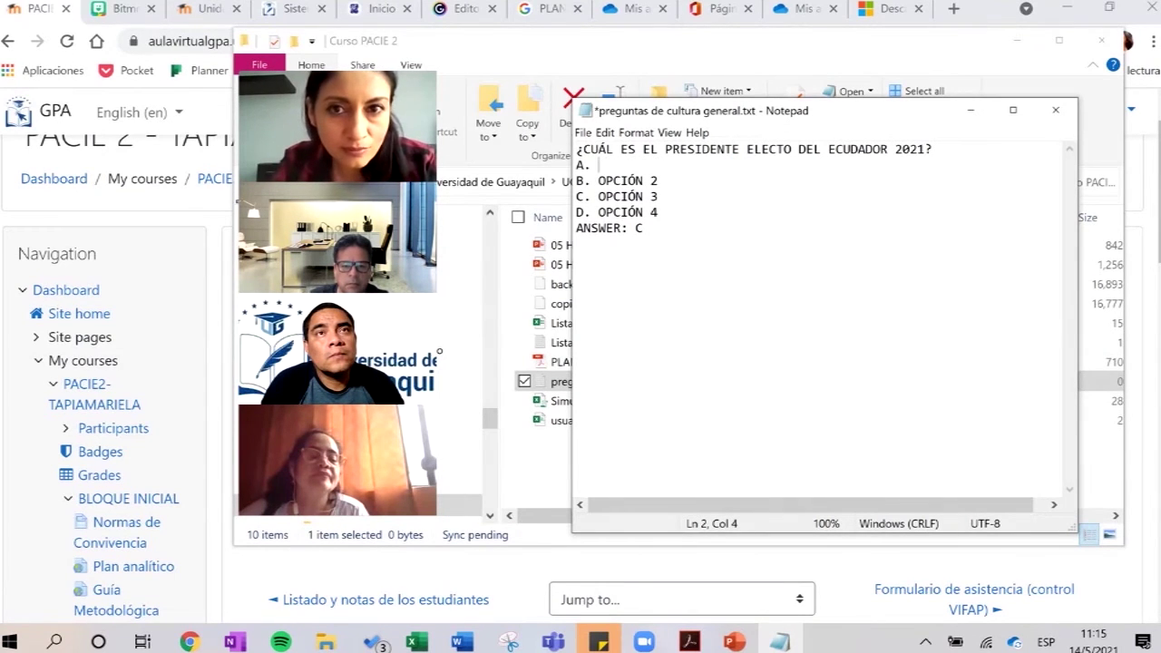
text(LENÍ)
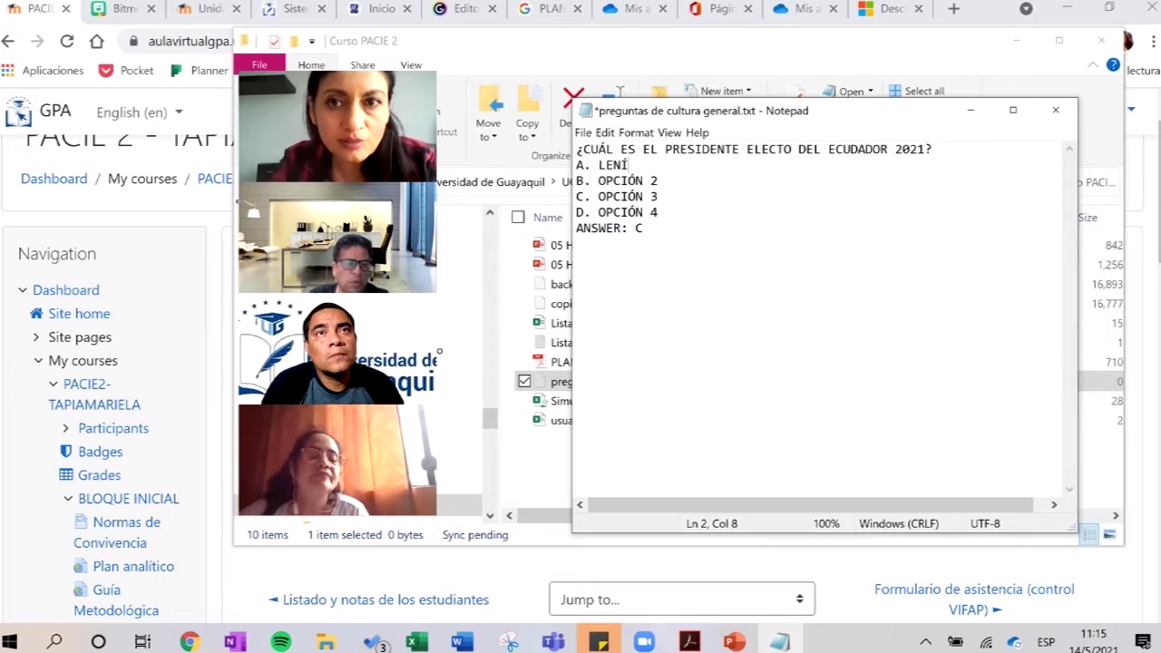
text(N MORENO)
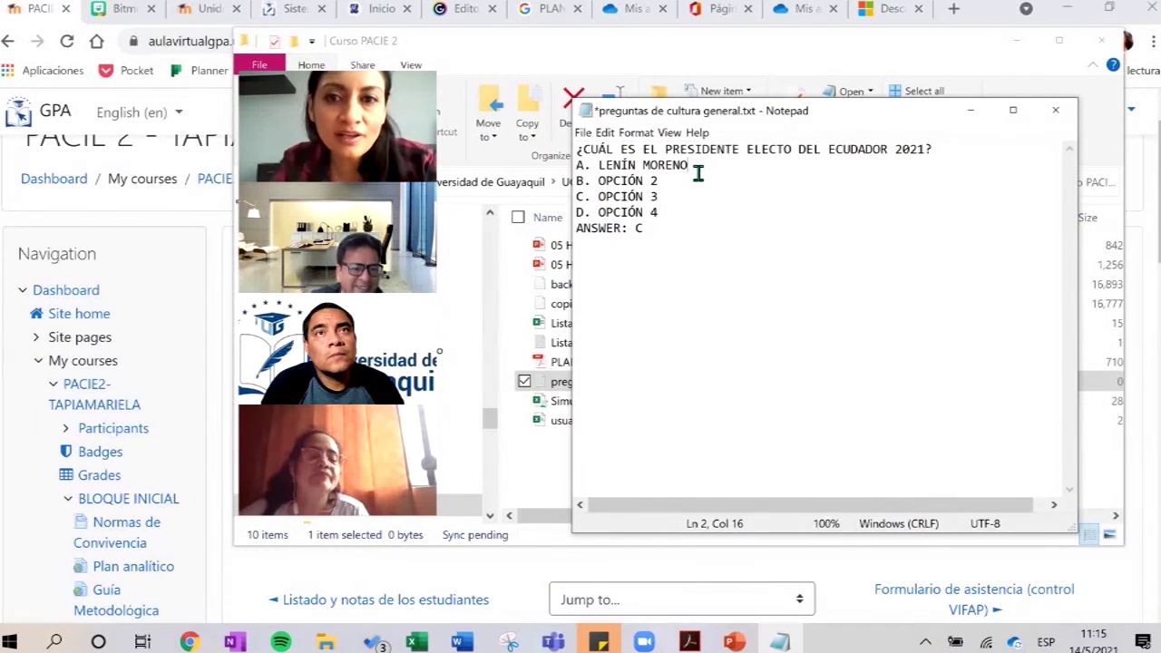
key(Down)
key(BackSpace)
key(BackSpace)
key(BackSpace)
key(BackSpace)
key(BackSpace)
key(BackSpace)
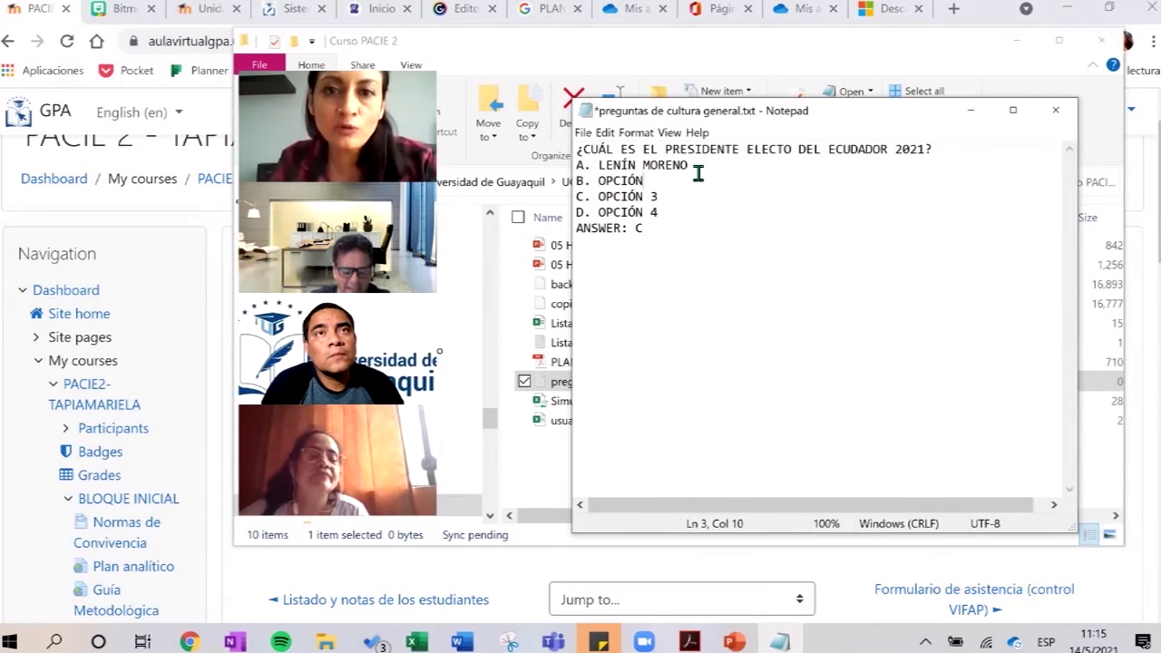
key(BackSpace)
key(BackSpace)
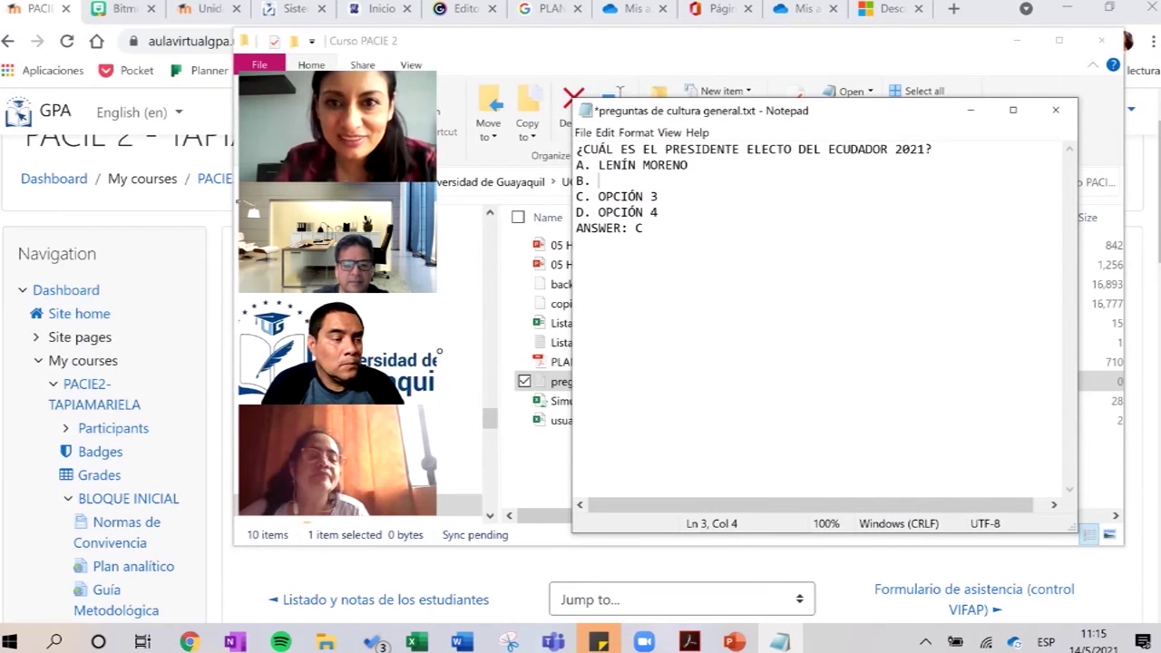
text(RAFAEL C)
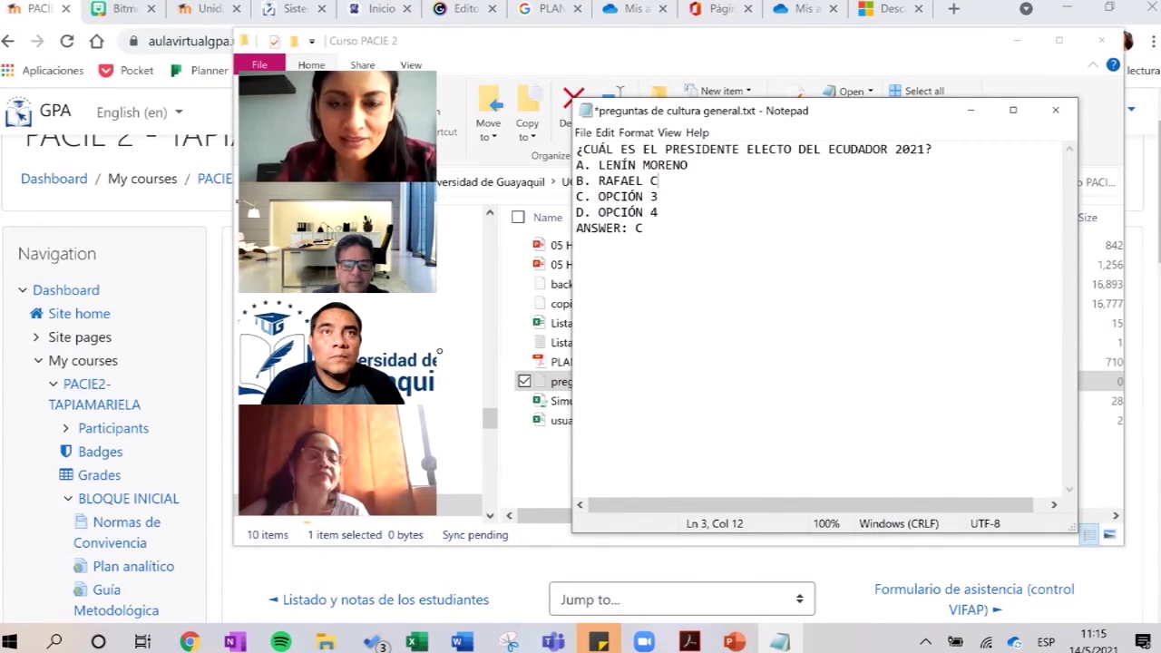
text(ORREA)
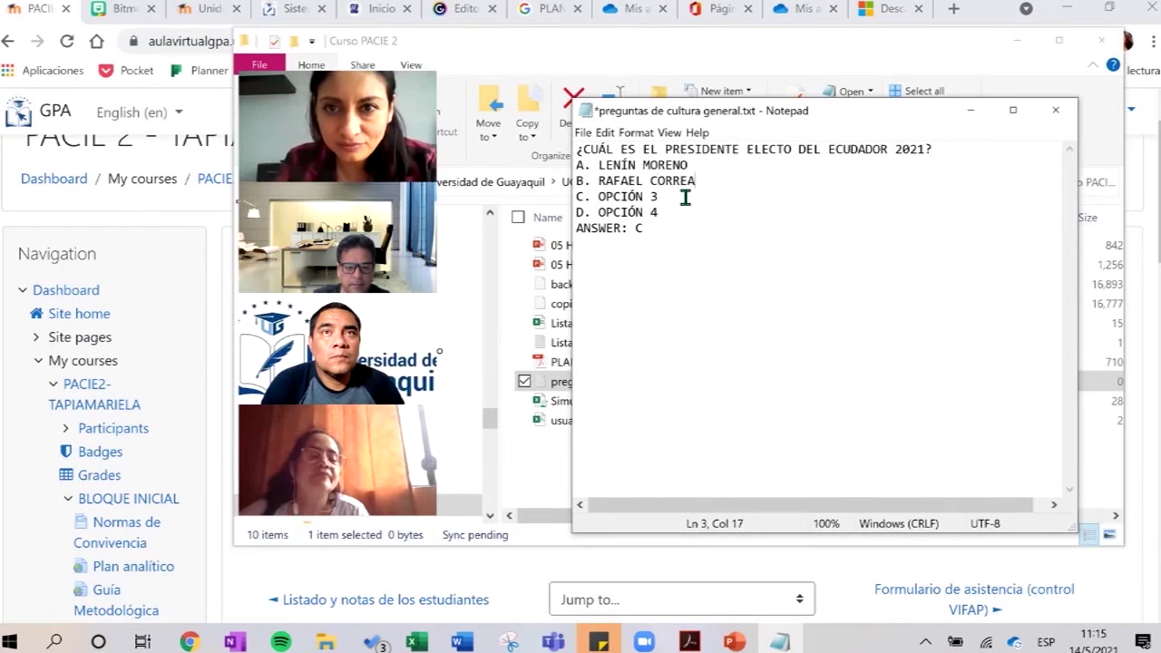
click(684, 198)
key(BackSpace)
key(BackSpace)
key(BackSpace)
key(BackSpace)
key(BackSpace)
key(BackSpace)
key(BackSpace)
key(BackSpace)
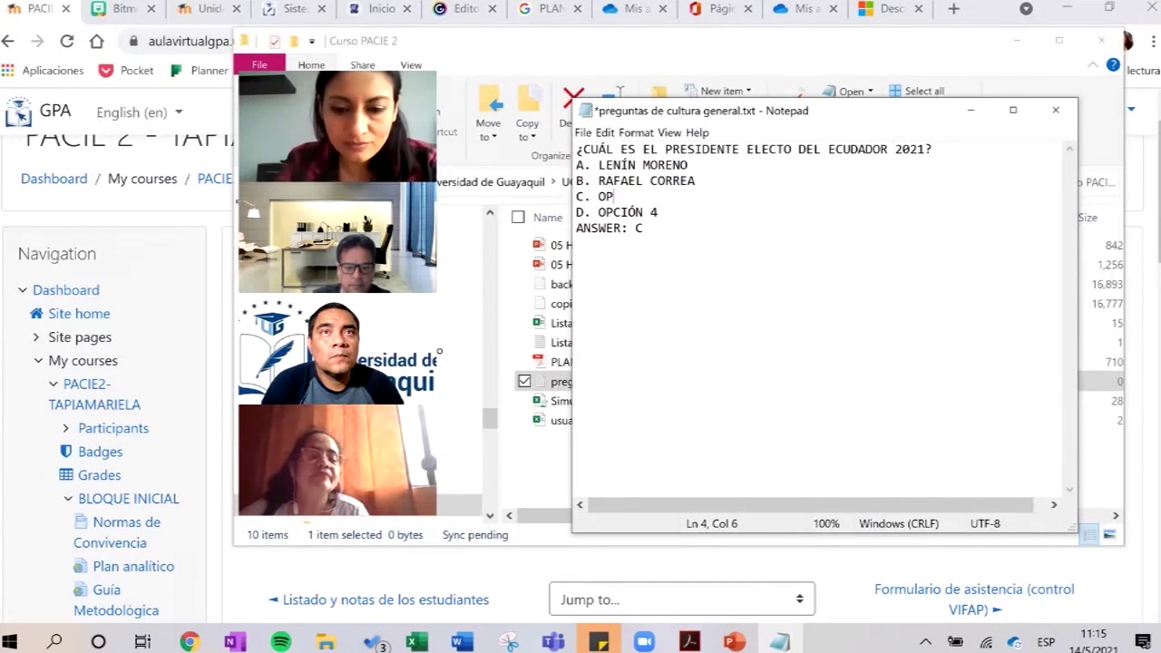
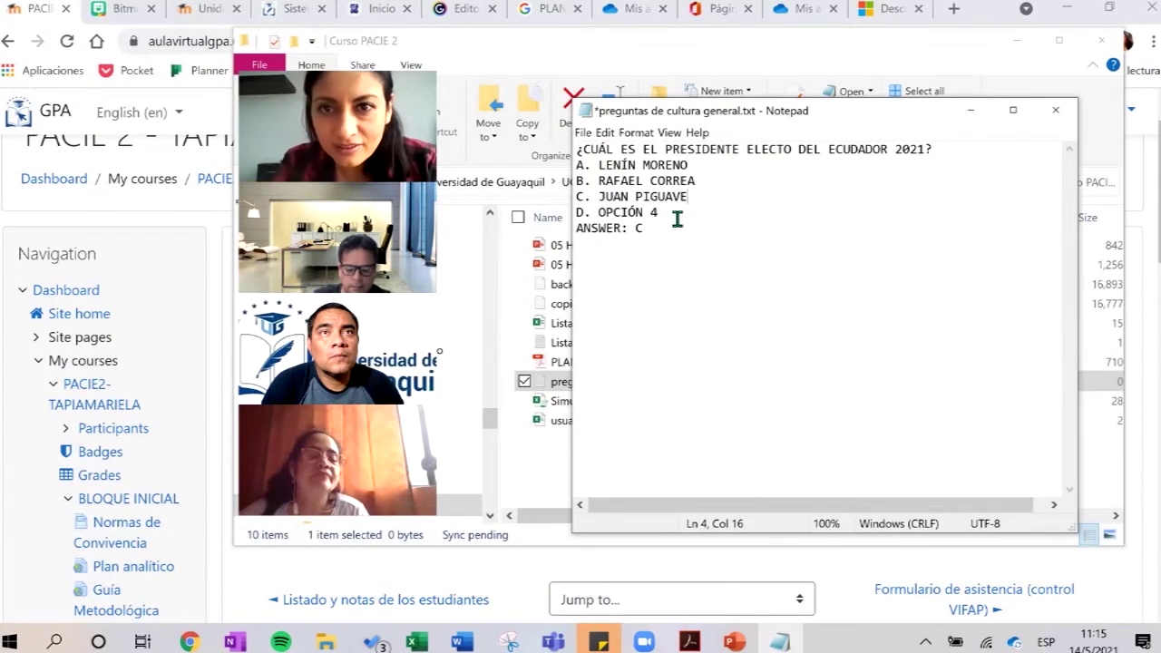
click(677, 219)
key(BackSpace)
key(BackSpace)
key(BackSpace)
key(BackSpace)
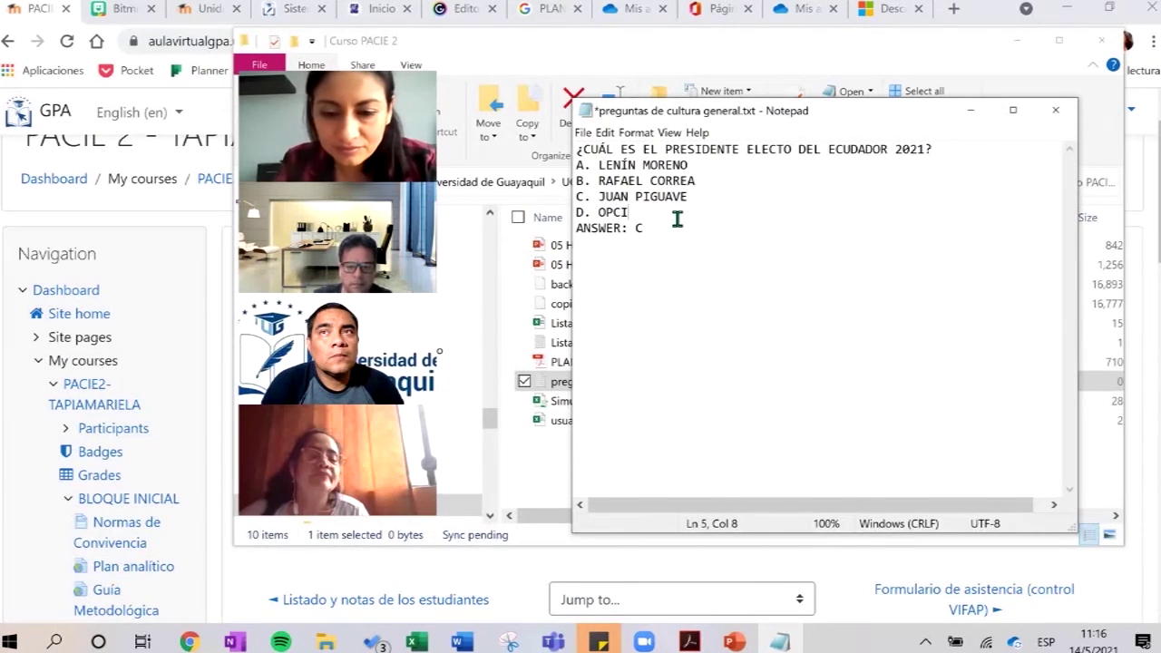
key(BackSpace)
key(BackSpace)
key(BackSpace)
key(BackSpace)
text(L)
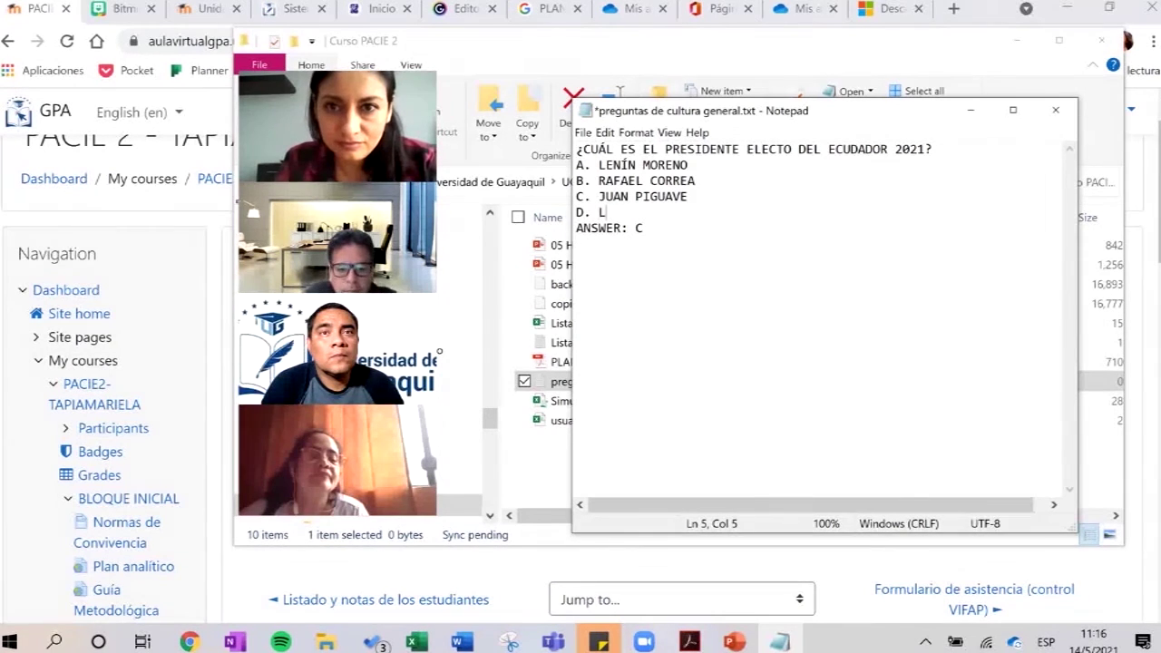
key(BackSpace)
text(GU)
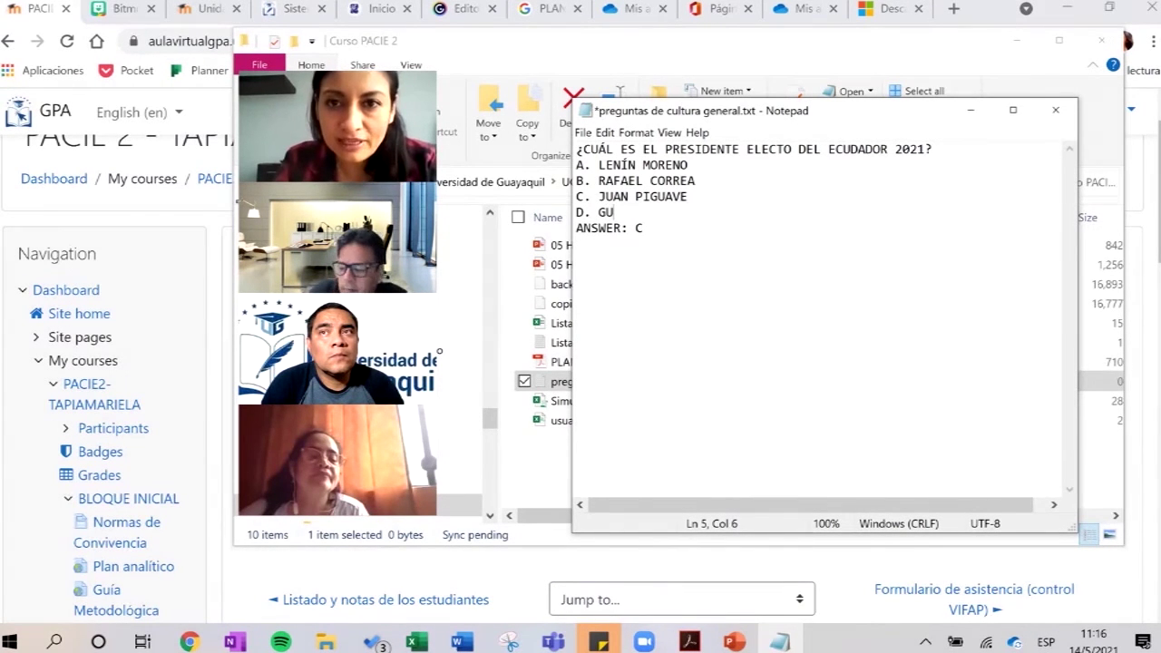
text(ILLERO)
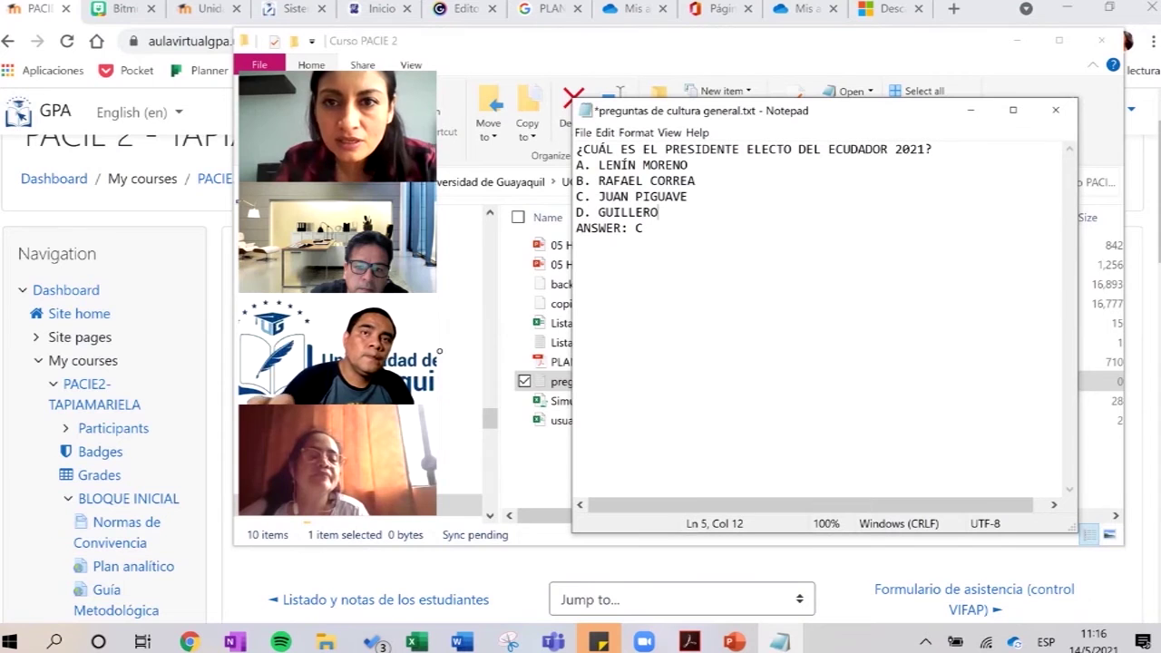
key(BackSpace)
text(MO LASO)
key(BackSpace)
text(SO)
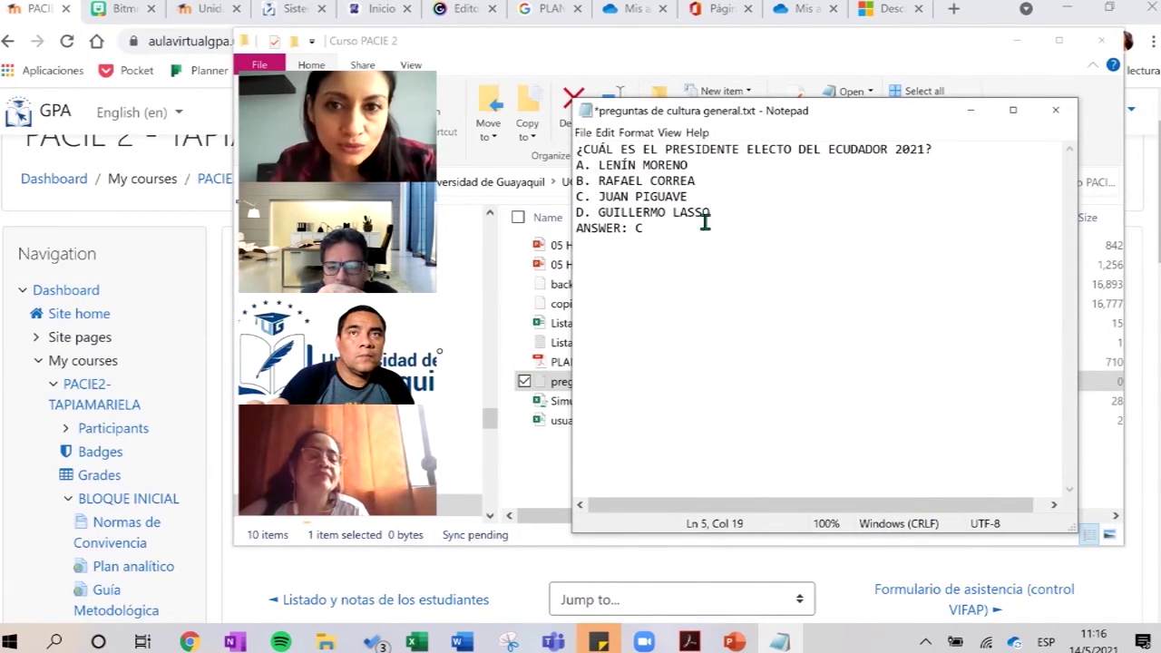
Change the answer line to 'ANSWER: D' and move below the question block
key(Down)
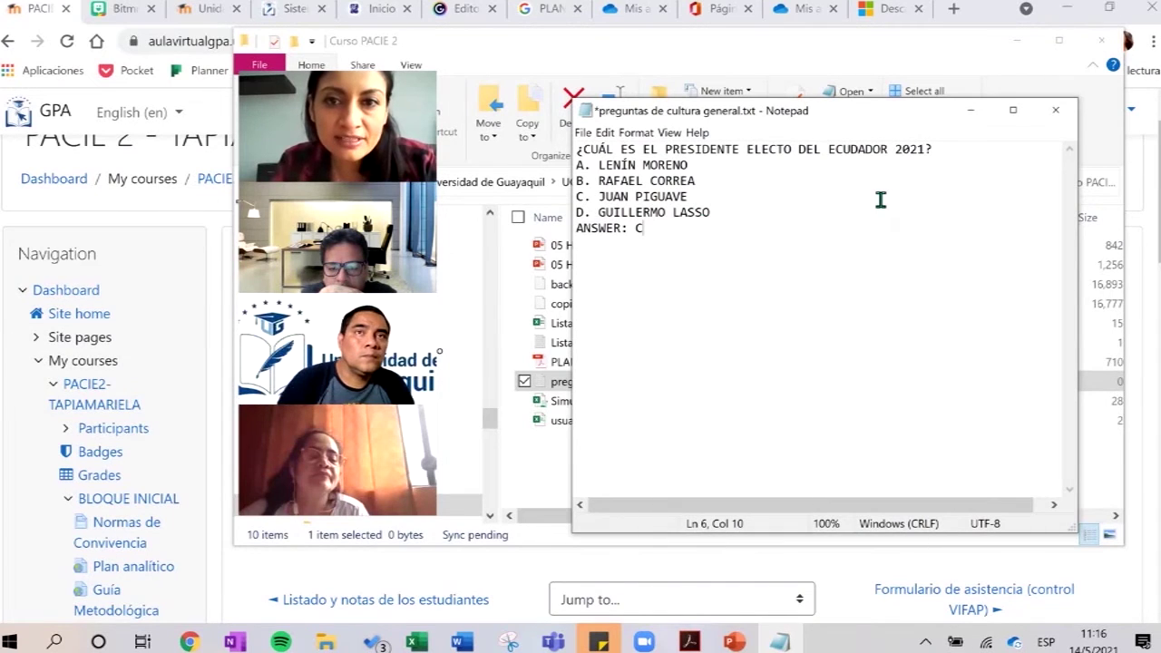
key(BackSpace)
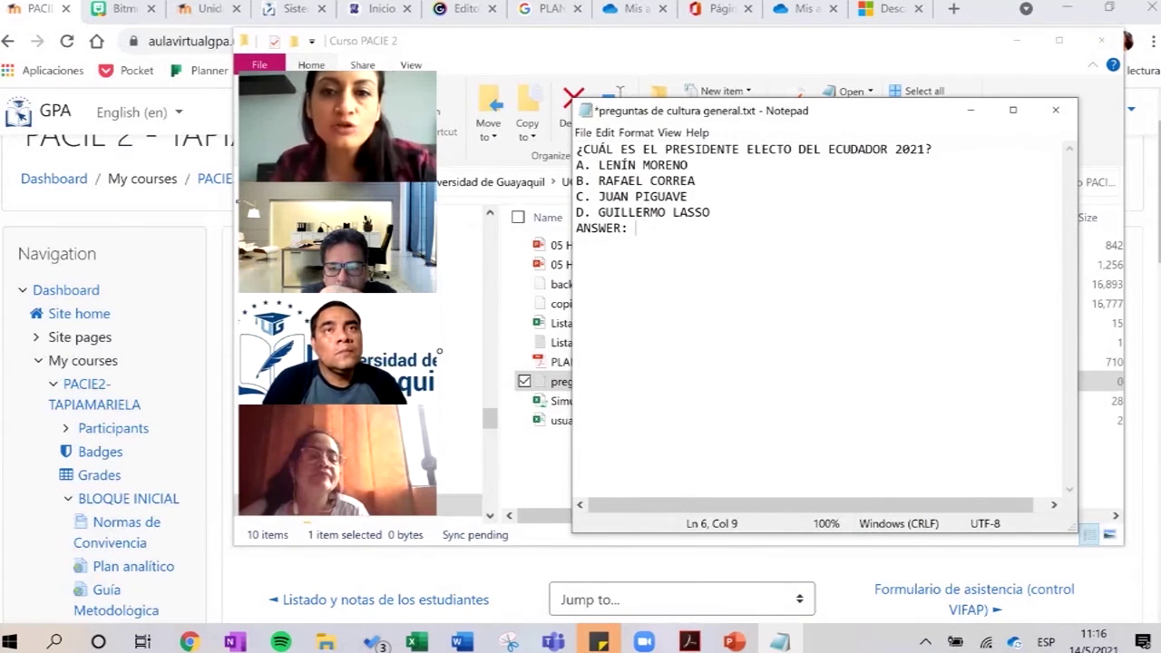
text(D)
key(Return)
key(Return)
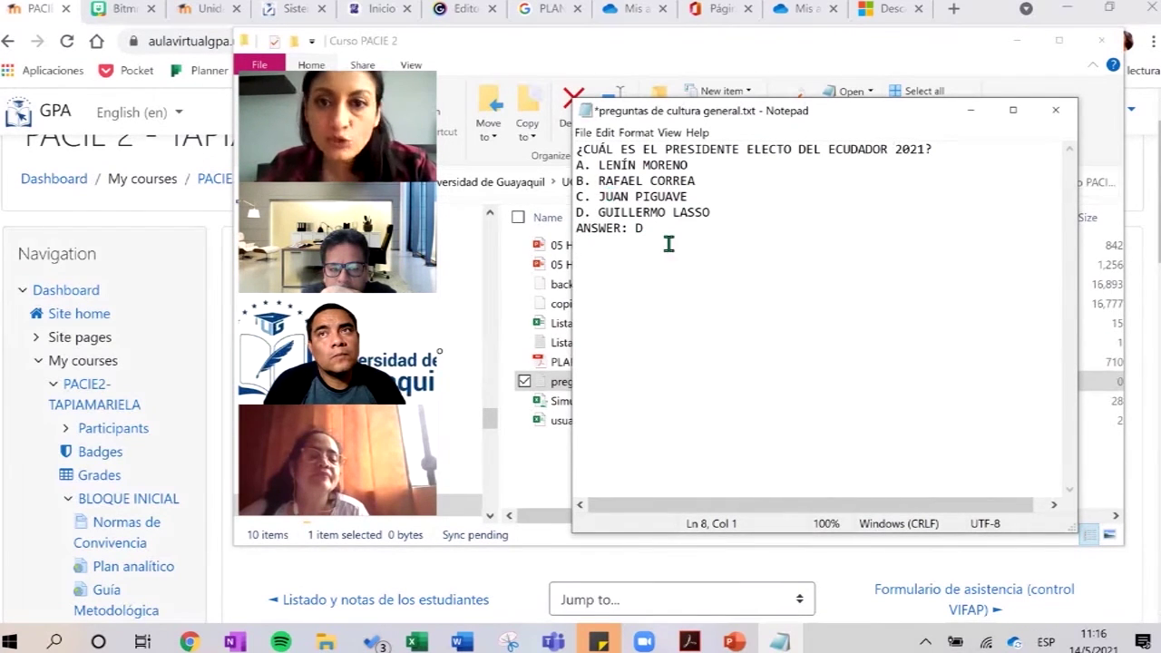
key(ctrl+a)
key(ctrl+c)
click(707, 256)
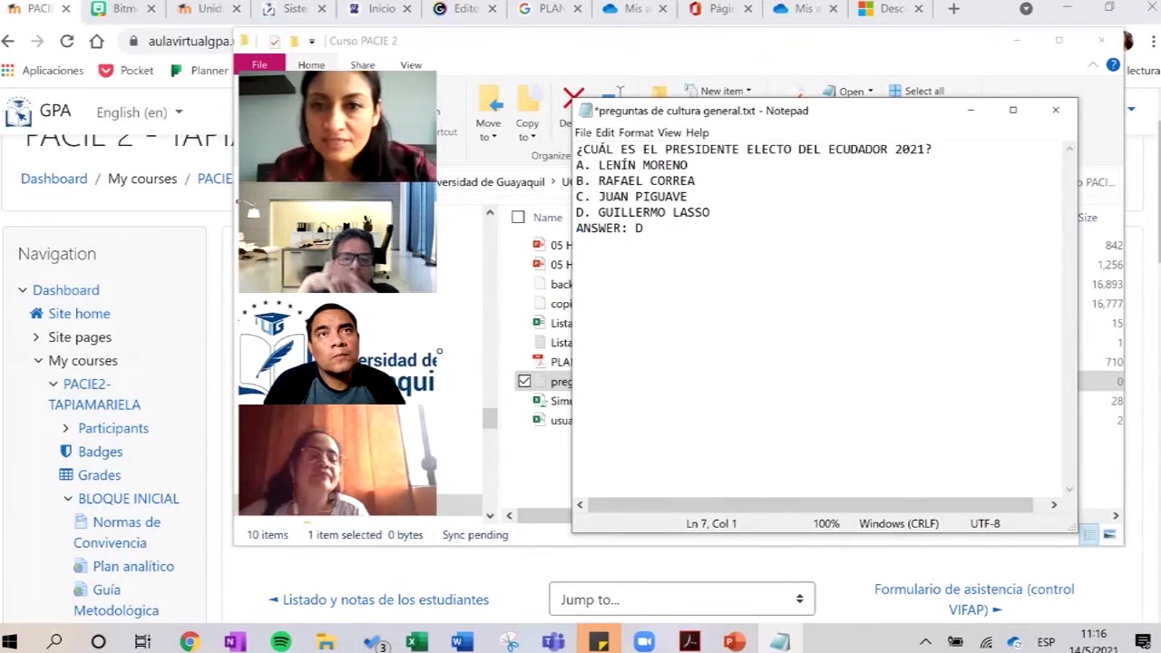
Paste a copy of the question block below the first question
key(Return)
key(ctrl+v)
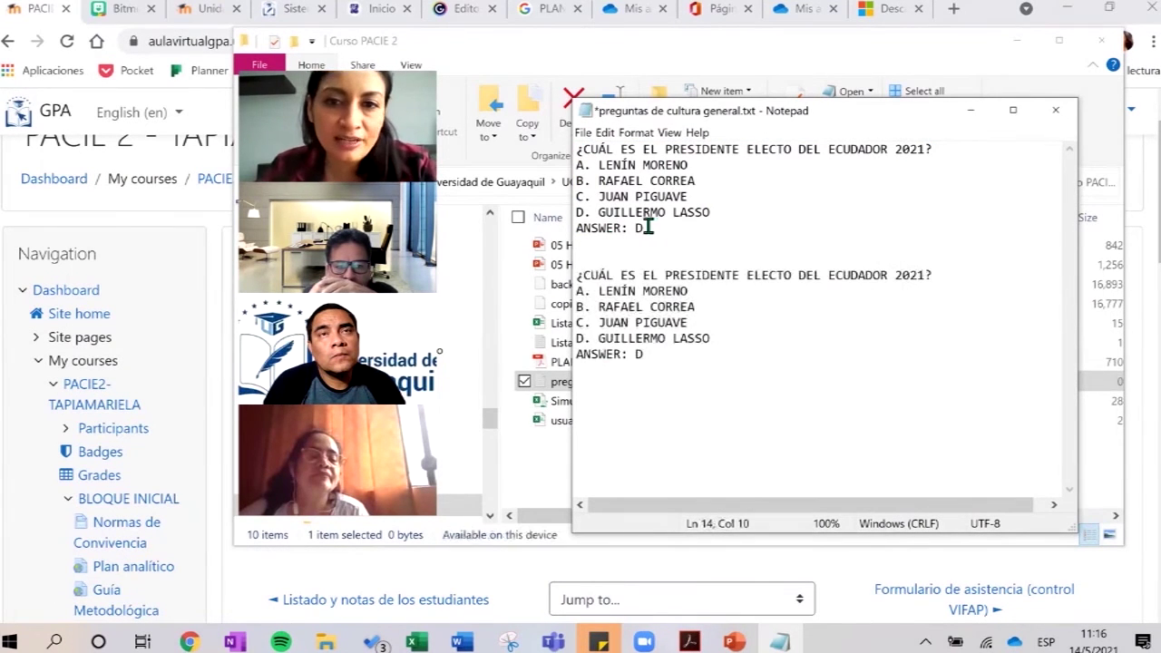
click(644, 227)
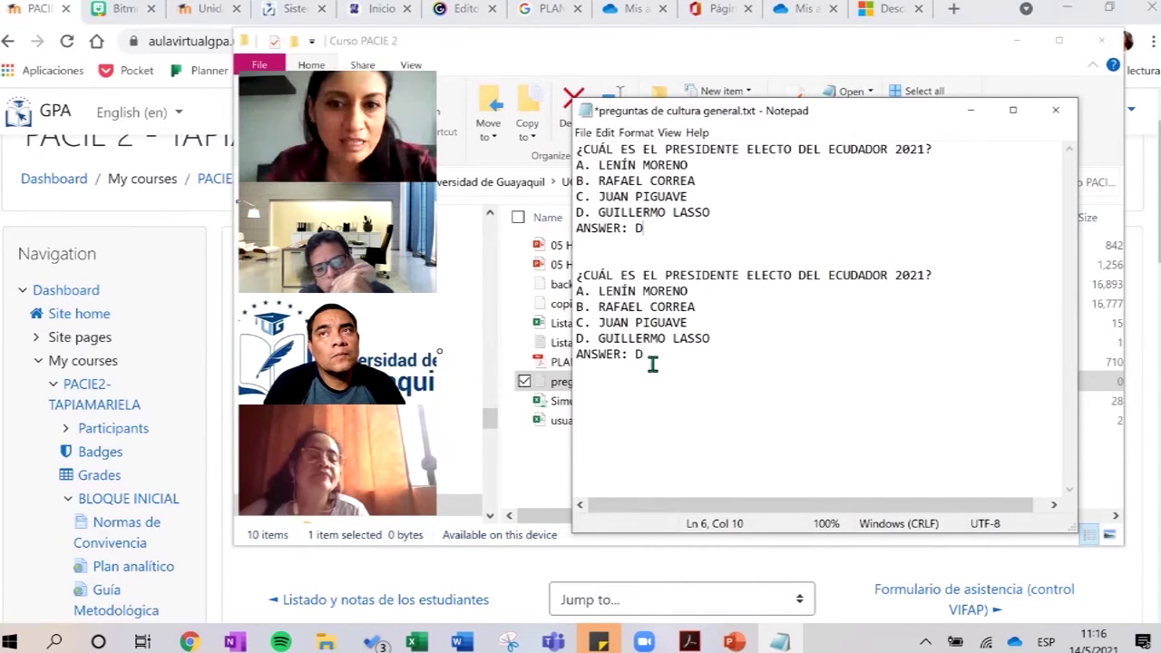
Reword the copied question to ask about Ecuador's currency, removing the politician wording
click(704, 278)
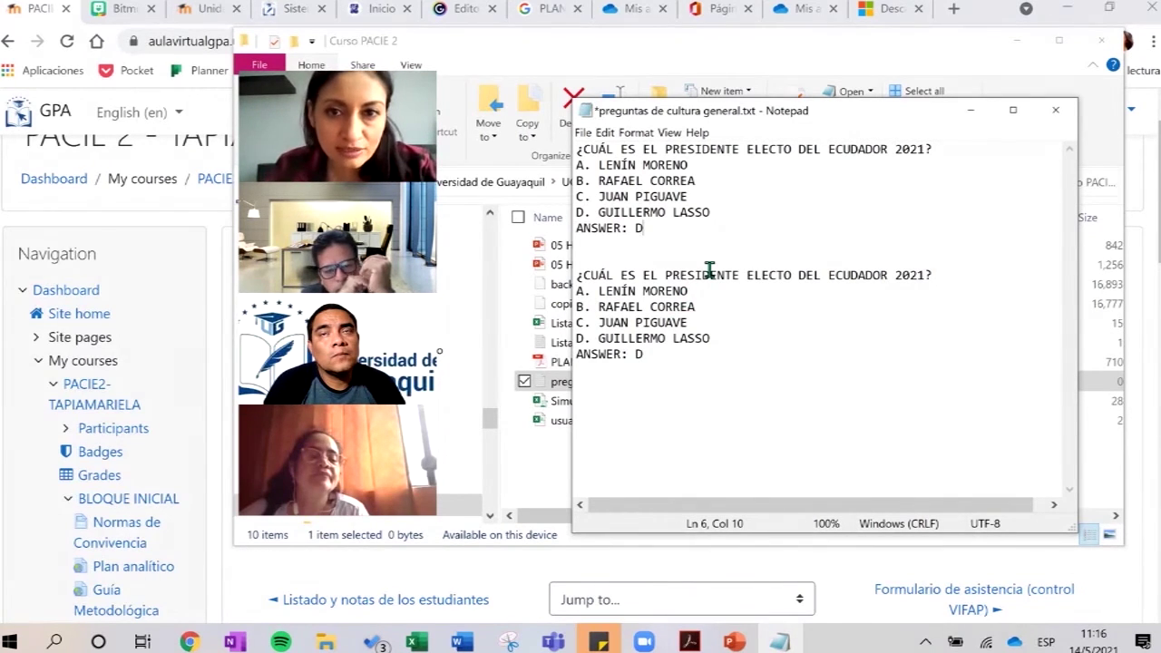
click(590, 275)
key(shift+Right)
key(shift+Right)
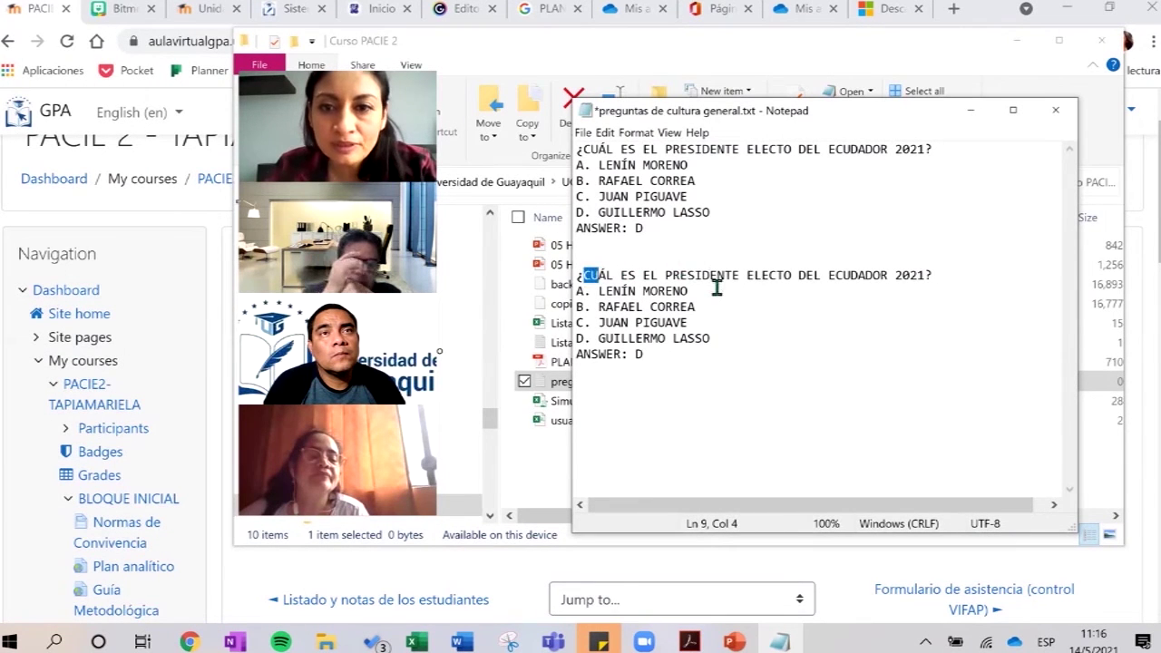
key(Right)
key(Right)
key(Right)
key(ctrl+Right)
key(ctrl+Right)
key(ctrl+shift+Right)
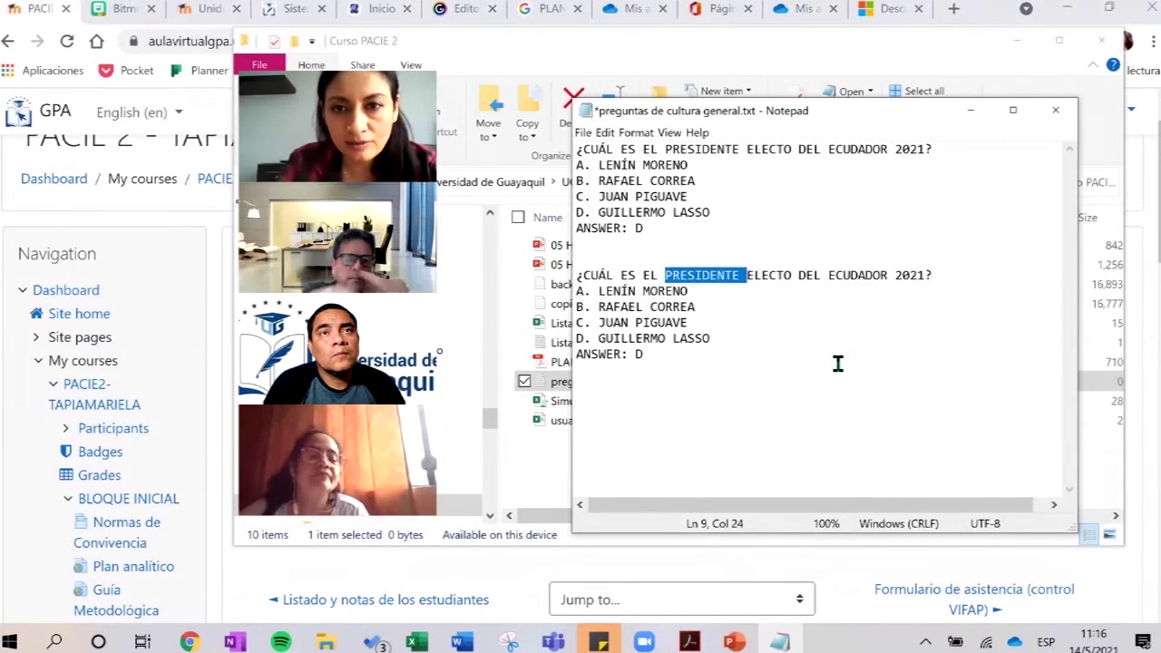
key(BackSpace)
key(BackSpace)
key(BackSpace)
key(BackSpace)
text(LA MOMEDA)
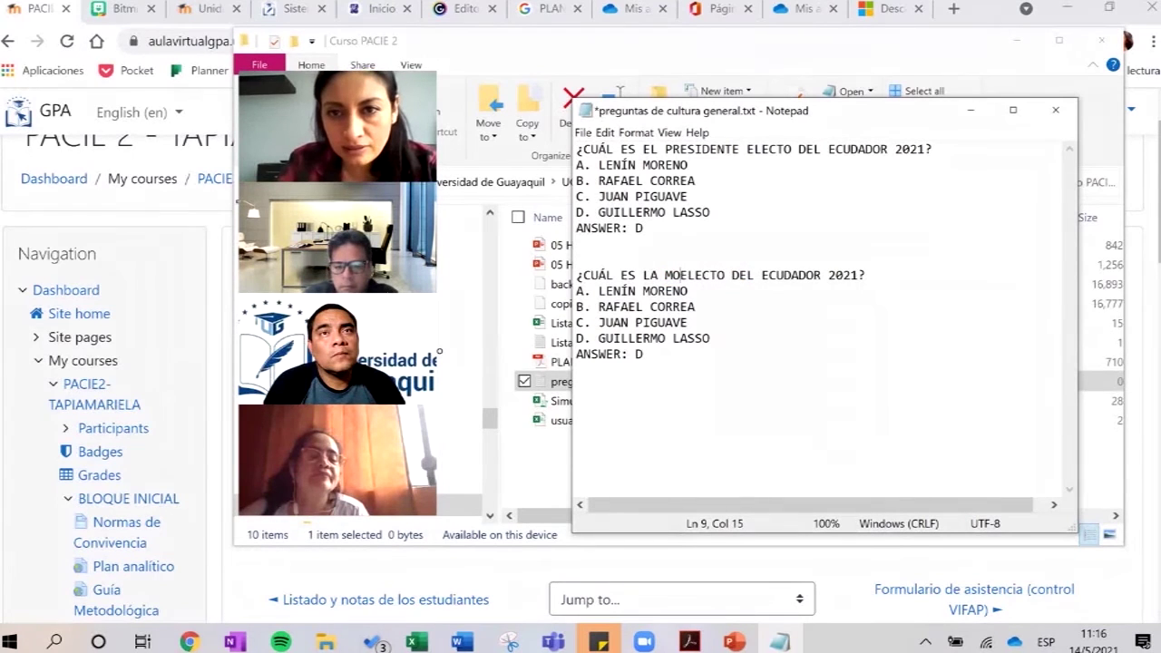
key(BackSpace)
key(BackSpace)
key(BackSpace)
key(BackSpace)
text(NEA DEL E)
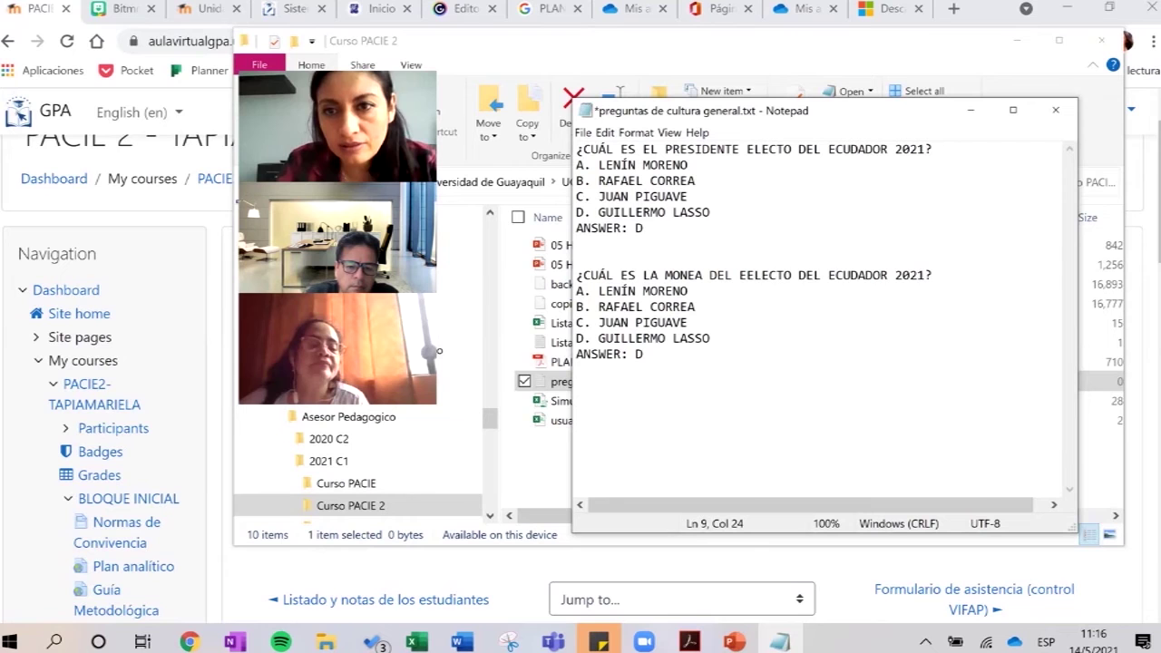
text(CUAD)
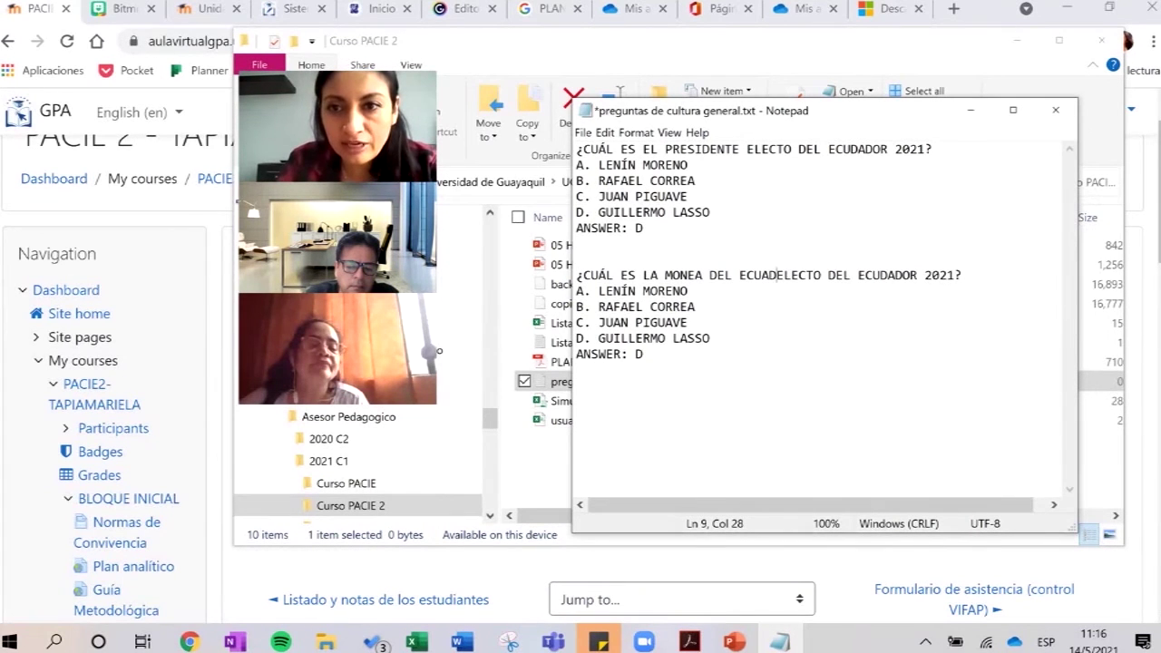
text(OR)
key(Delete)
key(Delete)
key(Delete)
key(Delete)
key(Delete)
key(Delete)
key(Delete)
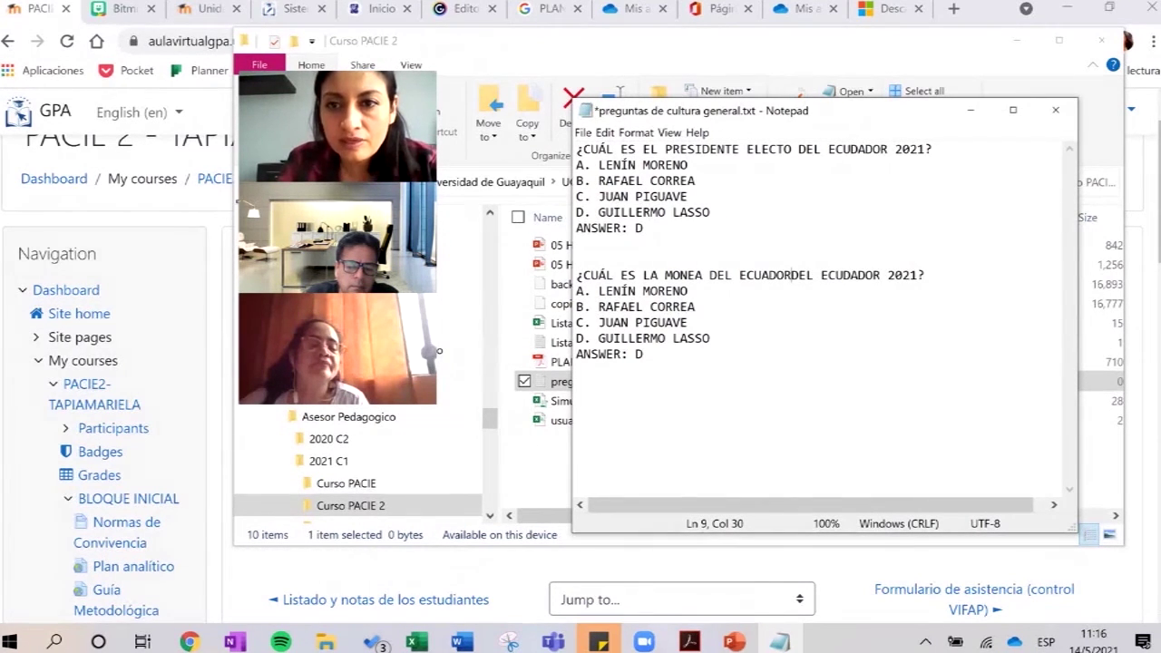
key(Delete)
key(Delete)
key(Delete)
key(Delete)
key(Delete)
key(Delete)
key(Delete)
key(Delete)
key(Delete)
key(Delete)
key(Delete)
key(Delete)
key(Delete)
key(Delete)
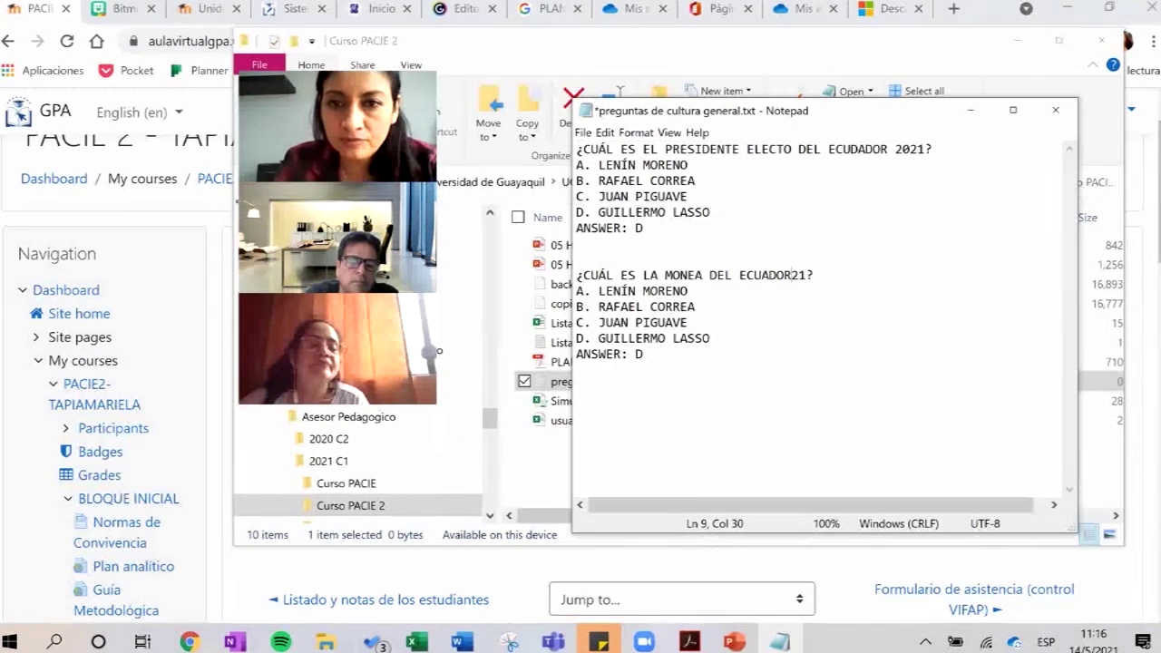
key(Delete)
key(Delete)
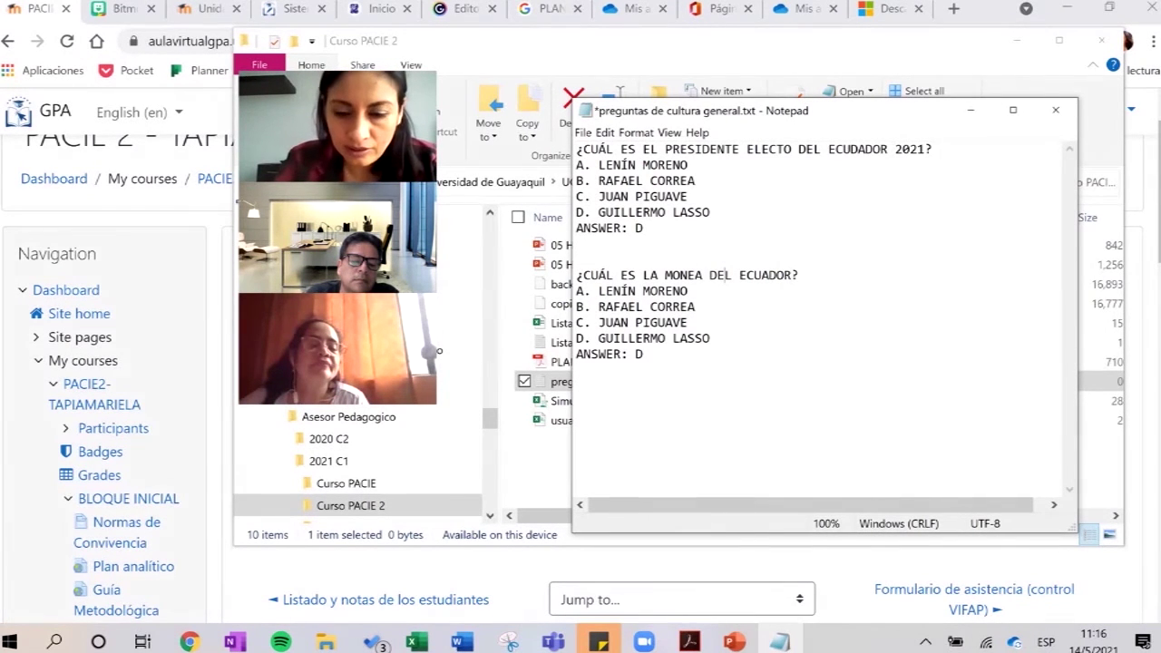
key(Left)
key(Left)
key(Left)
key(Left)
key(Left)
key(Left)
key(Left)
key(Left)
key(Left)
key(Left)
key(Left)
key(Left)
key(Left)
text(N)
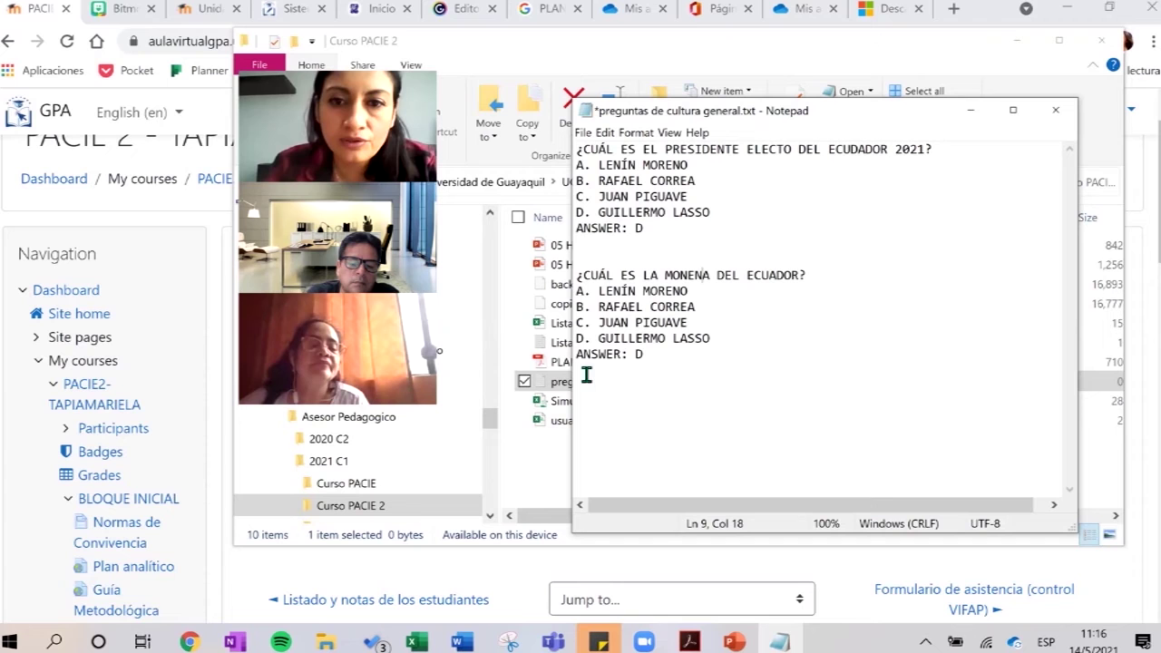
Replace options A–D with SUCRES, SOLES, DÓLARES and PESOS
drag(596, 290, 689, 290)
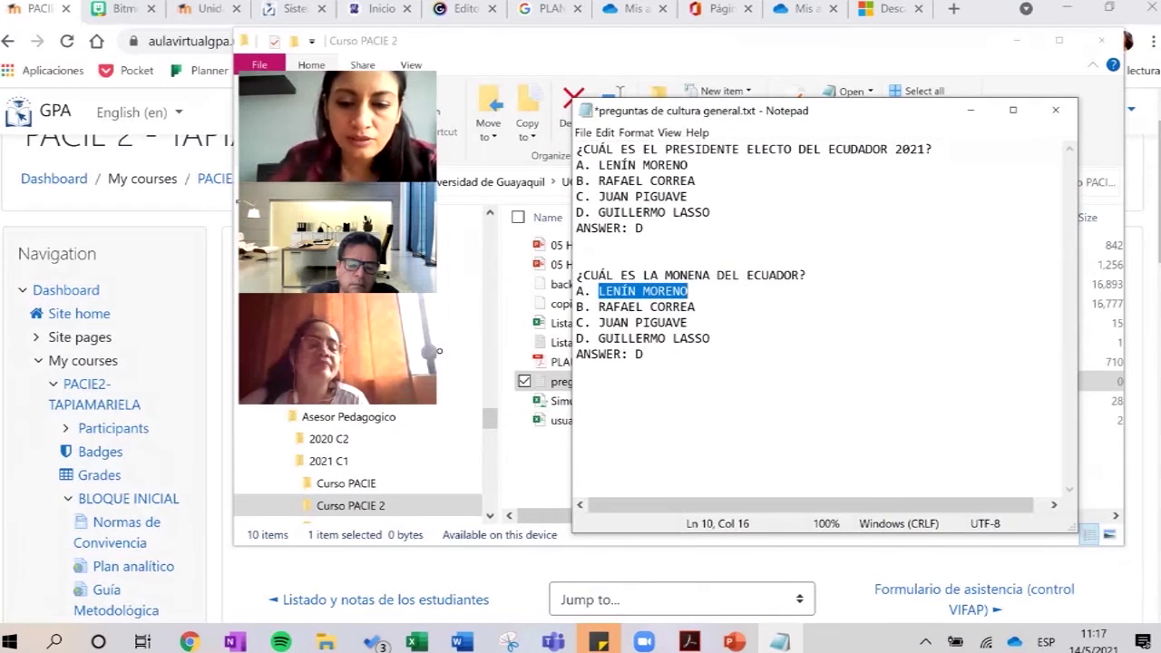
text(SUCRE)
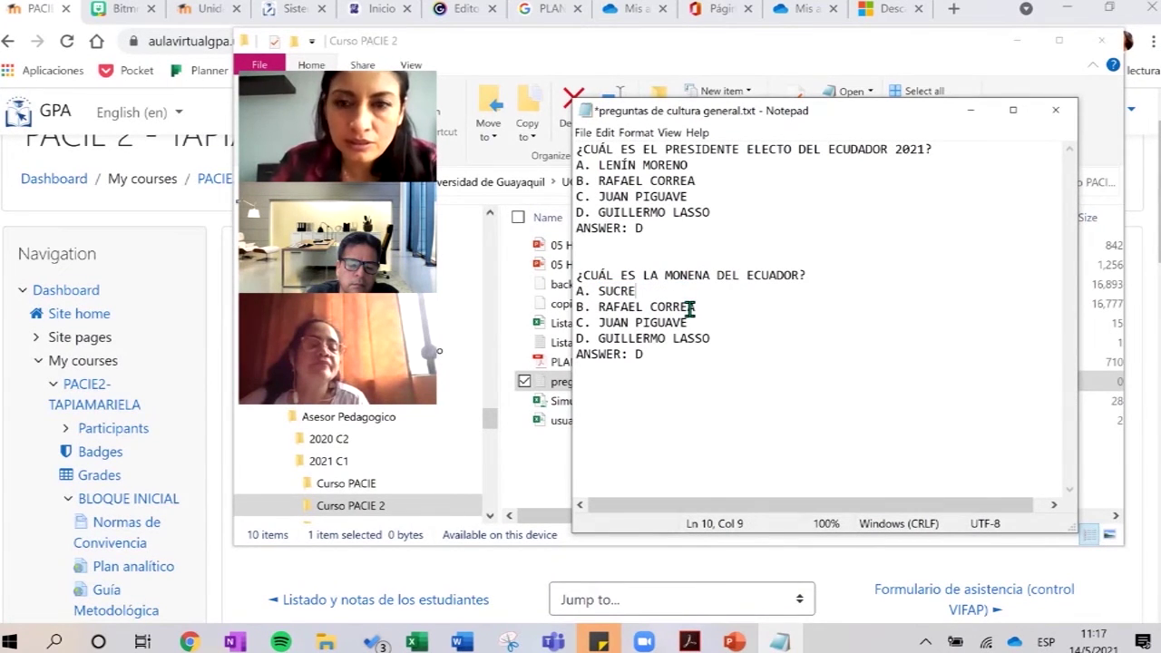
text(S)
click(689, 308)
key(BackSpace)
key(BackSpace)
key(BackSpace)
key(BackSpace)
key(BackSpace)
key(BackSpace)
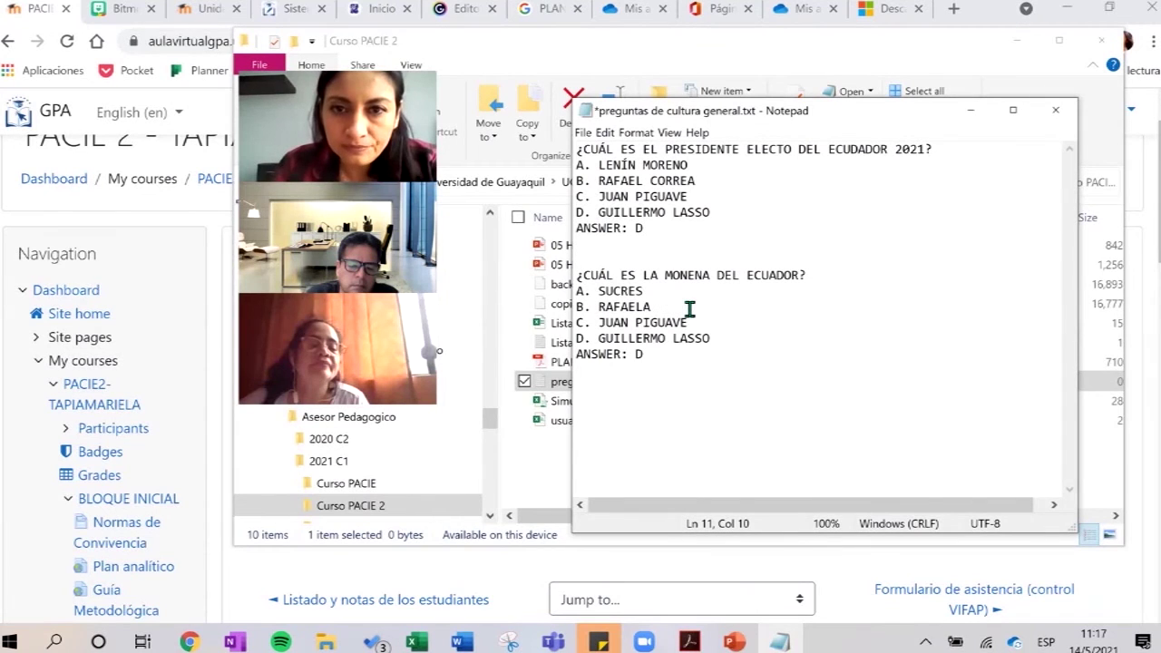
key(Delete)
key(BackSpace)
key(BackSpace)
key(BackSpace)
key(BackSpace)
key(BackSpace)
key(BackSpace)
text(SOLES)
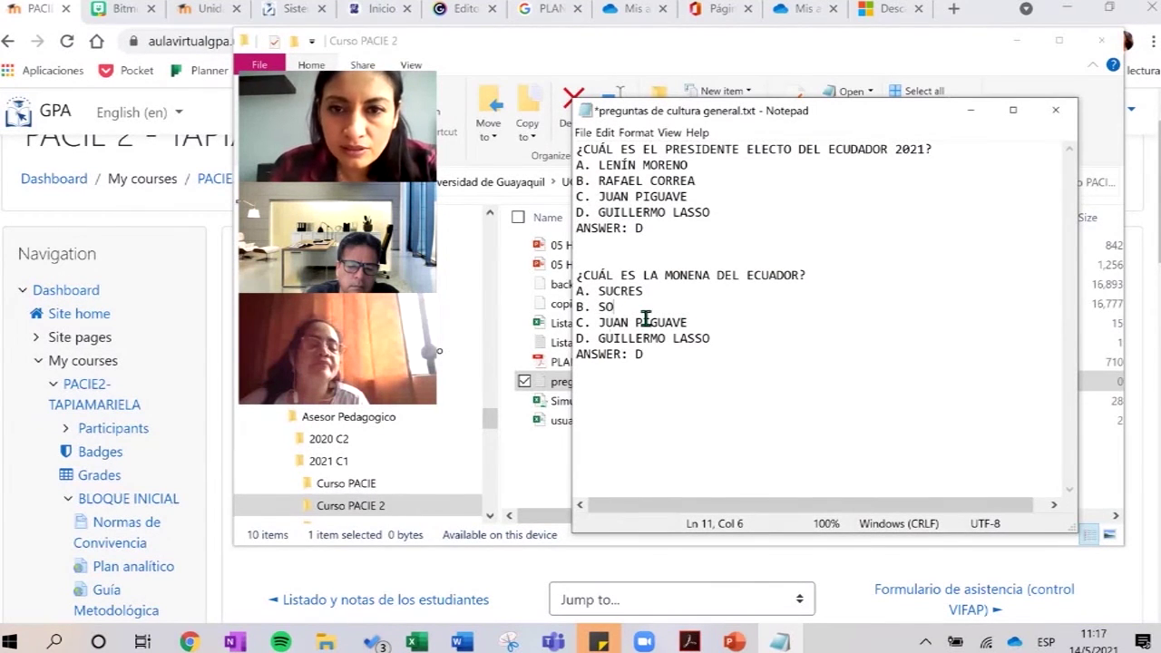
click(716, 319)
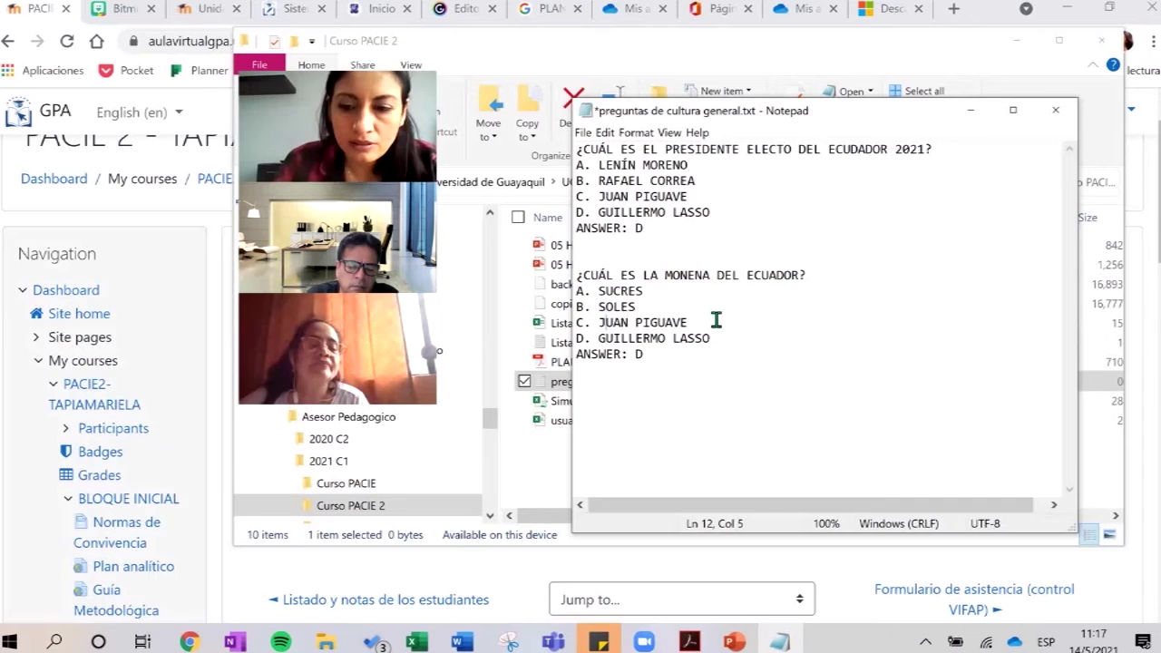
key(BackSpace)
key(BackSpace)
key(BackSpace)
key(BackSpace)
key(BackSpace)
key(BackSpace)
key(BackSpace)
key(BackSpace)
key(BackSpace)
key(BackSpace)
key(BackSpace)
key(BackSpace)
text(PESIS)
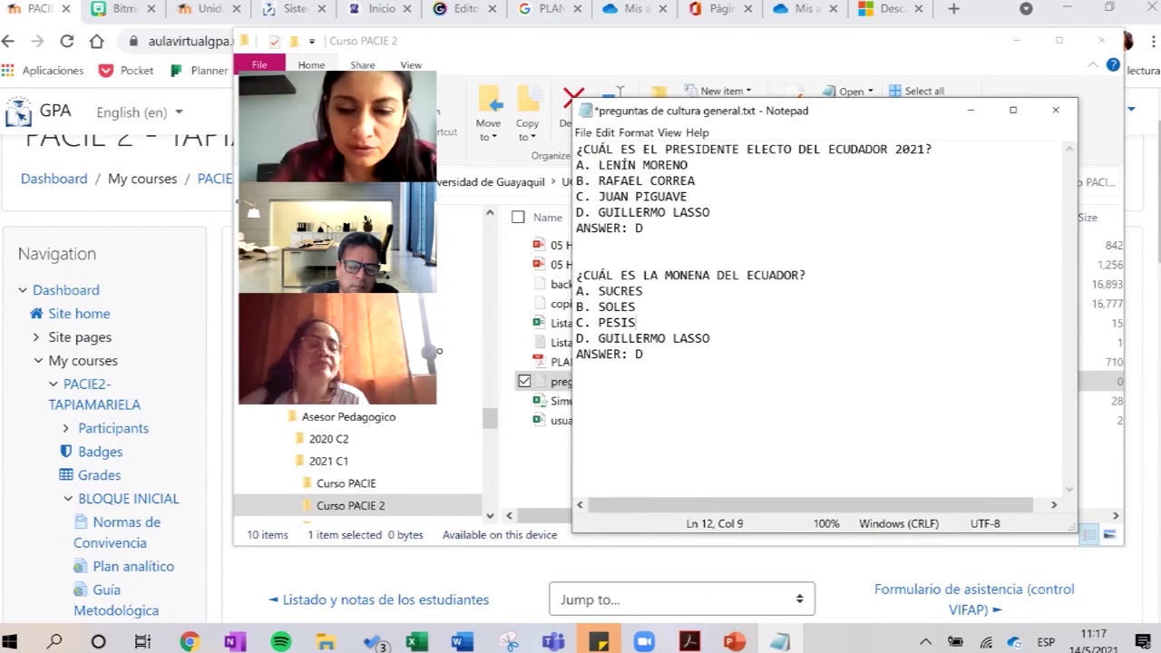
key(BackSpace)
key(BackSpace)
text(O)
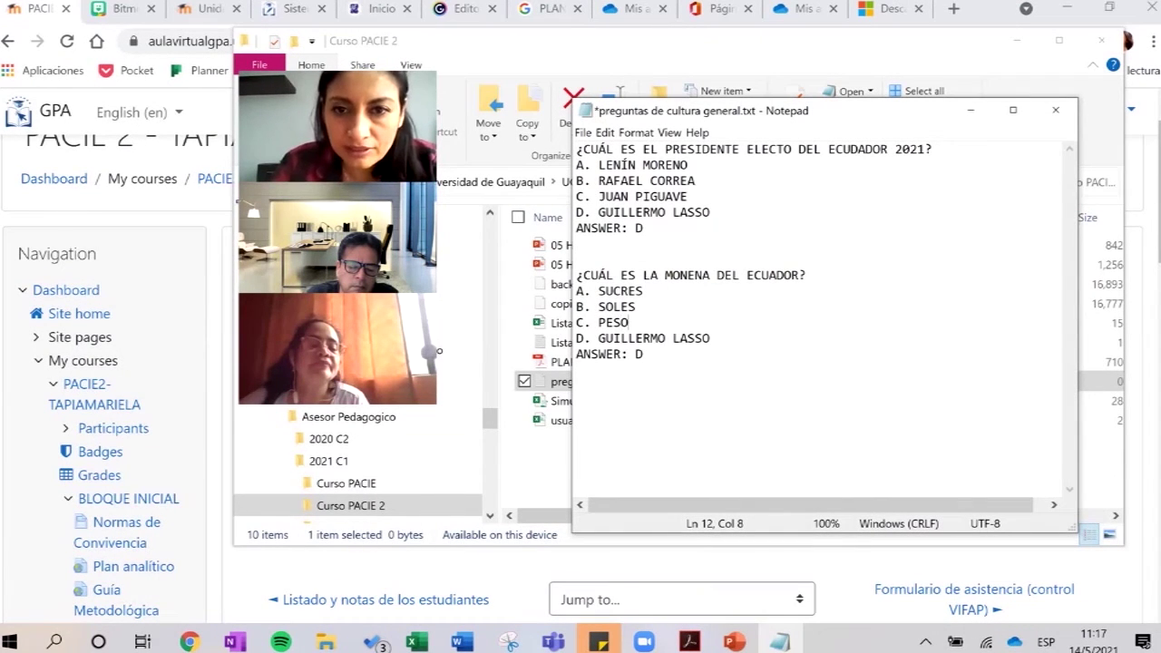
key(BackSpace)
key(BackSpace)
key(BackSpace)
key(BackSpace)
text(DÓLARES)
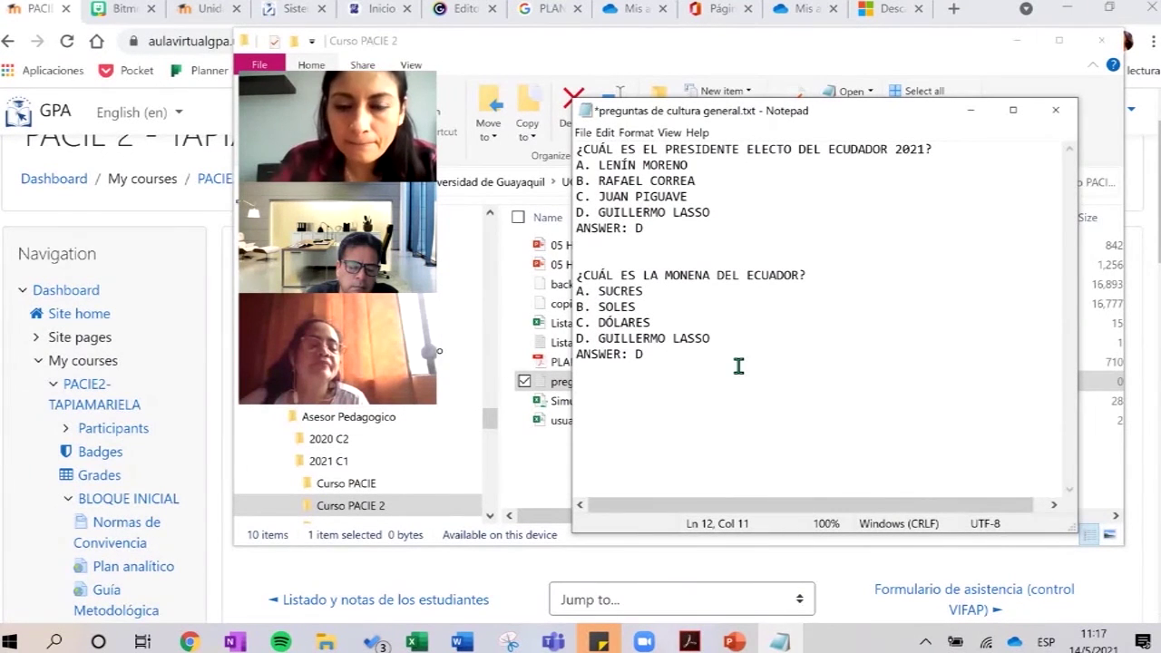
drag(597, 338, 711, 339)
text(PESOS)
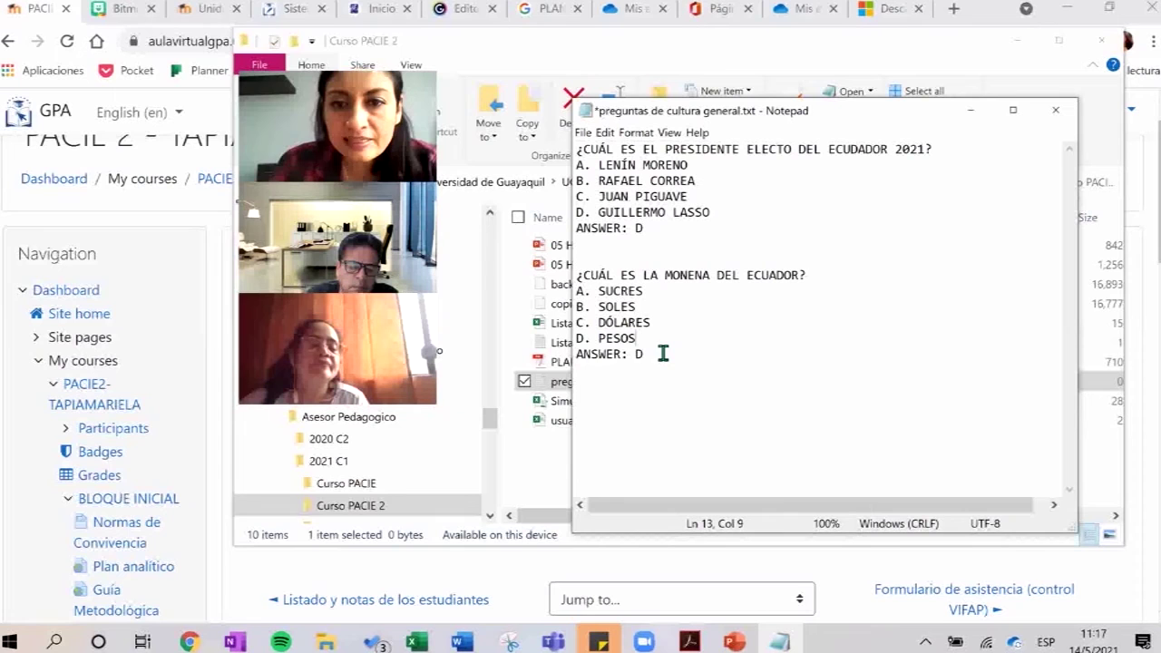
Change the answer line to ANSWER: C and start a new line
click(643, 354)
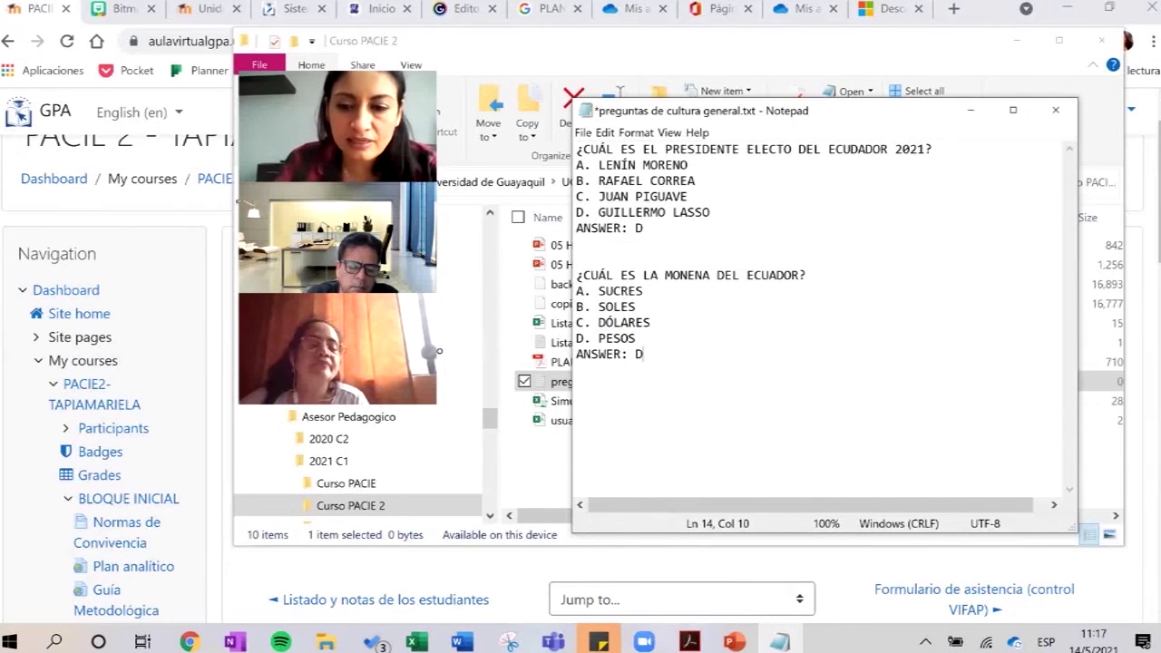
key(BackSpace)
text(C)
key(Return)
key(Return)
Type the third question ¿CUÁNDO TERMINÓ LA SEGUNDA GUERRA MUNDIAL? and fix its typos
text(¿C)
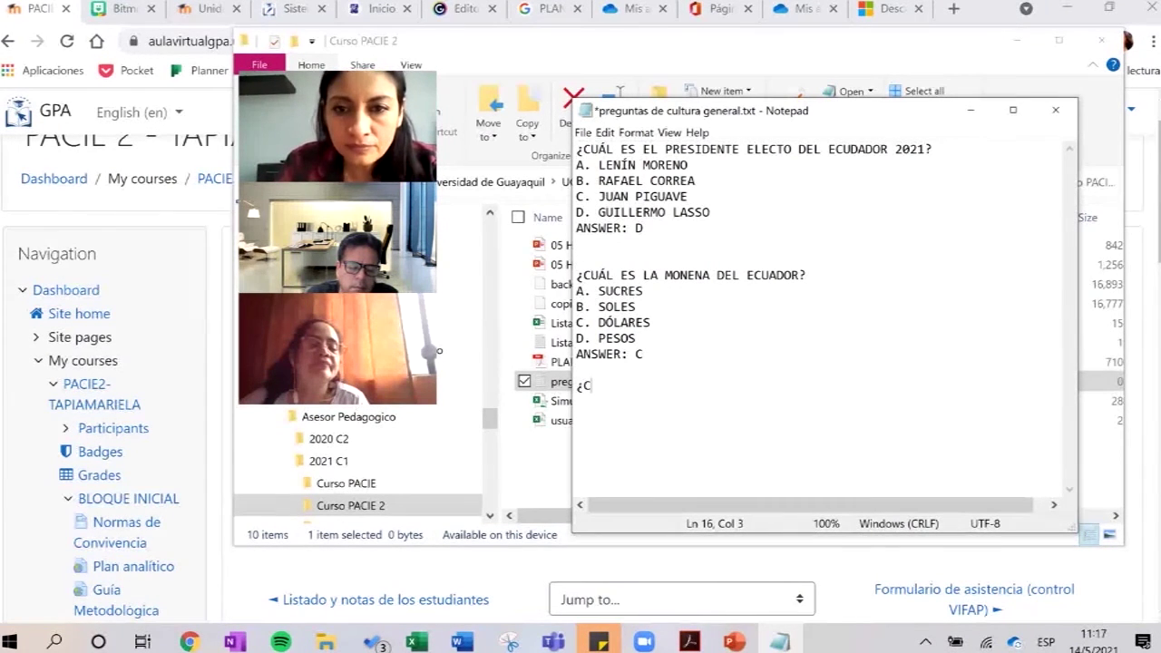
text(UÁNDO TERM)
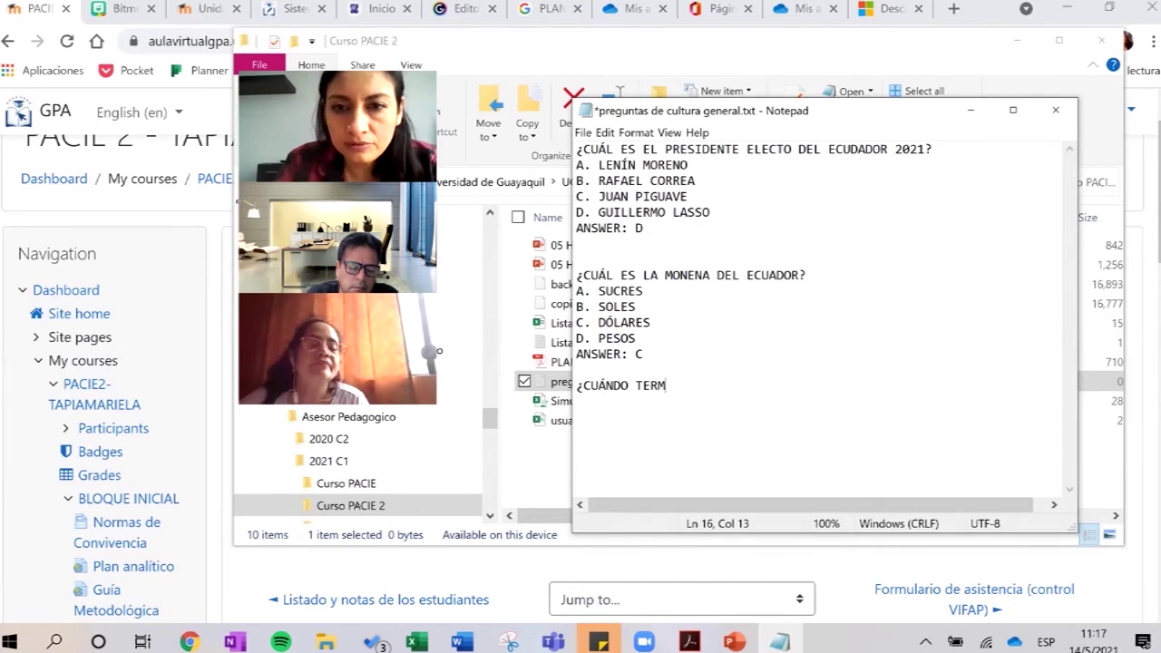
text(INÓ LA SEG)
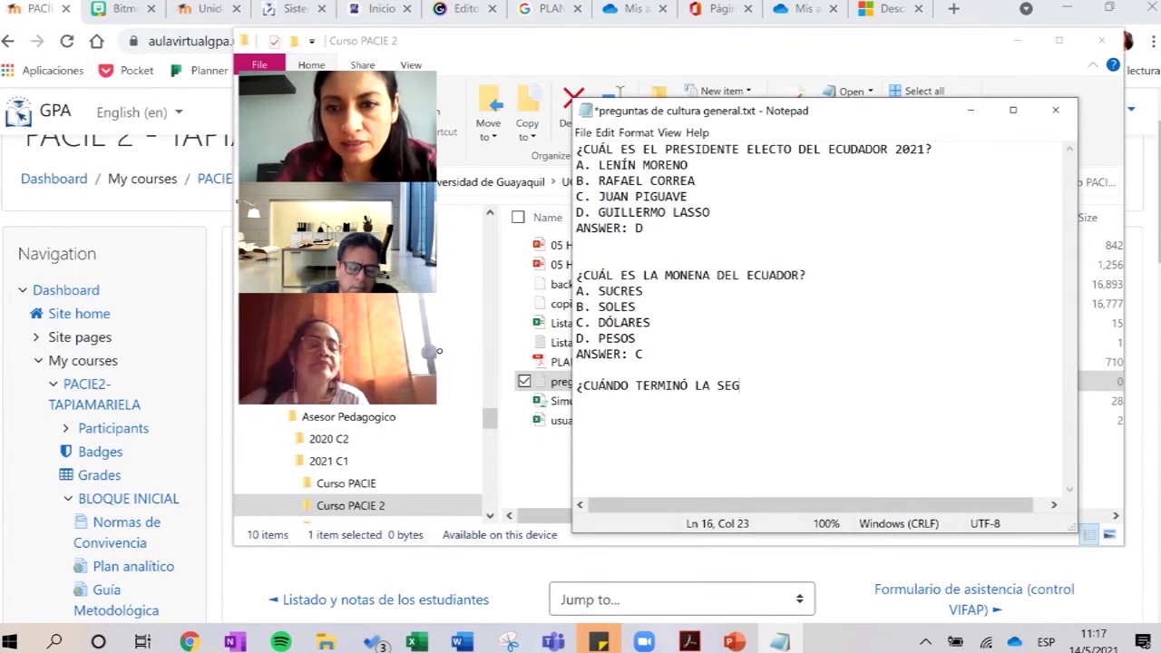
text(UNDA GERR)
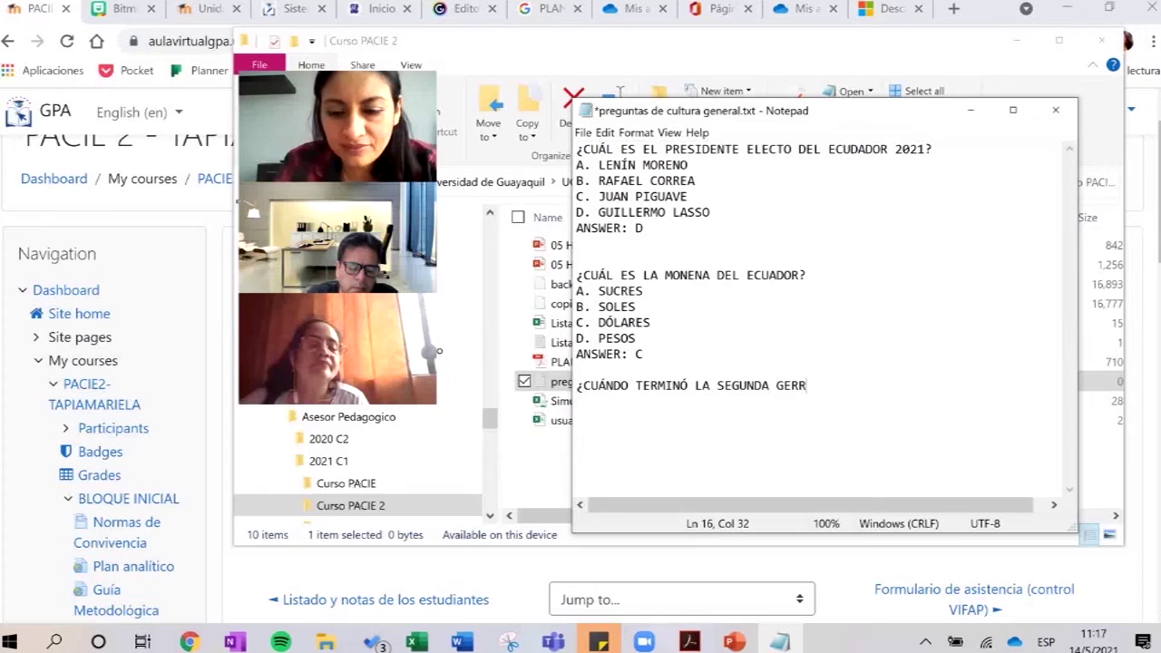
text(A )
text(MUNDIAL)
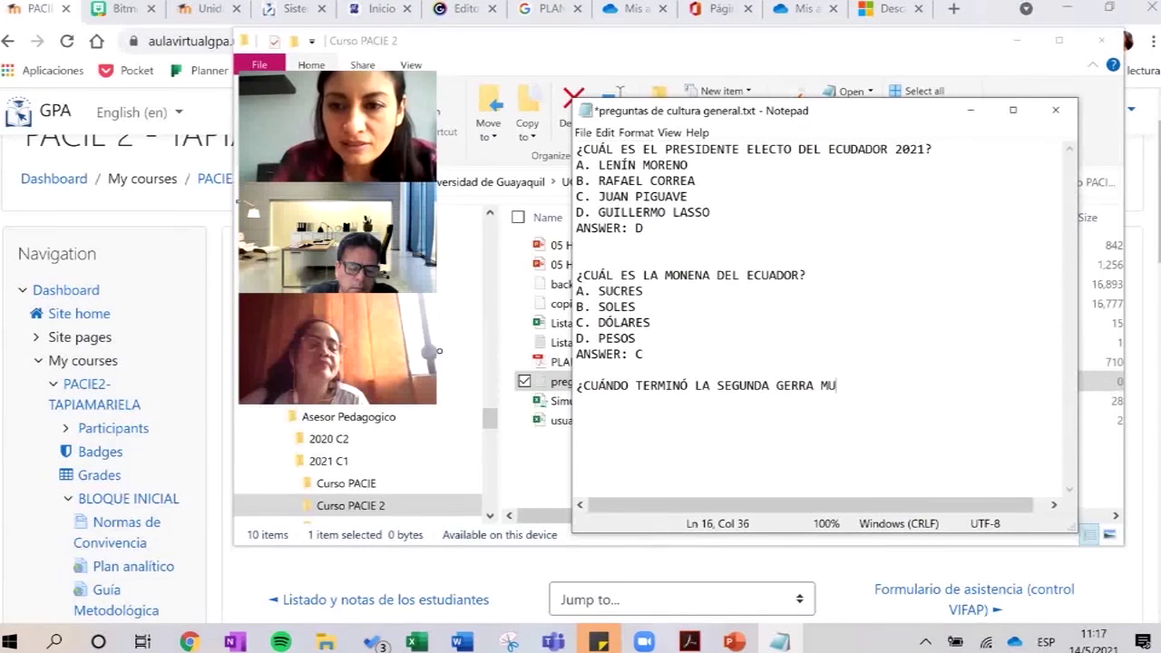
key(BackSpace)
key(BackSpace)
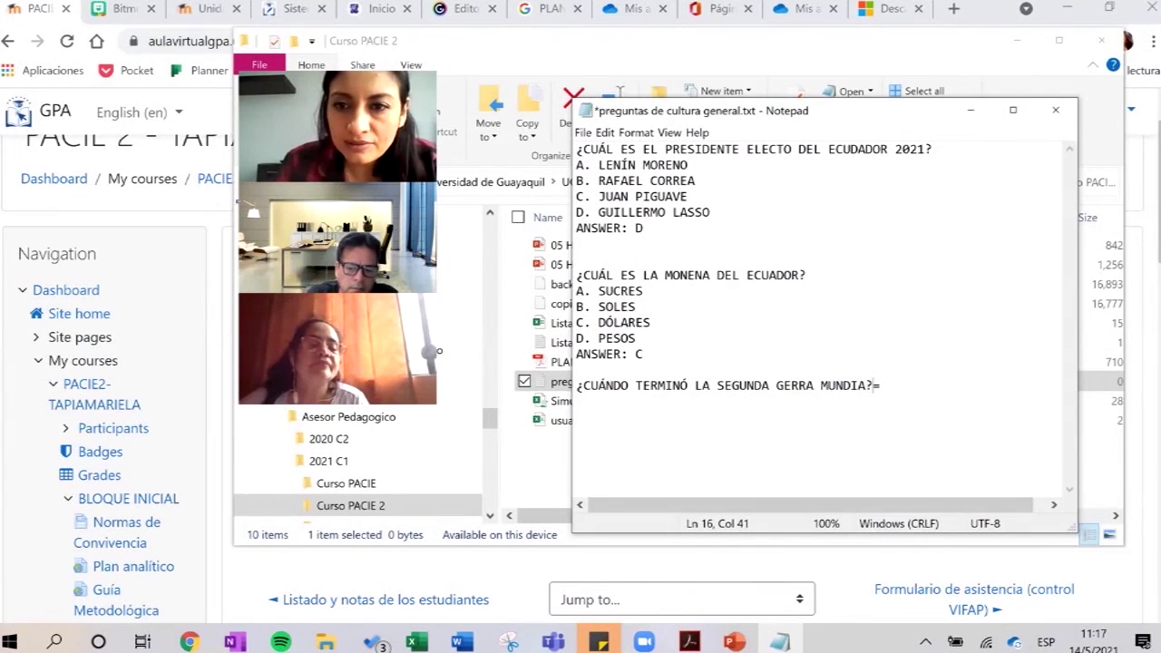
text(?)
key(Left)
key(Left)
key(Left)
key(Left)
key(Left)
key(Left)
key(Left)
key(Left)
key(Left)
key(Left)
key(Left)
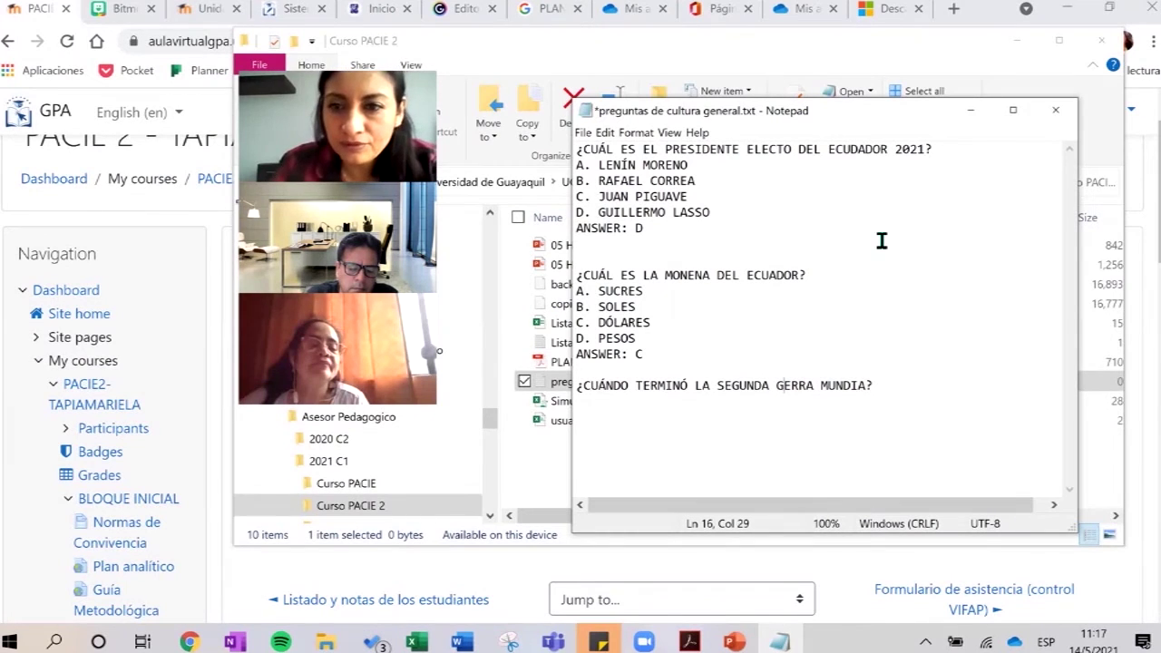
text(U)
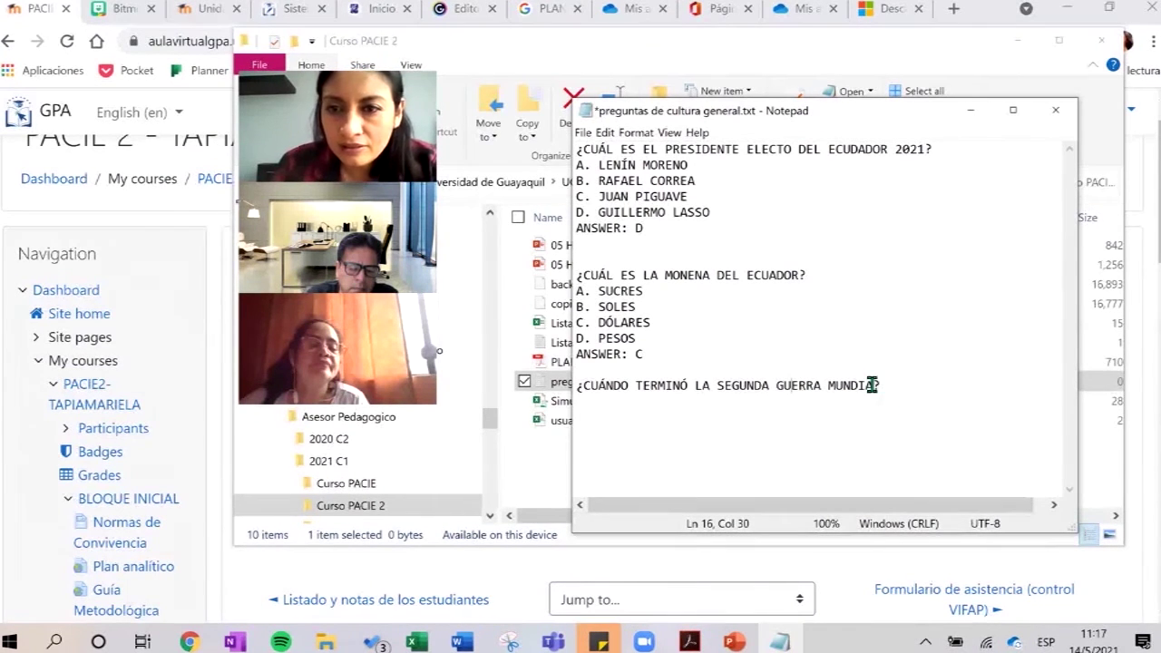
key(Up)
click(893, 378)
key(Left)
text(L)
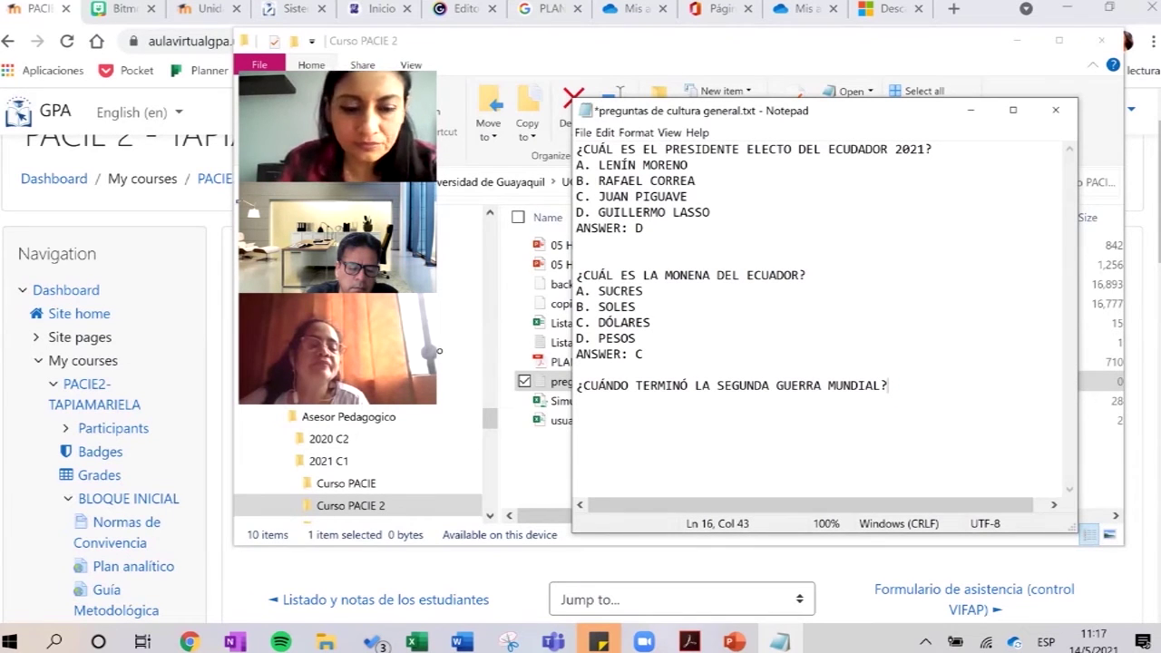
Add options A. 1917, B. 1942, C. 1921, D. 1945 and the line ANSWER: D
key(Return)
text(A. )
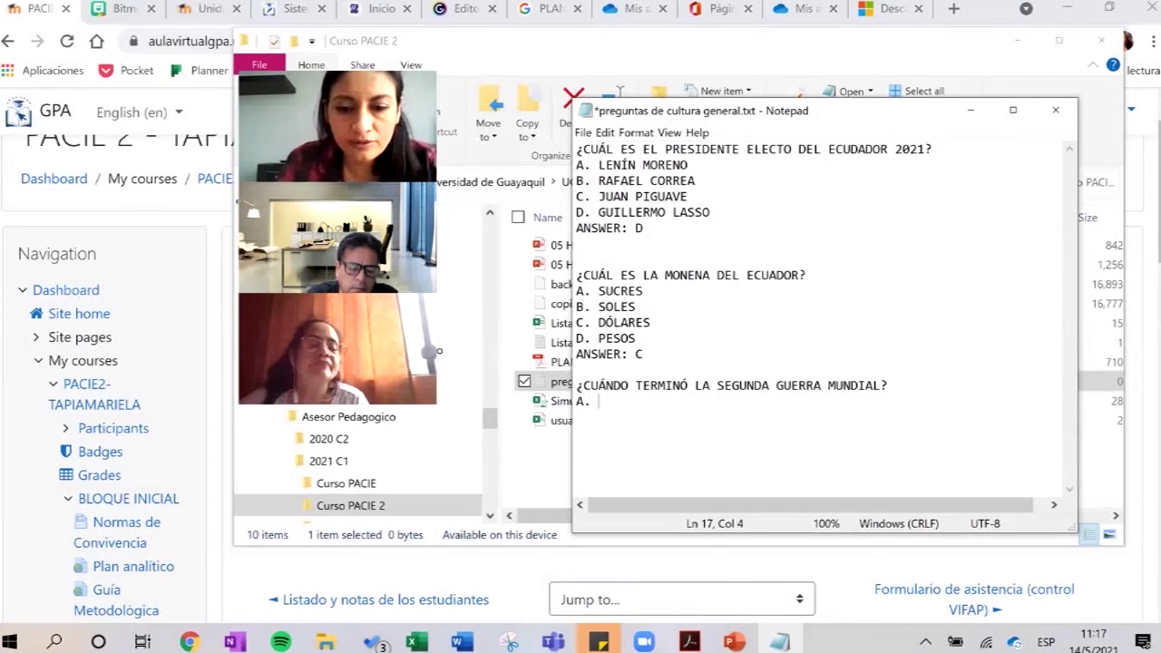
text(1917)
key(Return)
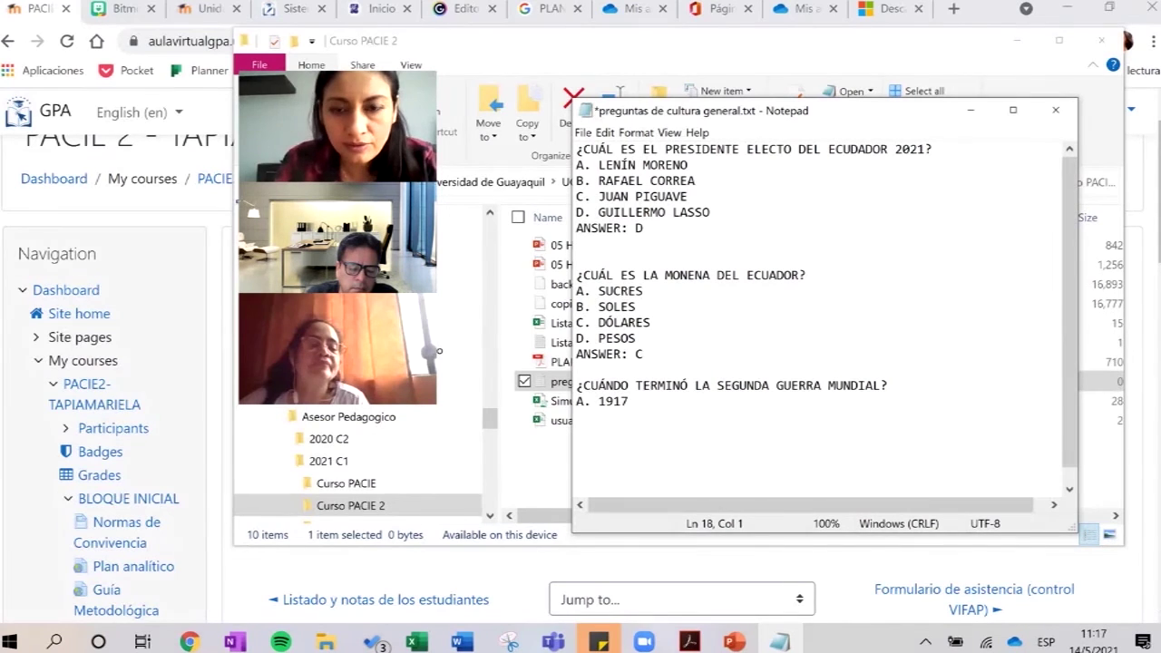
text(B. )
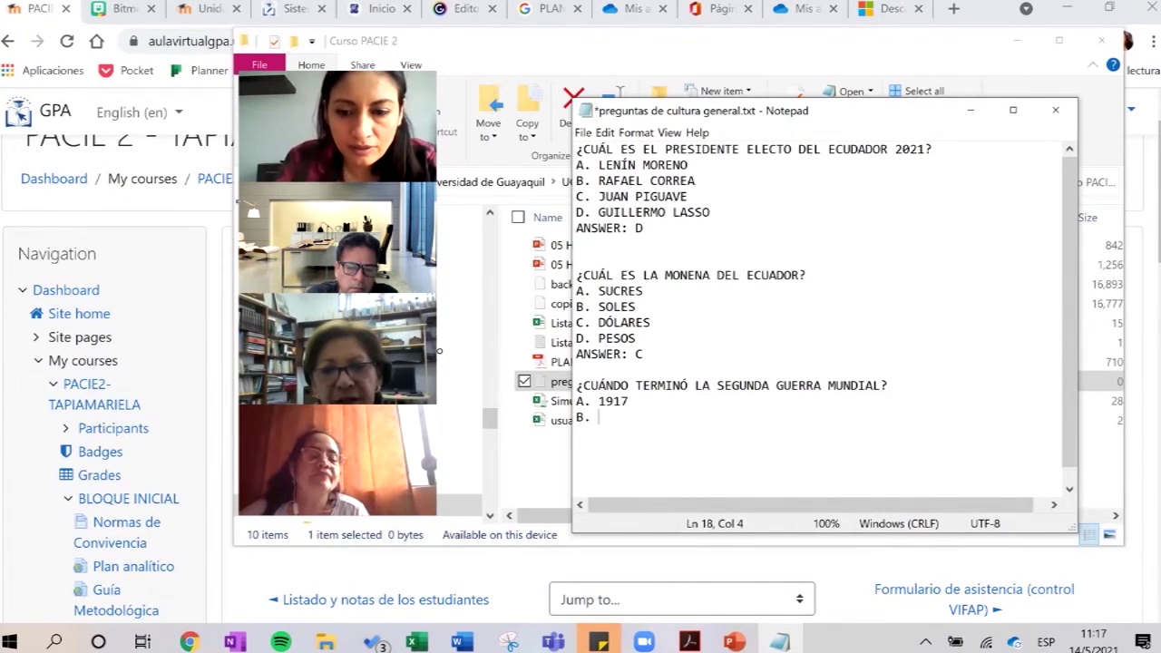
text(1942)
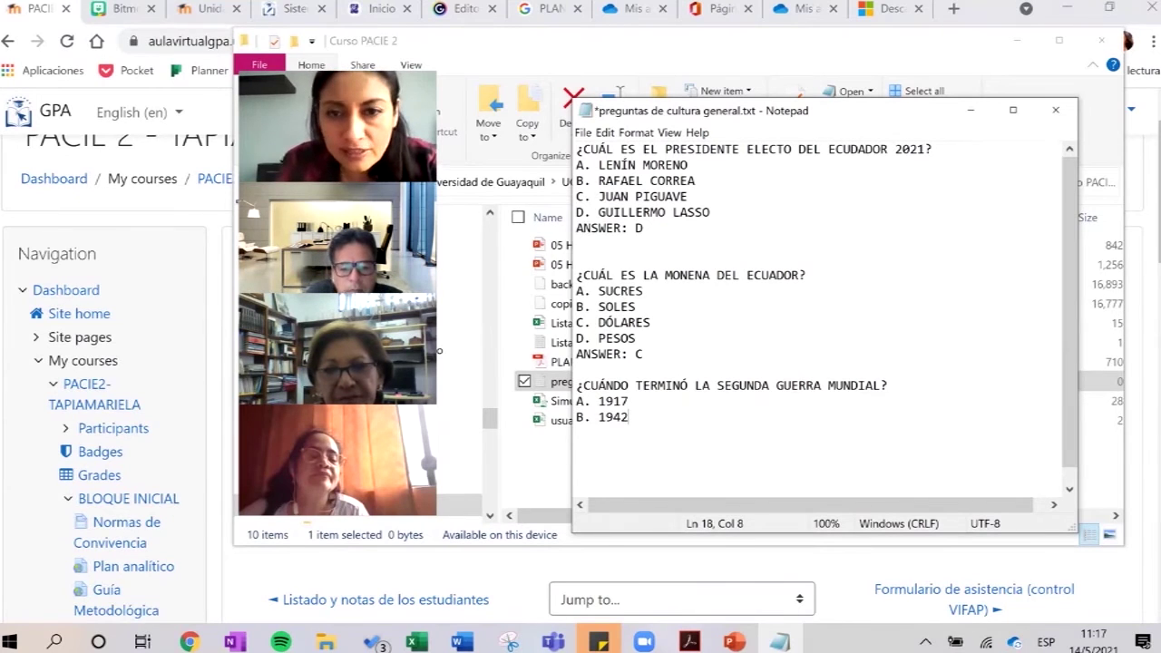
key(Return)
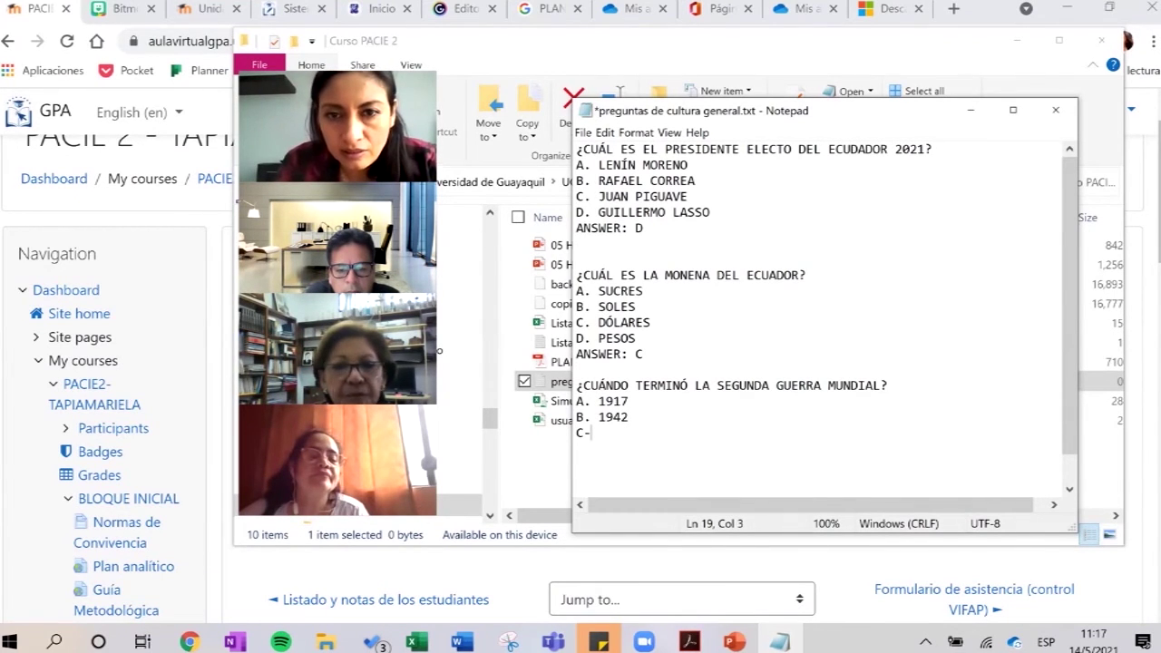
text(C. 1921)
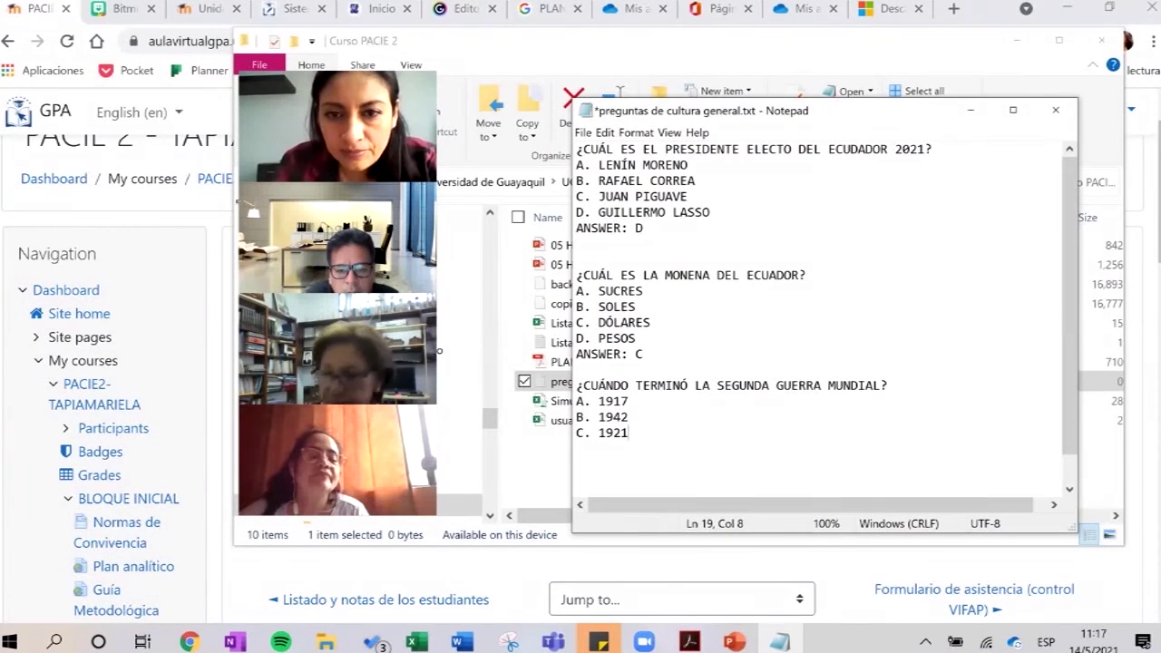
key(Return)
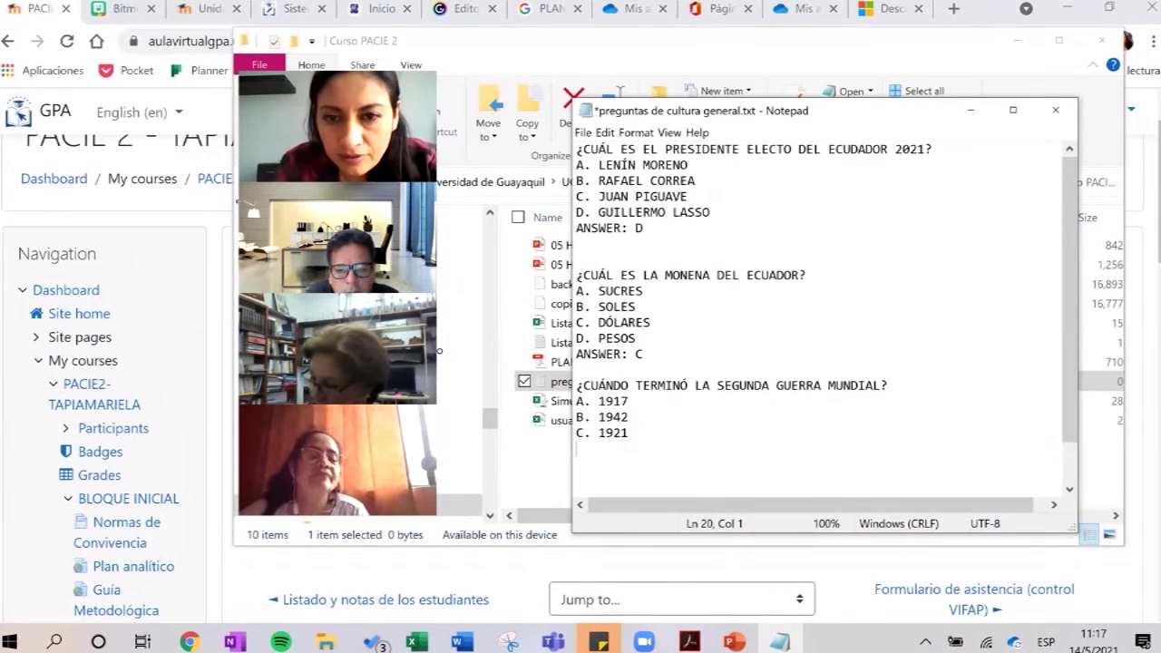
text(D. )
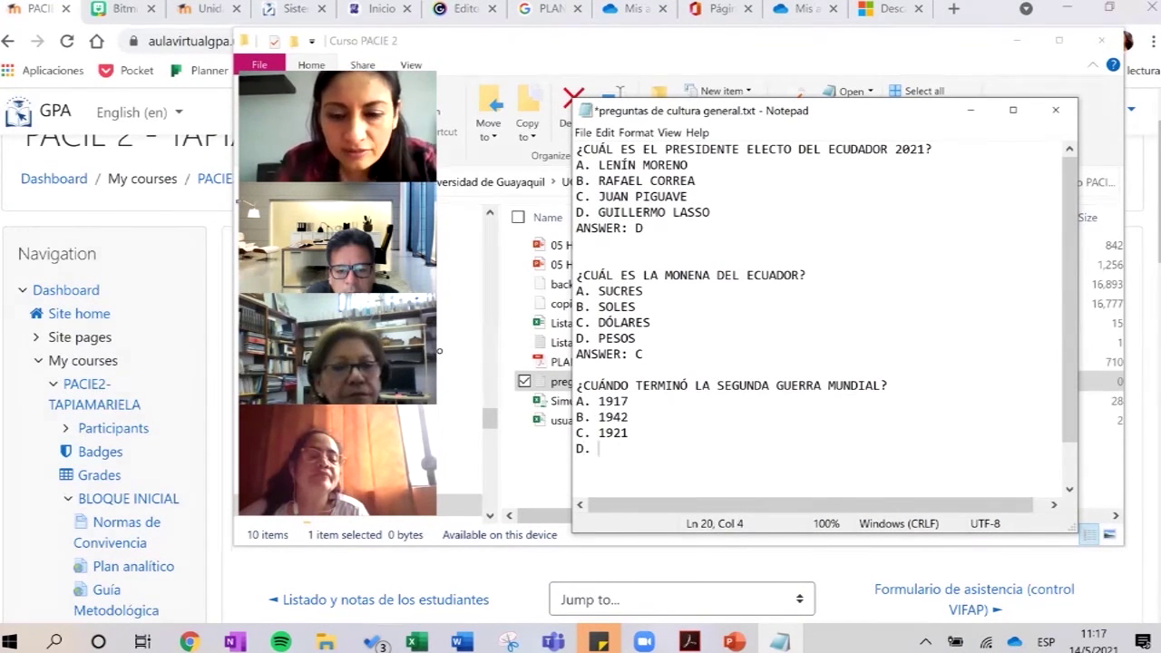
text(1945)
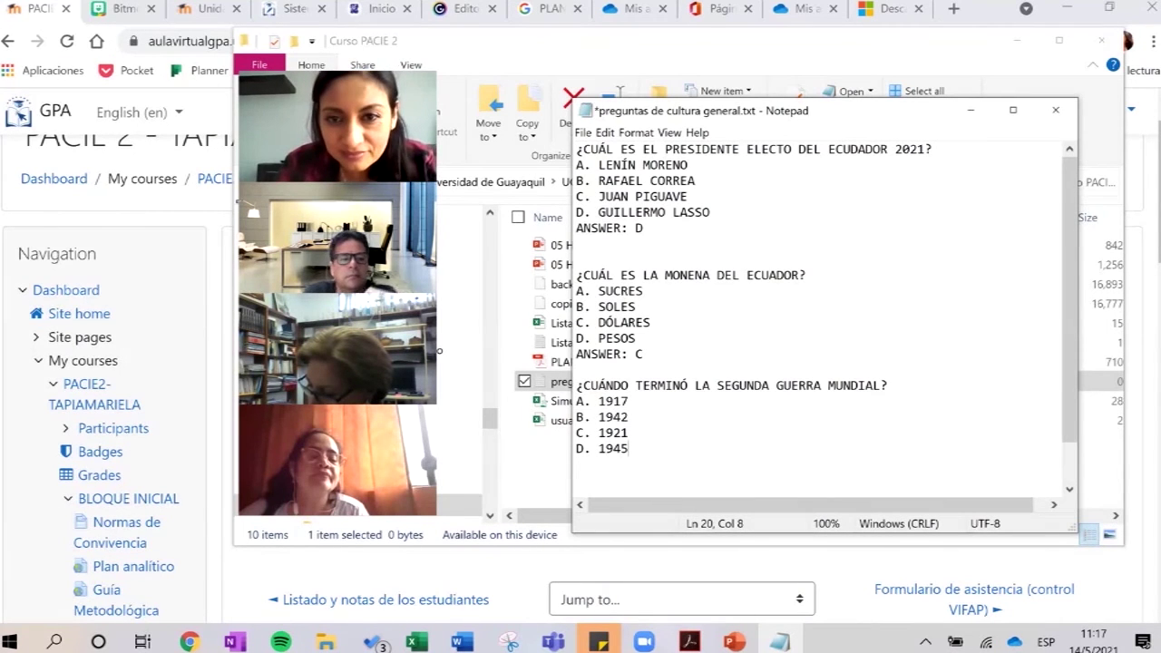
key(Return)
text(ANSW)
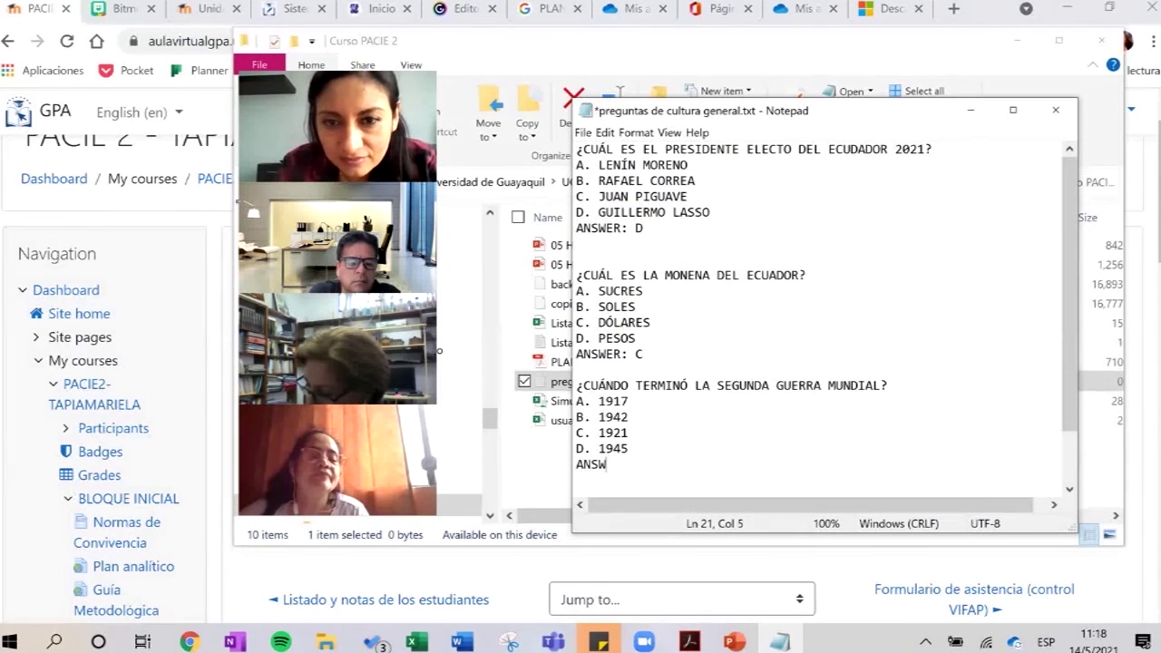
text(ER: )
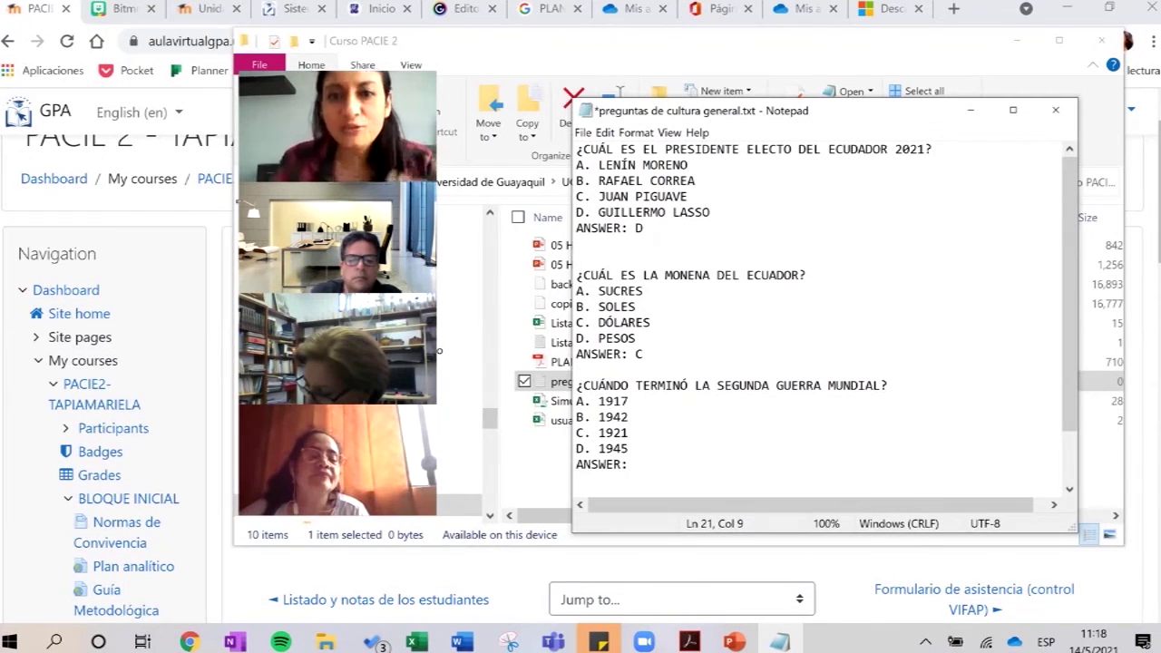
text(D)
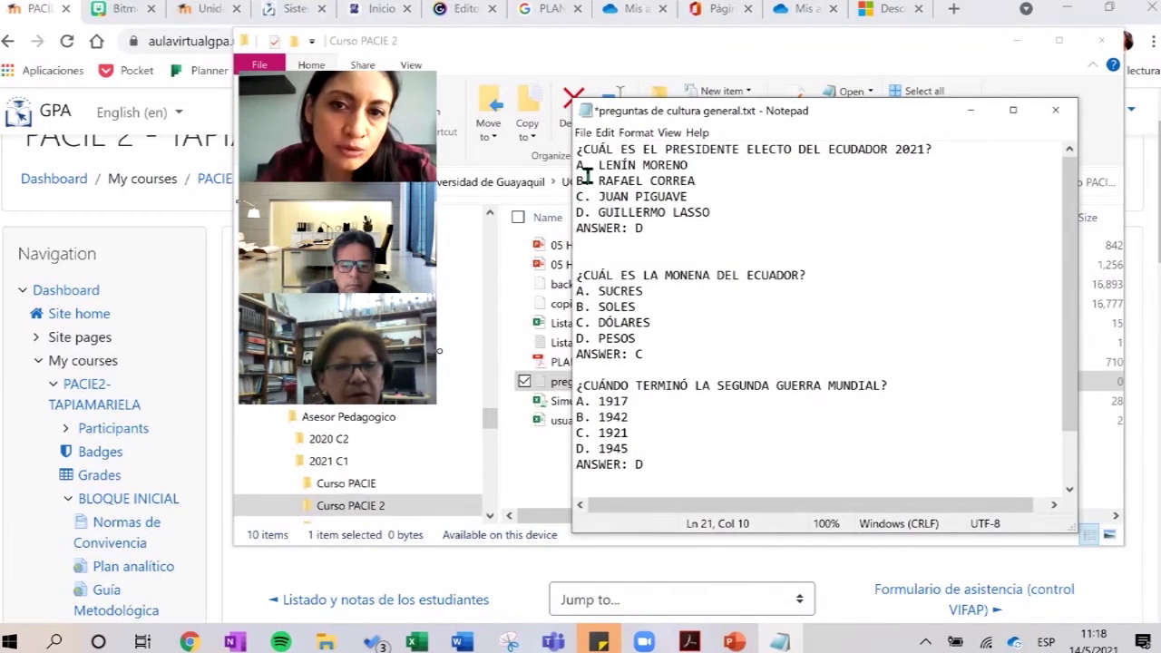
Check the first question's answer letter, then delete the last answer letter at the document's end
double_click(639, 229)
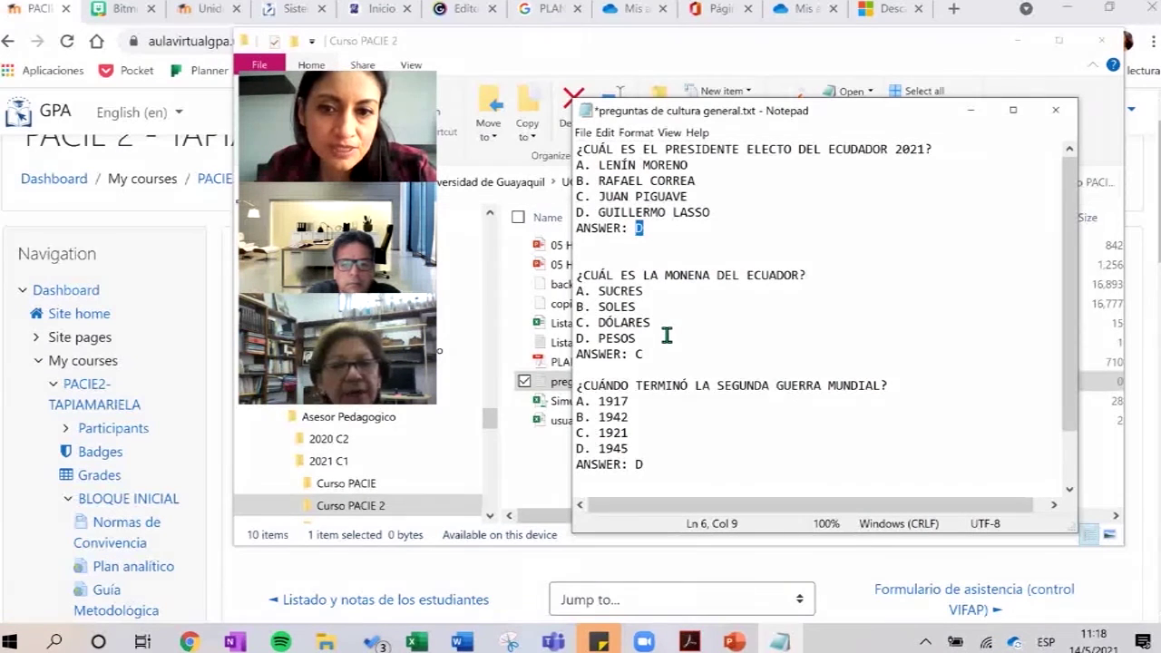
key(ctrl+End)
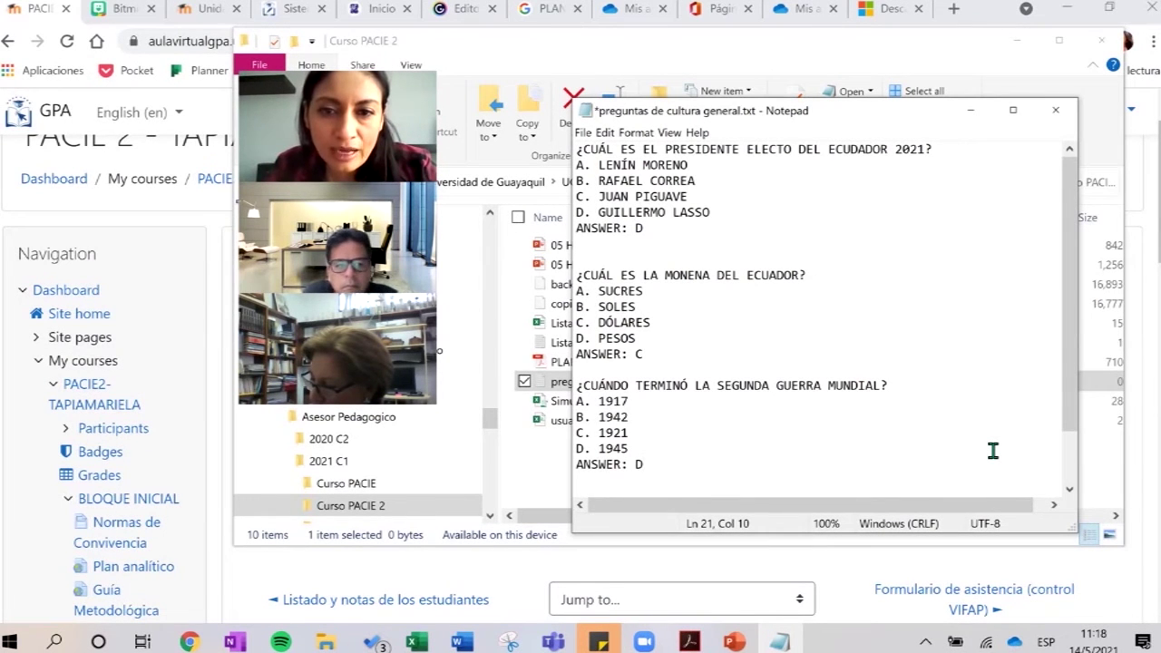
key(BackSpace)
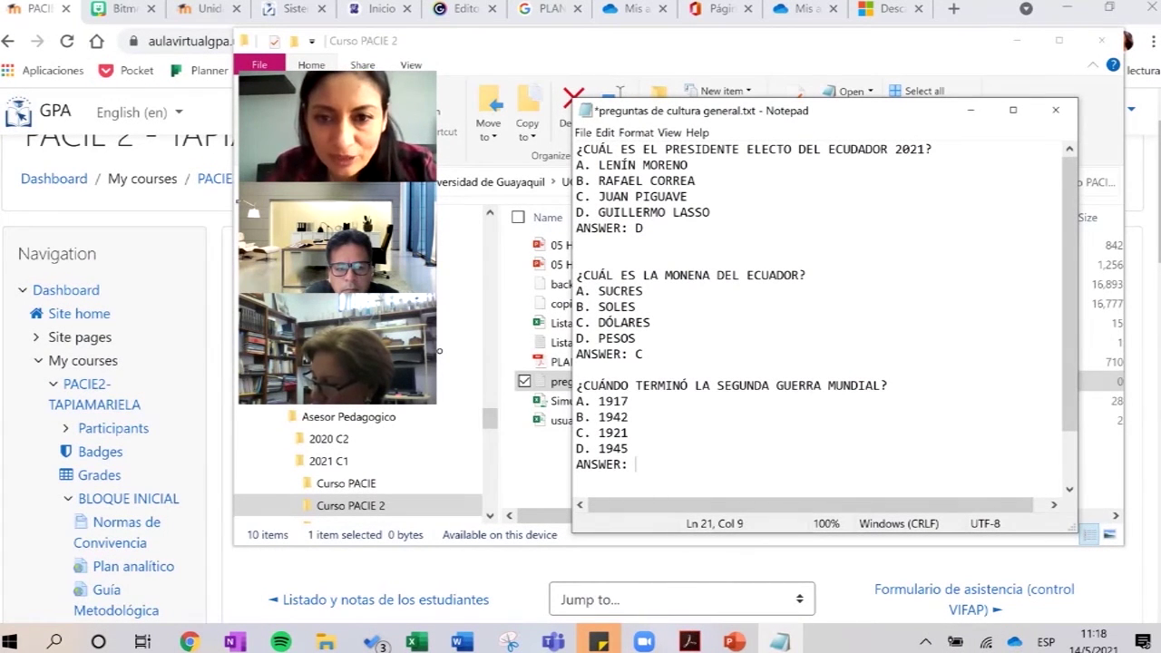
Restore ANSWER: D and type the fourth question ¿CUÁL ES EL PRIMER COLOR DE LA BANDERA DEL ECUADOR?
text(D)
key(Return)
key(Return)
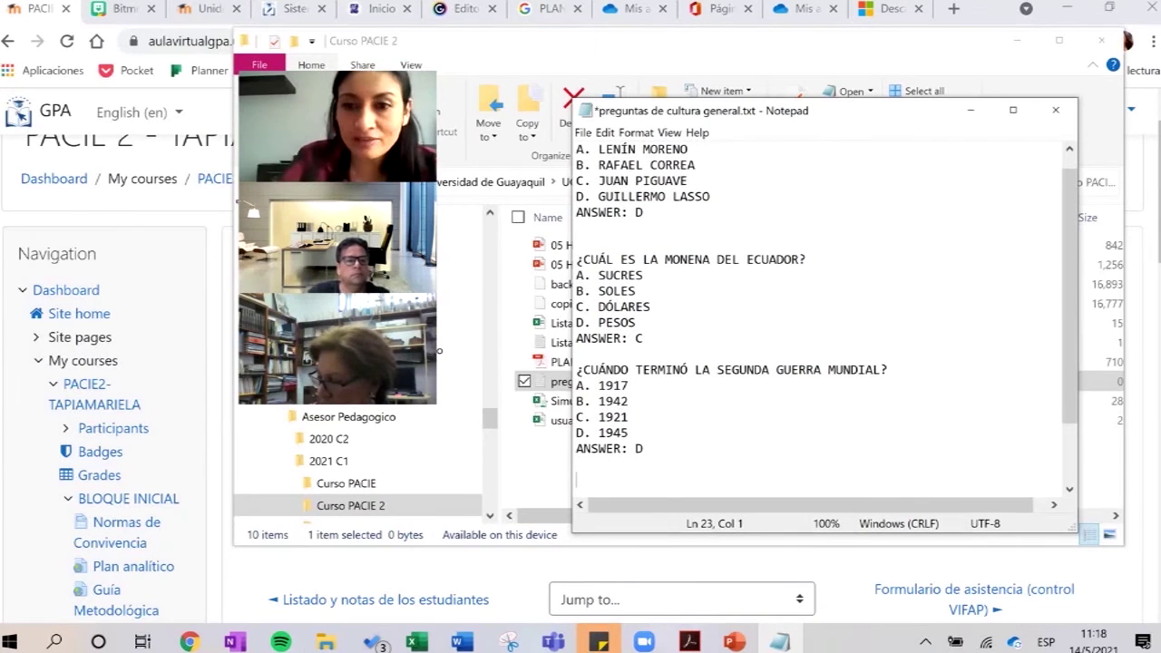
text(¿)
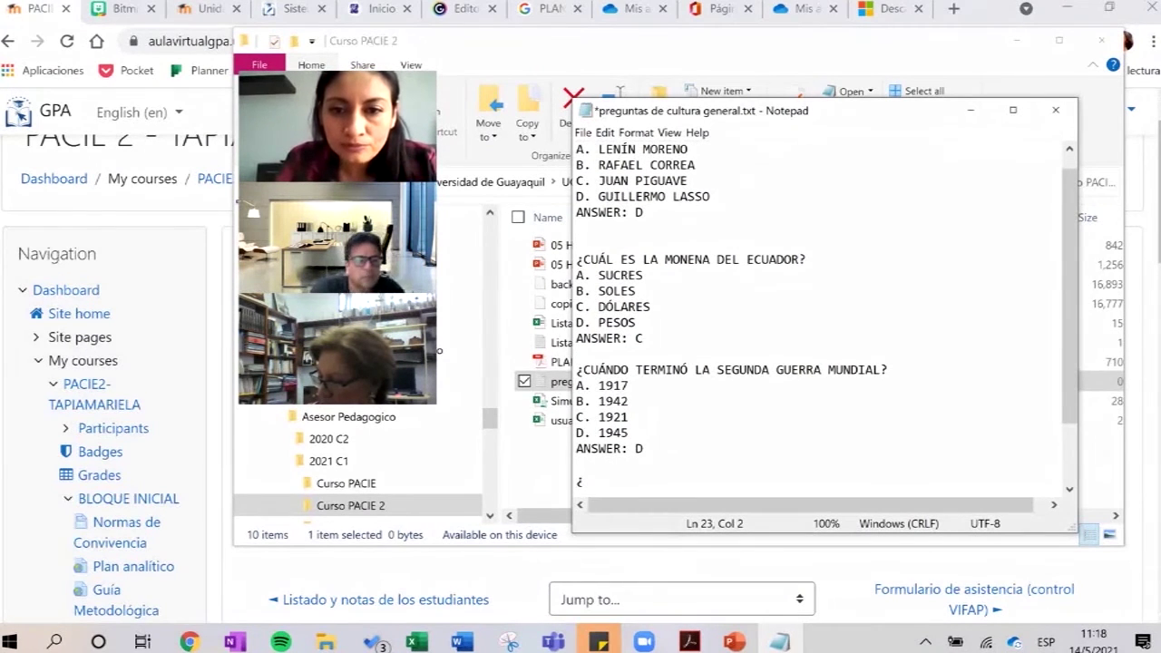
text(C)
key(BackSpace)
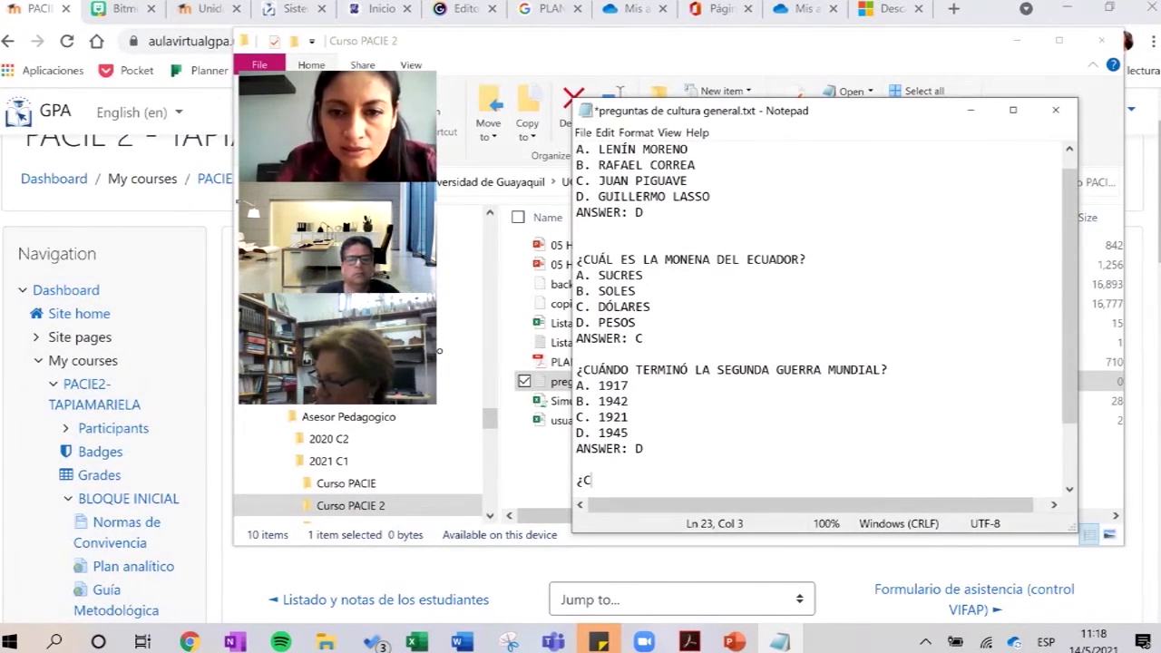
text(UÁL ES EL PR)
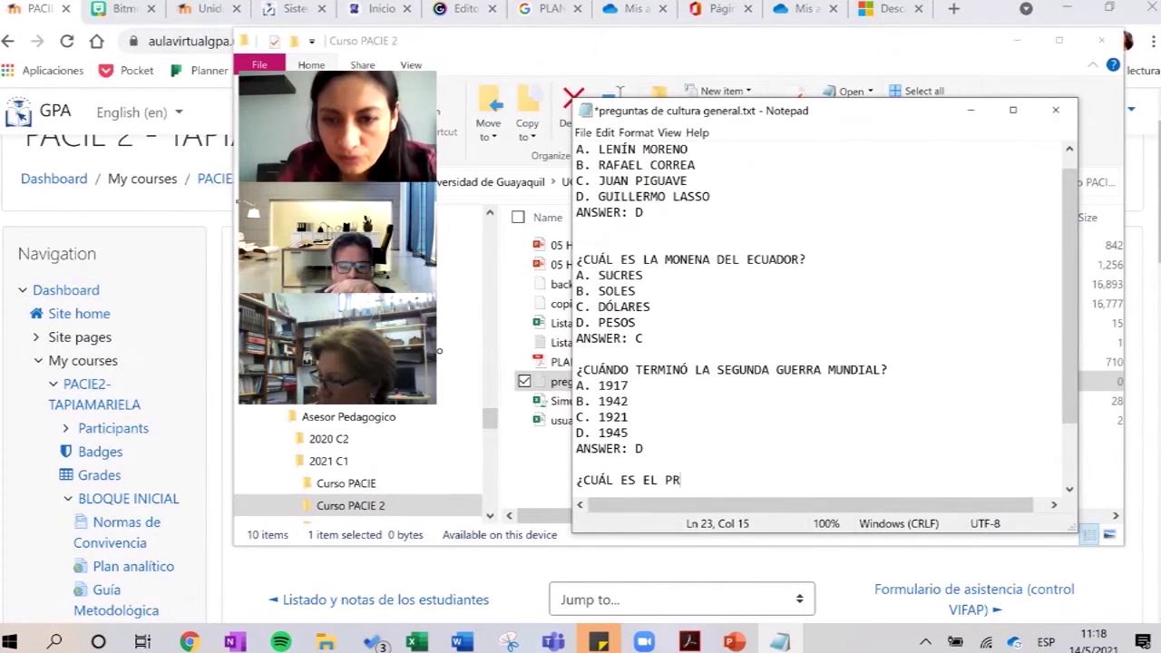
text(IMER CO)
key(BackSpace)
key(BackSpace)
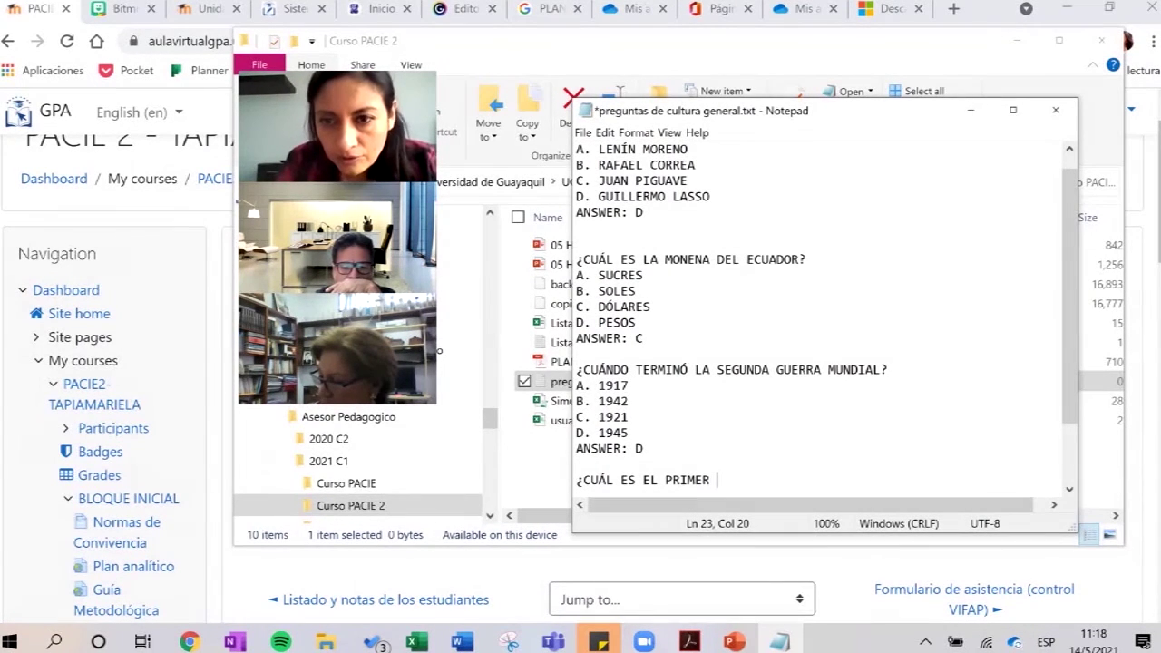
text(COLOR DE LA B)
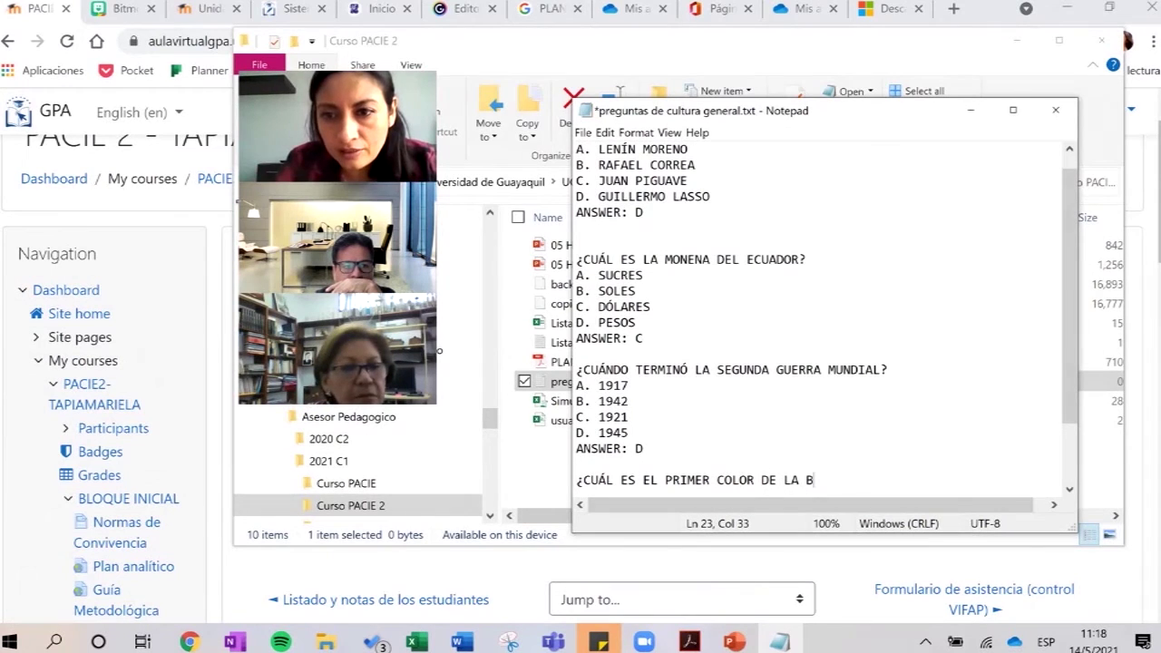
text(ANDERA DEL ECUADOR?)
key(Return)
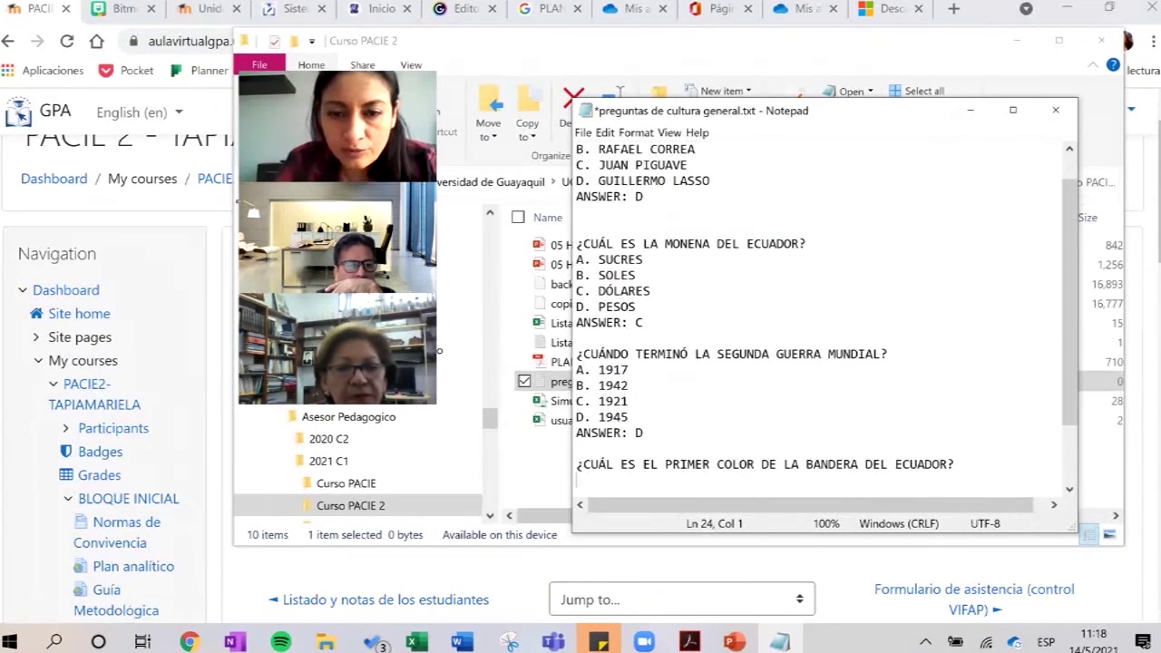
Add options AMARILLO, ROJO, AZUL and NARANJA, then the line ANSWER: D
text(A. )
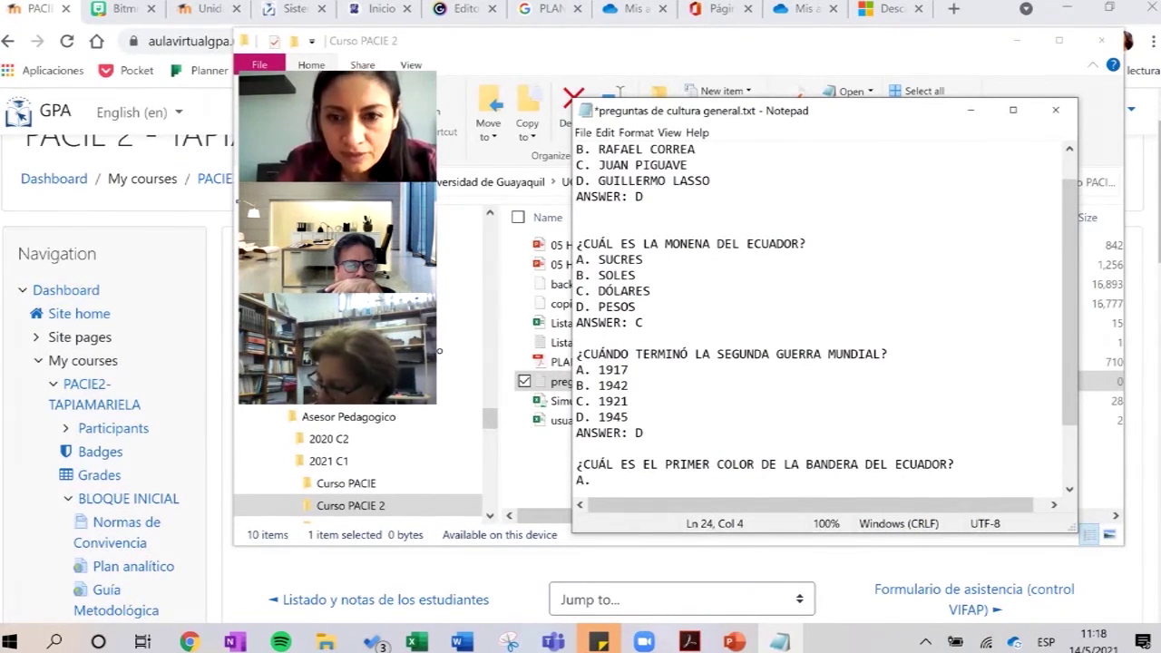
text(AMARILL)
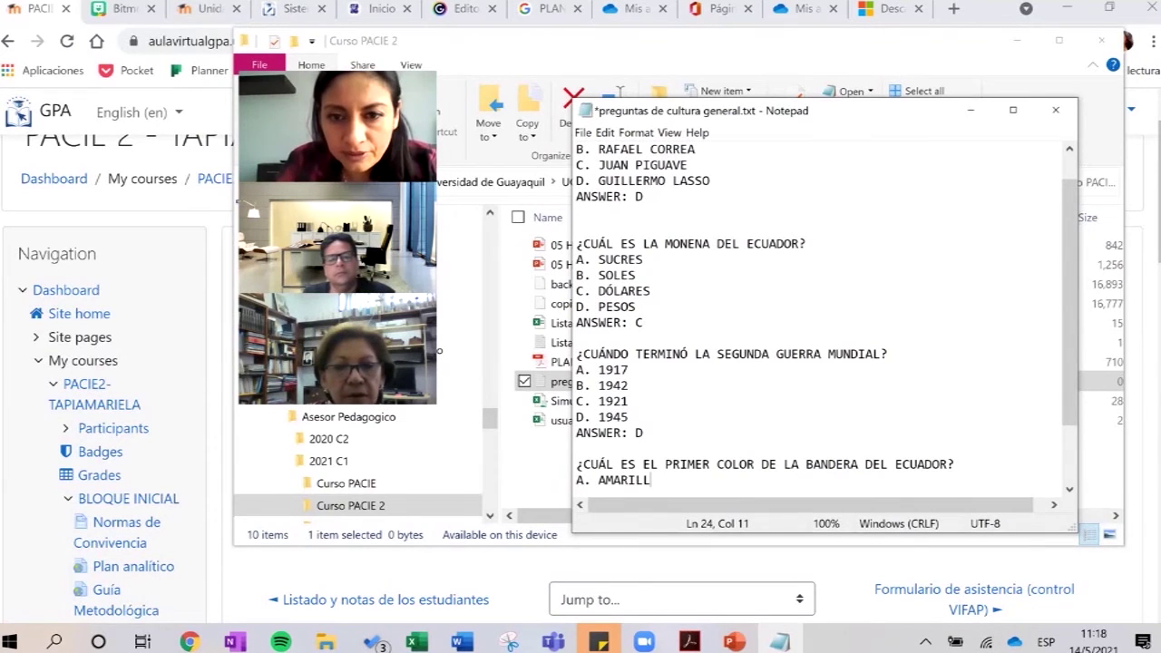
text(O)
key(Return)
text(B. ROJO)
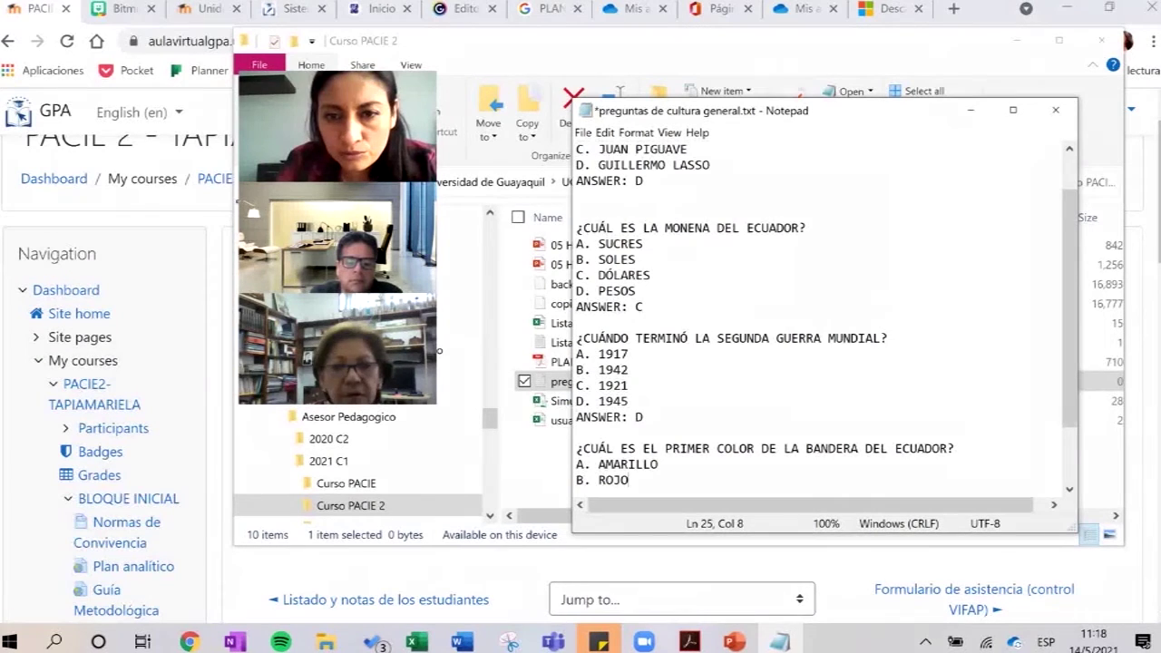
key(Return)
text(C. )
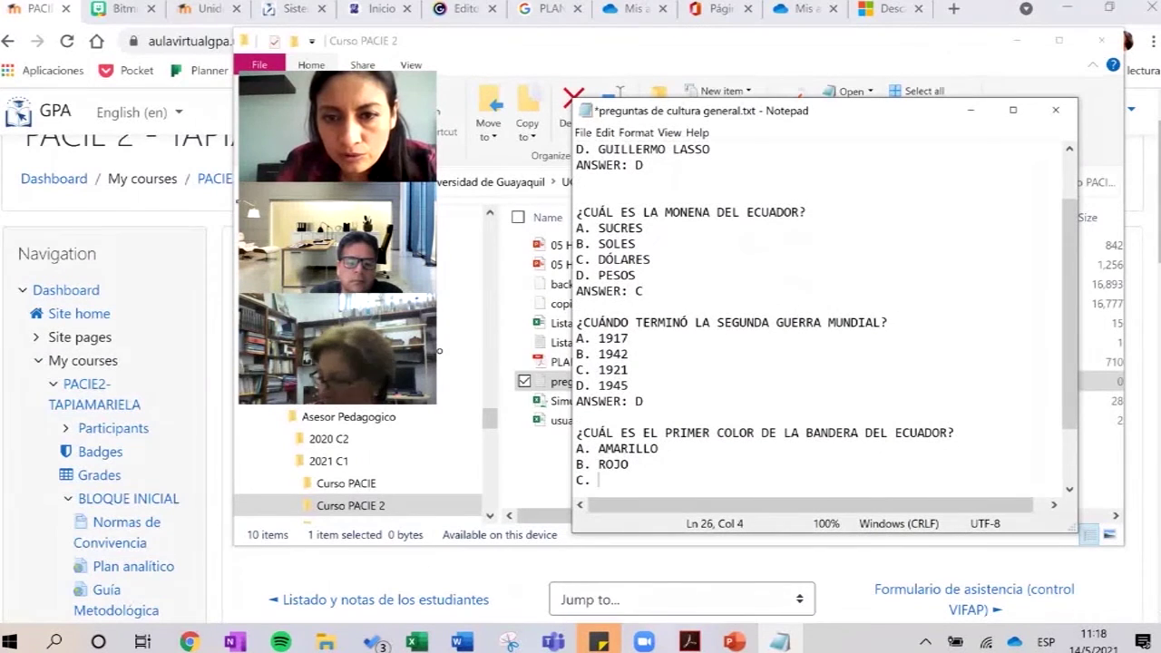
text(AZUL)
key(Return)
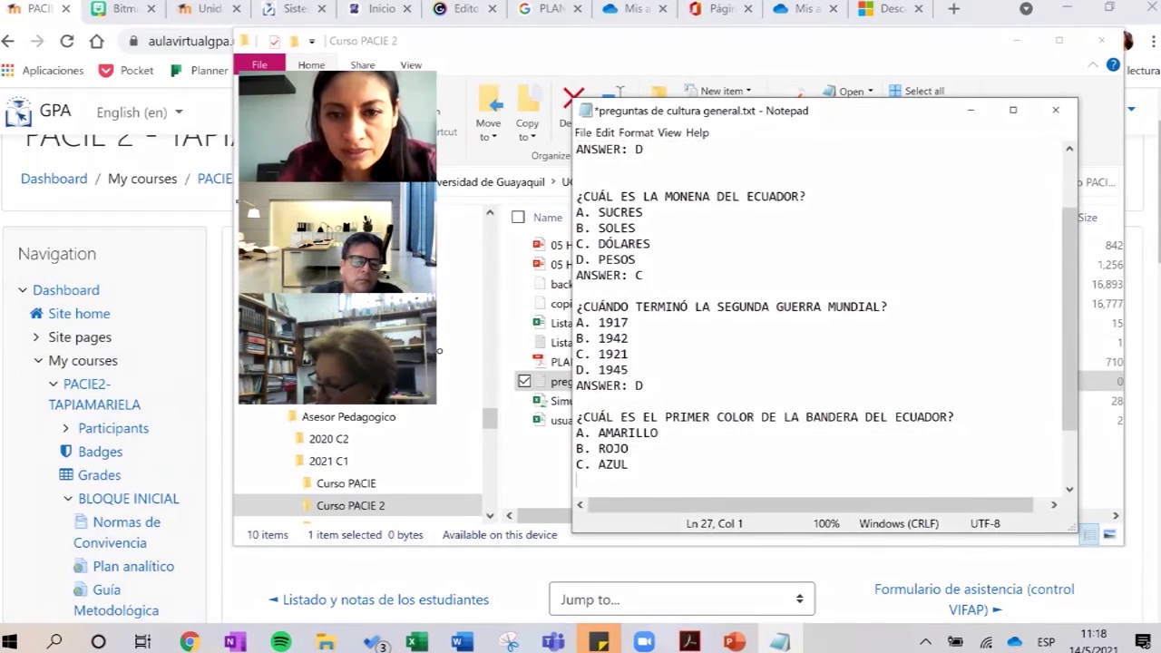
text(D. NARAN)
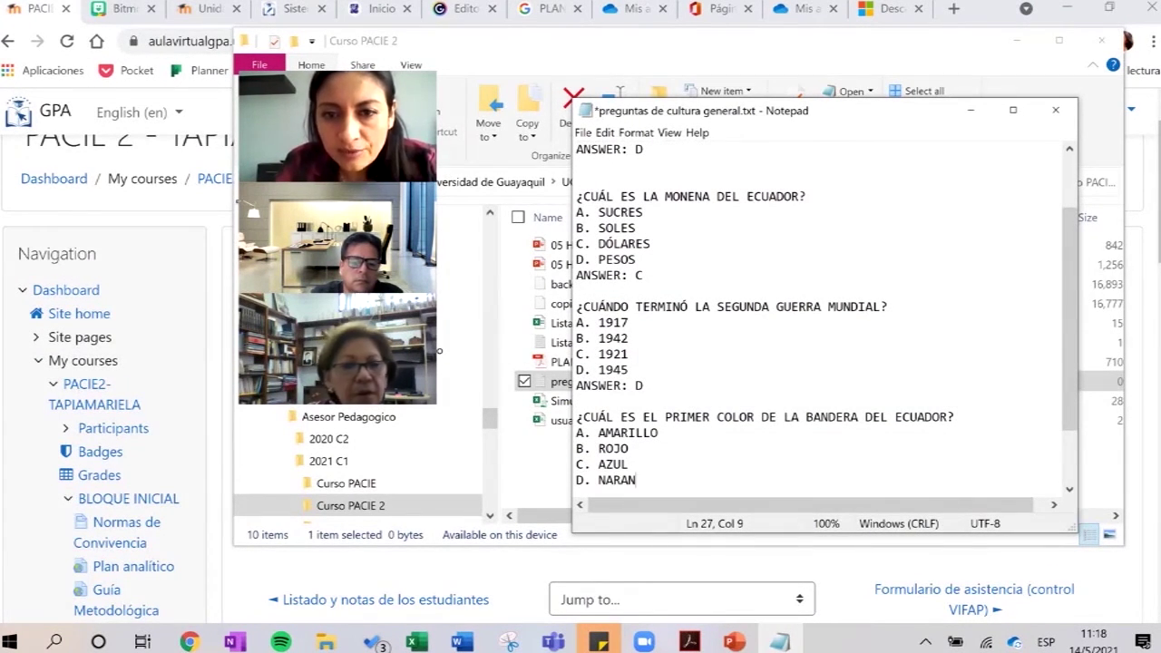
text(JA)
key(Return)
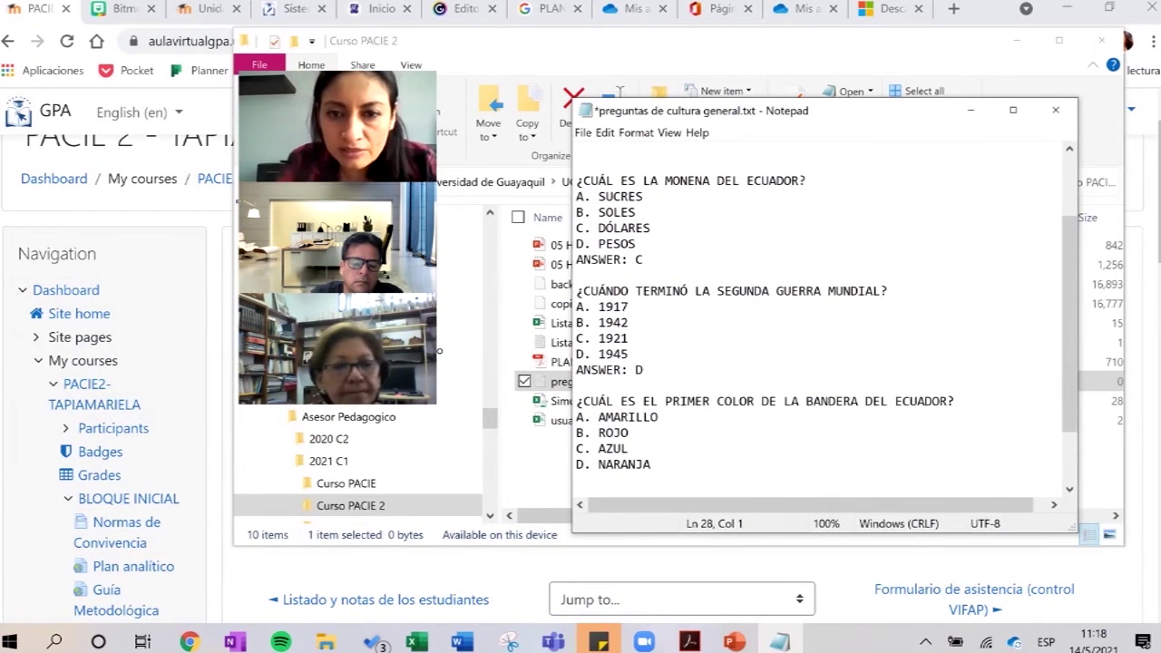
text(ANSER)
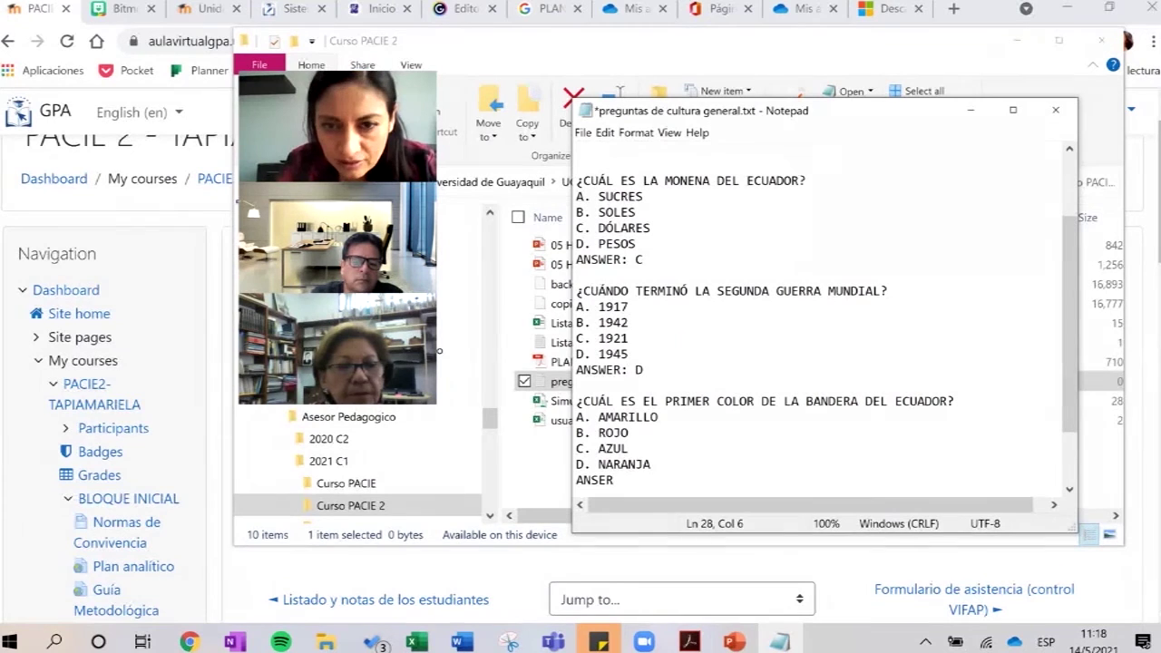
key(BackSpace)
key(BackSpace)
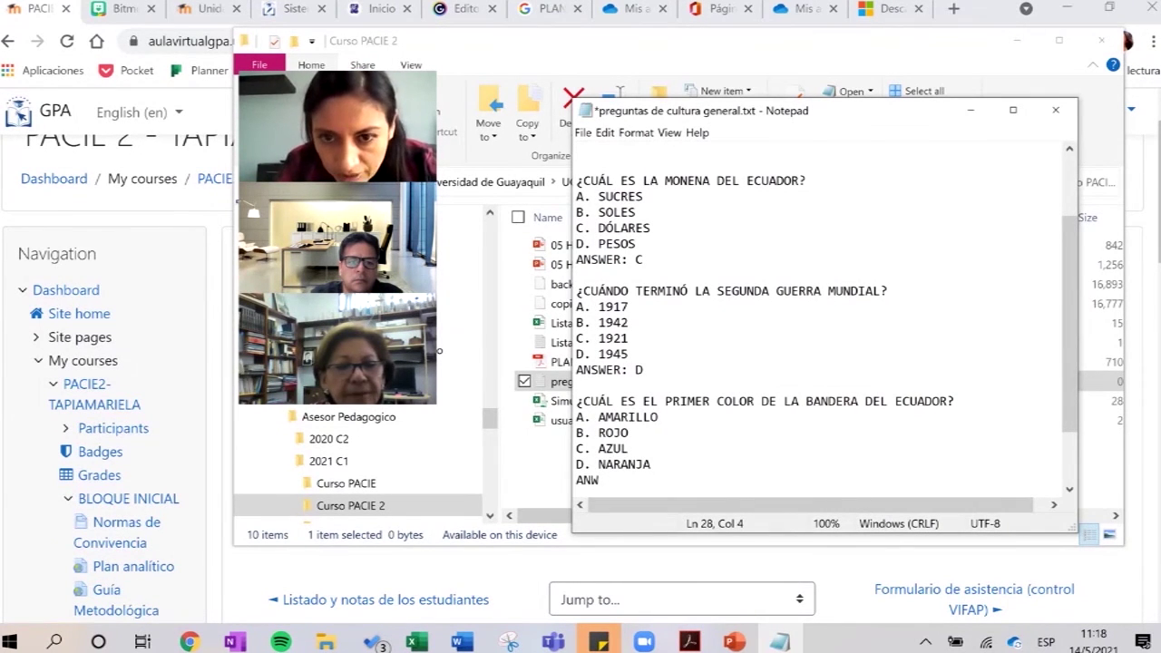
text(WER: )
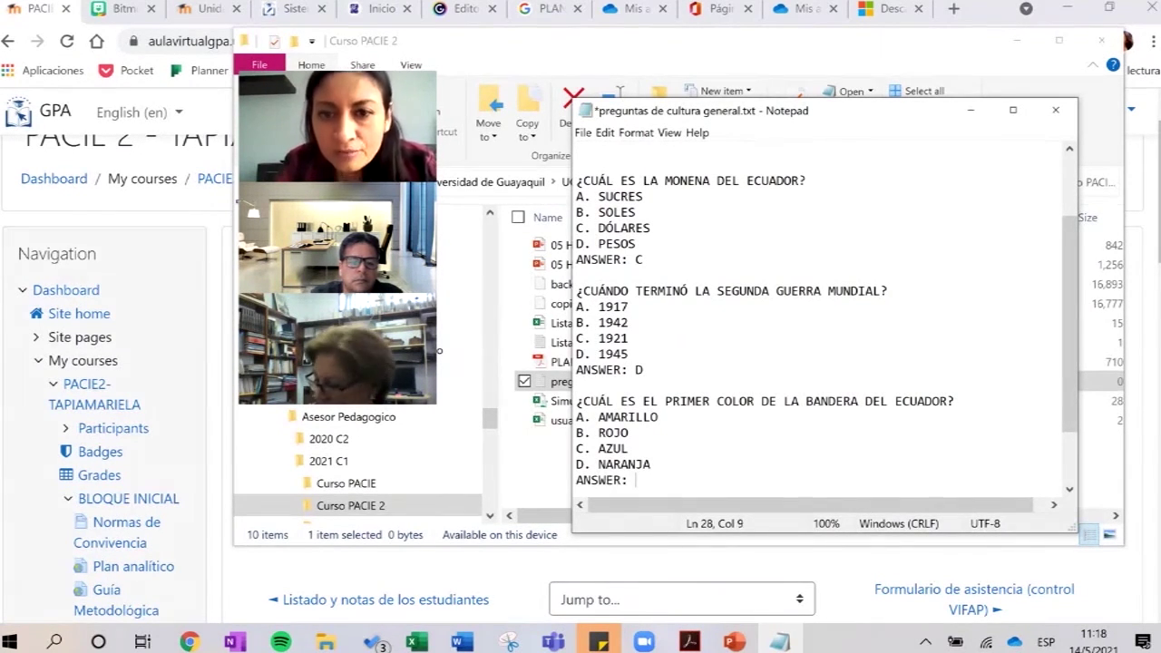
text(D)
key(Return)
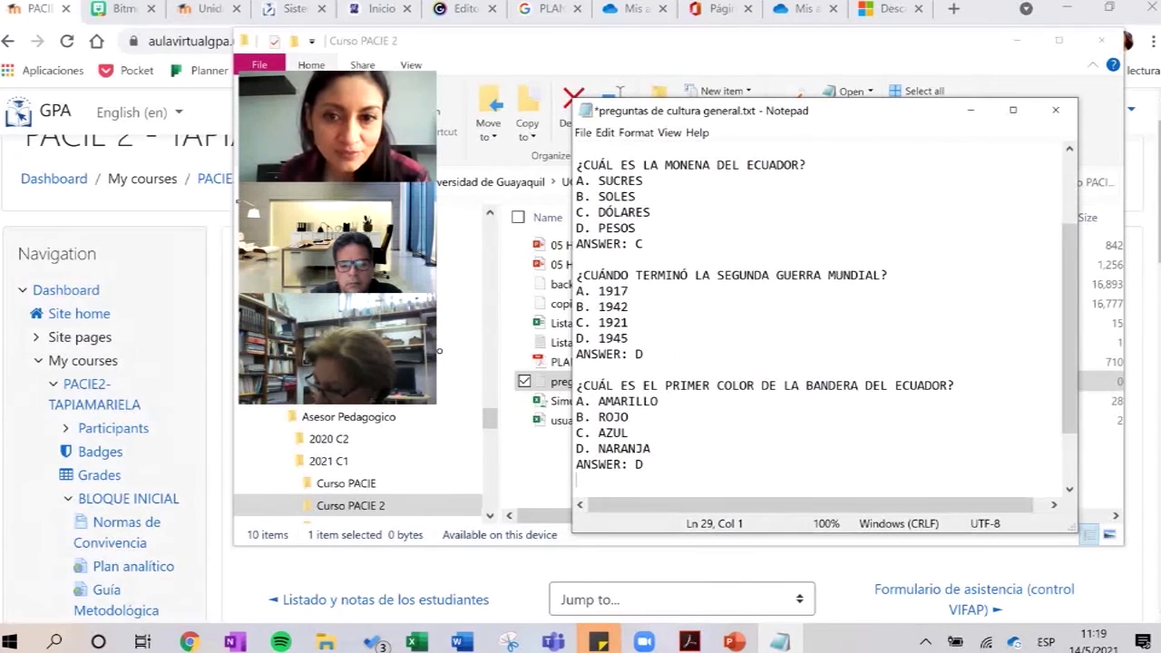
Review the questions by selecting their text, then save preguntas de cultura general.txt
click(656, 453)
key(shift+Left)
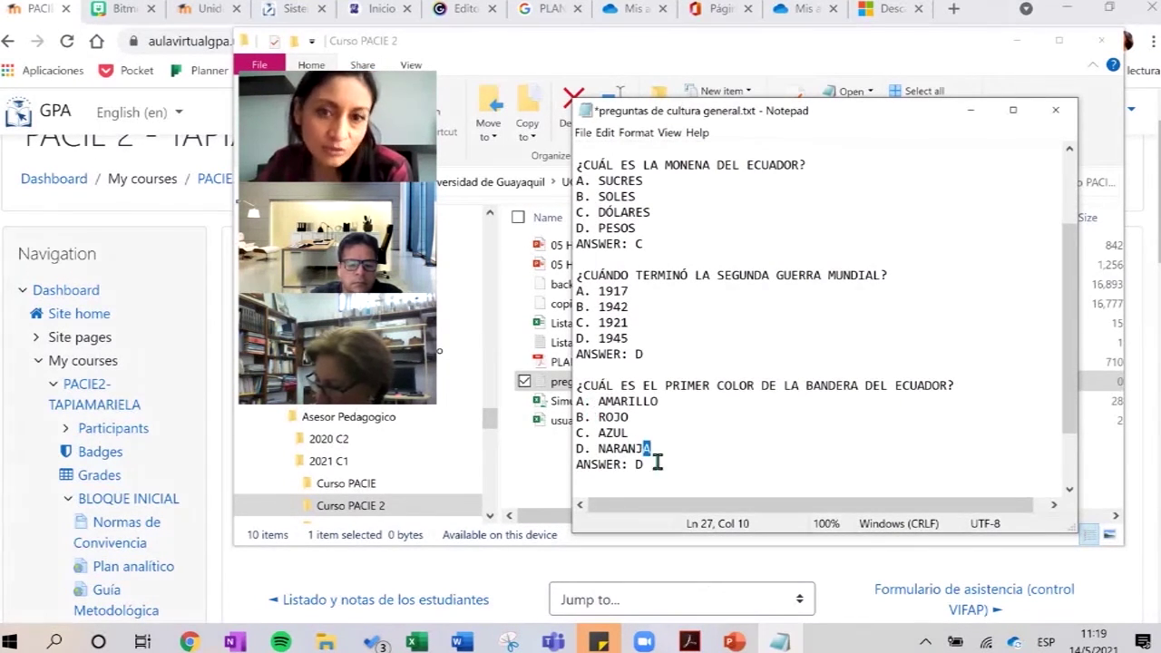
key(shift+Up)
key(shift+Up)
key(shift+Up)
key(shift+Left)
key(shift+Left)
key(shift+Left)
key(shift+Left)
key(shift+Left)
key(shift+Left)
key(shift+Left)
click(675, 466)
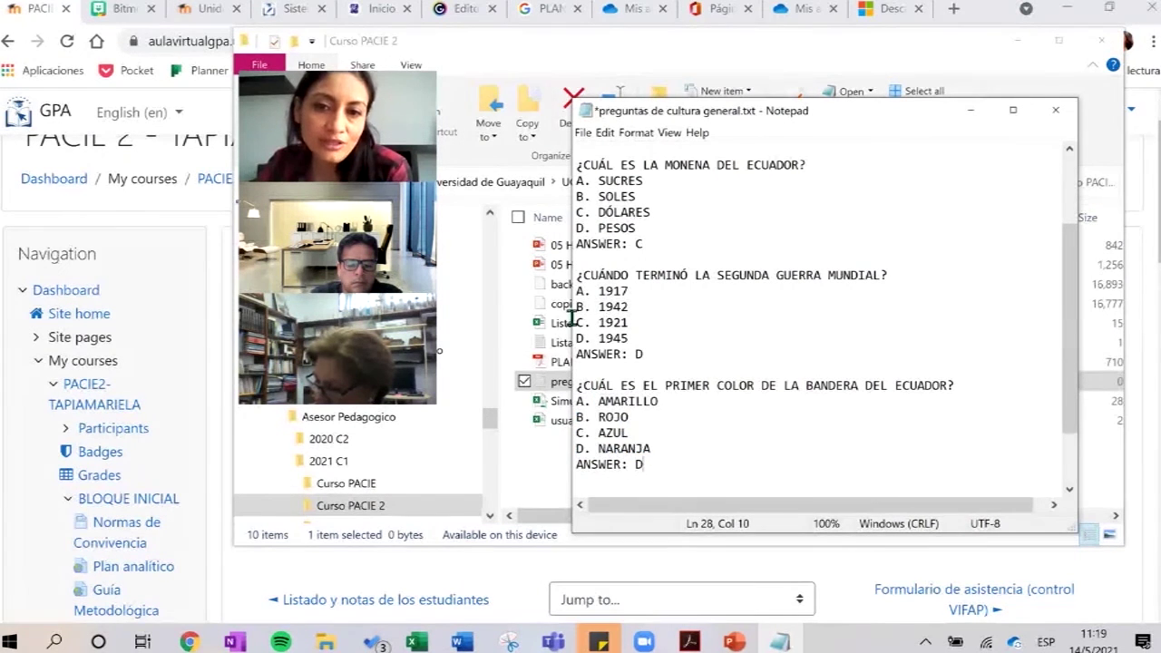
key(shift+Up)
key(shift+Up)
key(shift+Up)
key(shift+Up)
key(shift+Left)
key(shift+Left)
key(shift+Left)
key(shift+Left)
key(shift+Home)
key(shift+Up)
key(shift+Up)
key(shift+Up)
key(shift+Up)
key(shift+Up)
key(shift+Up)
key(shift+Up)
key(shift+Up)
key(shift+Up)
key(shift+Up)
key(shift+Up)
key(shift+Up)
key(shift+Up)
key(shift+Up)
key(shift+Up)
key(shift+Up)
key(shift+Up)
key(shift+Up)
key(shift+Up)
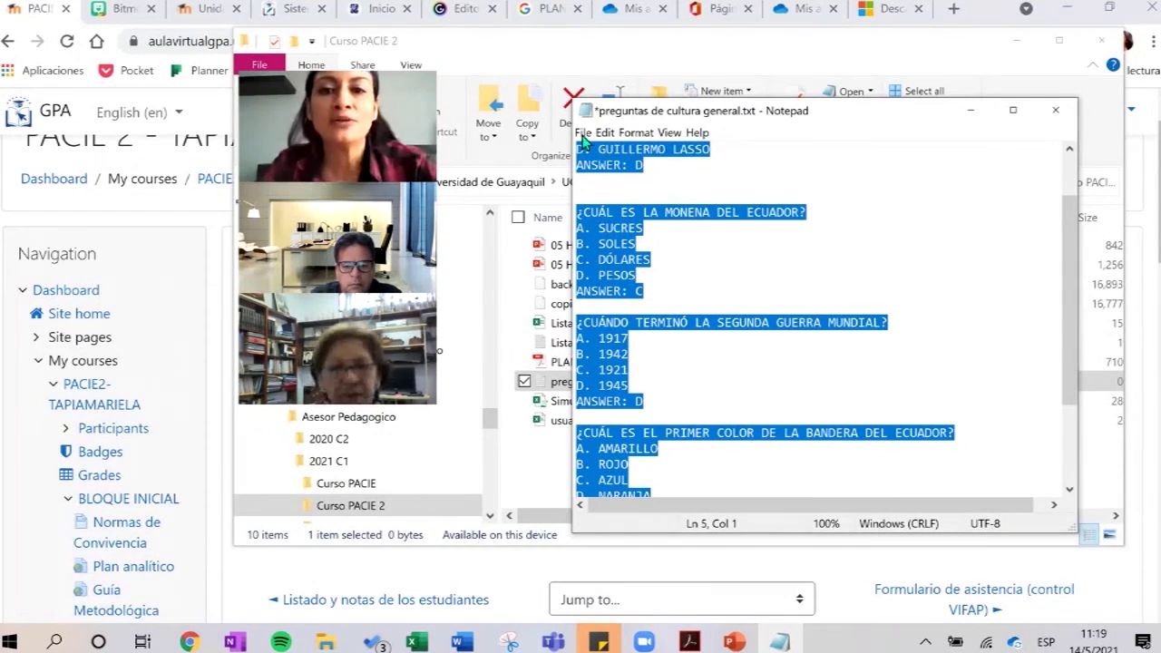
key(Down)
key(Down)
key(Down)
key(alt+f)
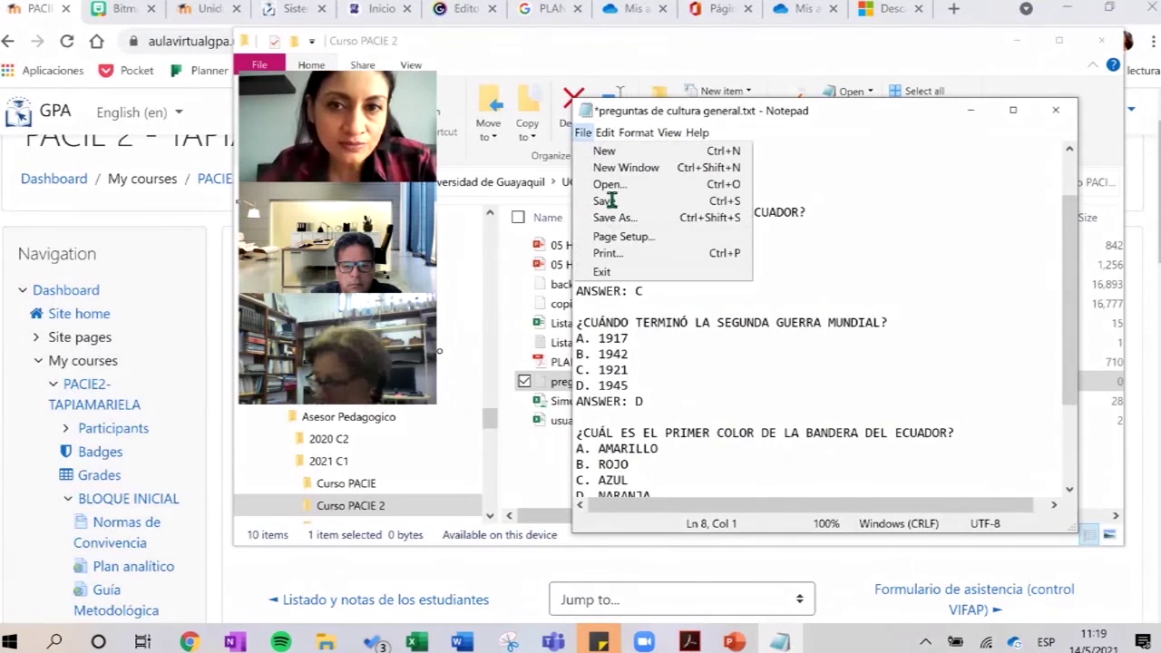
key(Return)
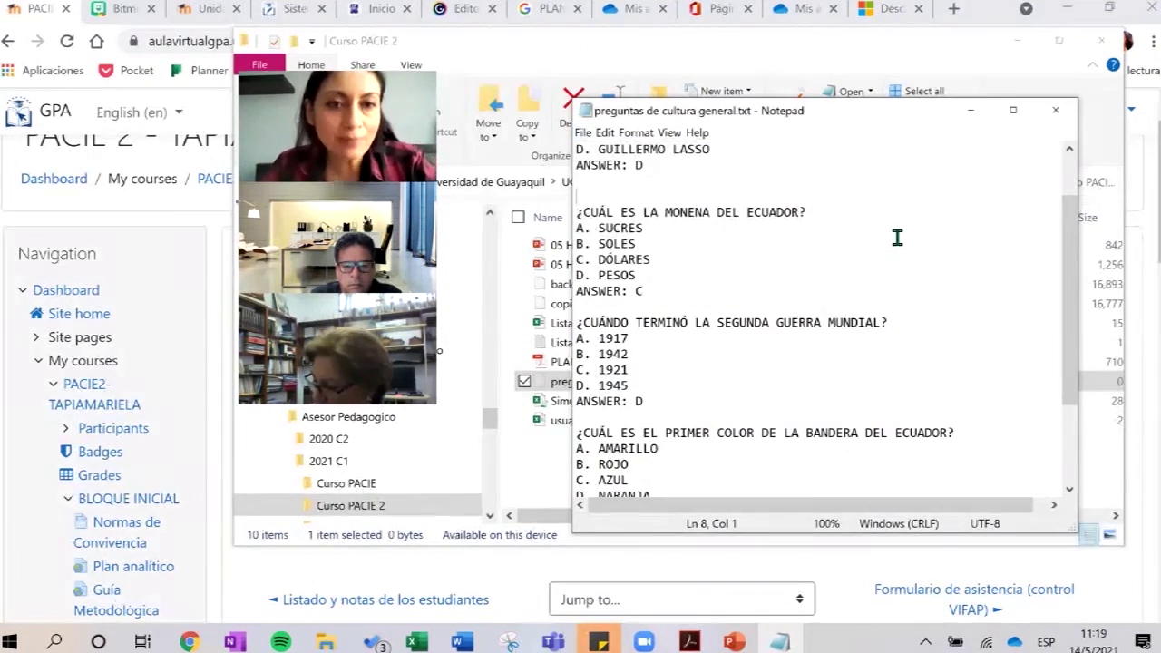
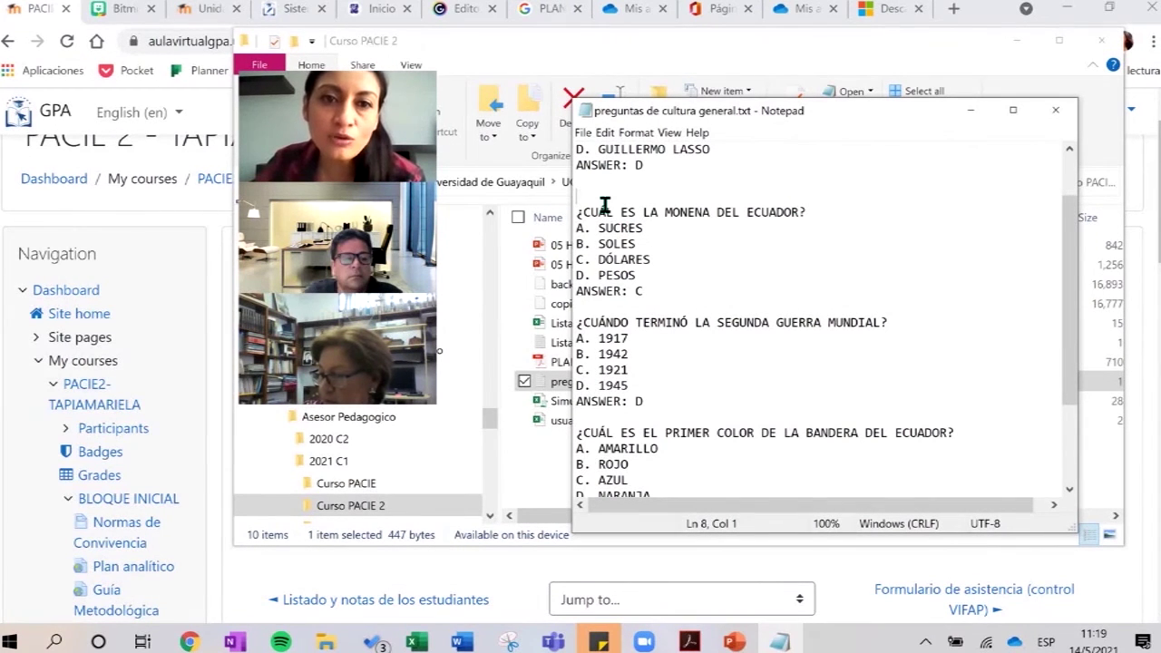
Confirm the quiz file's save encoding is UTF-8 so accented letters like CUÁL are kept
drag(599, 206, 619, 221)
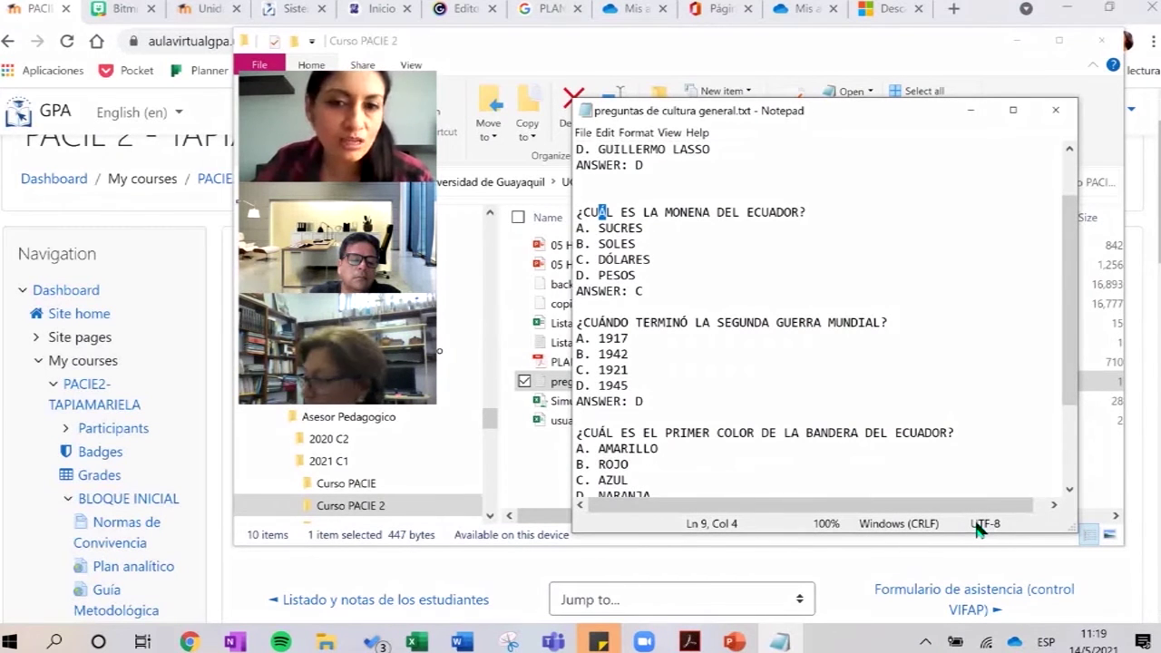
click(585, 135)
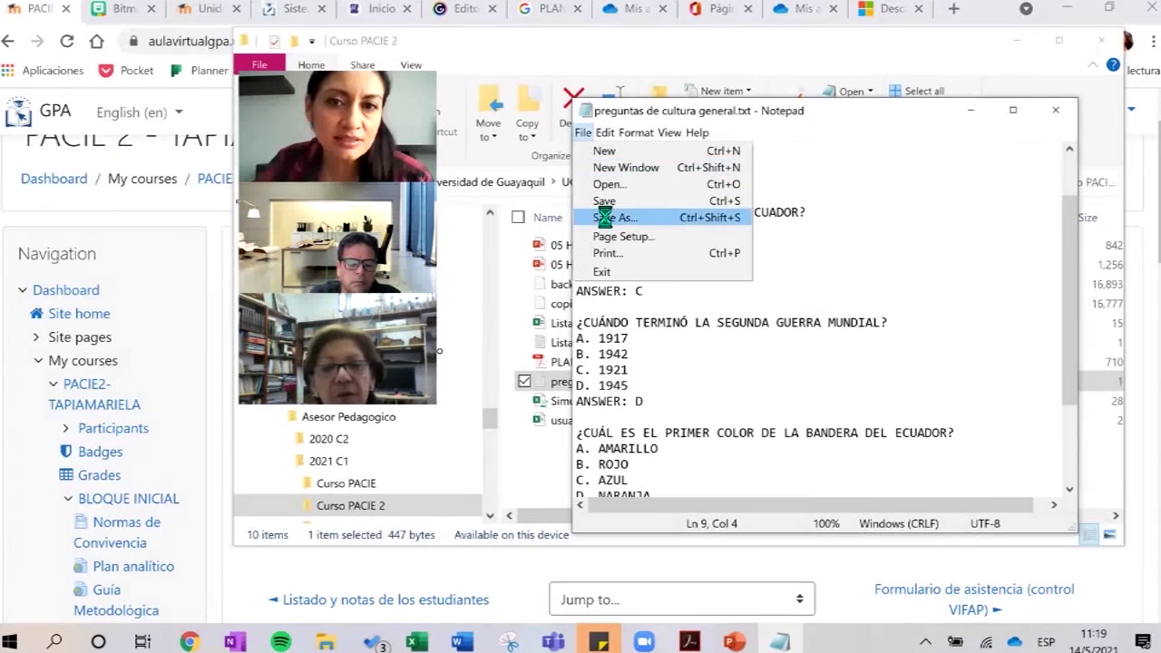
click(606, 218)
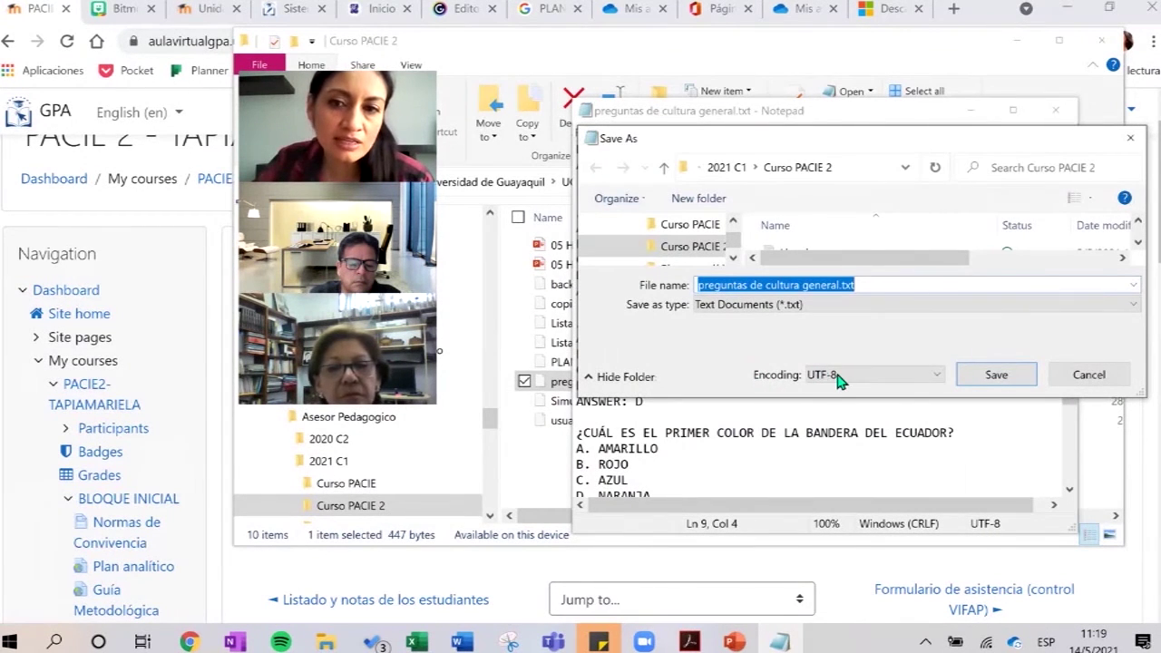
key(alt+e)
key(alt+Down)
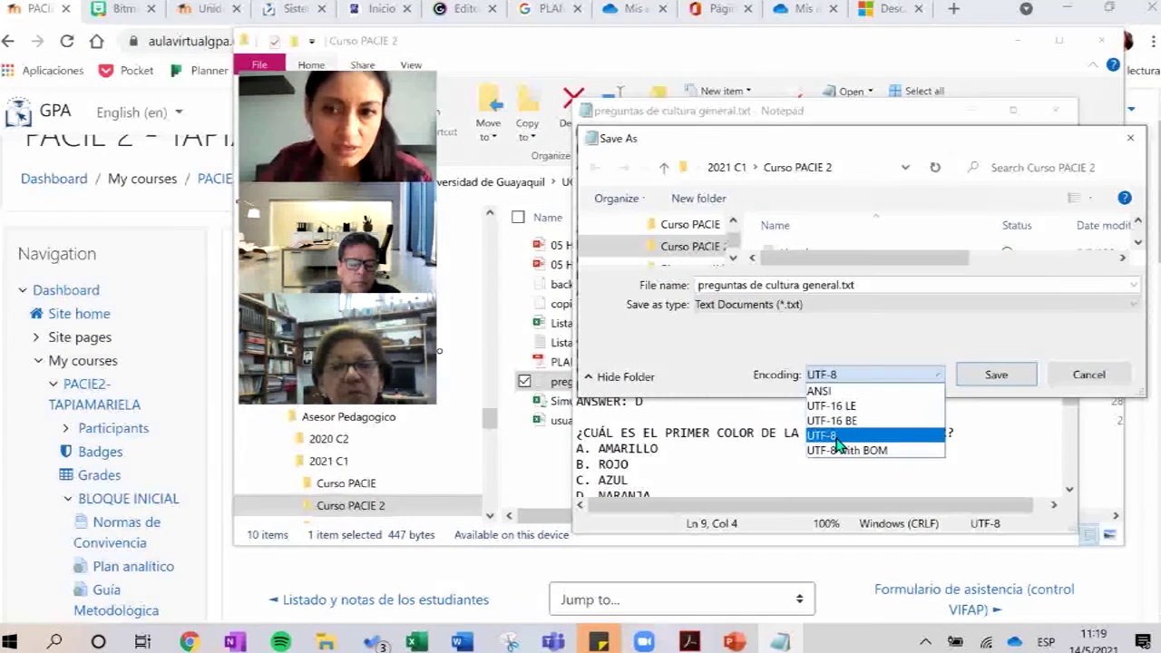
click(1083, 384)
key(Escape)
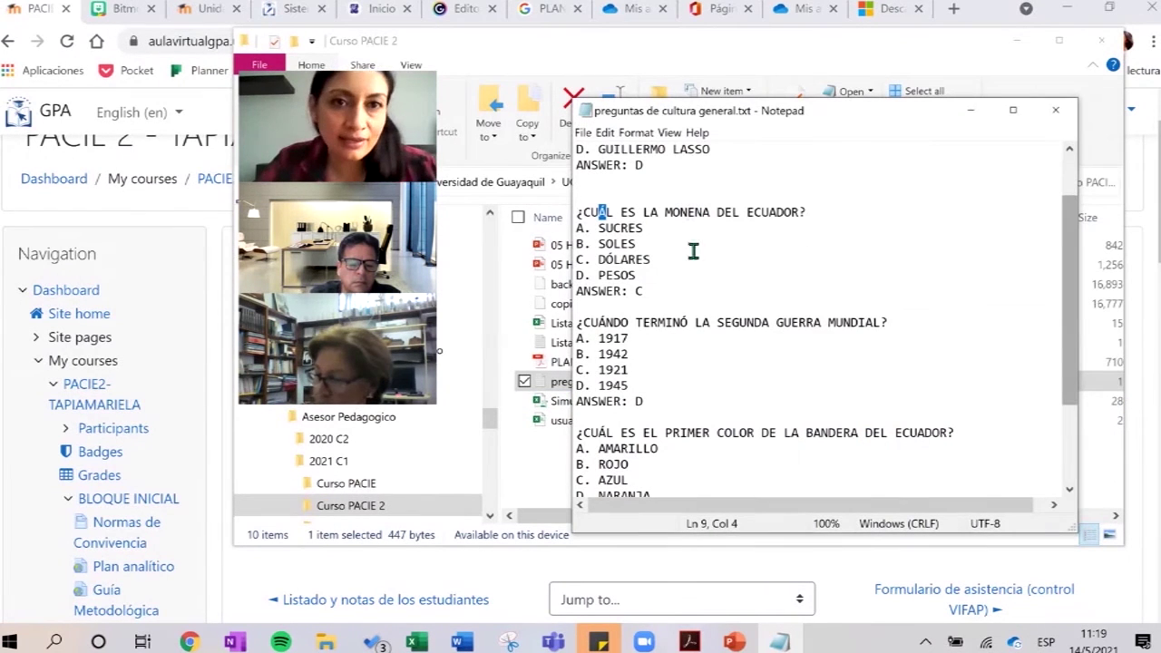
Go to the top of the file and select the first question and its first option
scroll(608, 163, up, 2)
key(Up)
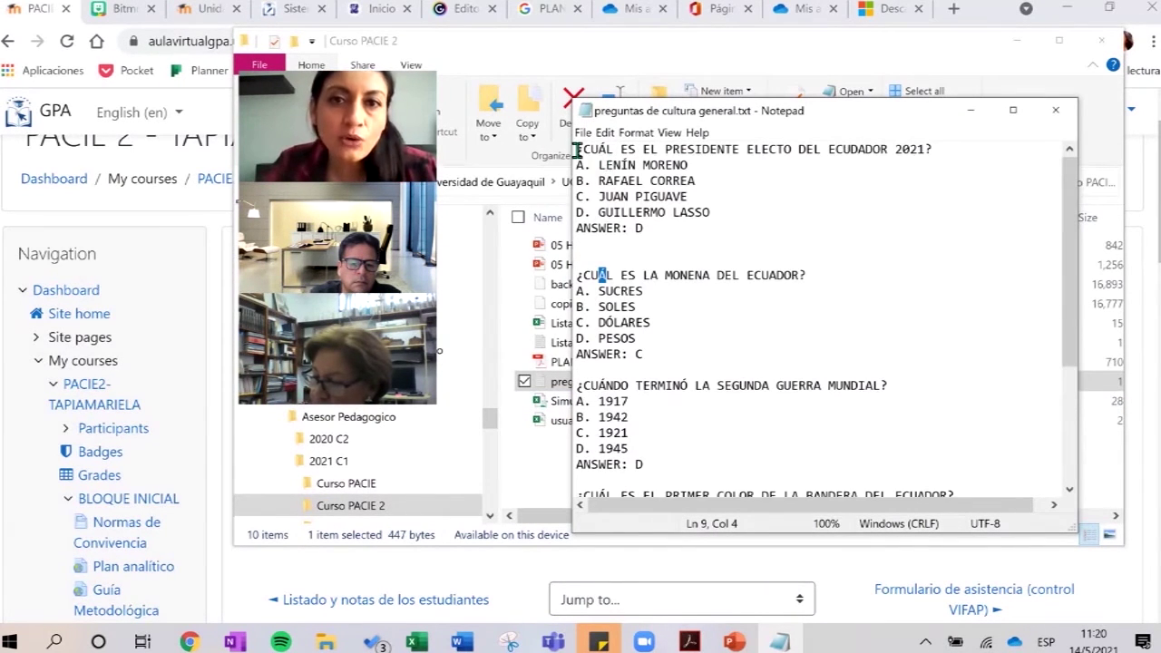
key(ctrl+Home)
key(ctrl+shift+Right)
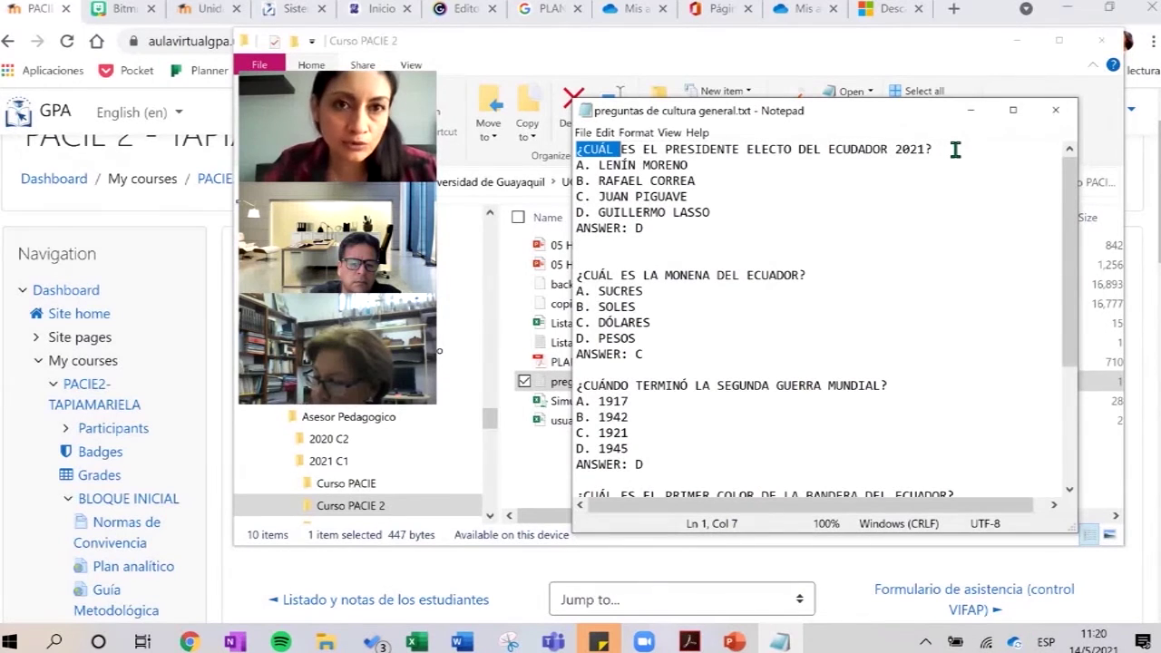
key(shift+End)
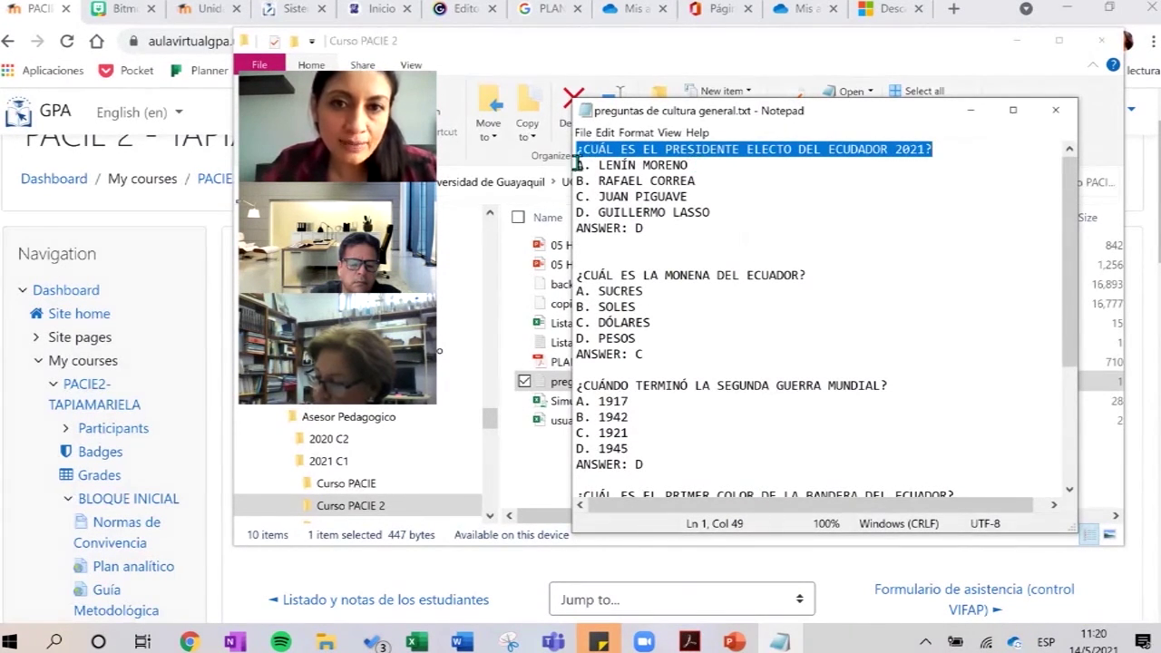
key(Down)
key(shift+Home)
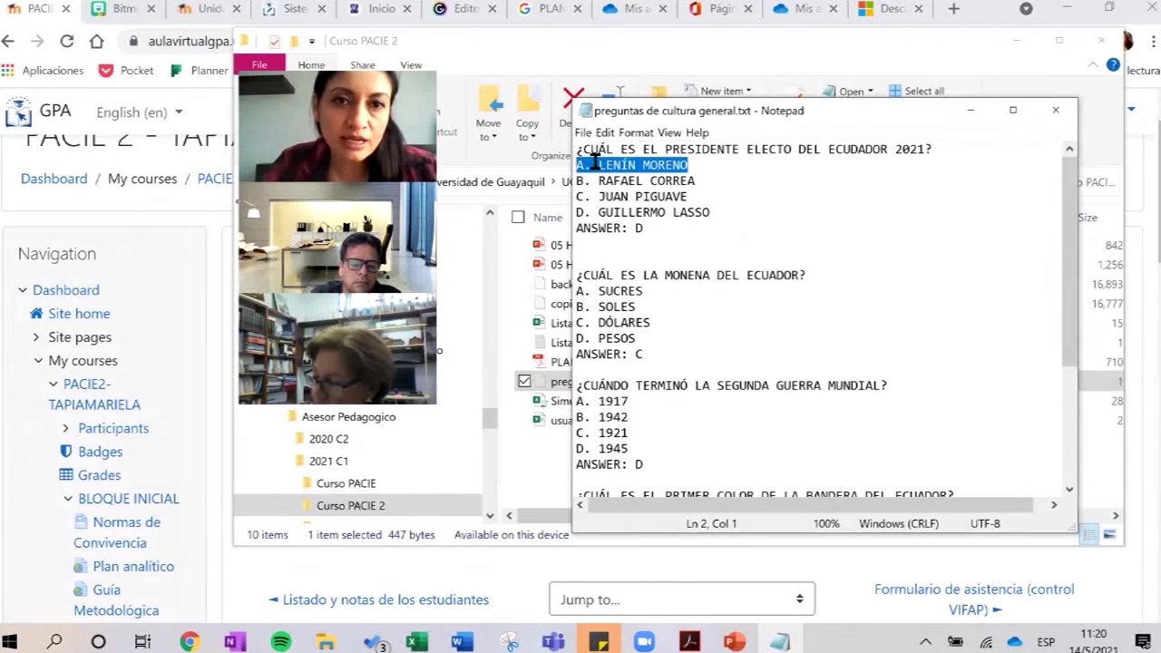
Try relabelling the first option from 'A.' to 'a)', then restore the 'A.' label
click(602, 174)
click(598, 165)
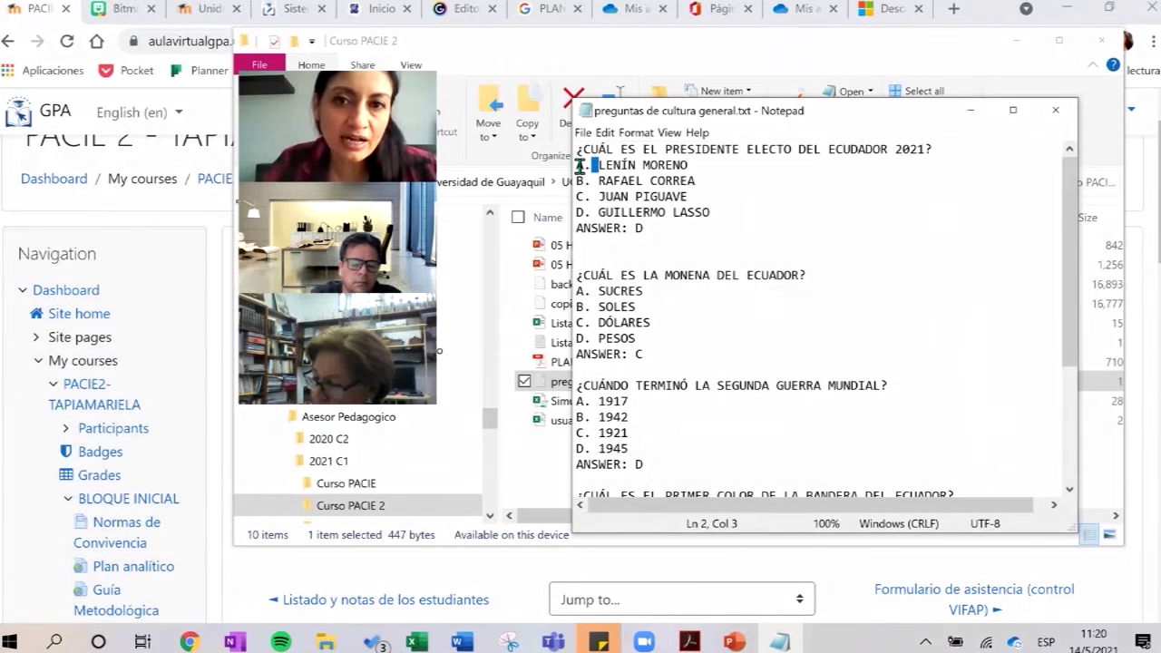
key(shift+Home)
key(Left)
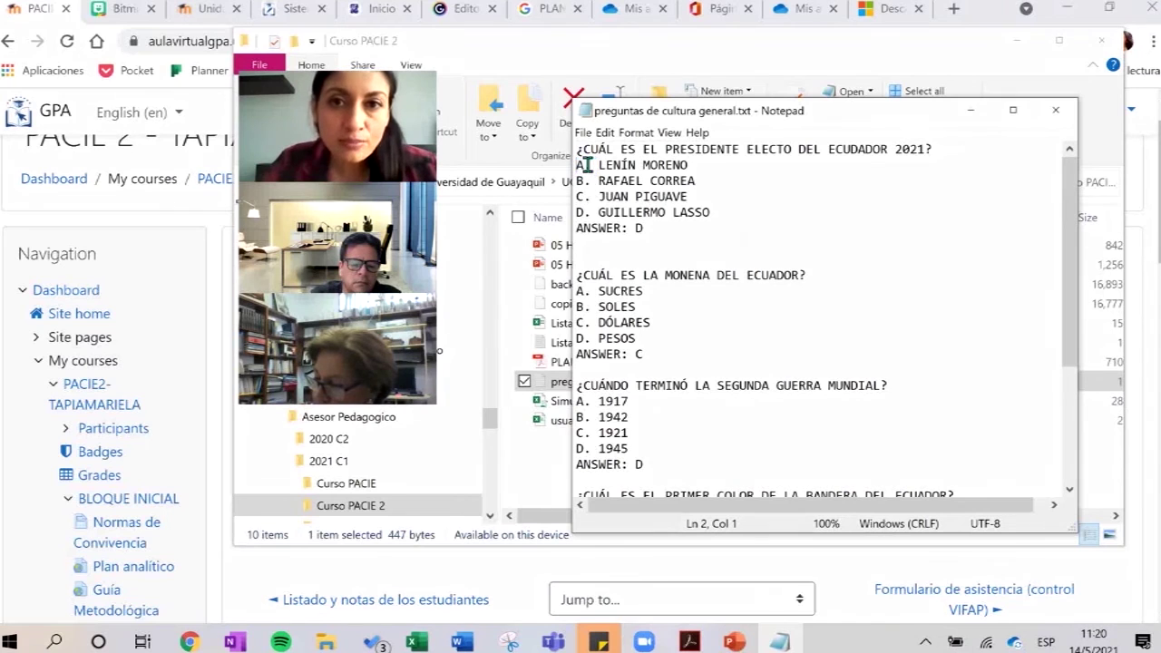
key(Delete)
key(Delete)
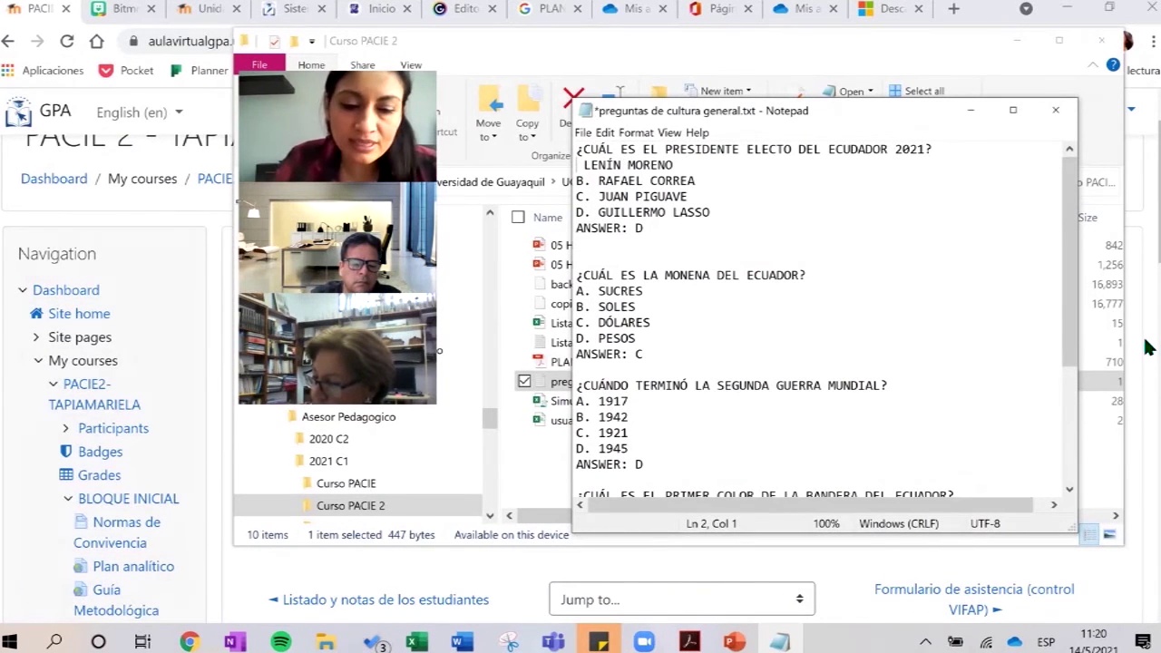
text(a )
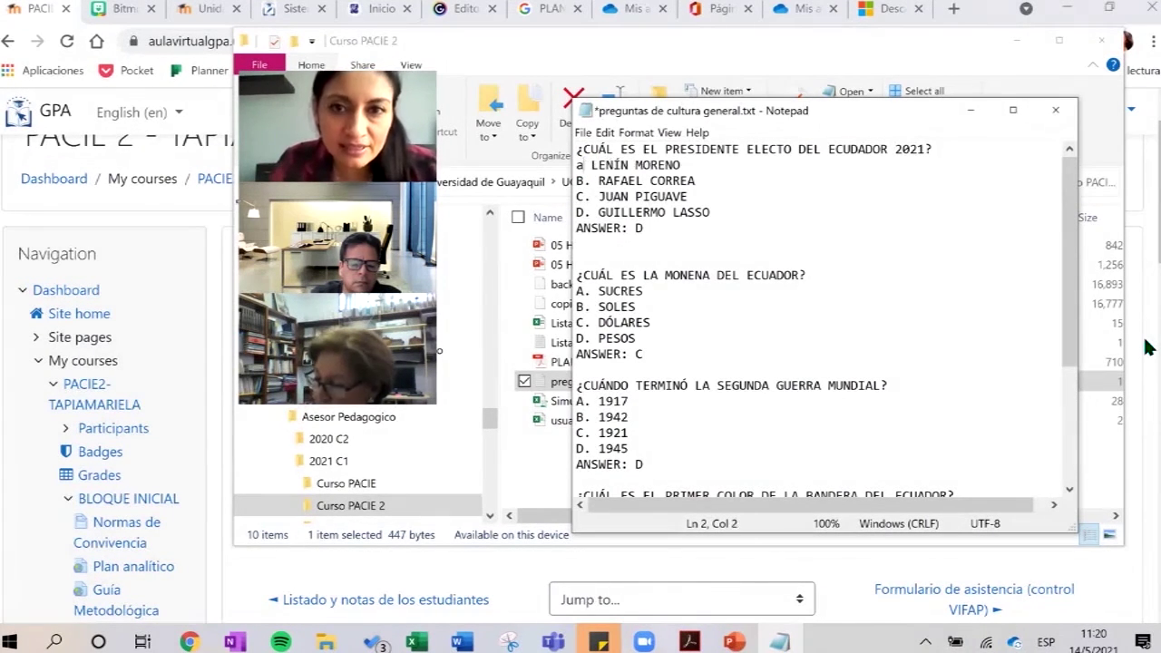
text())
key(BackSpace)
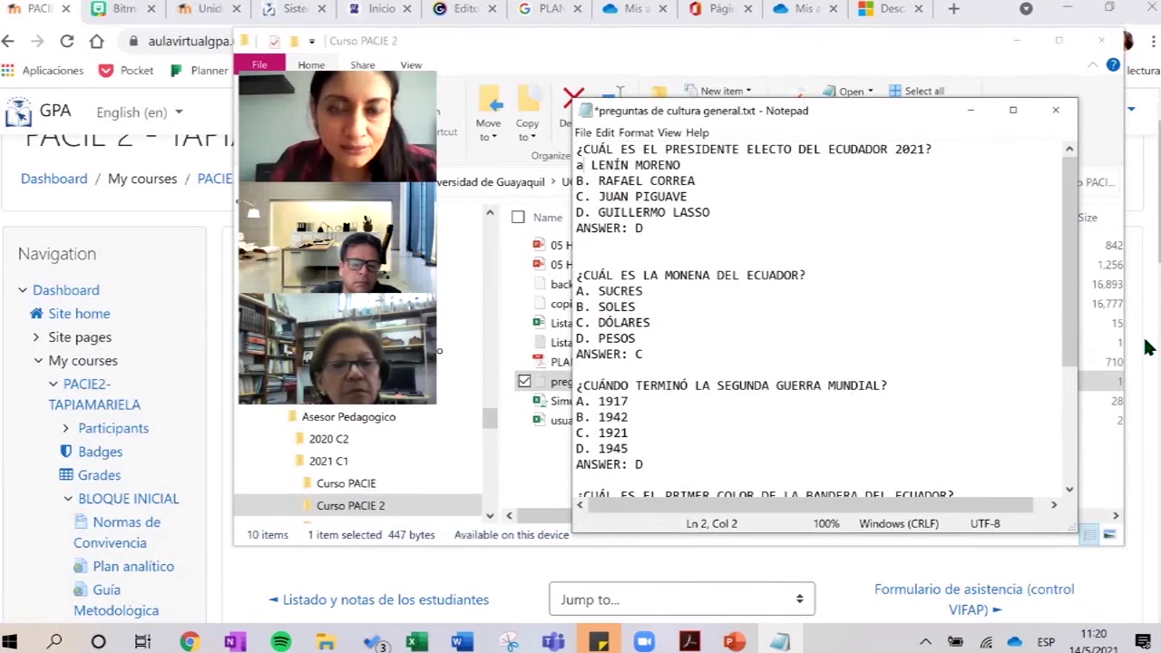
key(BackSpace)
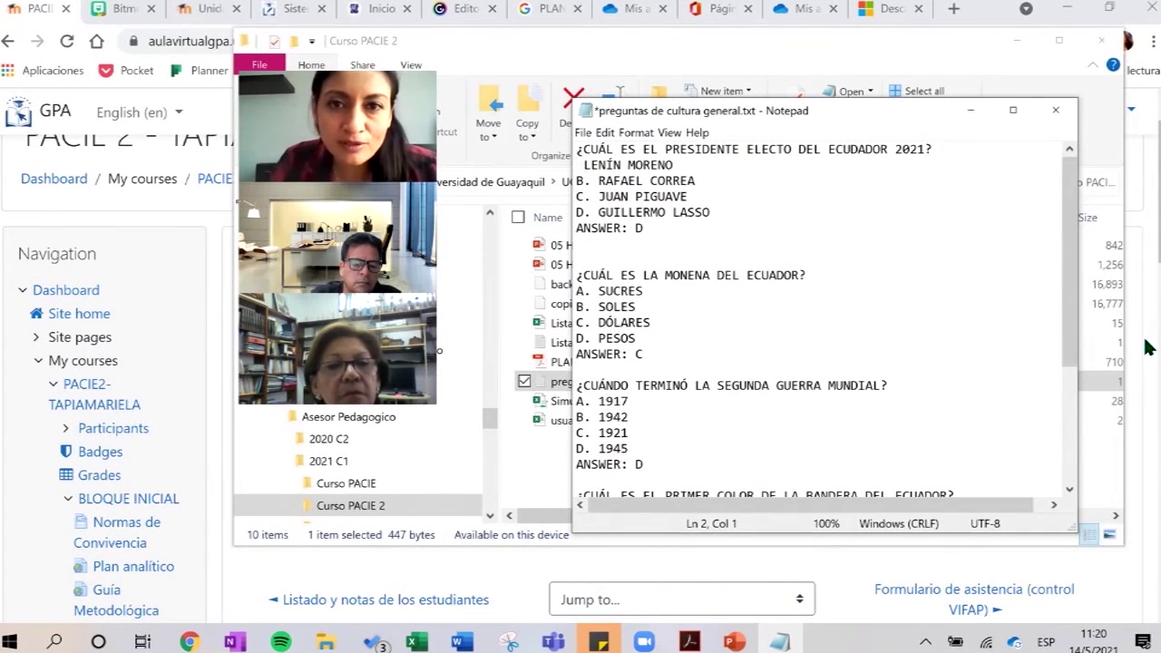
key(ctrl+z)
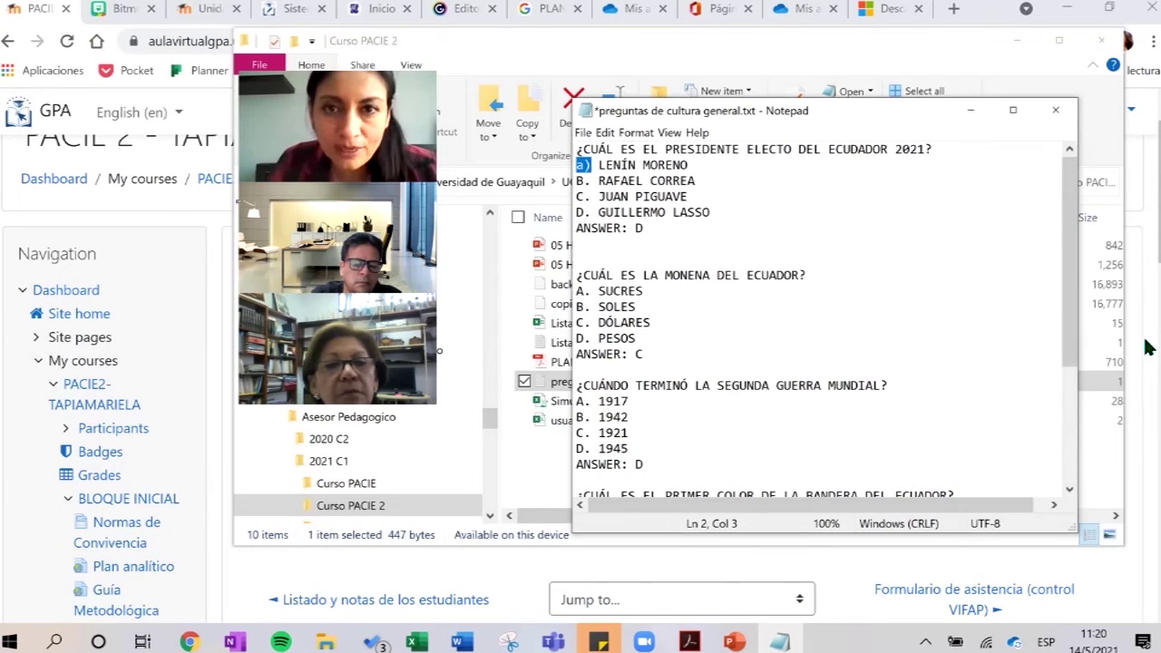
text(A.)
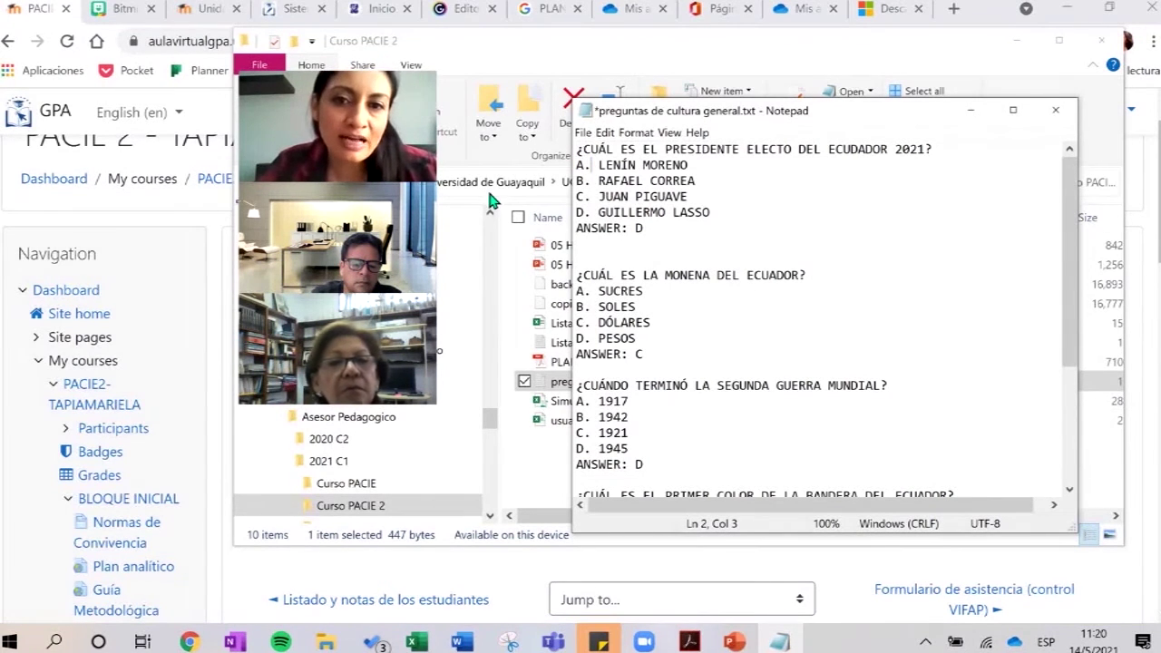
Check the ANSWER: D line and the spacing after the A. and C. labels
drag(577, 228, 633, 228)
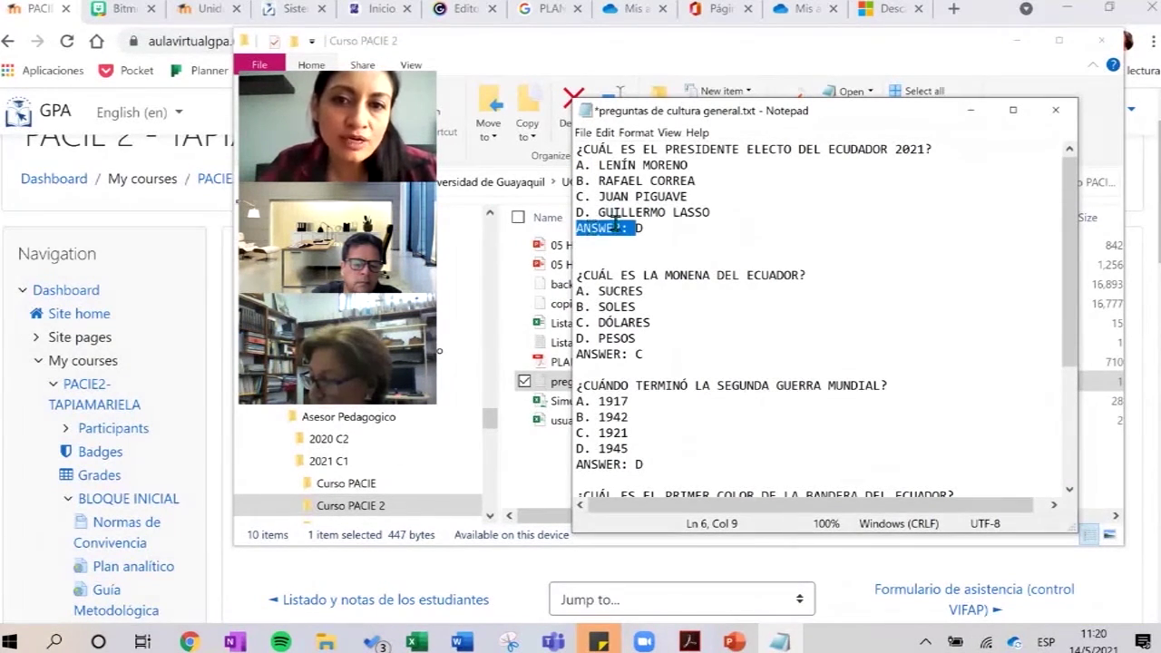
click(638, 229)
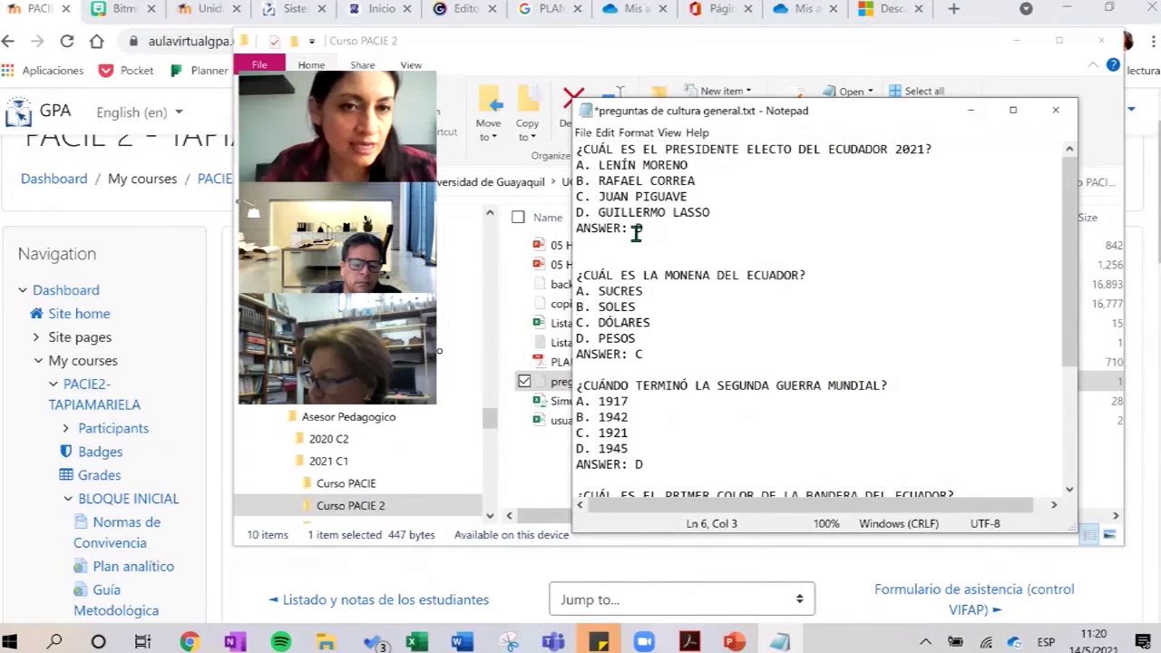
double_click(637, 229)
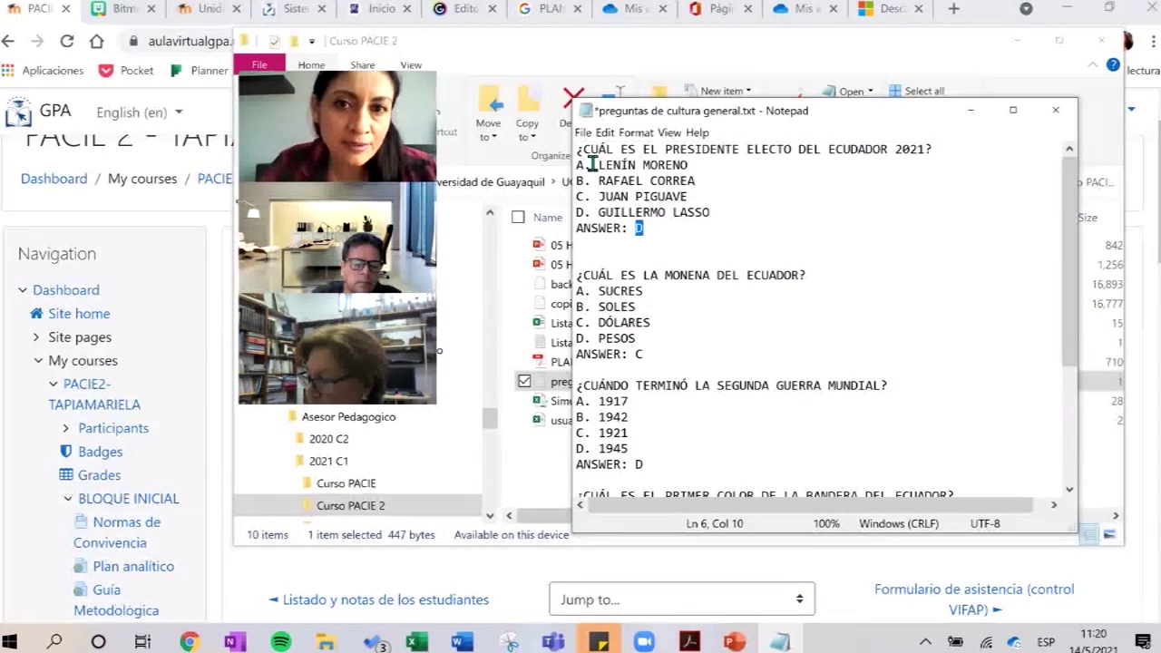
drag(593, 164, 599, 164)
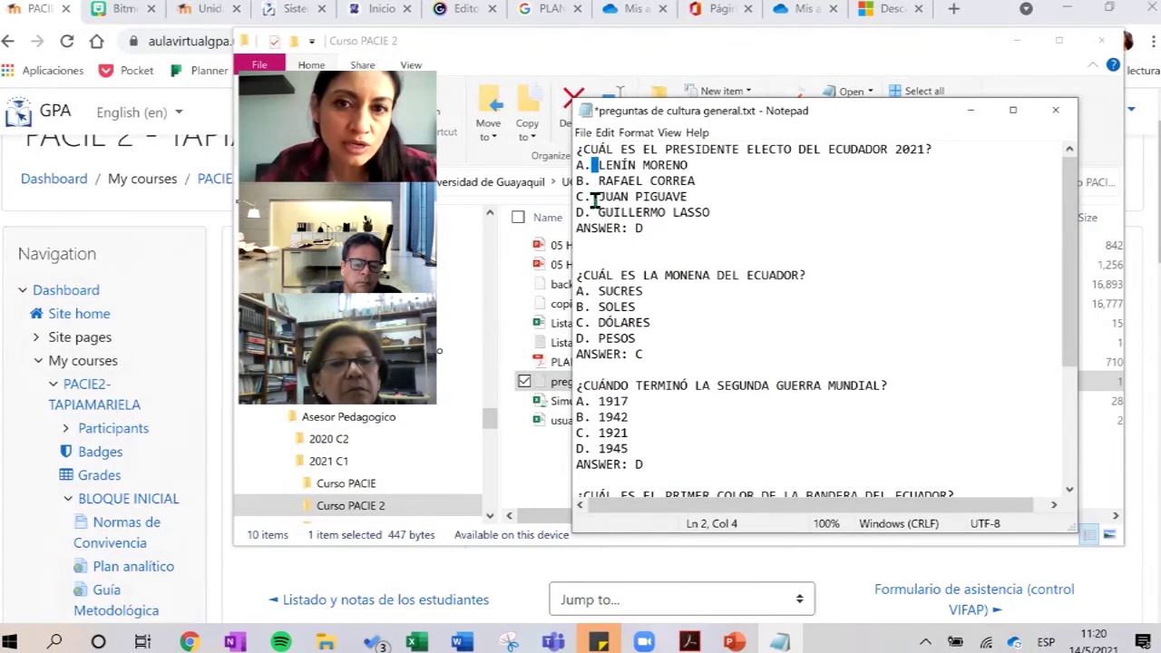
drag(600, 196, 594, 212)
Delete the blank line after the first question's ANSWER: D, then restore it
key(Down)
key(Down)
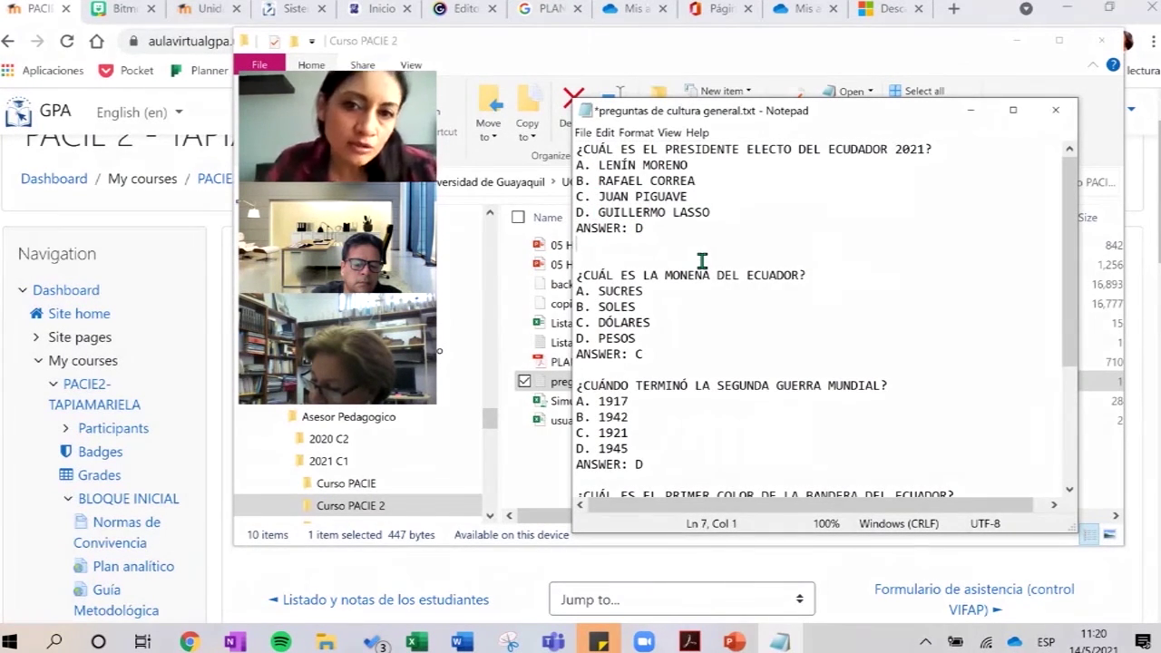
key(Delete)
key(Down)
key(Down)
key(Down)
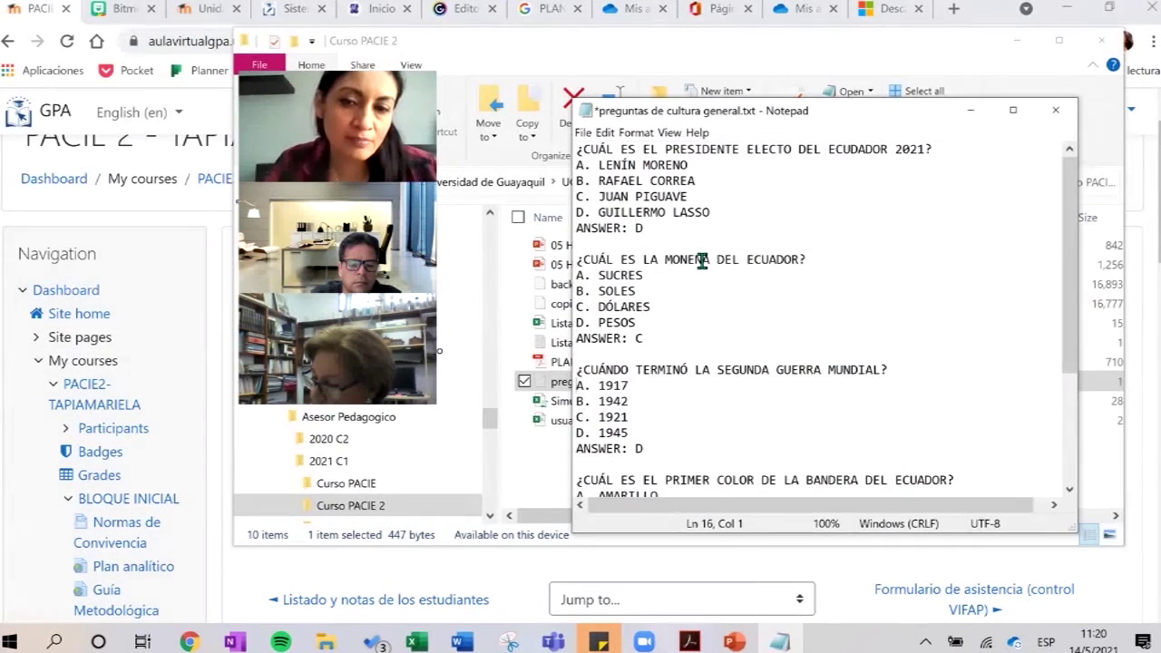
key(ctrl+End)
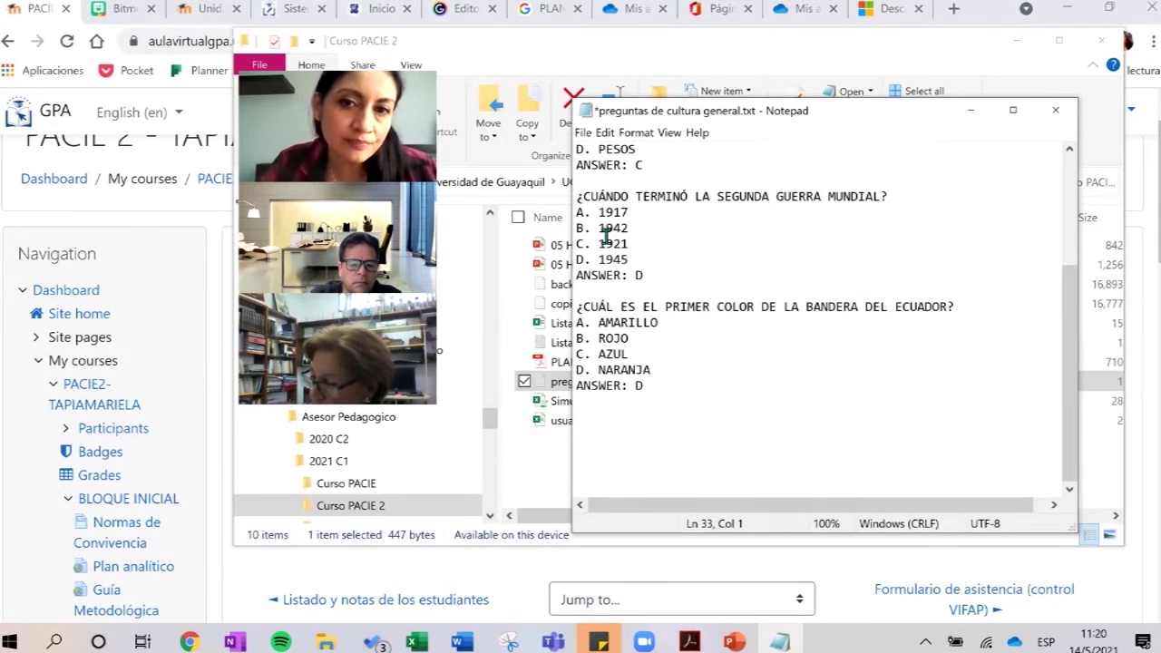
scroll(807, 276, up, 4)
key(Page_Up)
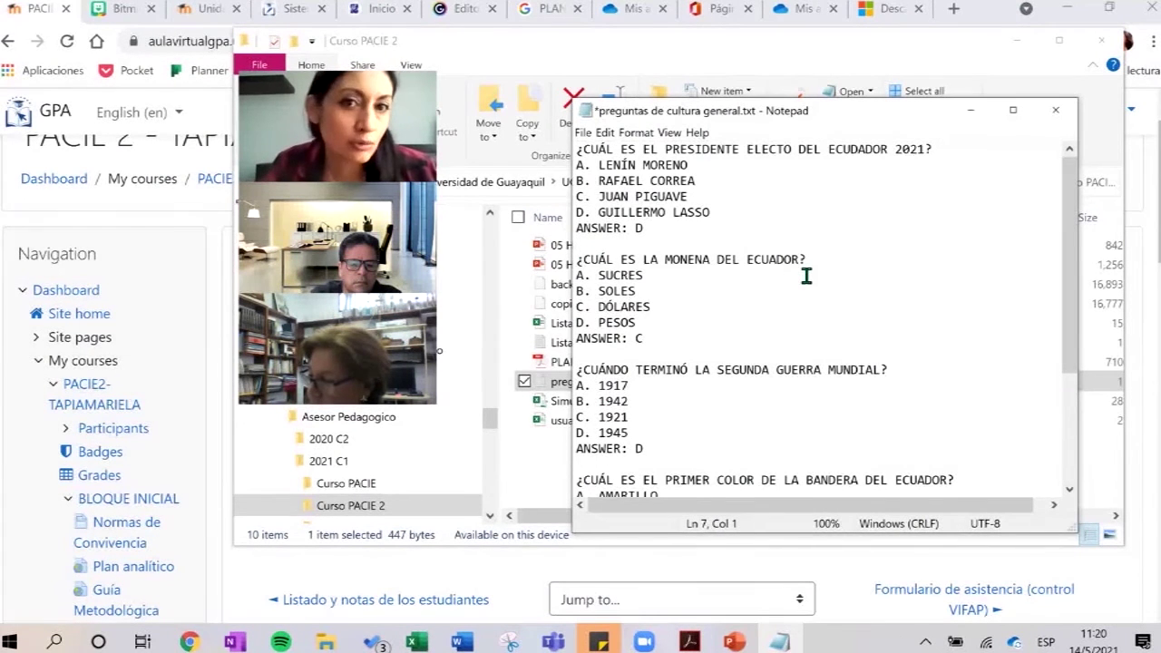
key(Delete)
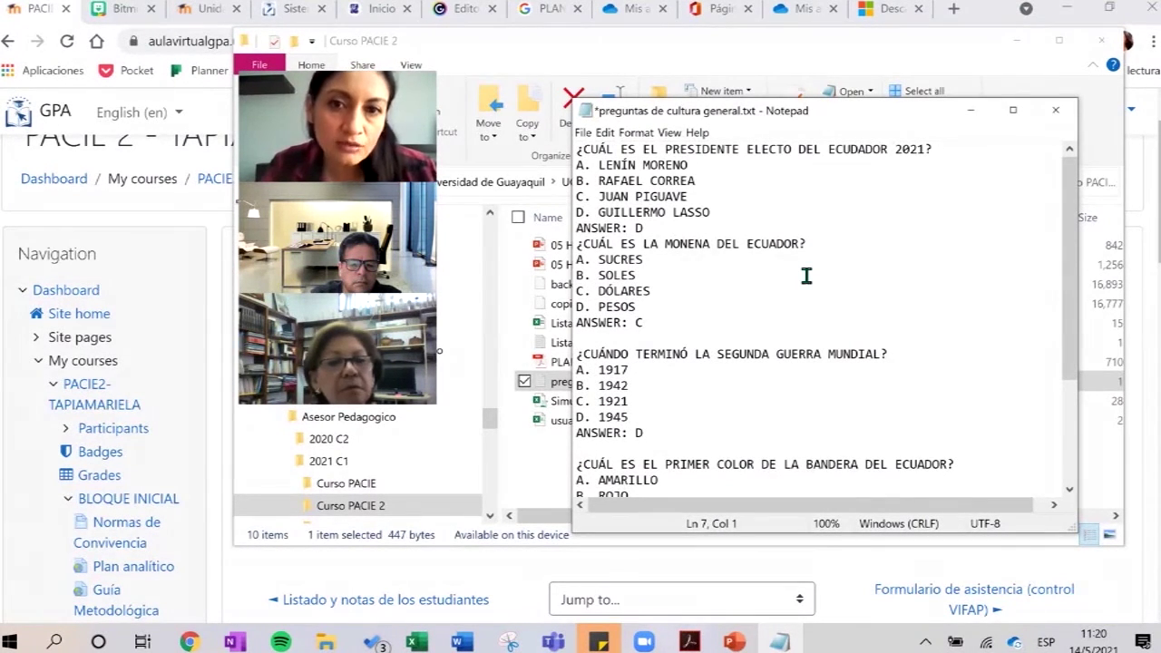
key(ctrl+z)
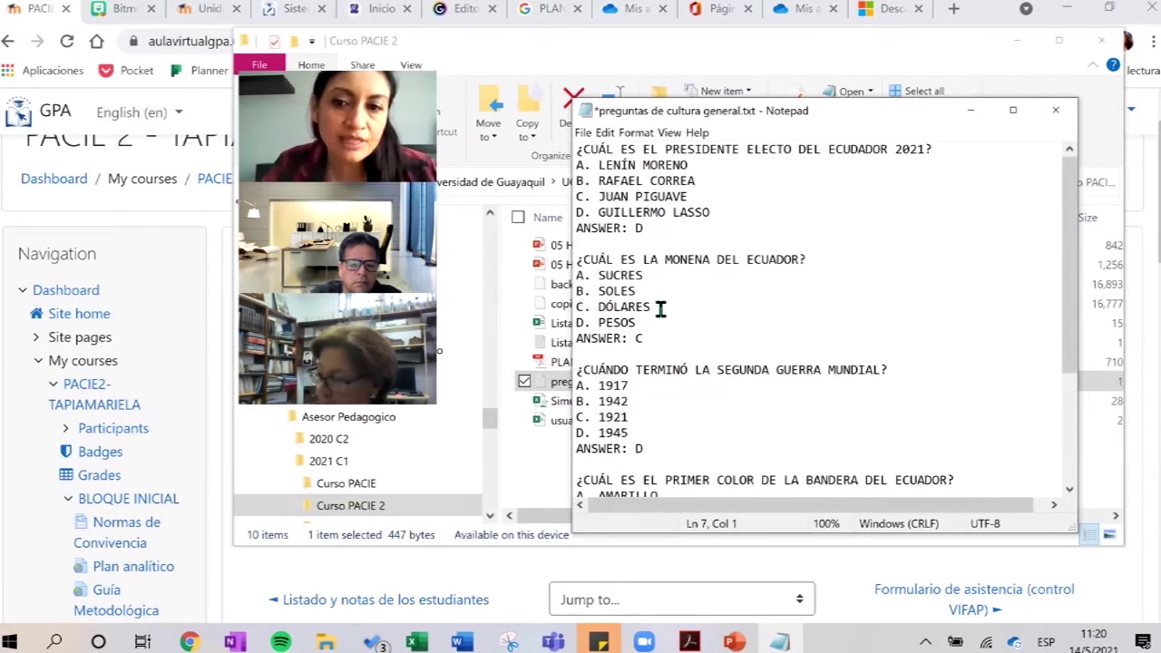
scroll(864, 447, down, 3)
scroll(997, 508, up, 3)
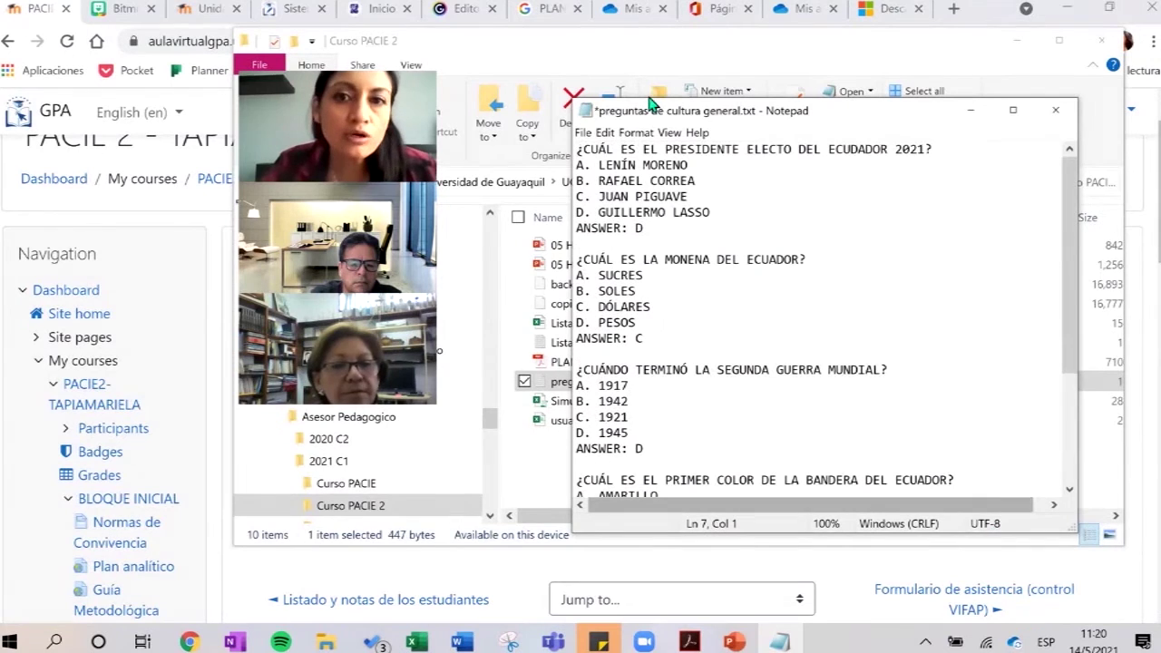
Start saving the quiz file and return Moodle to the PACIE2 course main page
click(582, 133)
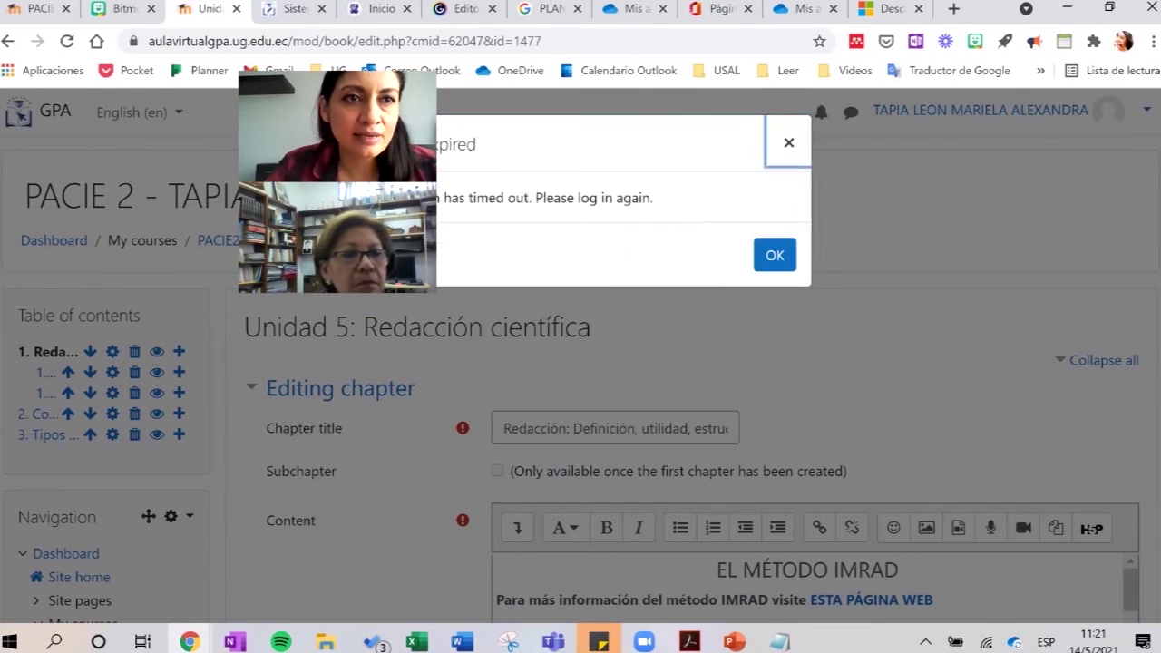
key(ctrl+1)
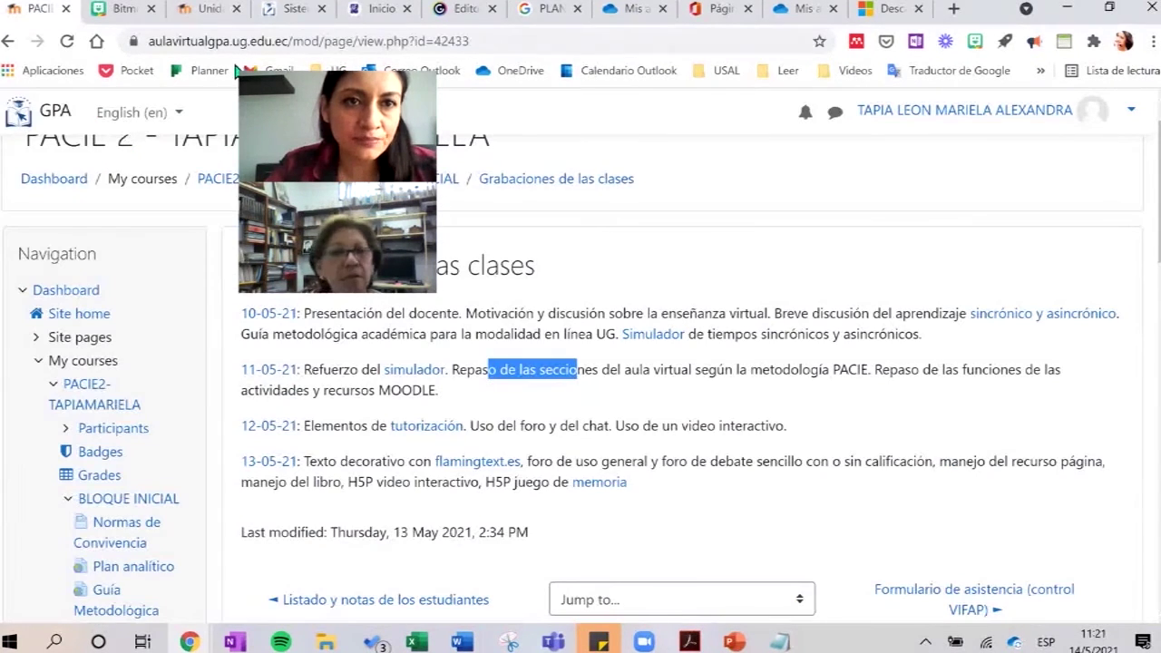
click(218, 185)
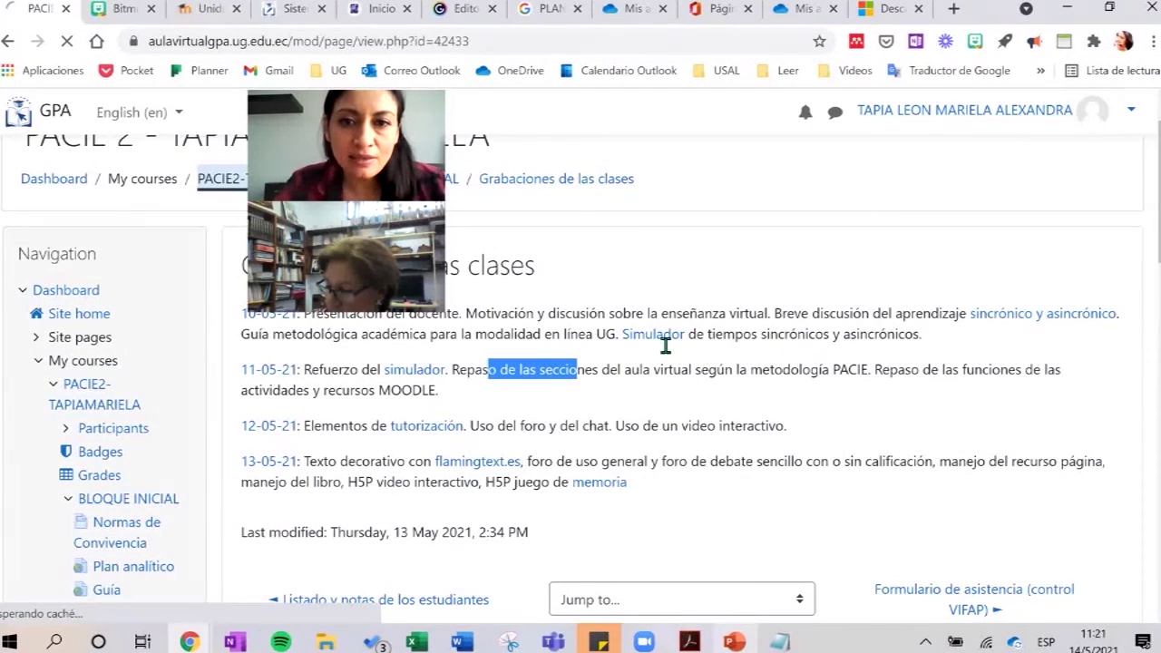
Copy the last question block in the quiz file and add blank lines after it
key(alt+Tab)
scroll(580, 390, down, 3)
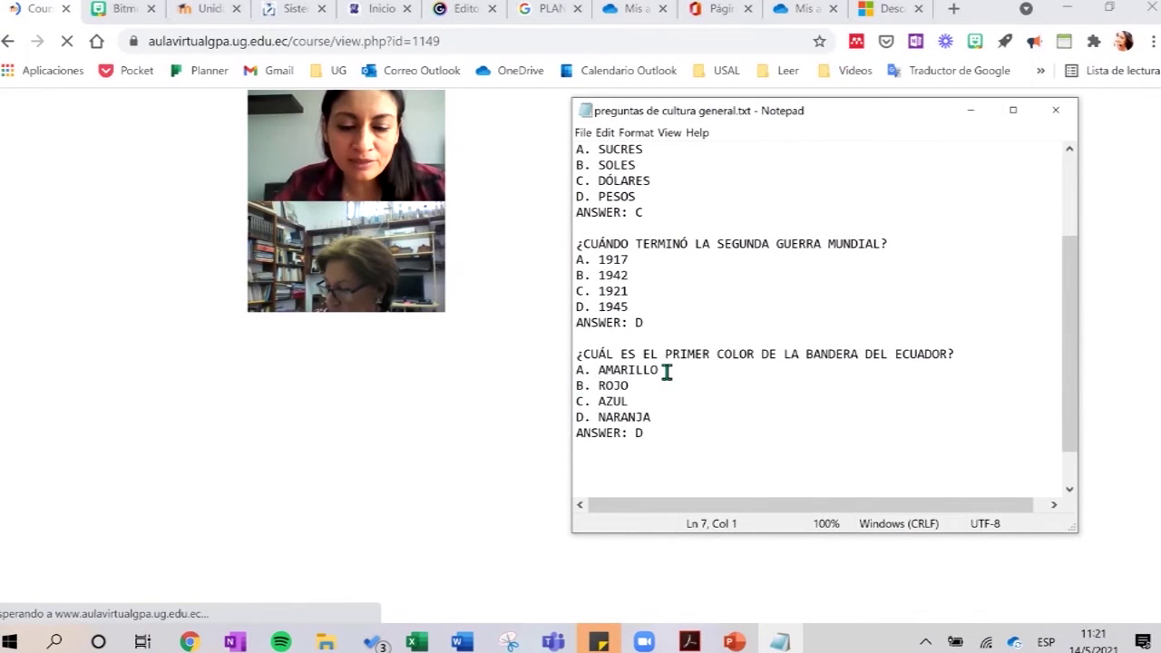
click(762, 450)
key(shift+Up)
key(shift+Up)
key(shift+Up)
key(shift+Up)
key(shift+Up)
key(shift+Up)
key(ctrl+c)
click(644, 433)
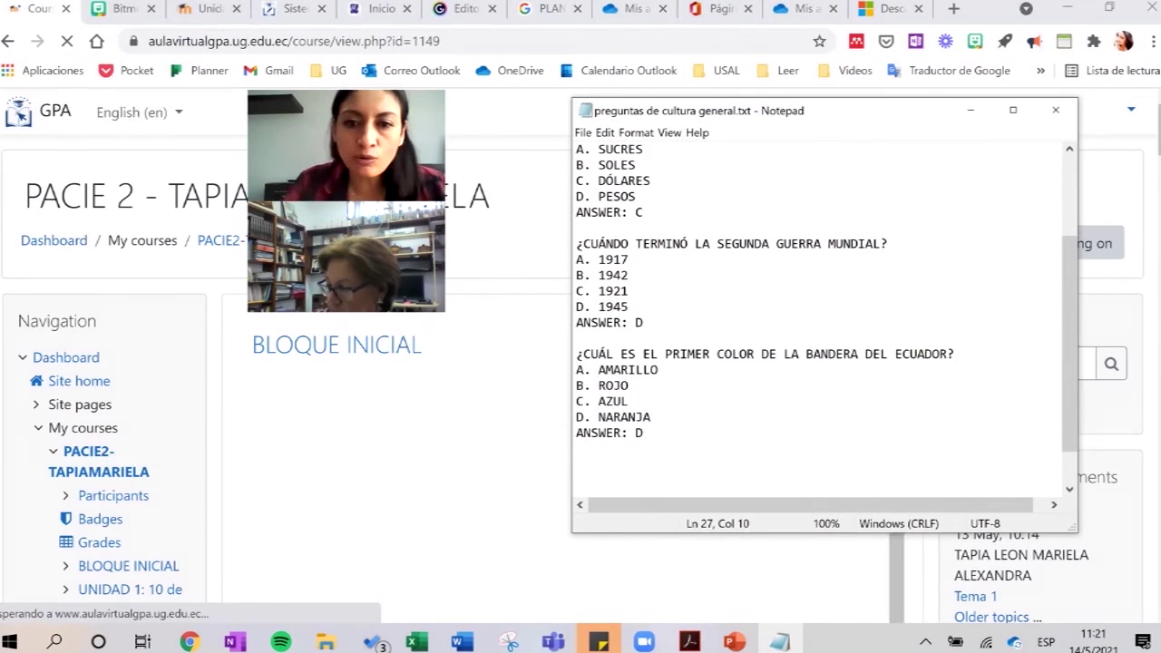
key(Return)
key(Return)
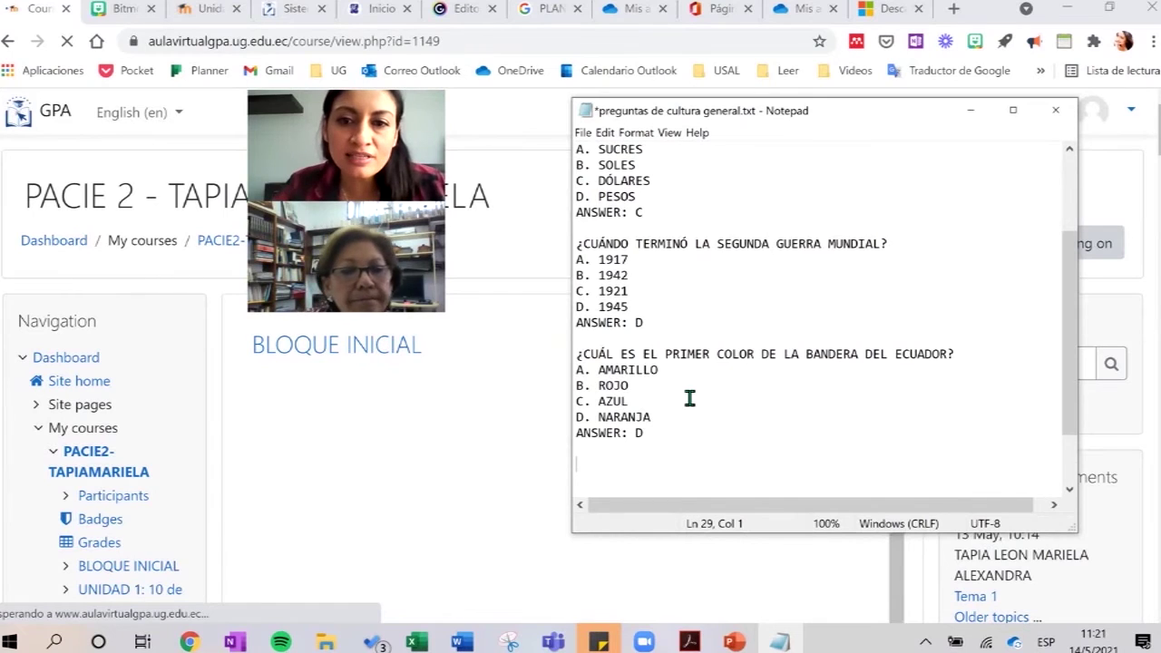
Paste the flag question as a new SEGUNDO color question with ANSWER: C
key(ctrl+v)
double_click(689, 401)
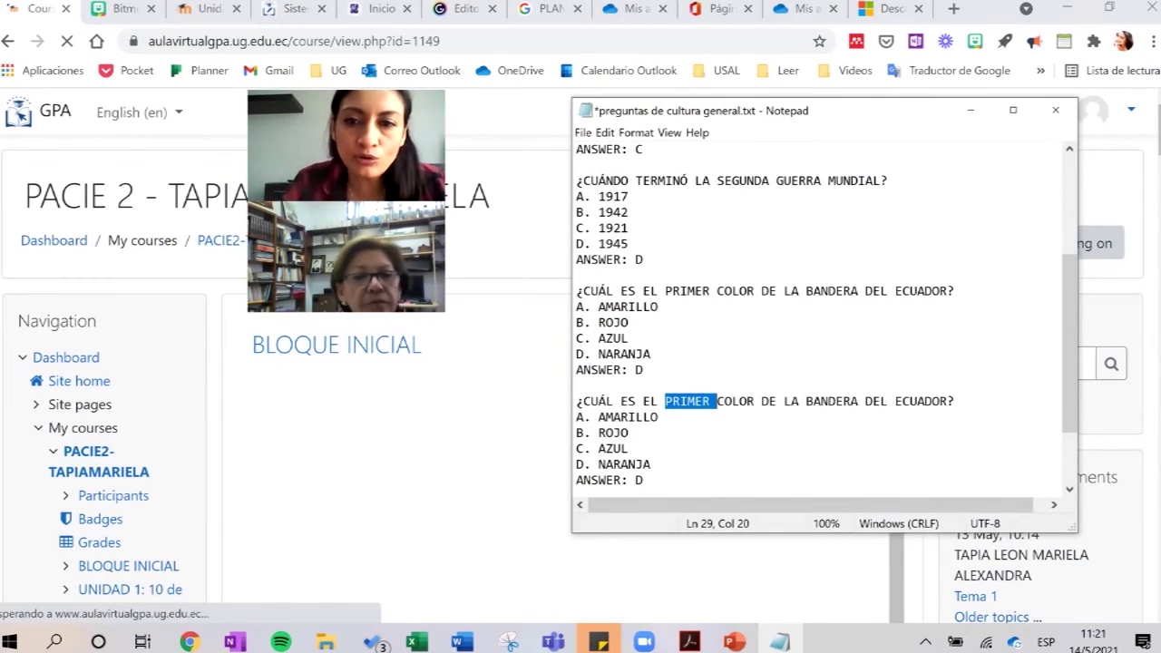
key(BackSpace)
text(SEGUNDO)
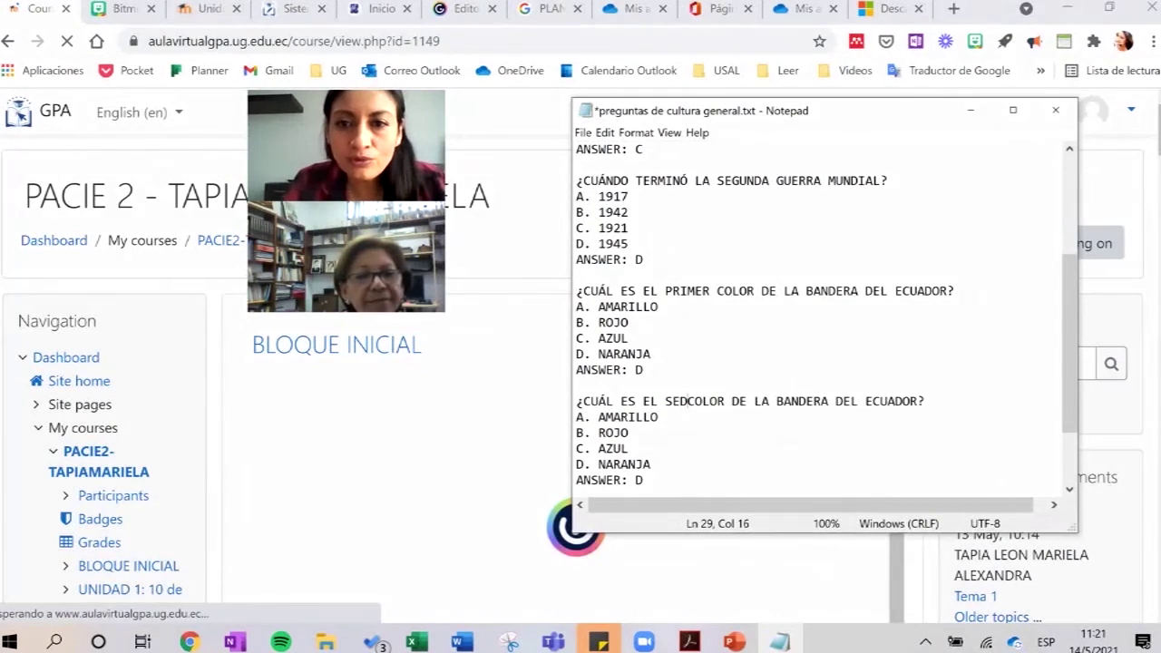
click(653, 480)
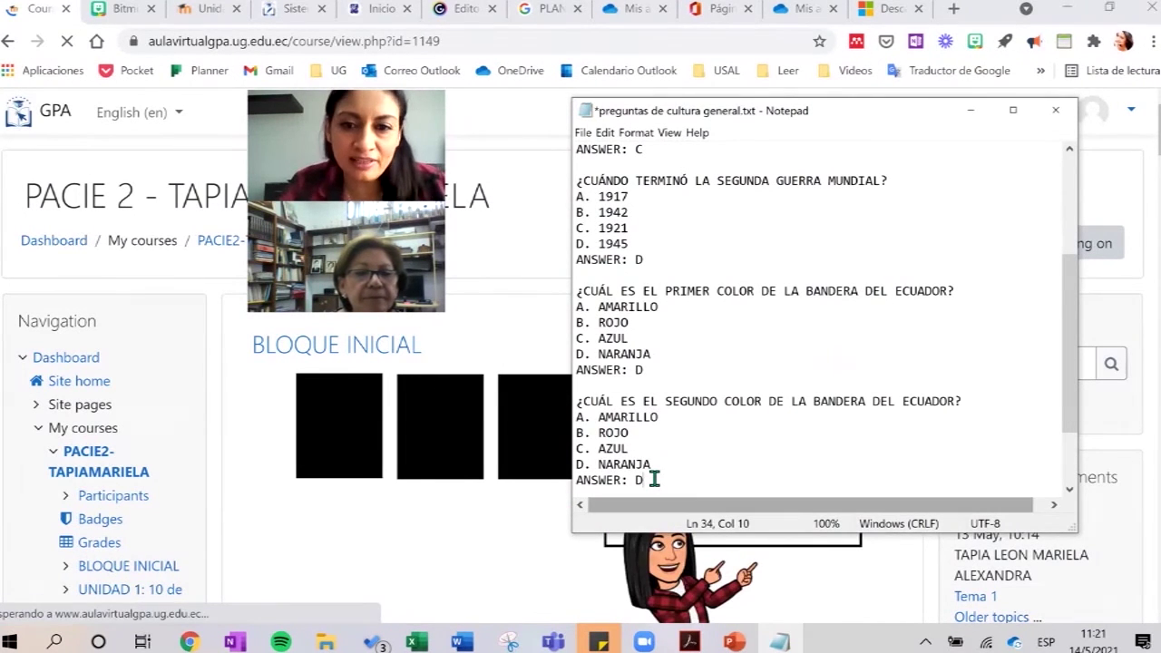
key(BackSpace)
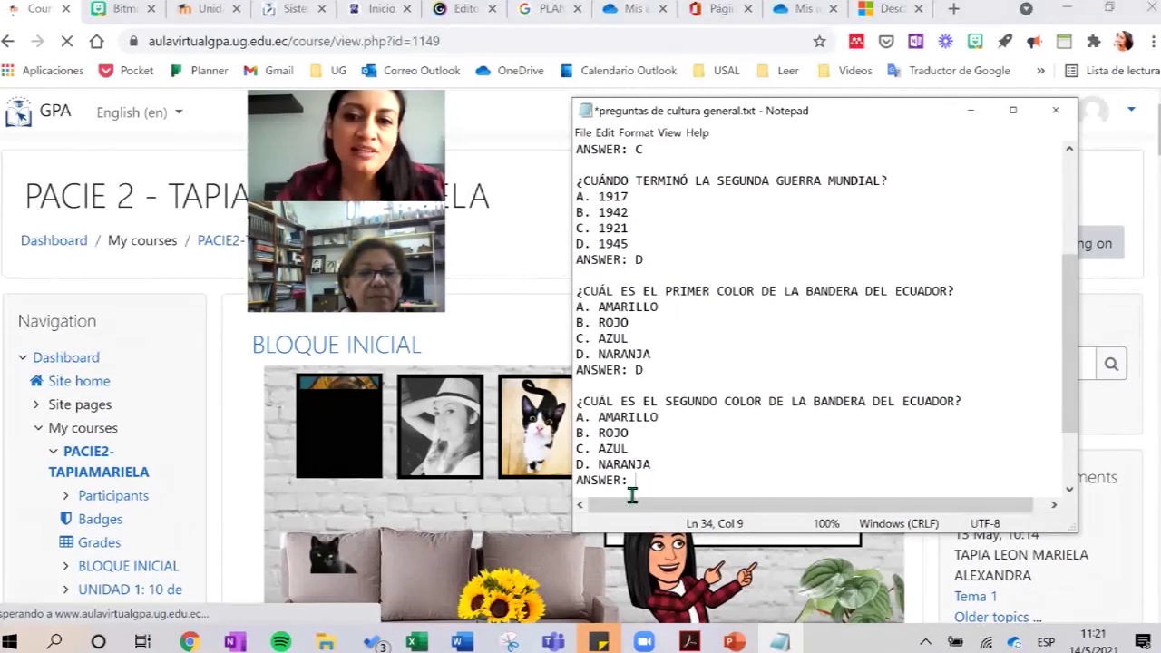
text(C)
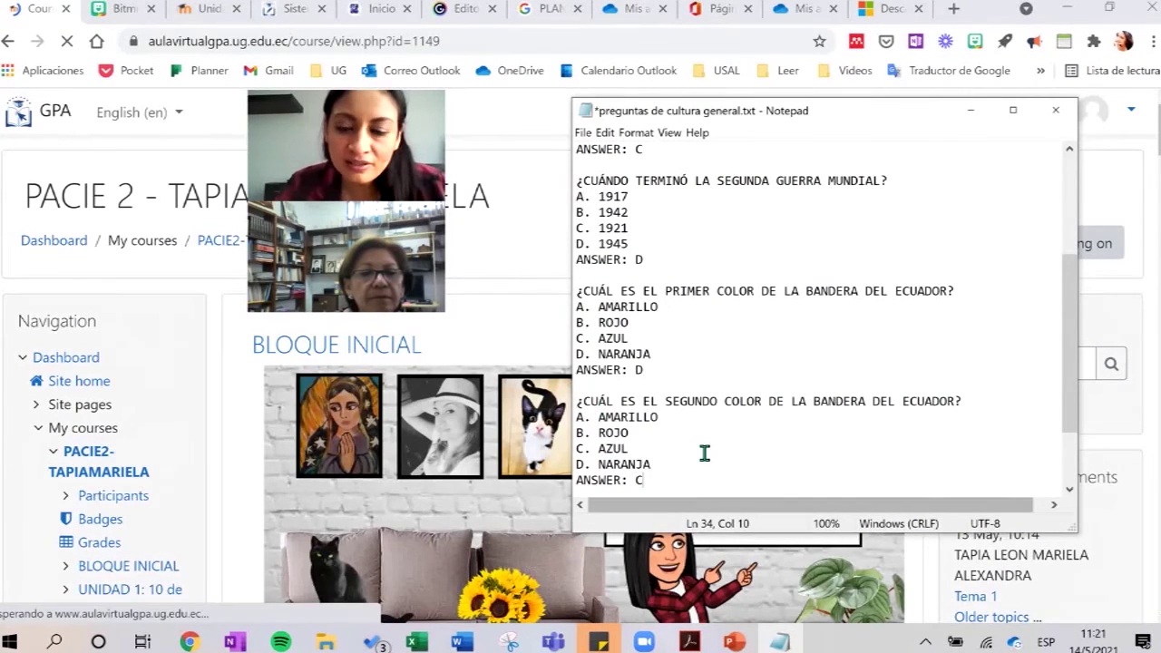
Duplicate it as a TERCER color question with ANSWER: B
key(shift+Up)
key(shift+Up)
key(shift+Up)
key(shift+Up)
key(shift+Up)
key(ctrl+shift+Left)
key(ctrl+shift+Left)
key(shift+Home)
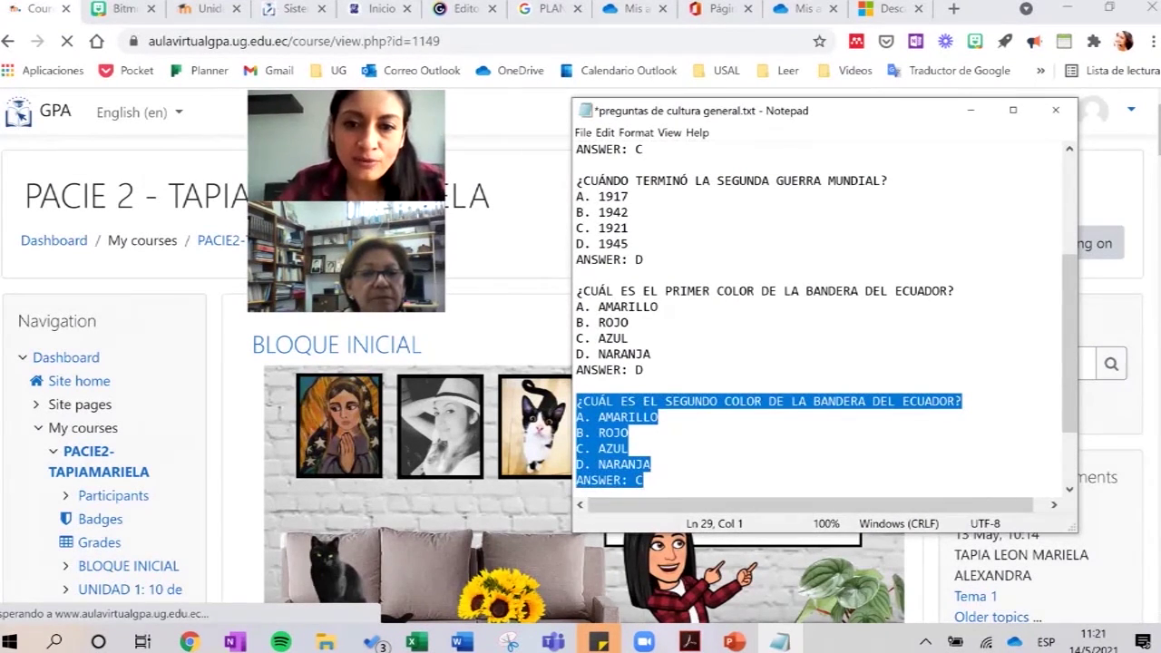
key(ctrl+c)
key(ctrl+End)
key(ctrl+v)
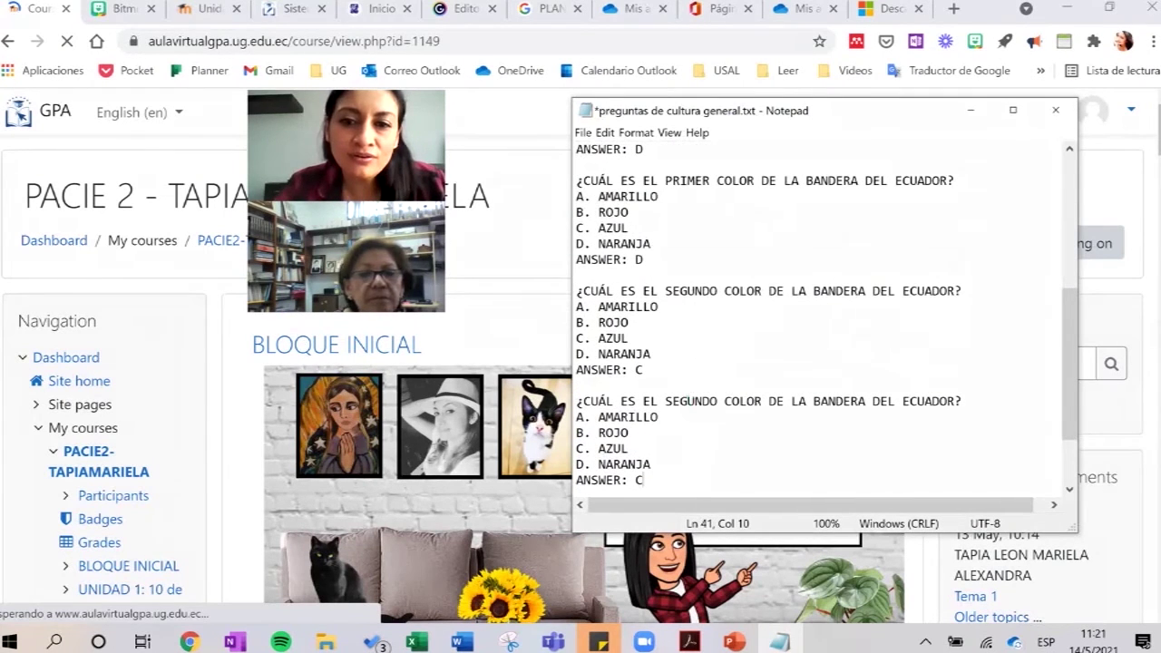
double_click(694, 401)
text(TERCER)
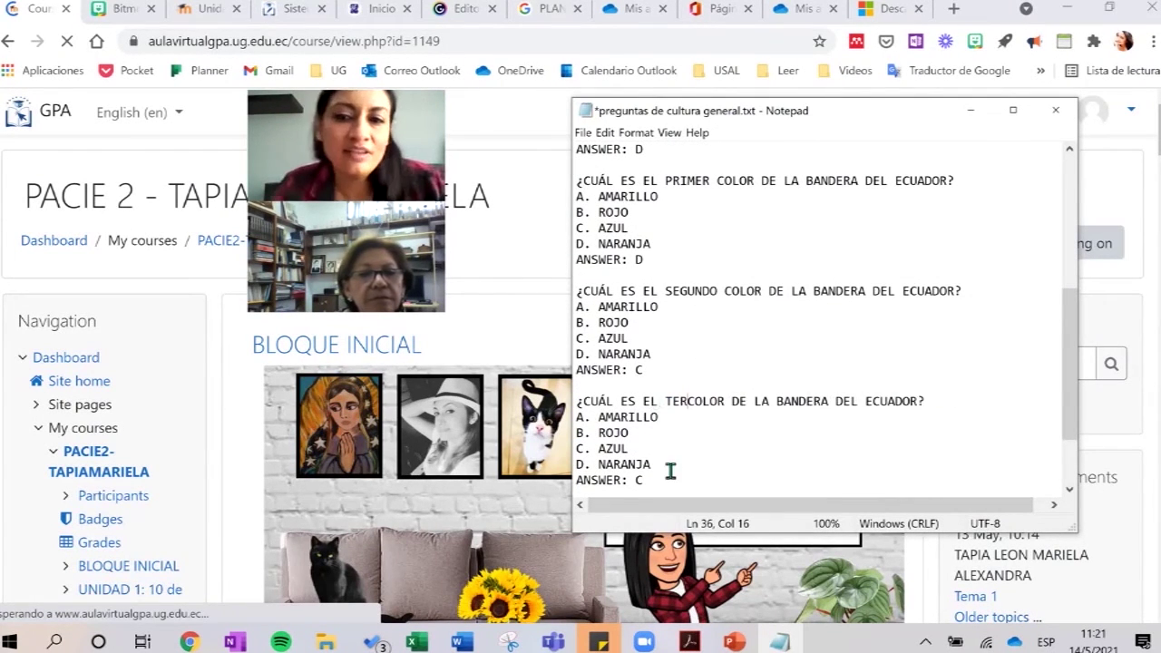
click(689, 480)
key(BackSpace)
text(B)
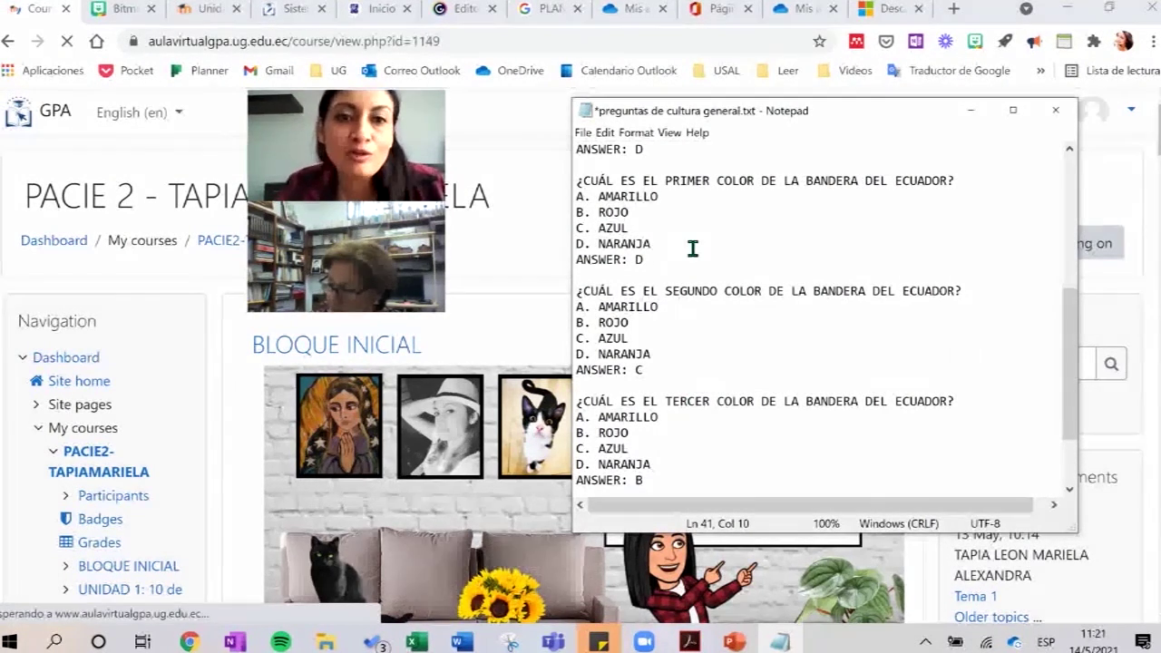
Save the quiz file and switch back to the Moodle course page
scroll(692, 247, up, 1)
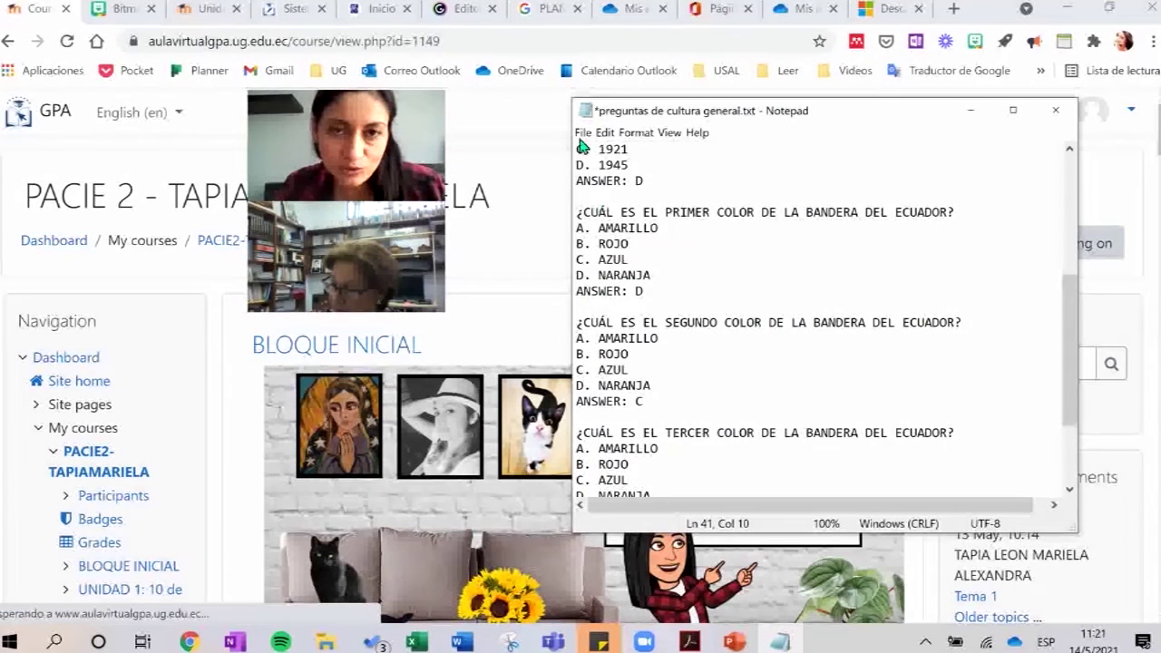
key(alt+f)
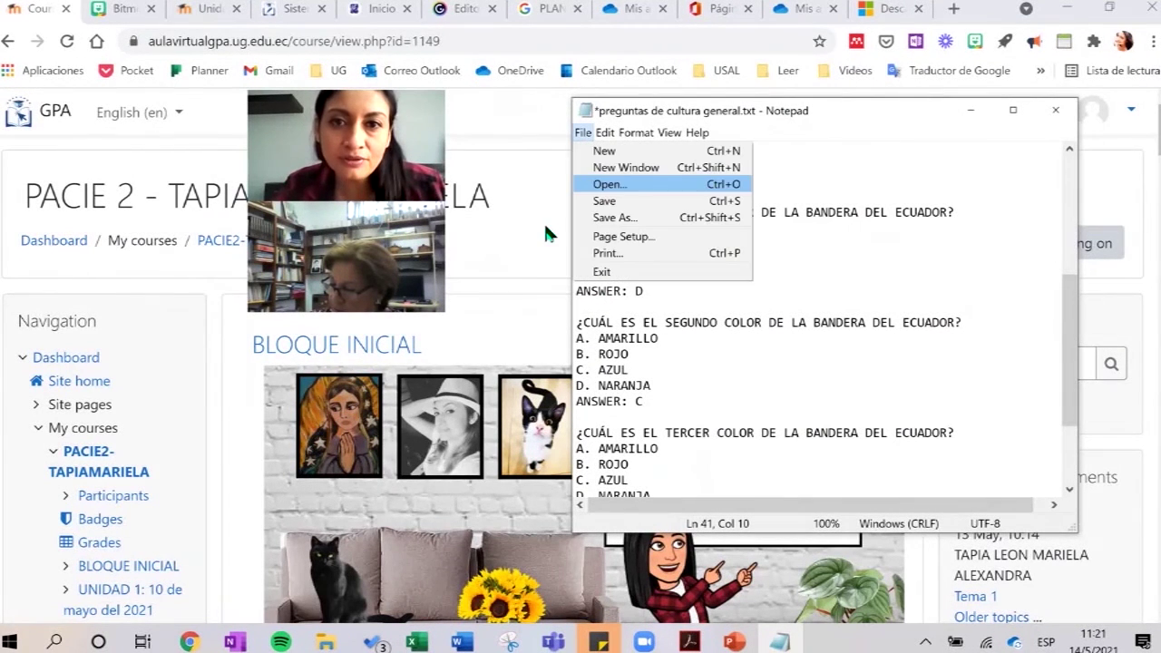
key(s)
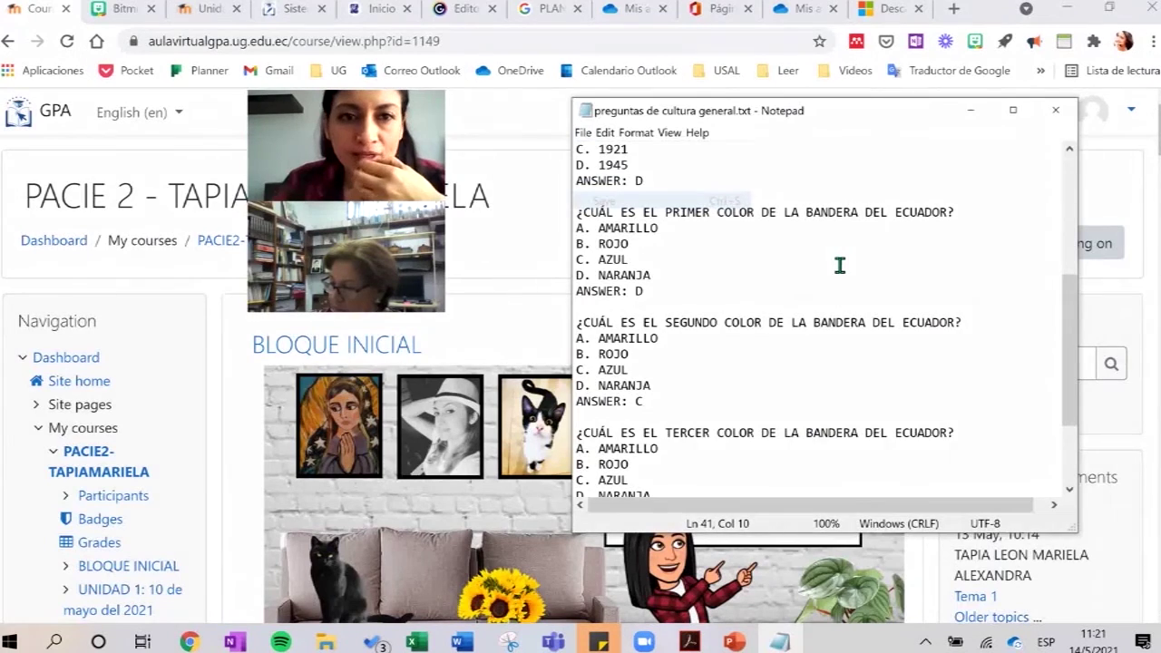
key(alt+Tab)
scroll(840, 263, down, 2)
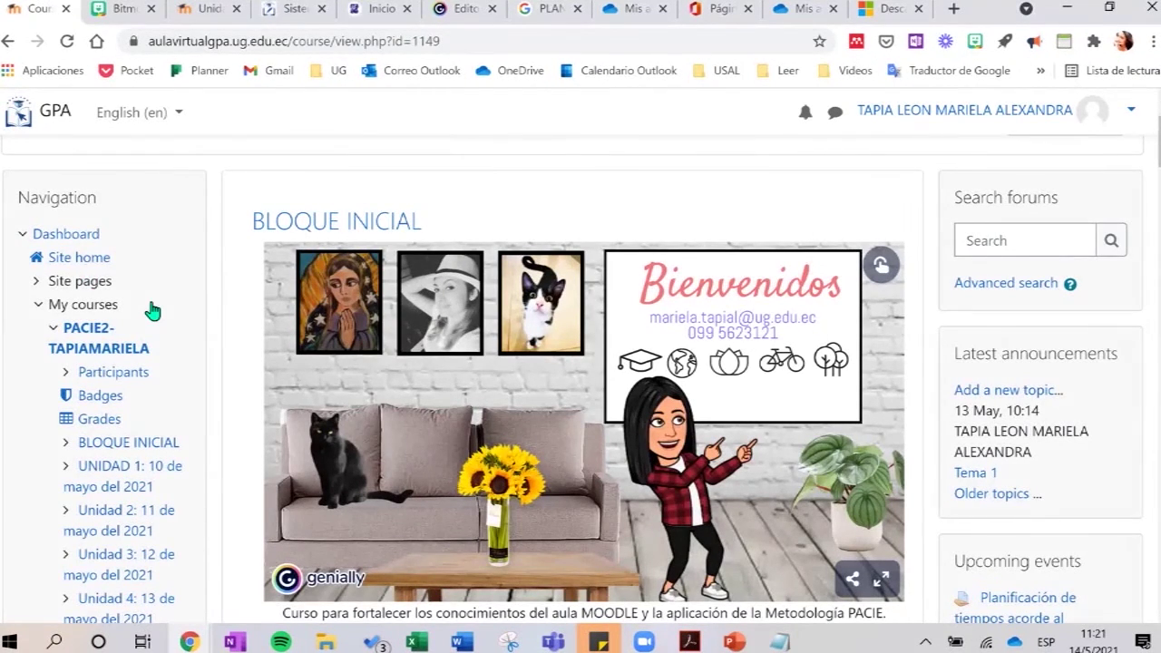
Open Question bank from the PACIE 2 course administration links
scroll(136, 322, down, 8)
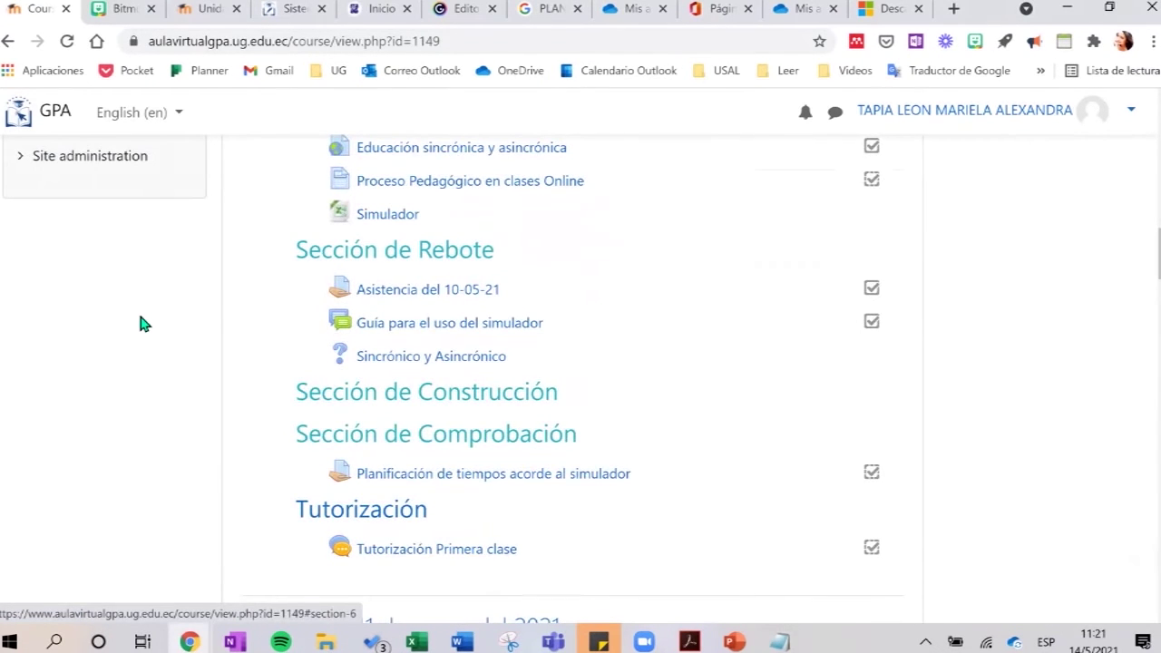
scroll(141, 325, up, 4)
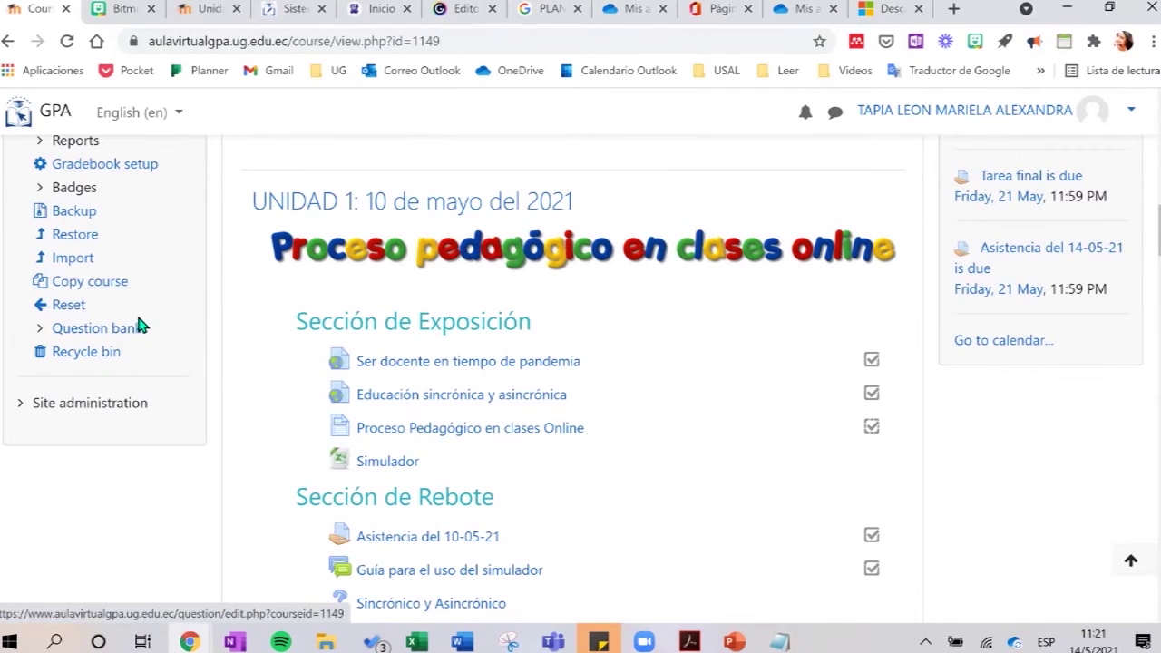
click(108, 329)
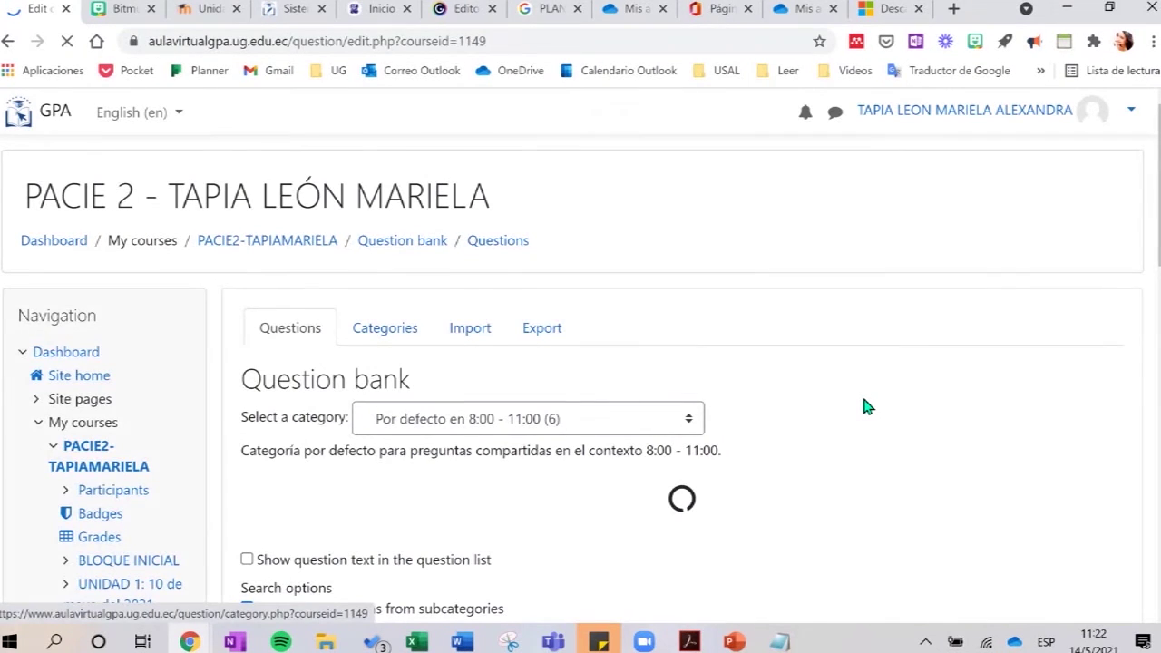
Switch the question bank to its Categories page
scroll(864, 408, down, 1)
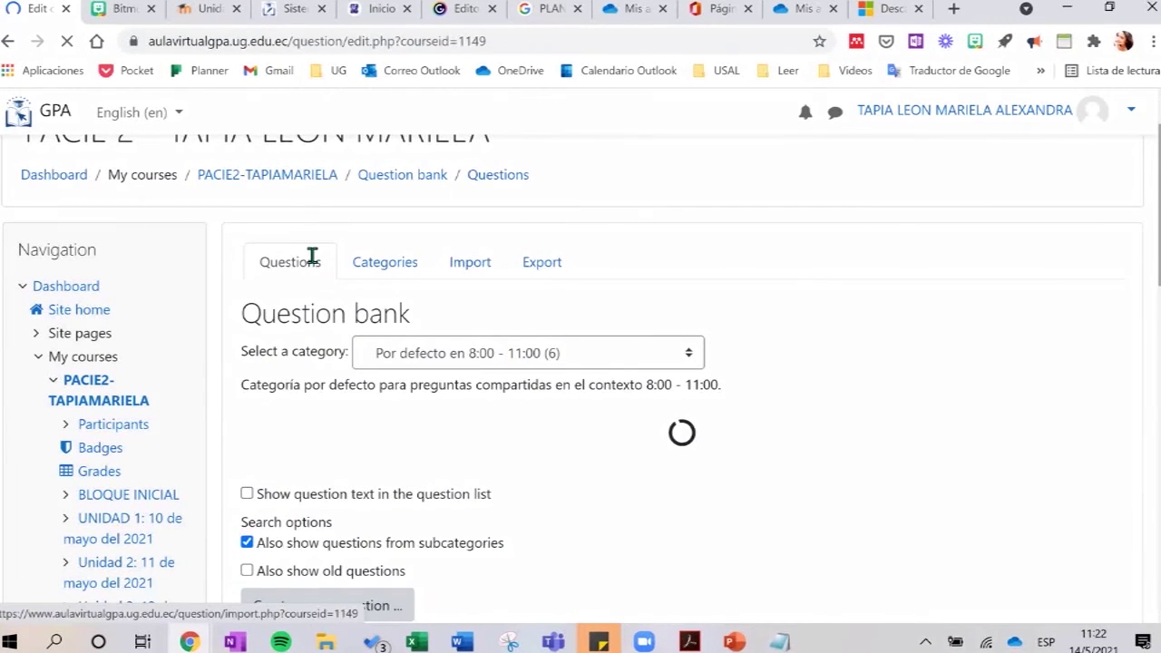
click(404, 265)
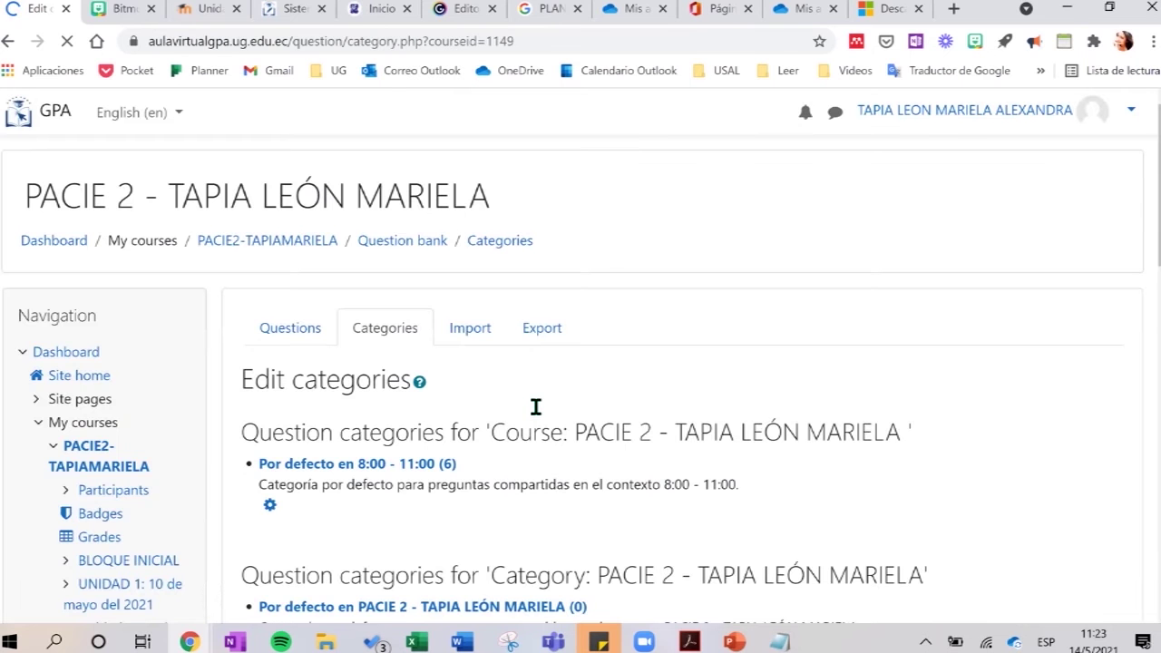
Enter 'preguntas de la unidad 1' as the new category name
scroll(538, 390, down, 3)
scroll(553, 359, down, 4)
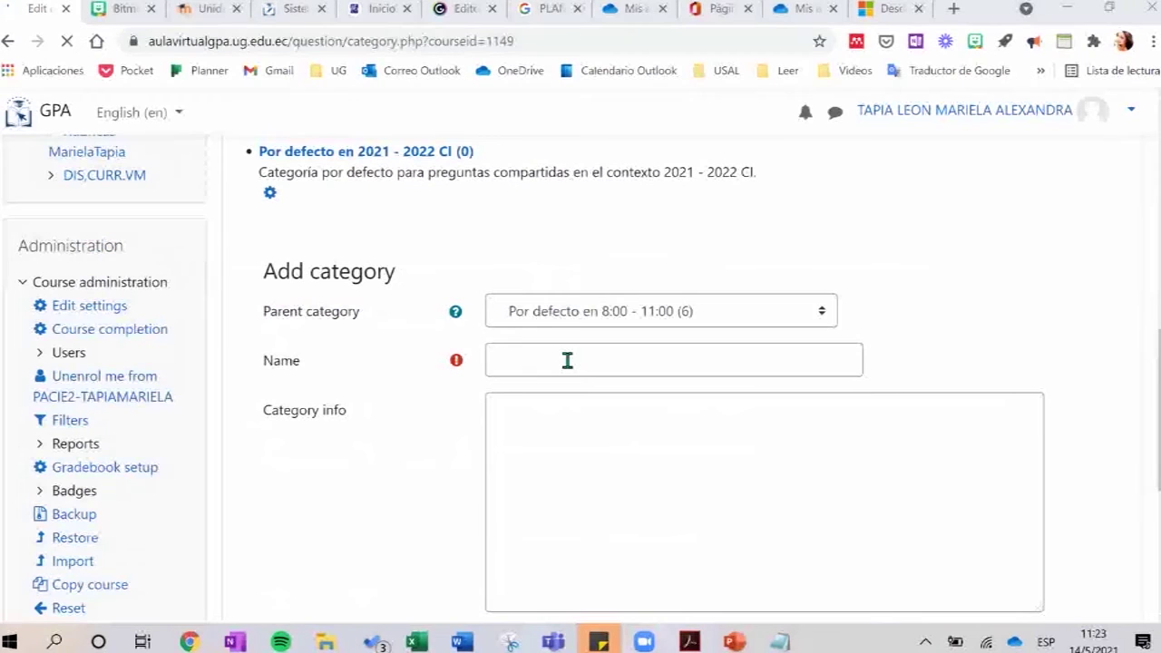
click(567, 361)
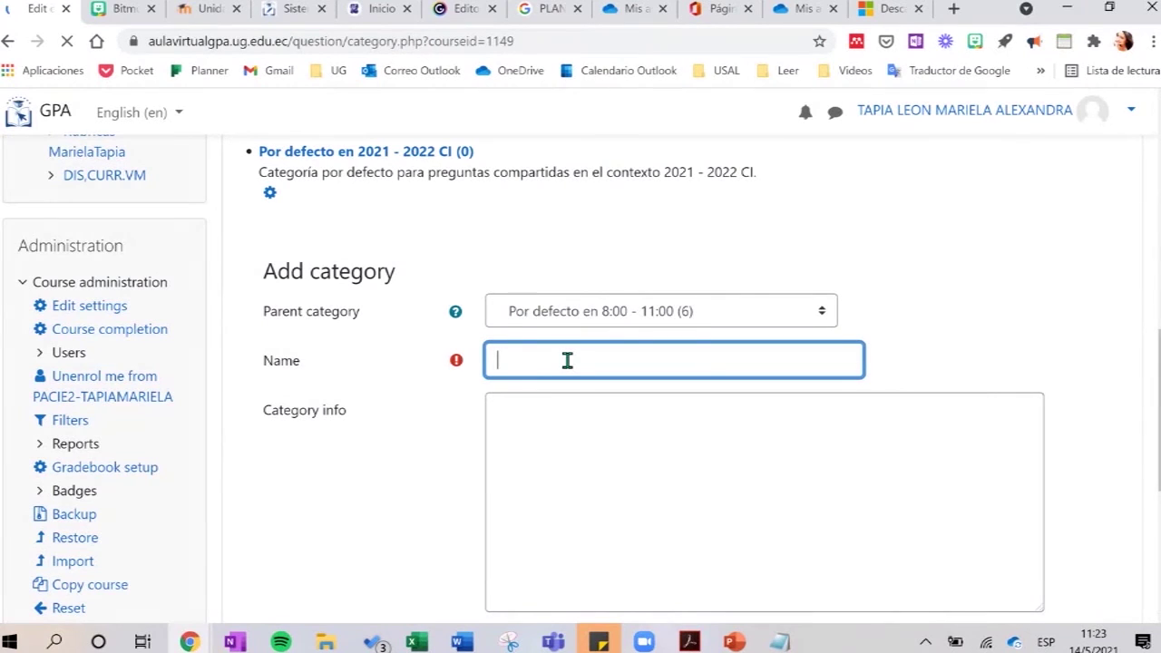
text(preguntas de la unidad 1)
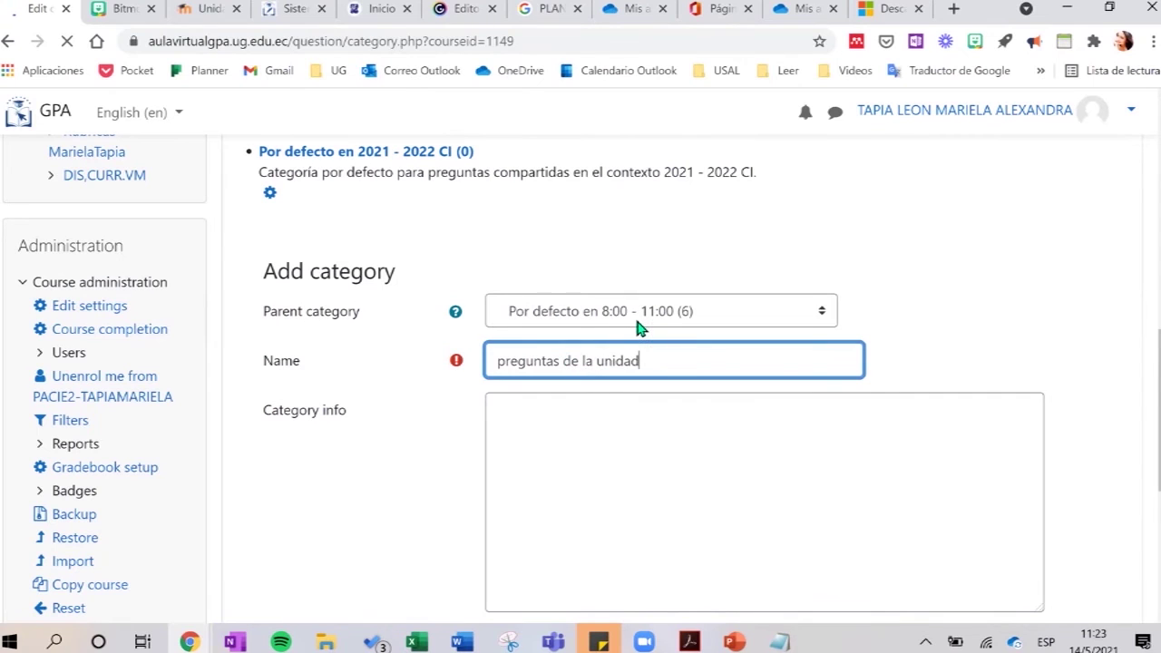
Set the course's top category as parent and add the category
click(640, 325)
click(649, 322)
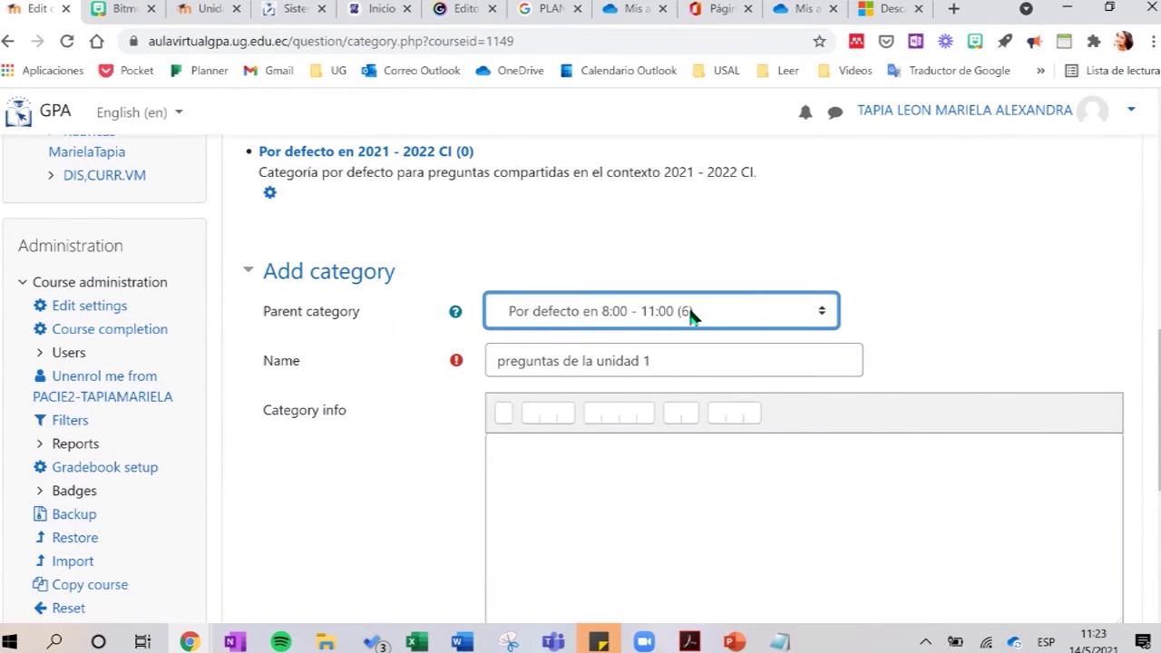
click(686, 312)
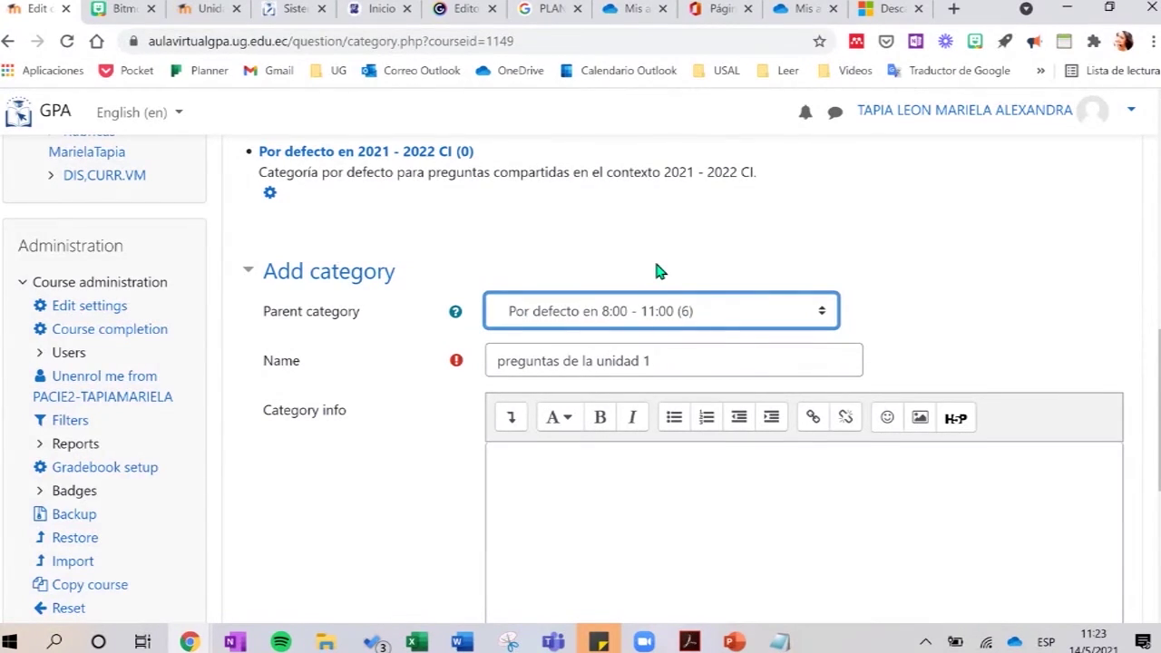
scroll(662, 55, down, 1)
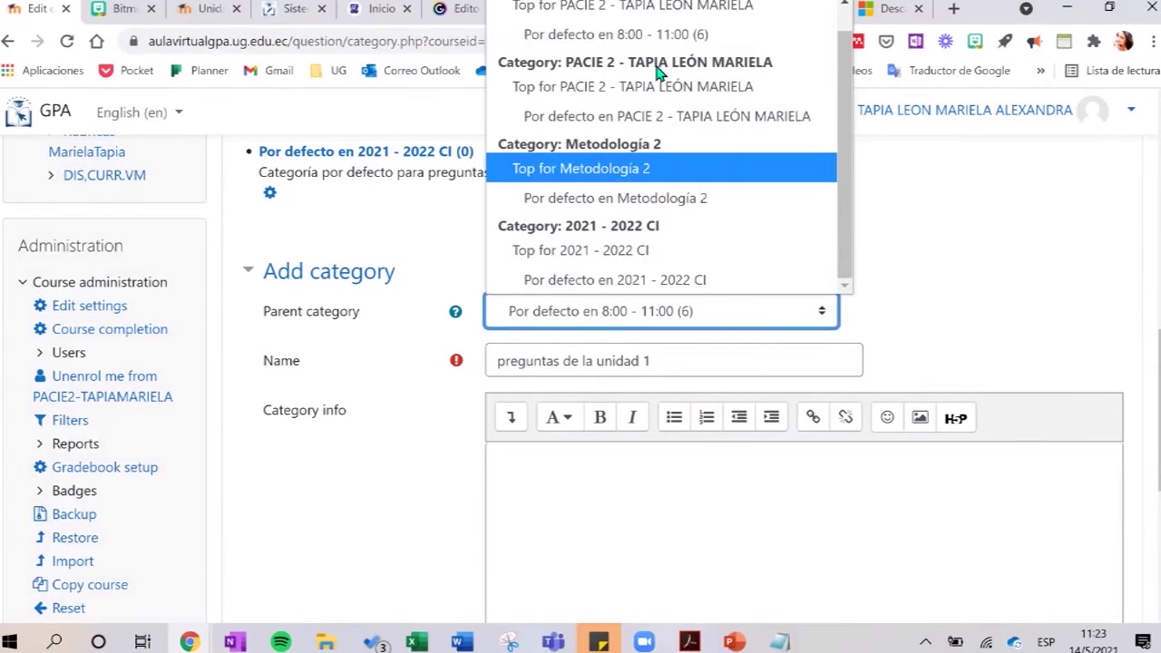
scroll(660, 60, up, 1)
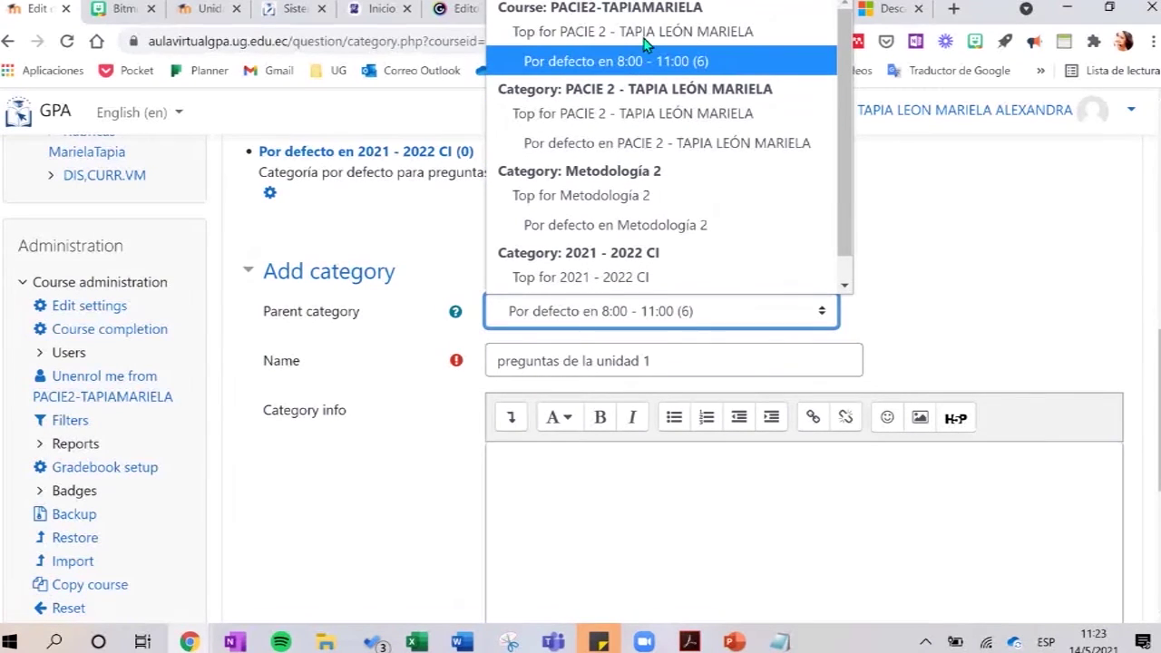
key(Return)
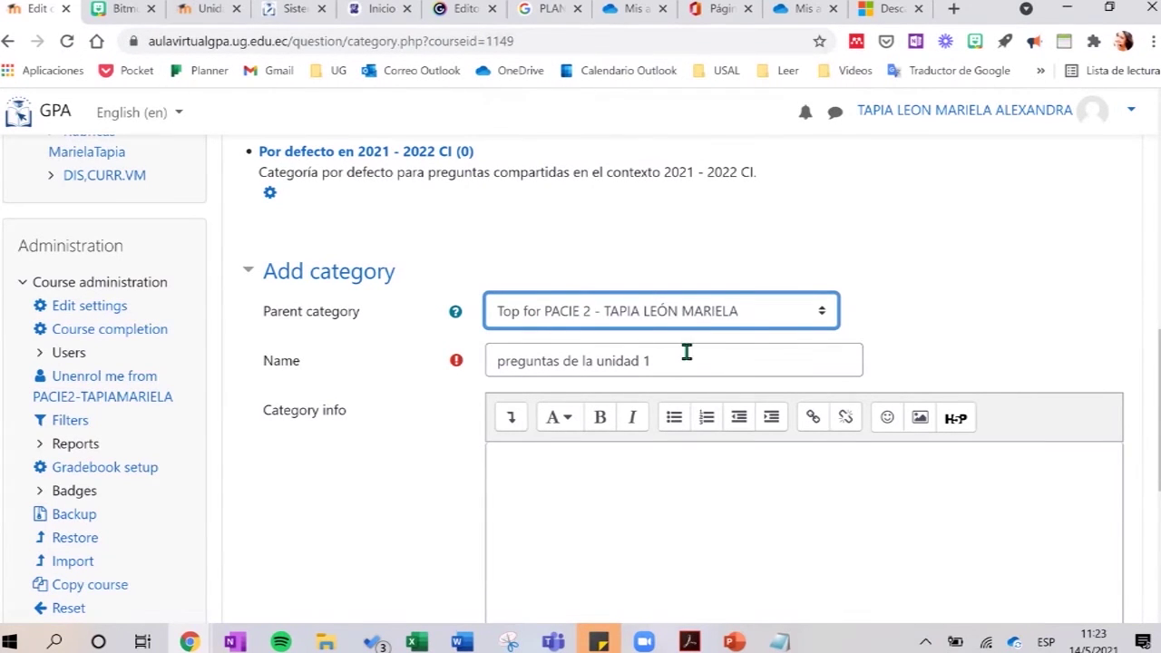
scroll(617, 383, down, 1)
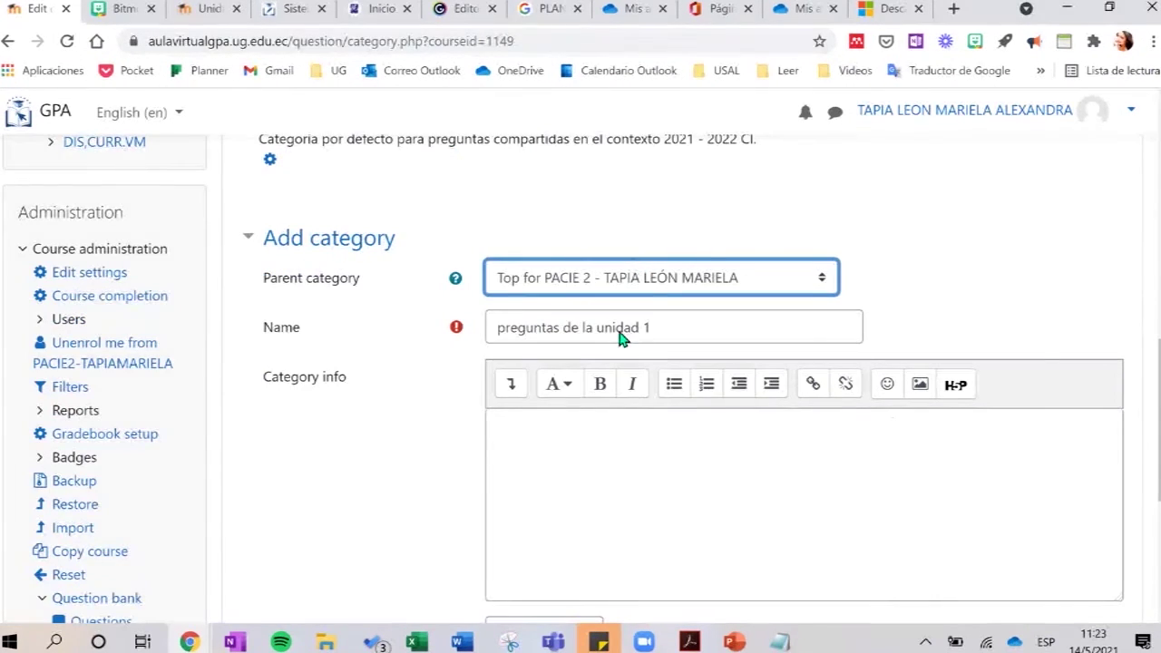
scroll(628, 286, down, 3)
scroll(694, 423, up, 3)
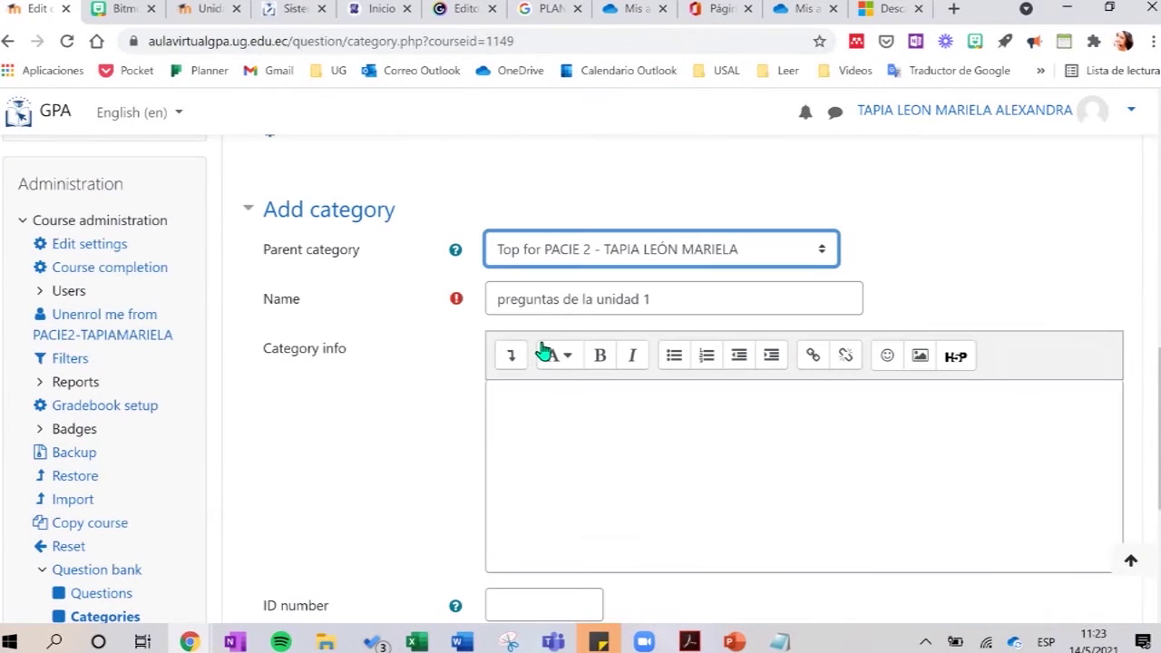
scroll(544, 352, down, 3)
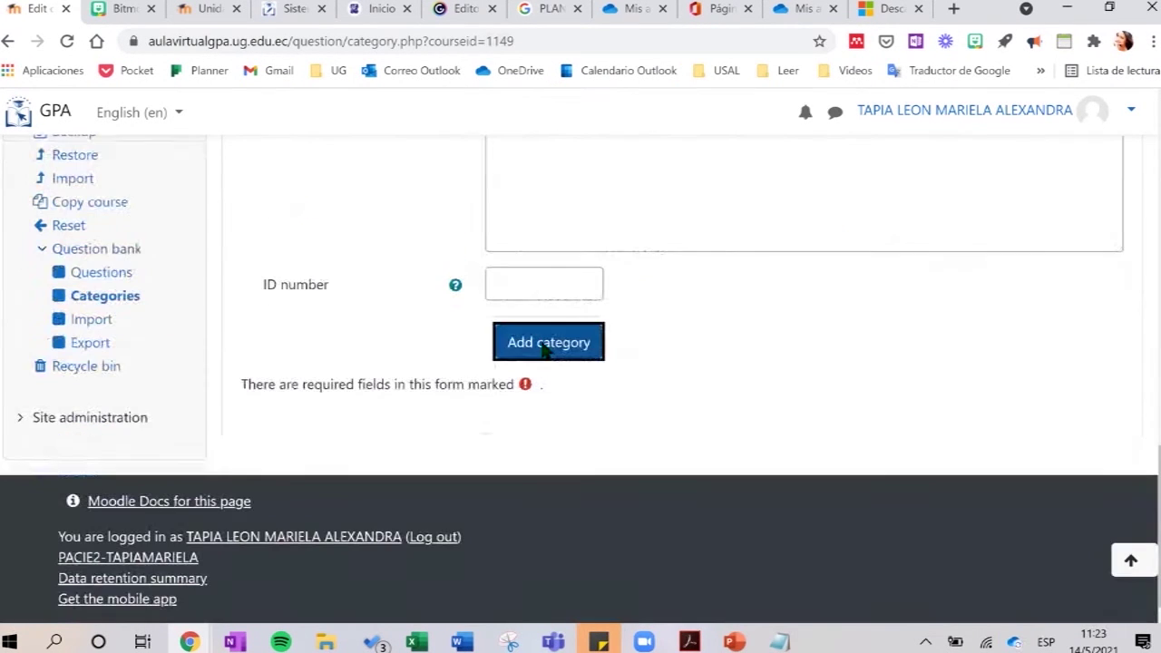
click(545, 345)
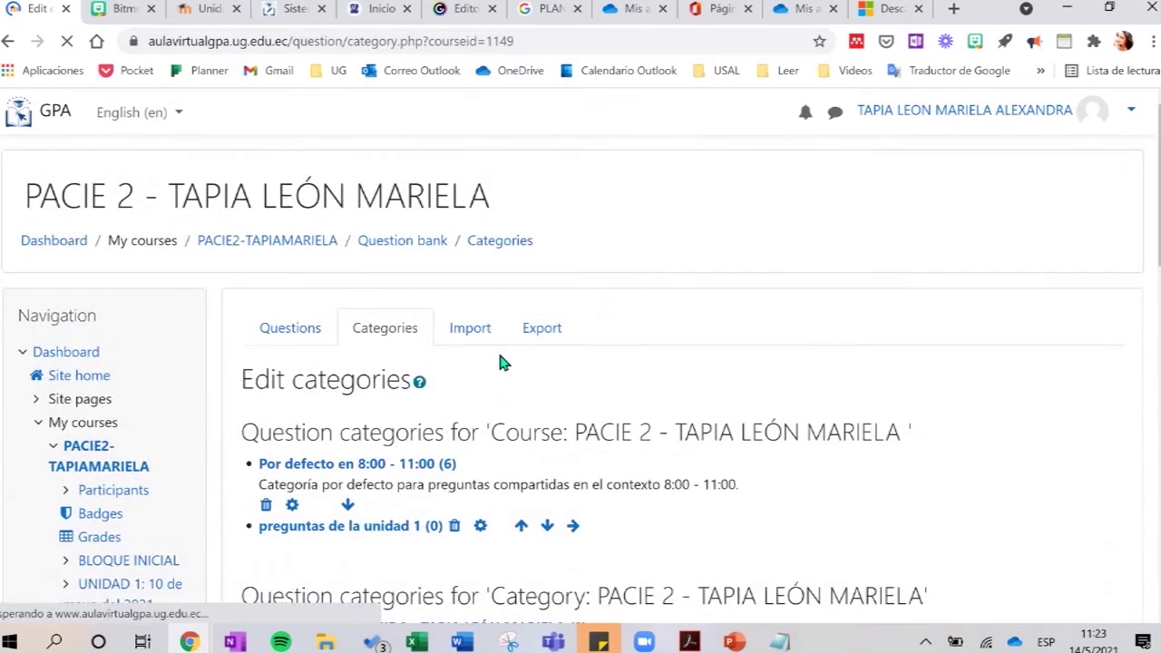
Open the 'preguntas de la unidad 1 (0)' category and go to its Import page
scroll(503, 363, down, 2)
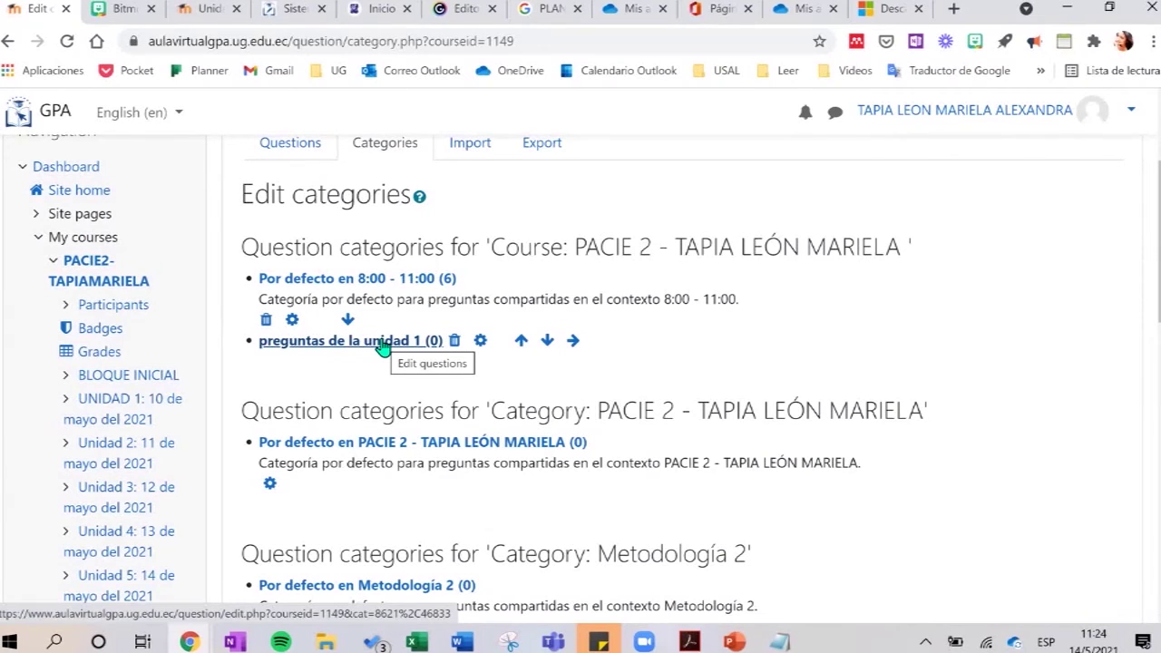
click(383, 349)
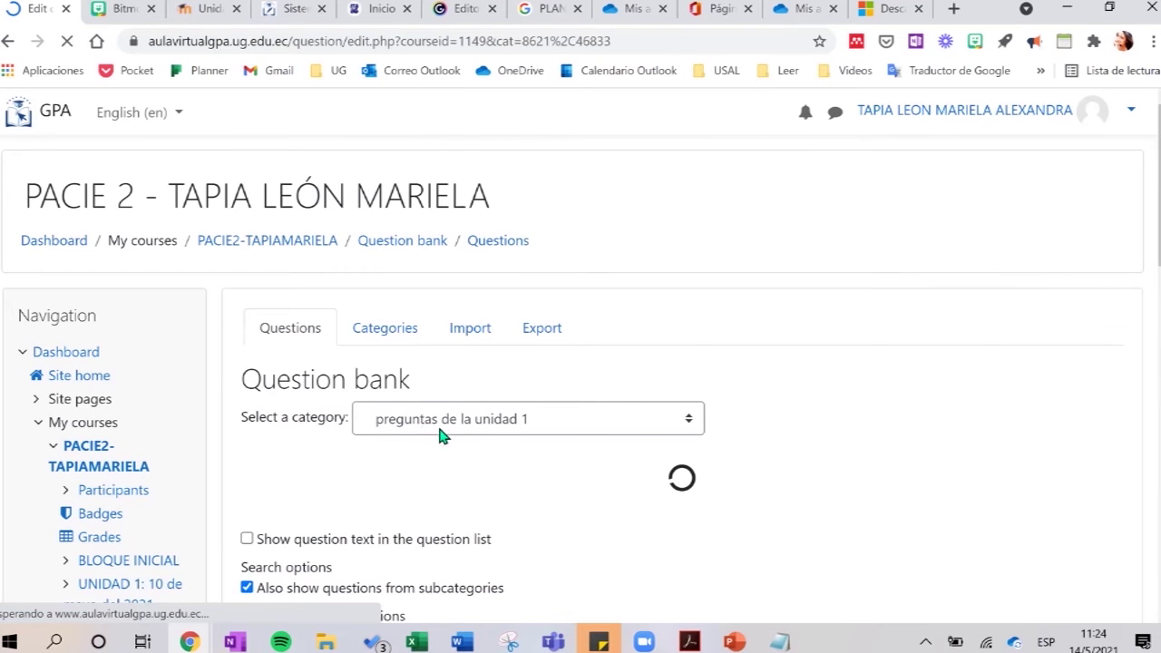
click(442, 433)
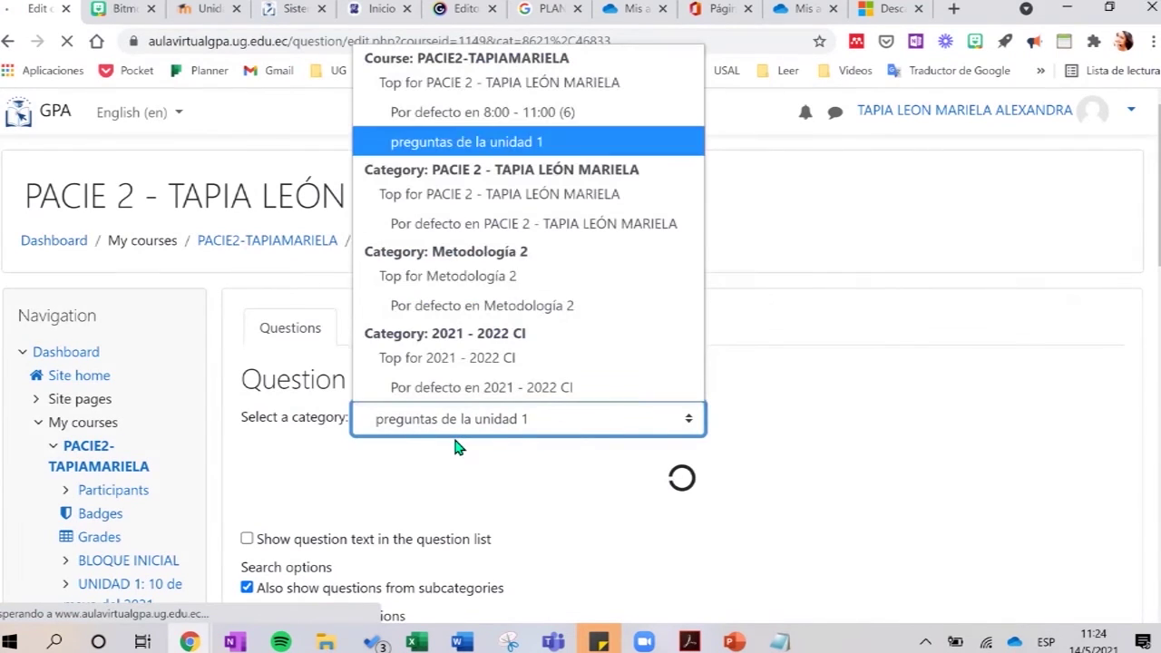
click(459, 445)
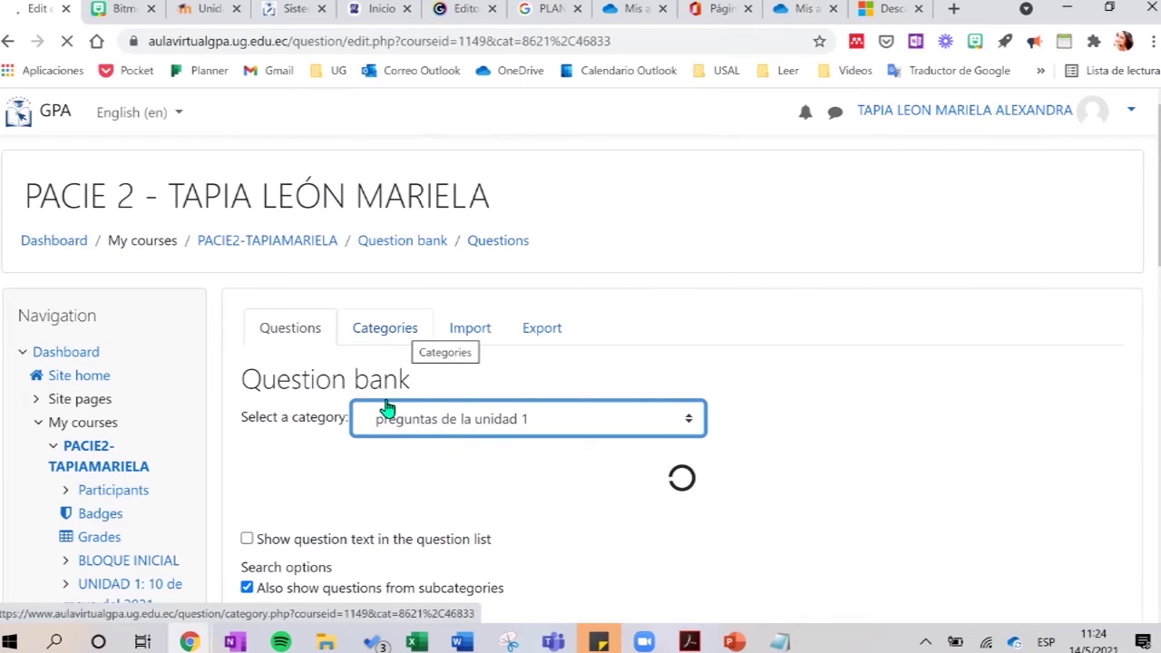
click(470, 331)
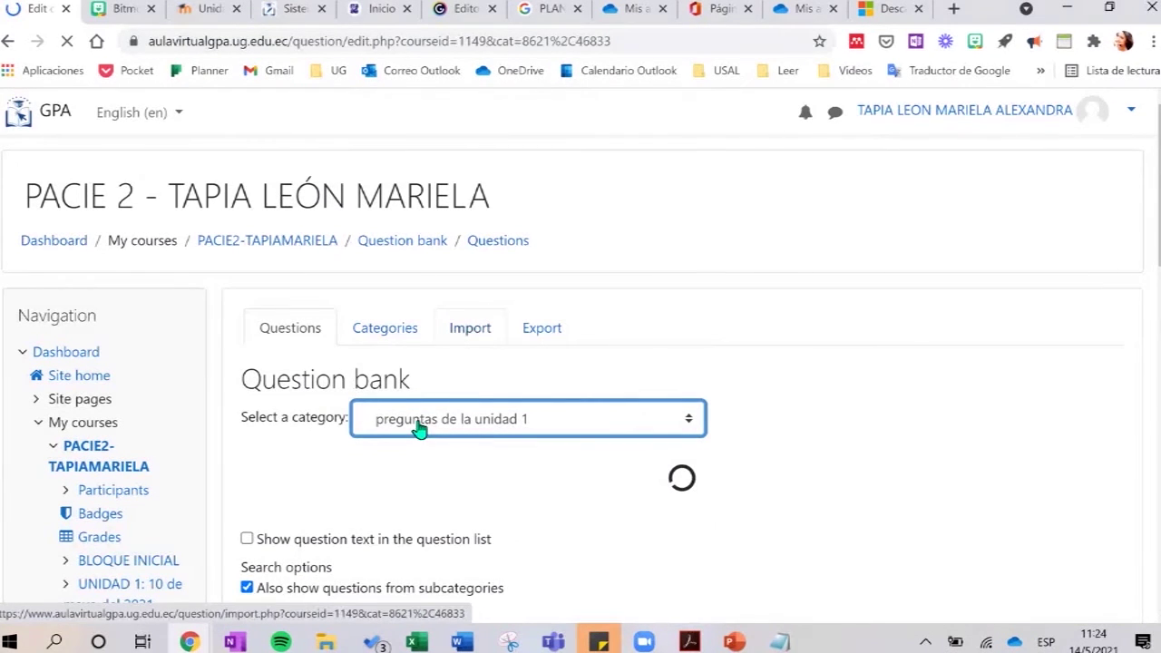
click(470, 337)
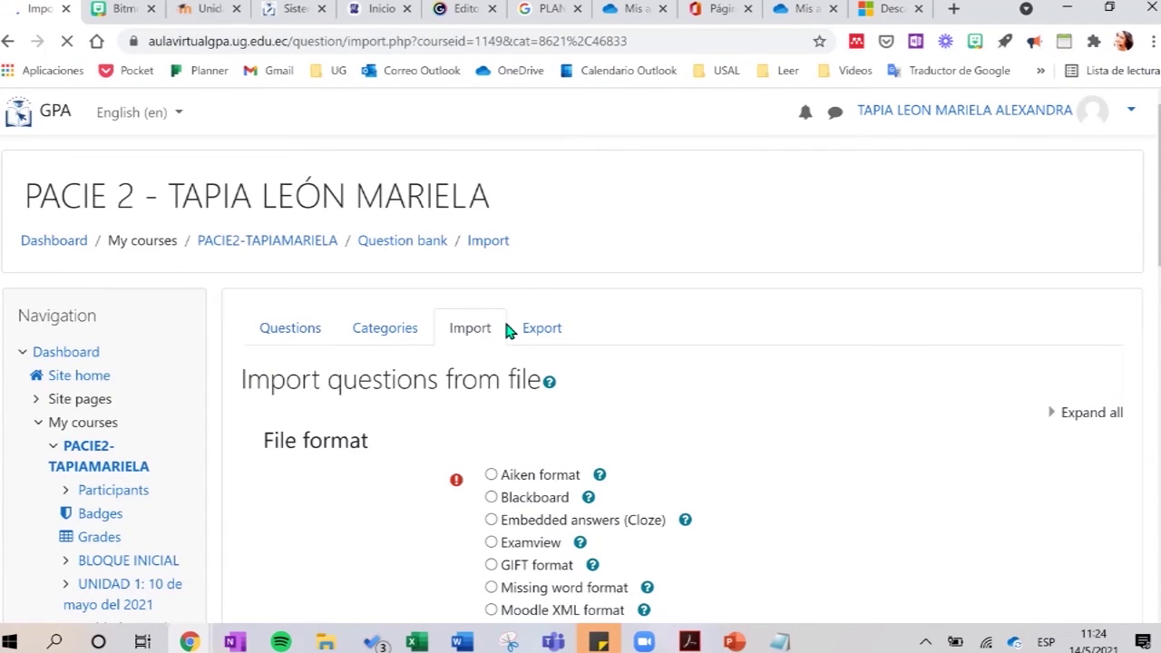
Choose Aiken format and scroll down to the file upload field
scroll(507, 331, down, 2)
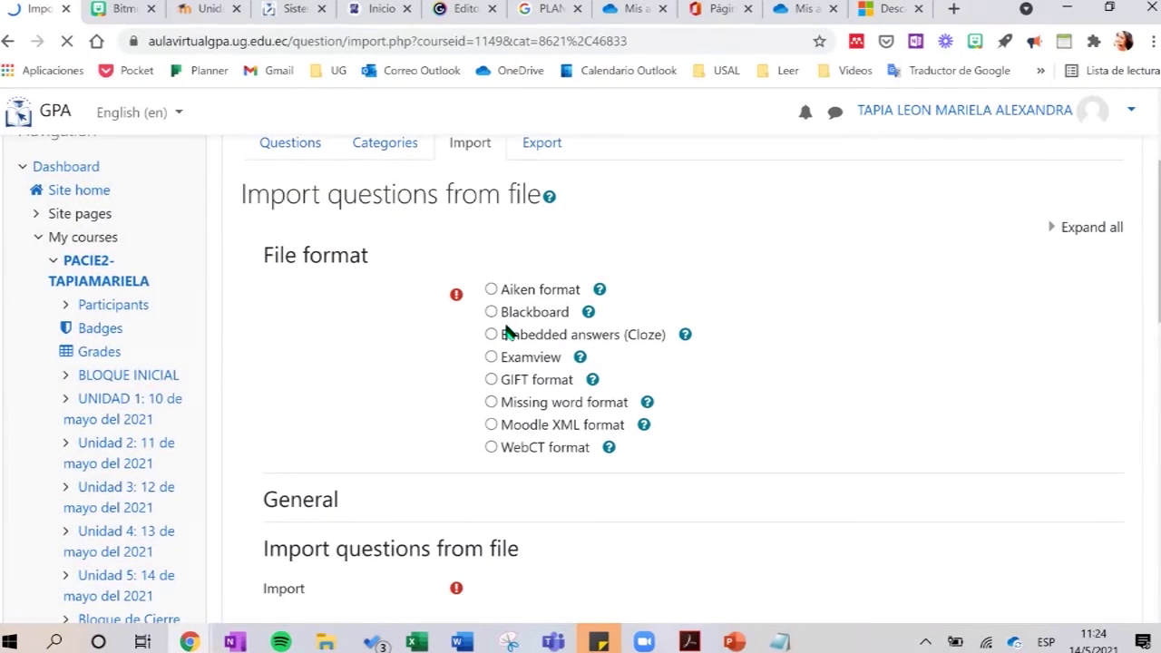
scroll(513, 332, up, 1)
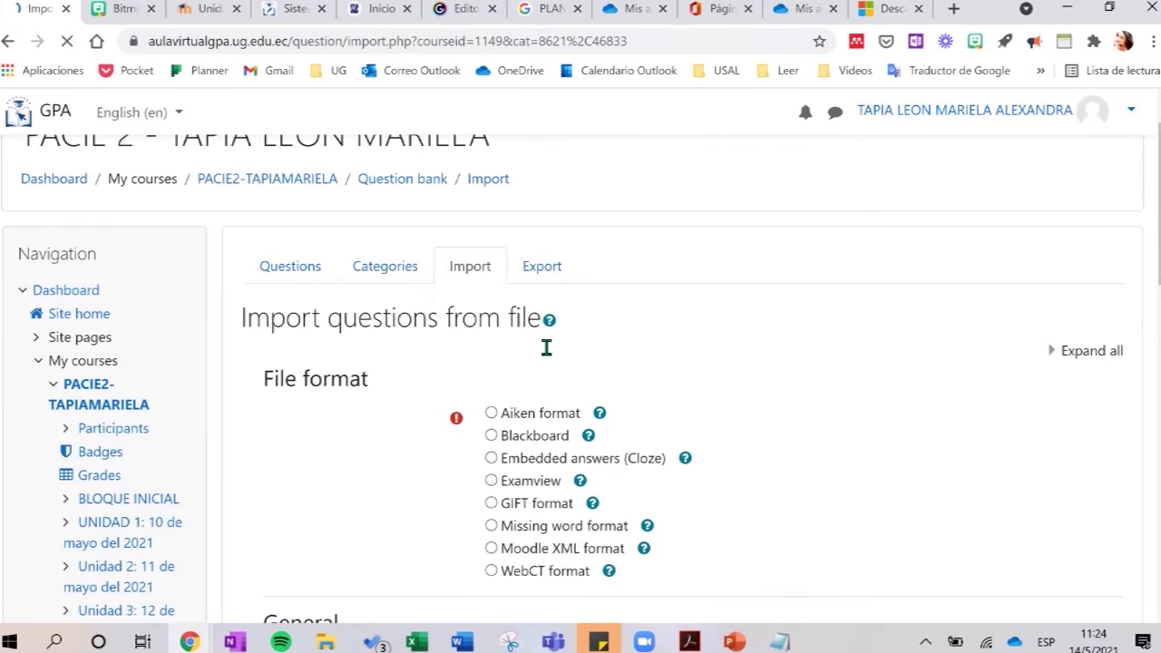
scroll(547, 347, down, 3)
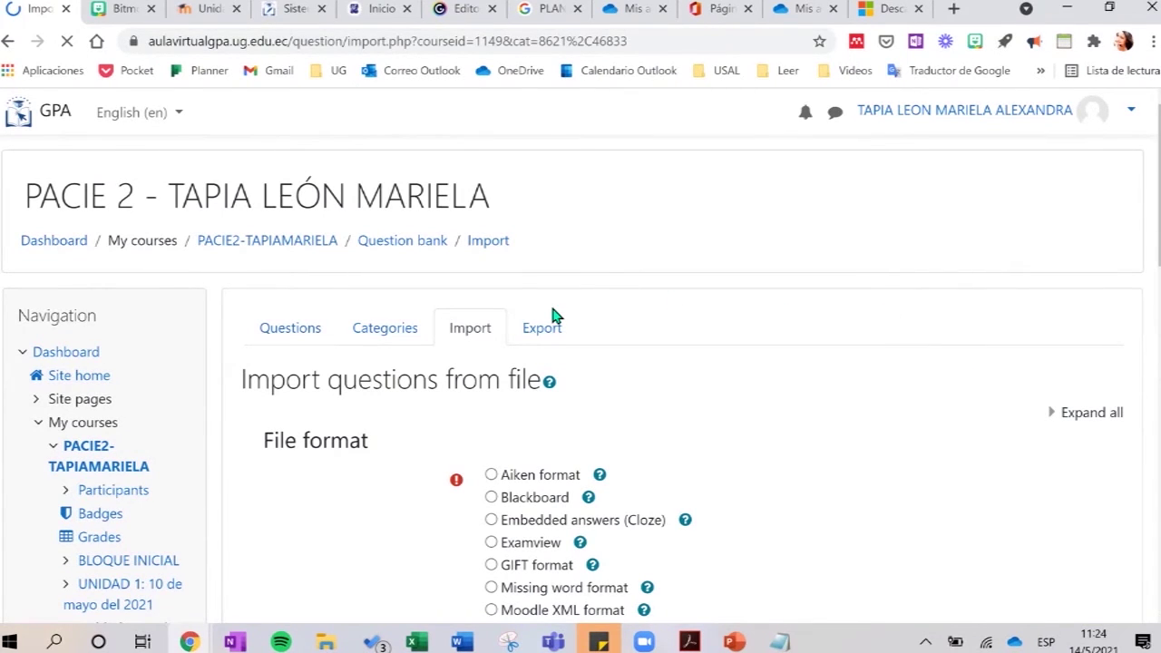
scroll(501, 296, down, 2)
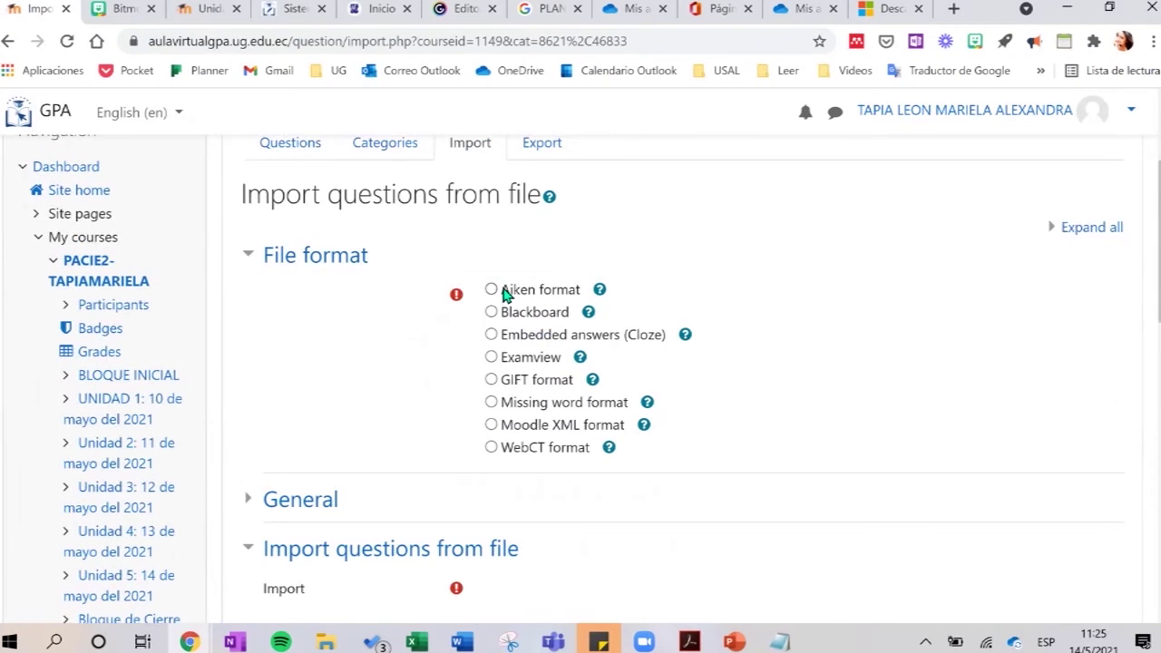
click(515, 298)
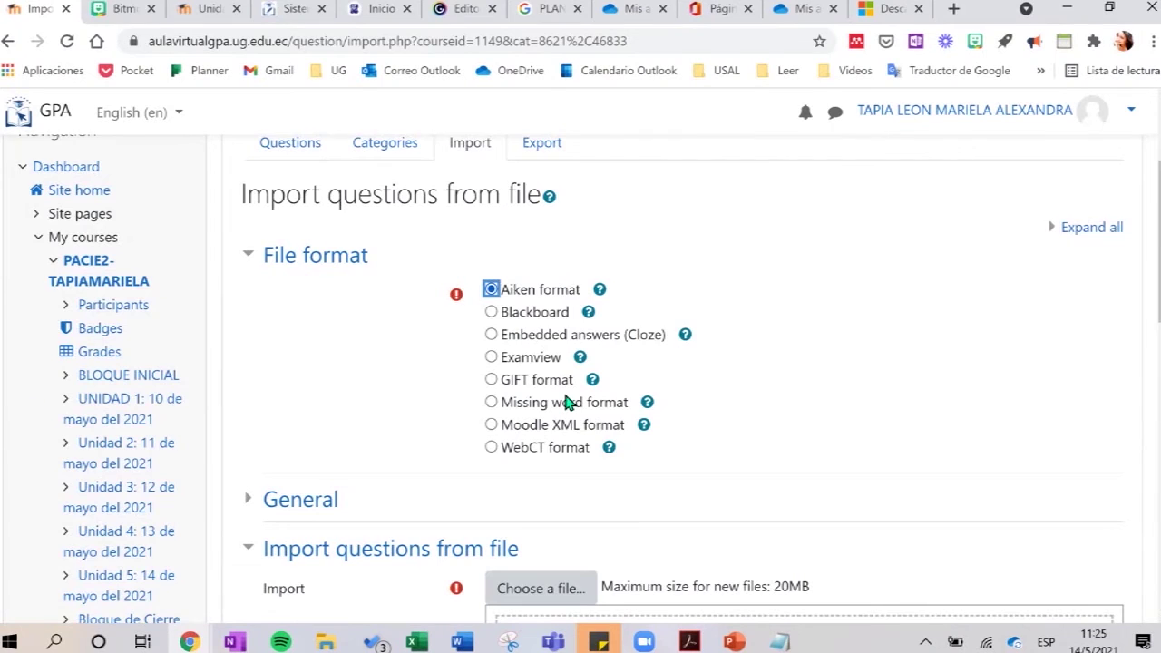
scroll(570, 417, down, 3)
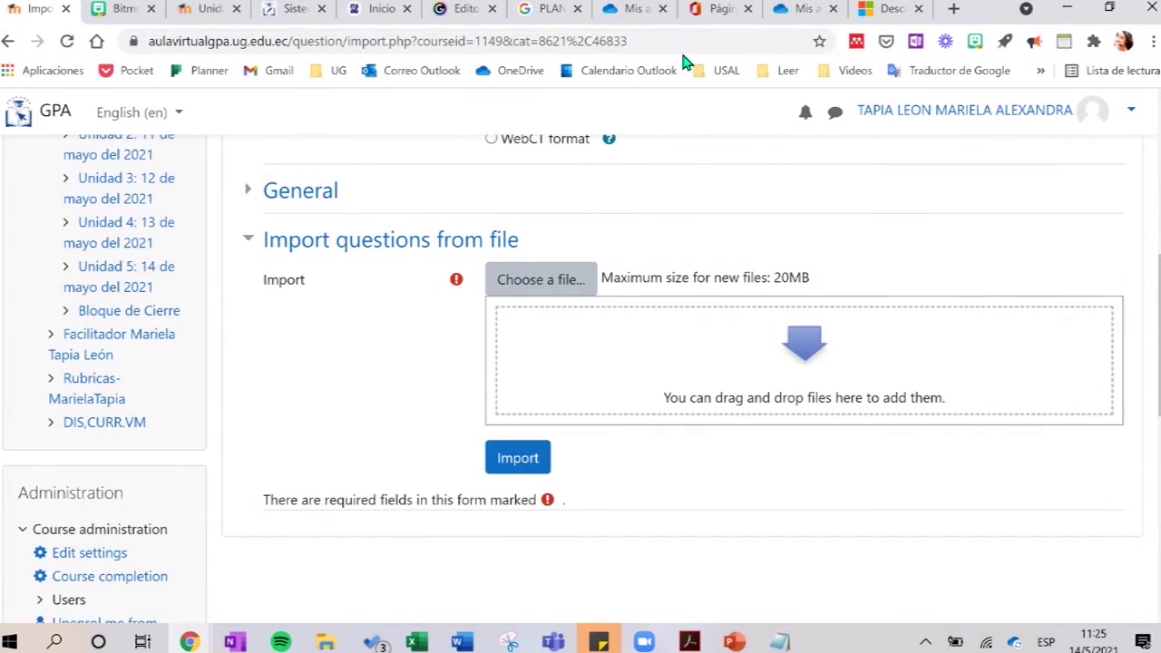
Import 'preguntas de cultura general.txt', review the six parsed questions, and continue
key(alt+Tab)
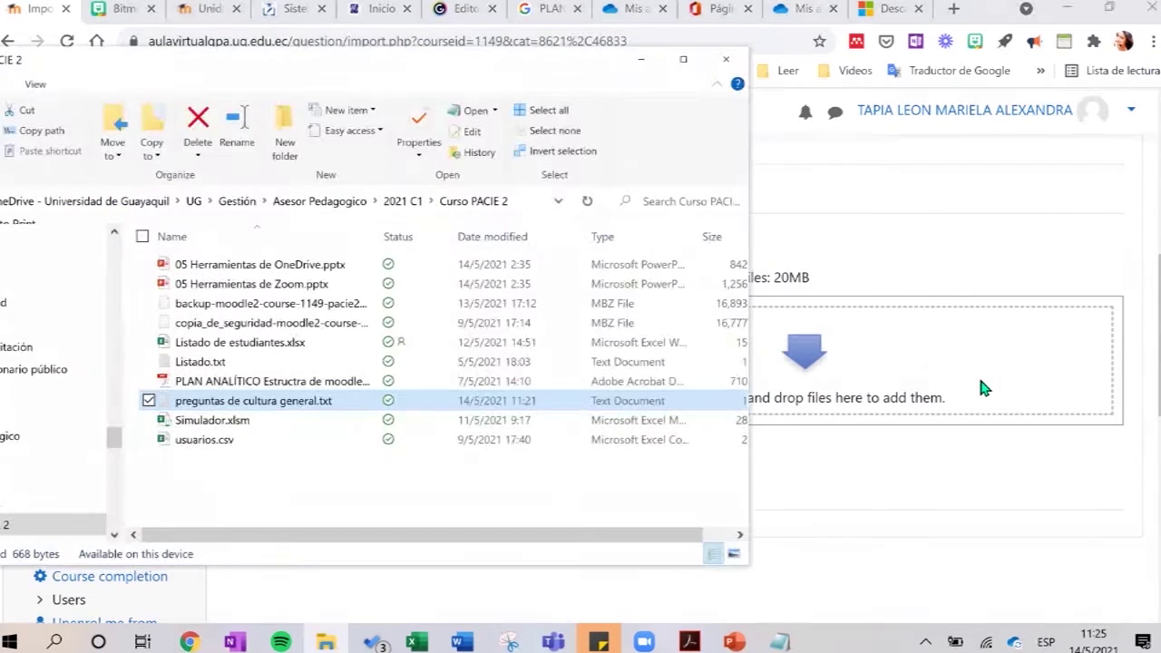
drag(984, 388, 955, 378)
click(522, 455)
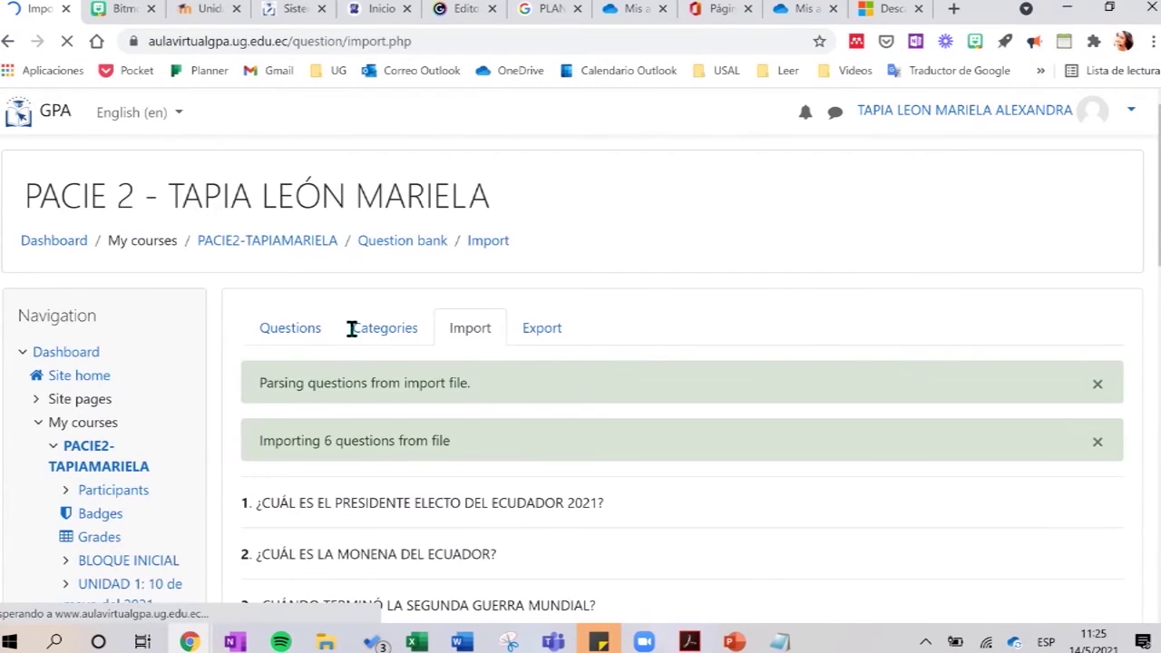
scroll(354, 329, down, 1)
scroll(689, 542, down, 1)
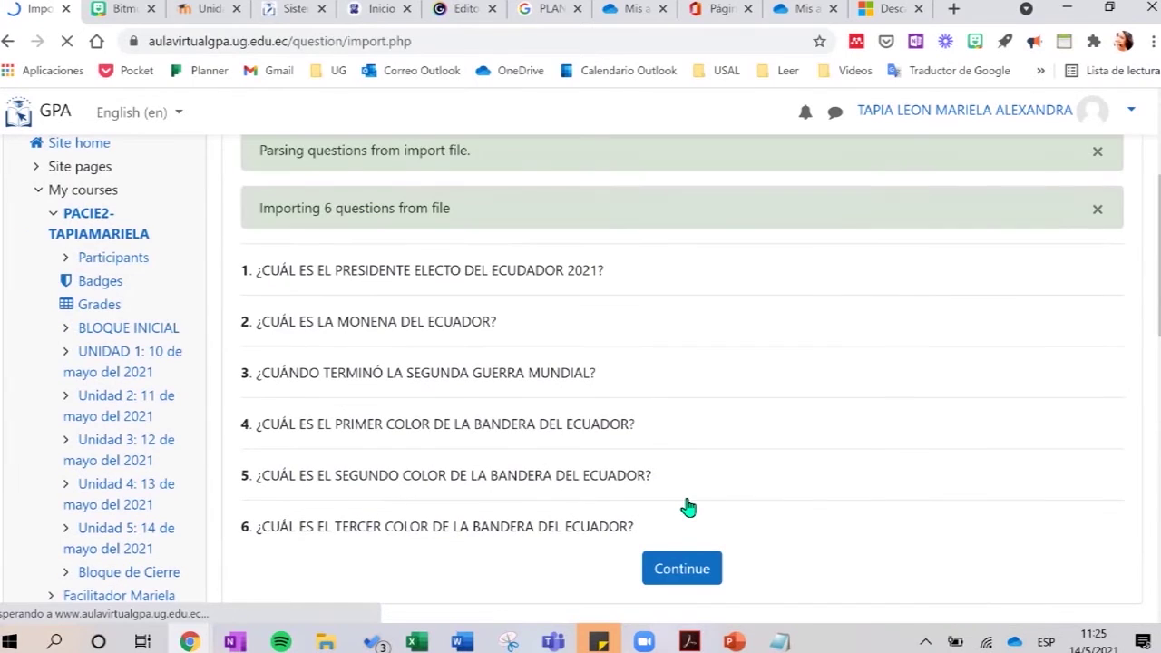
scroll(694, 494, down, 1)
click(694, 495)
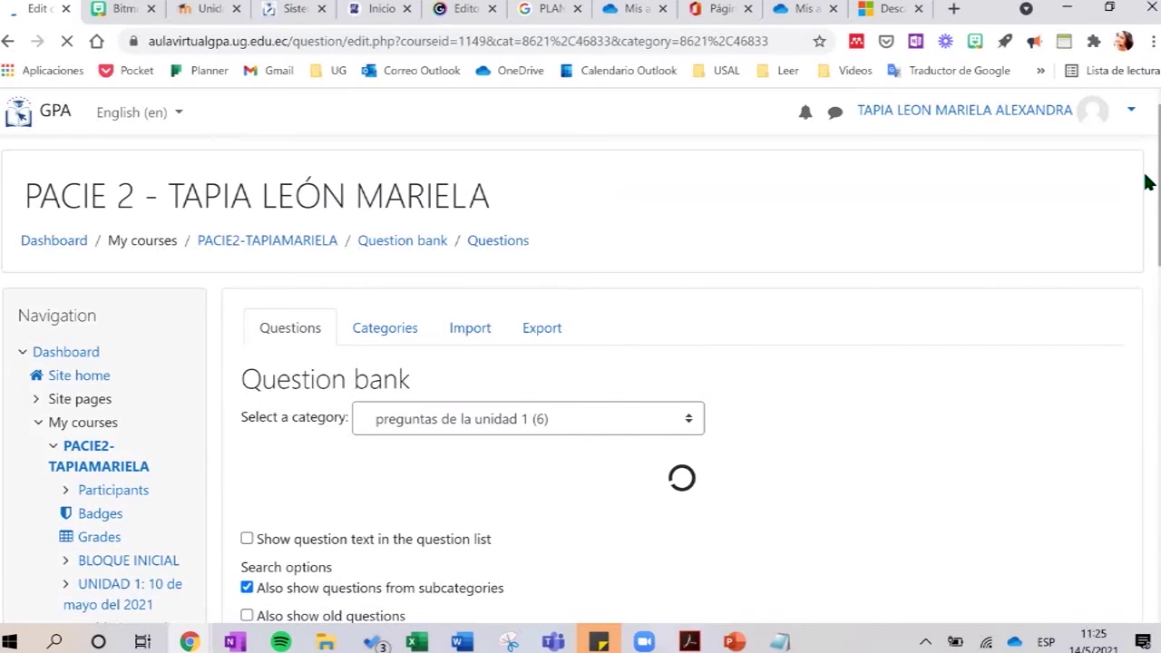
Review the six imported questions, then return to the PACIE2 course page via the breadcrumb
scroll(1144, 217, down, 2)
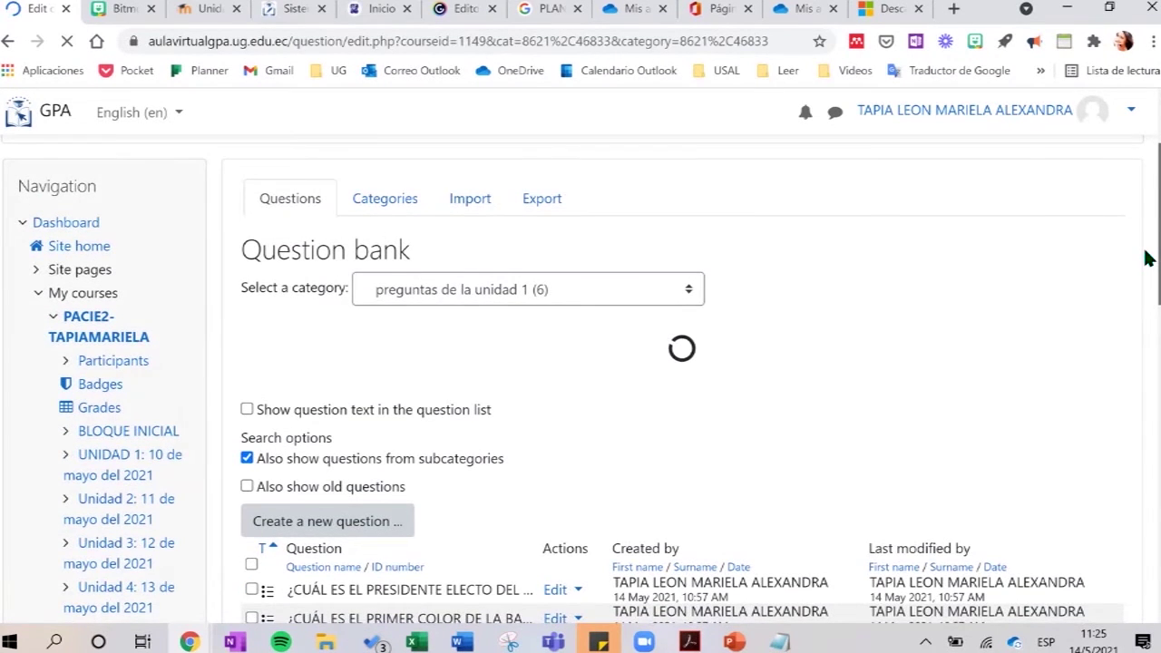
scroll(1145, 258, down, 2)
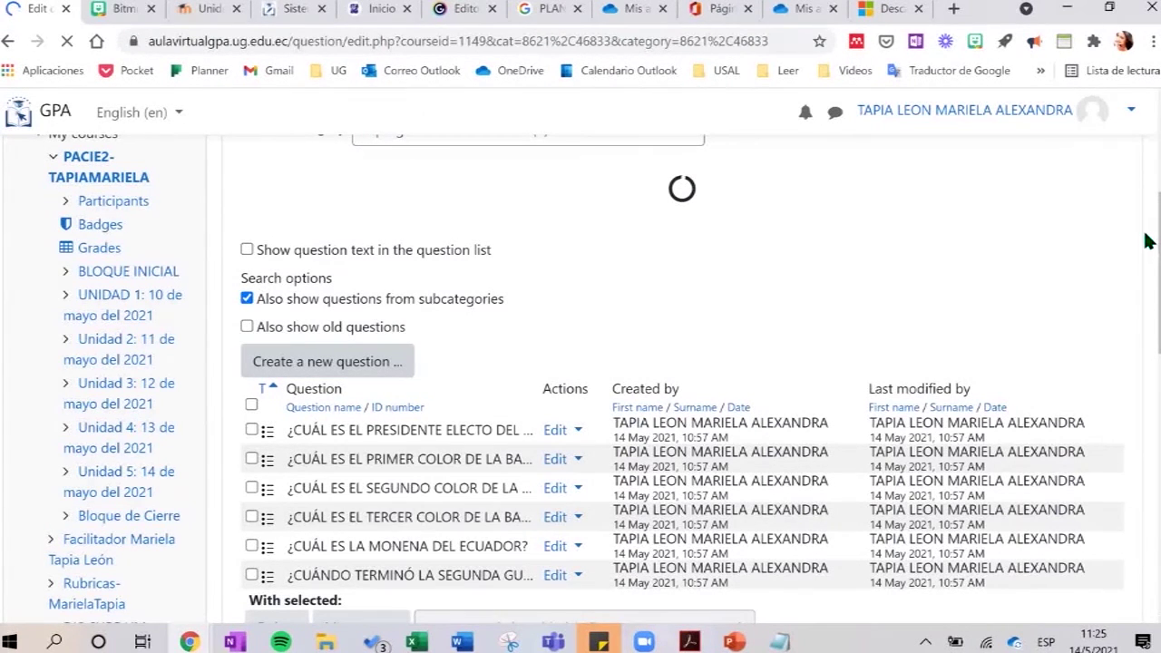
scroll(1144, 267, down, 1)
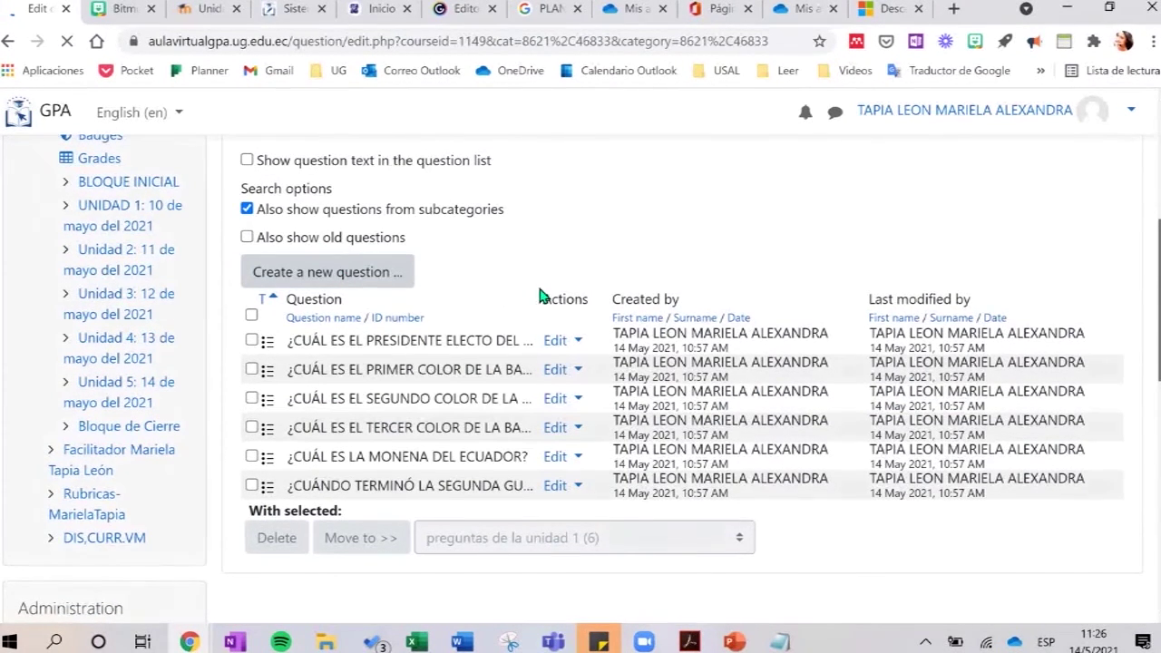
scroll(541, 295, up, 1)
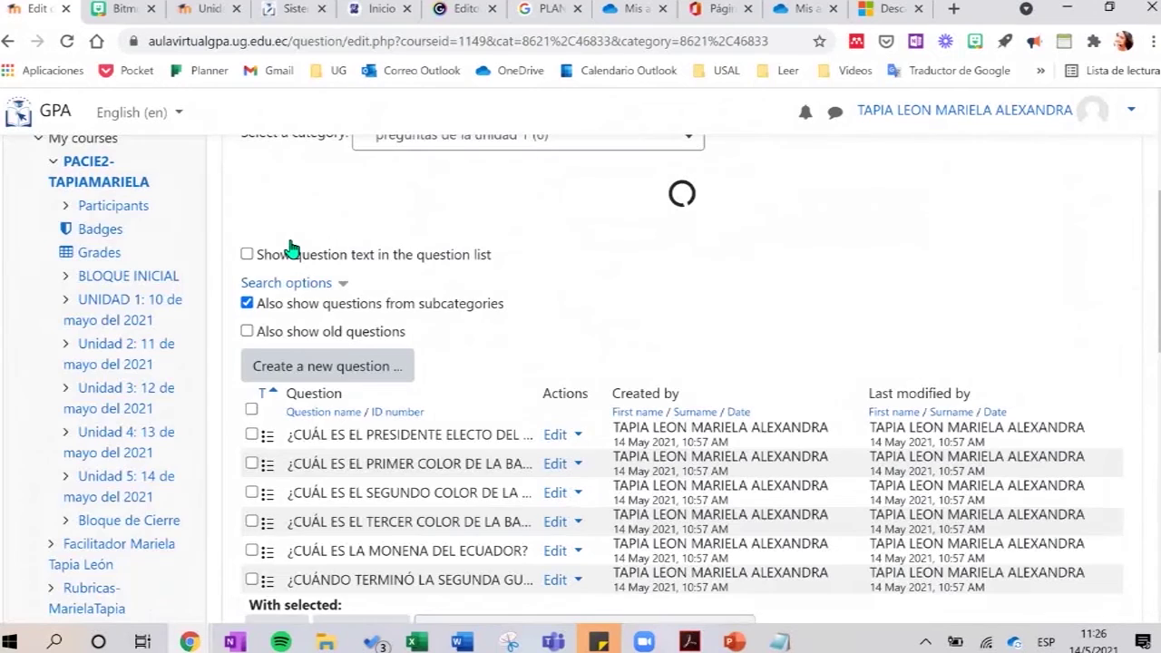
scroll(291, 251, up, 3)
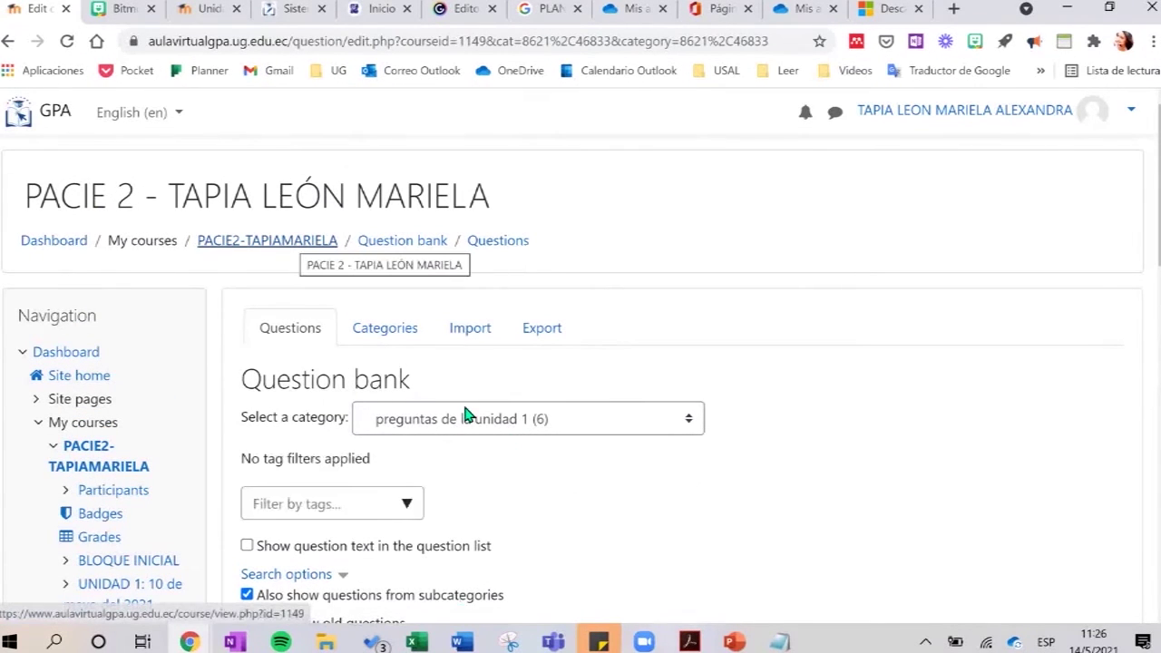
scroll(263, 272, down, 2)
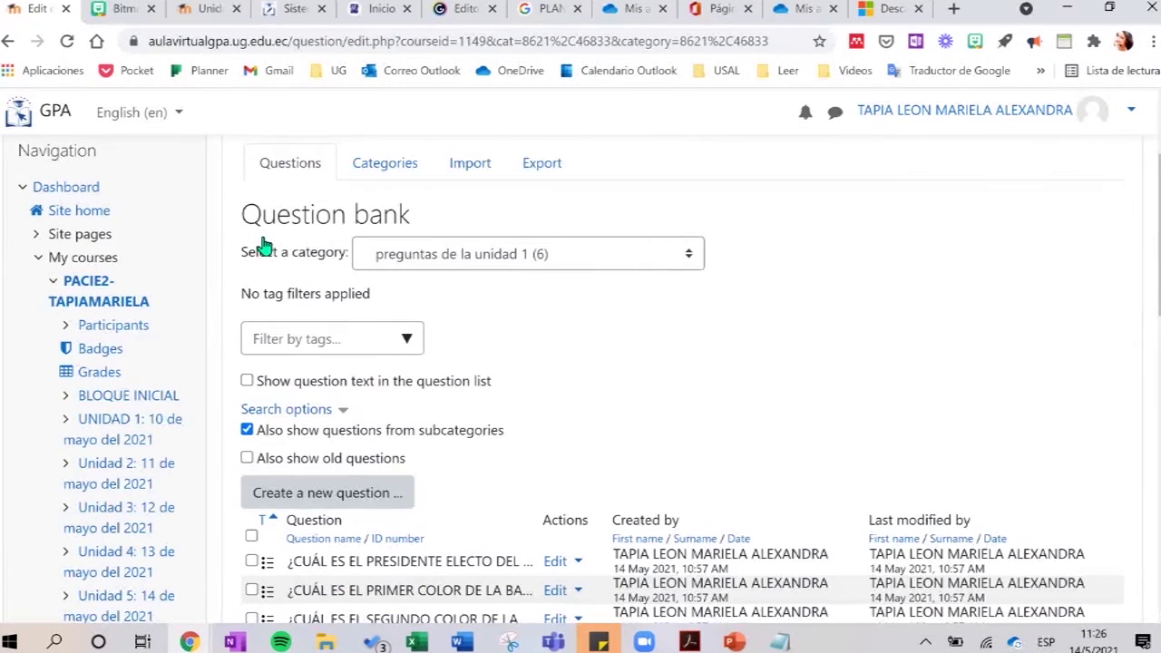
scroll(263, 244, up, 2)
click(262, 238)
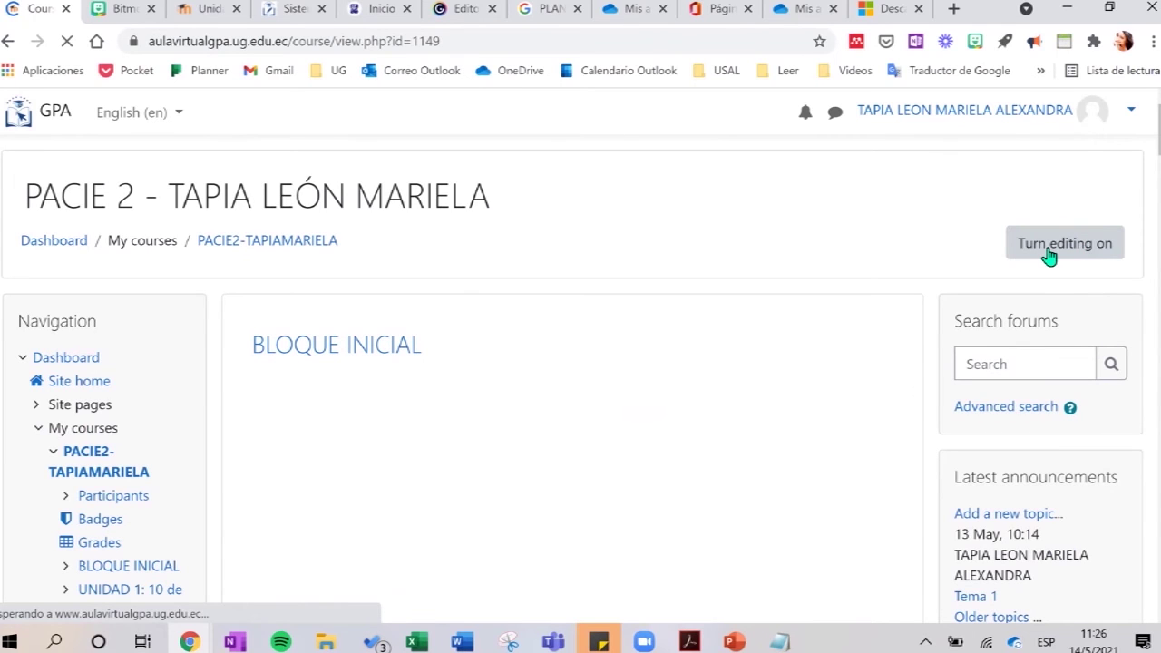
Turn editing on for the PACIE 2 course and scroll to its last sections
click(1047, 249)
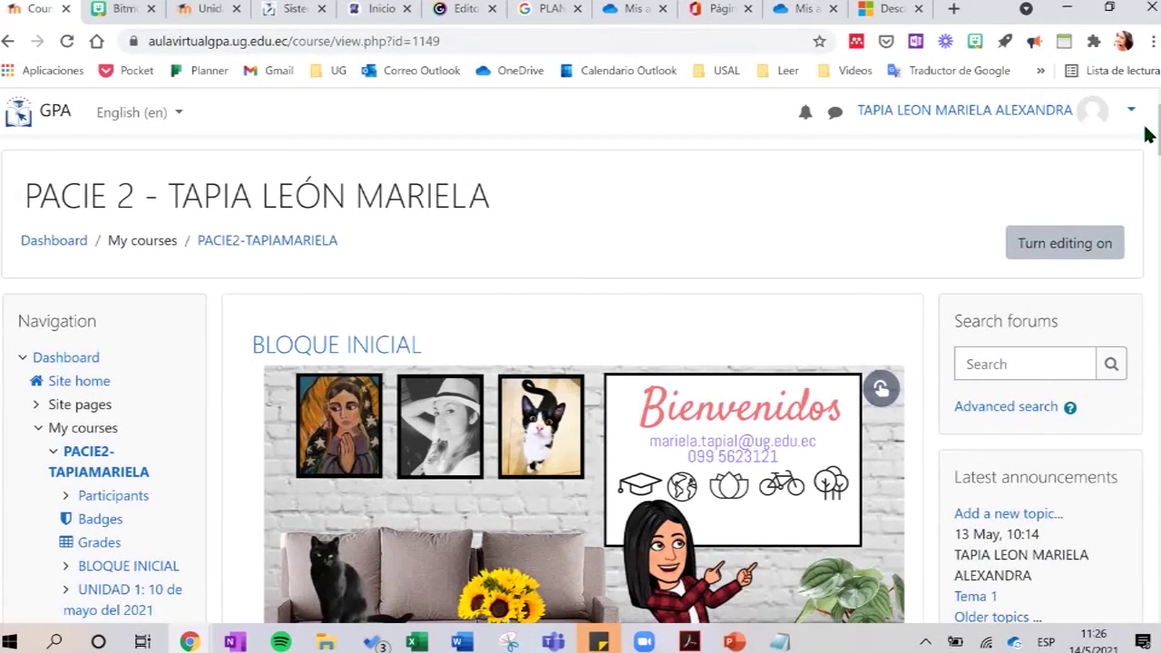
key(Return)
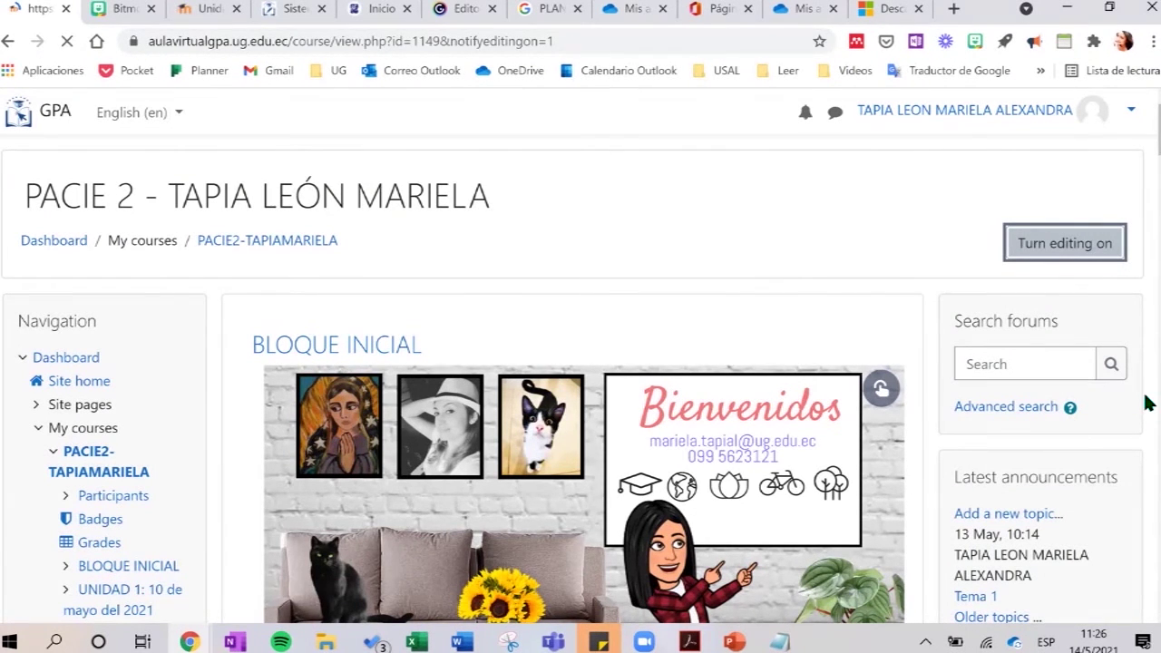
scroll(1144, 390, down, 2)
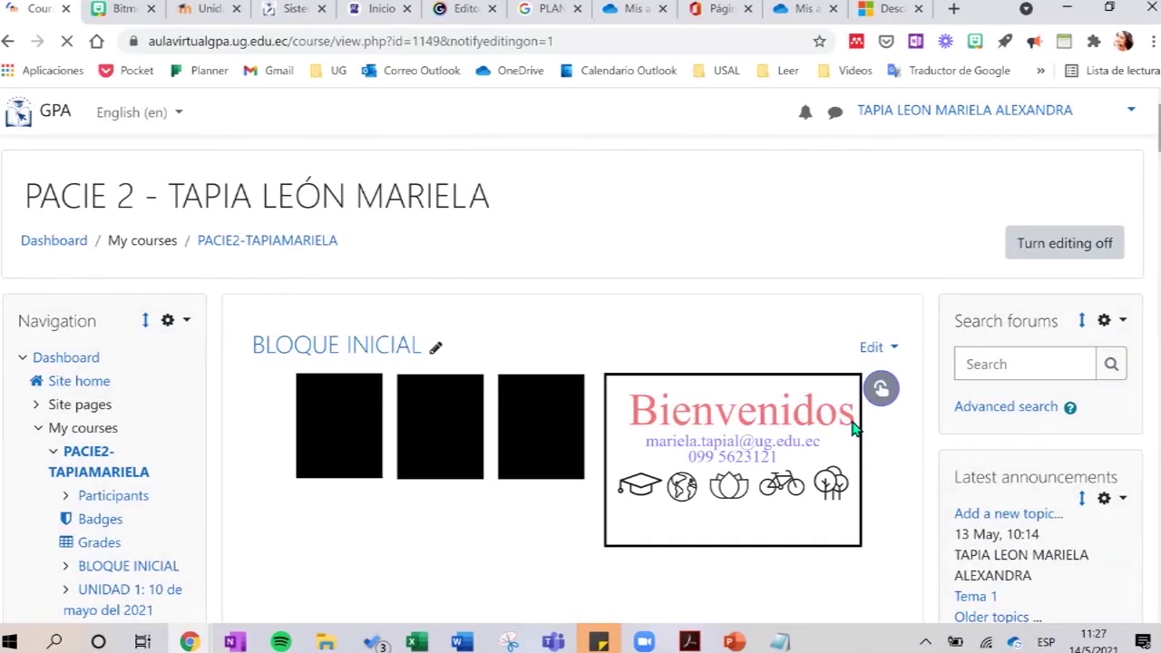
scroll(853, 428, down, 10)
scroll(522, 367, up, 1)
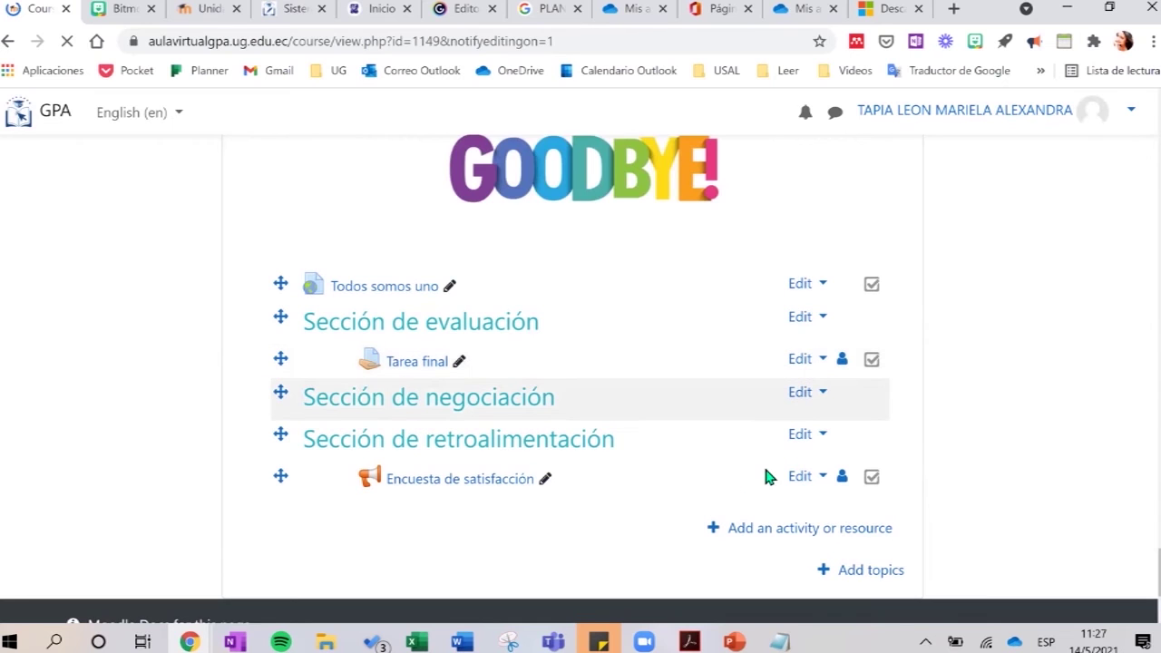
Add a new Quiz activity to the final section, Bloque de Cierre
scroll(773, 475, down, 1)
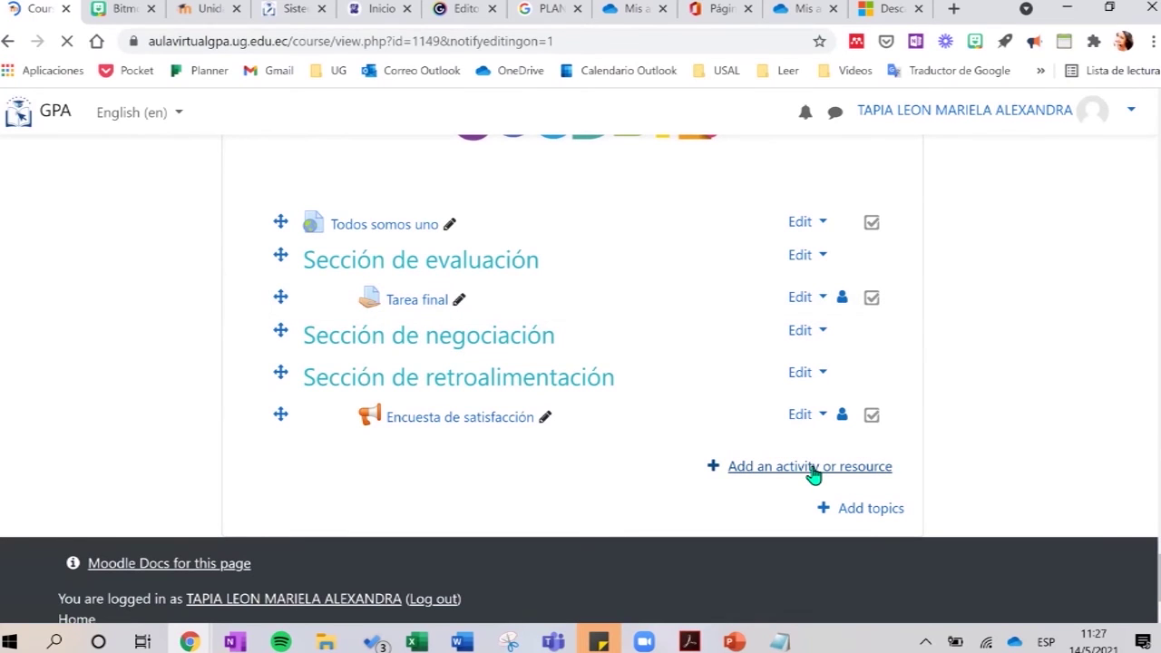
click(812, 468)
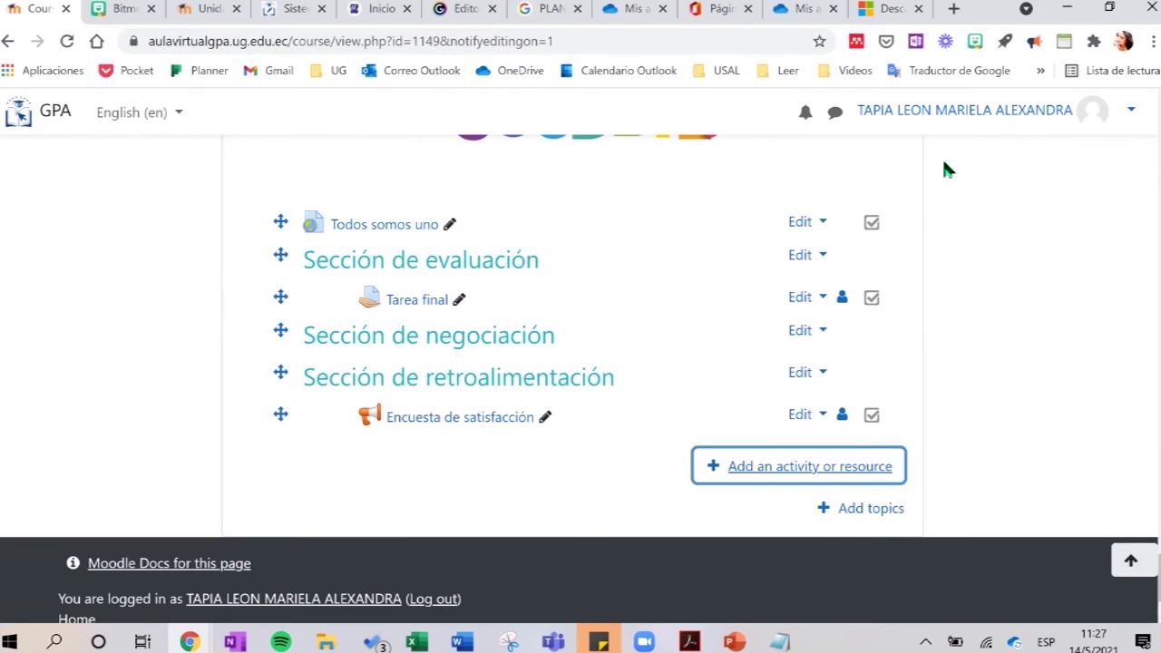
click(774, 465)
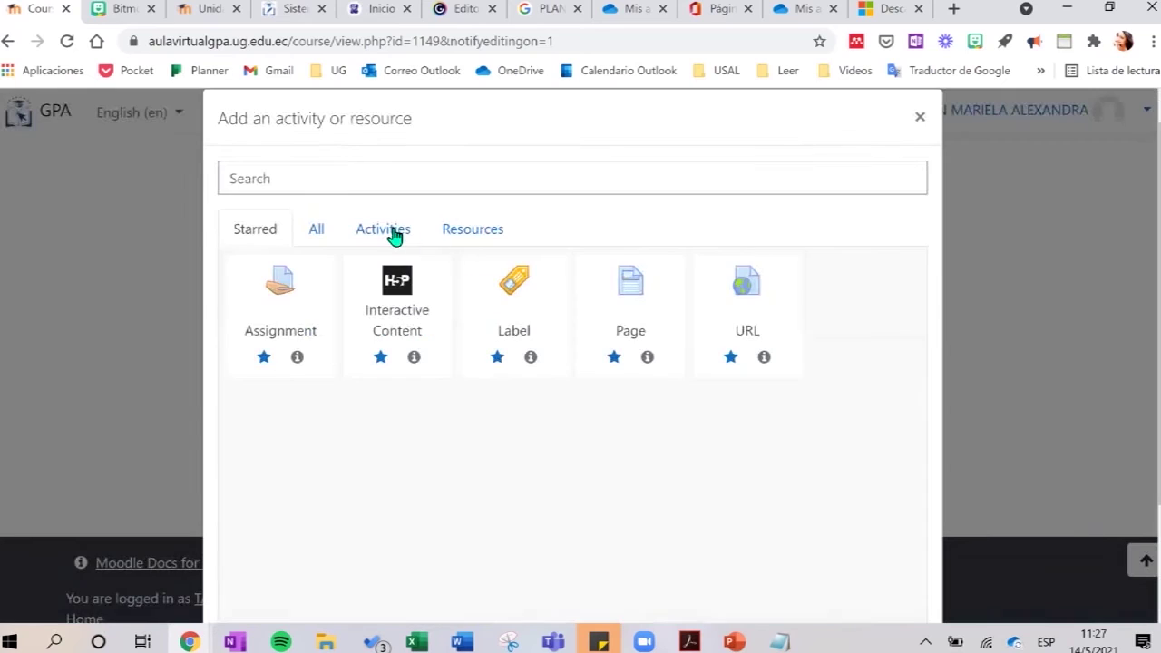
click(379, 237)
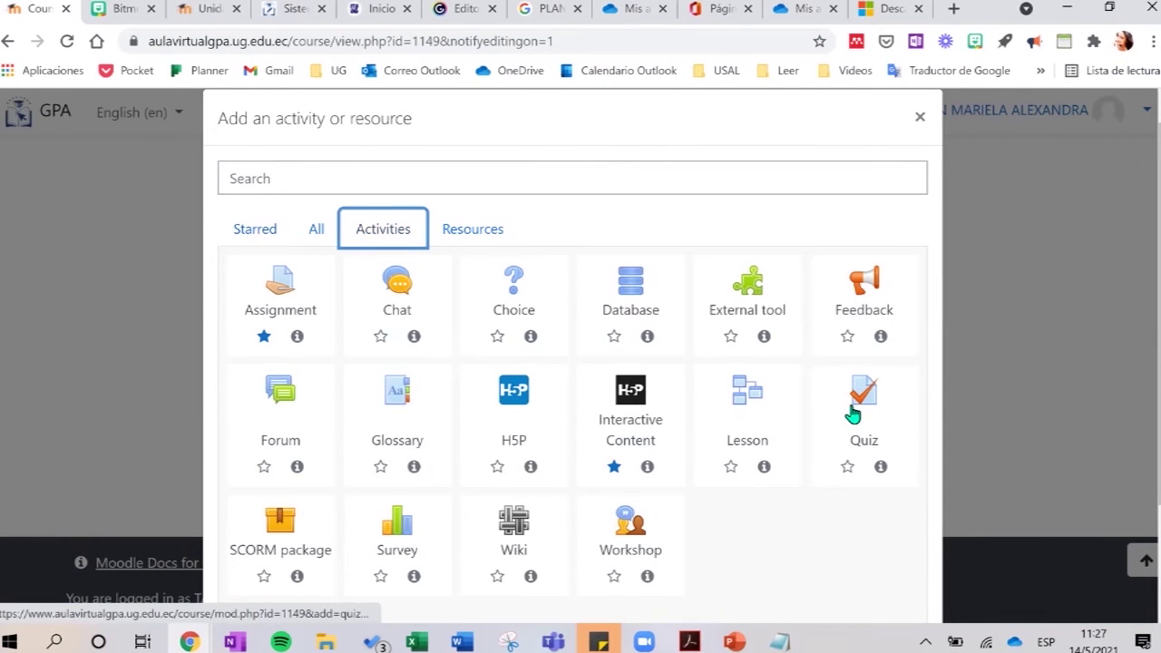
click(852, 414)
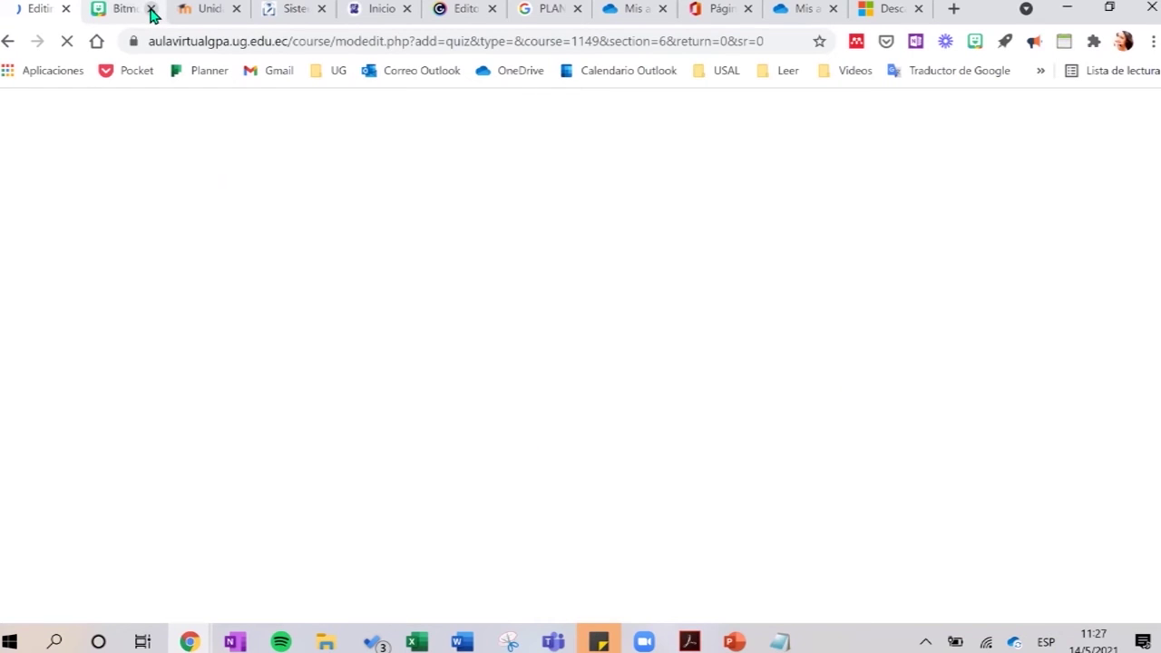
Close four extra browser tabs, keeping the Adding a new Quiz tab open
click(152, 9)
click(151, 9)
click(151, 10)
click(152, 9)
click(151, 9)
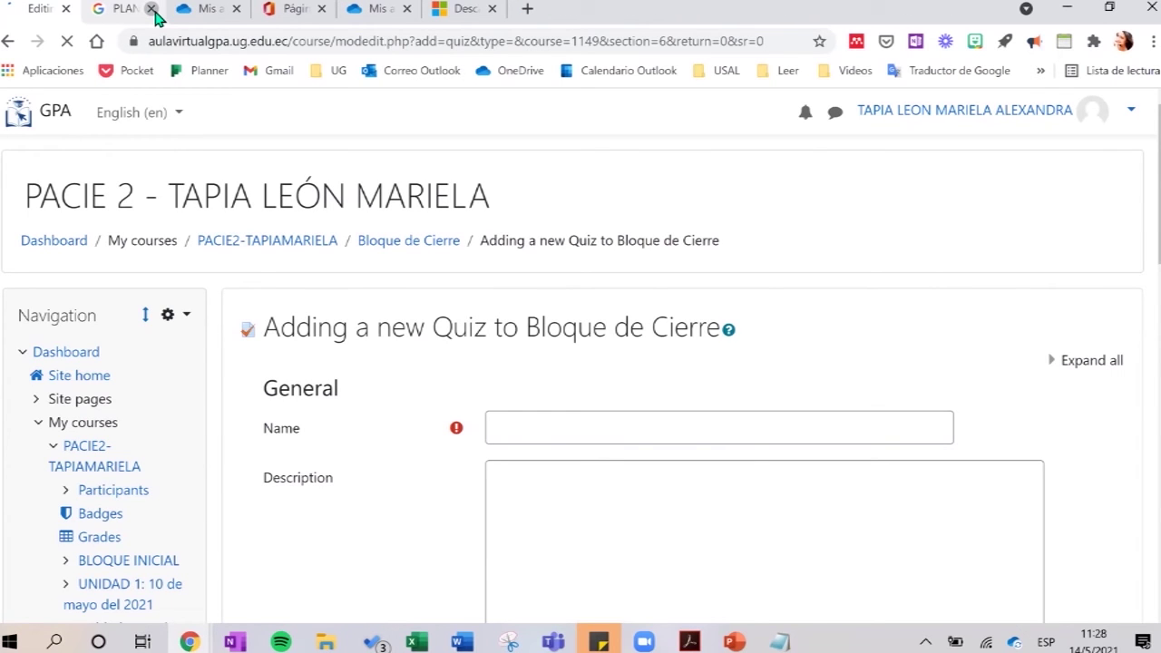
click(152, 9)
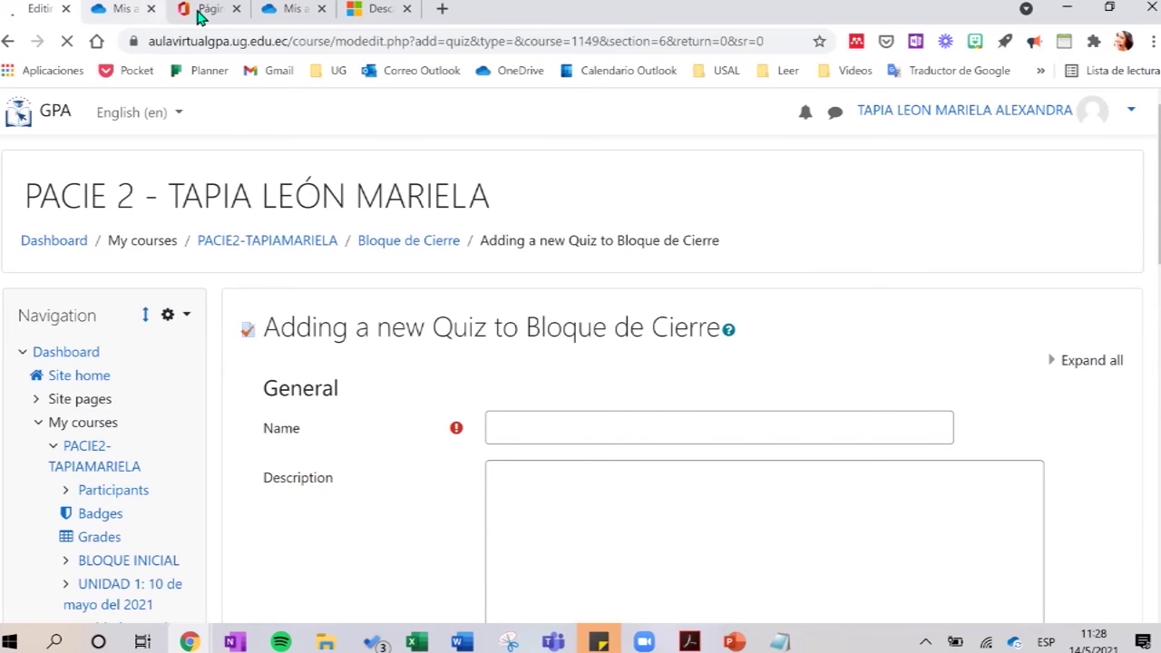
click(201, 16)
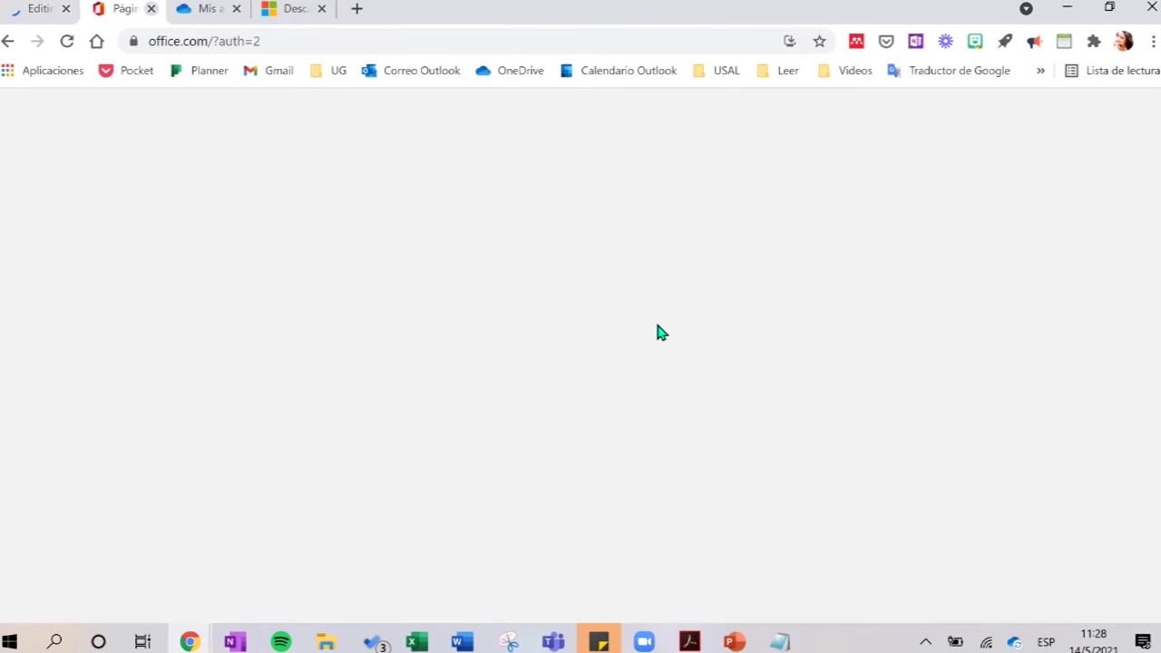
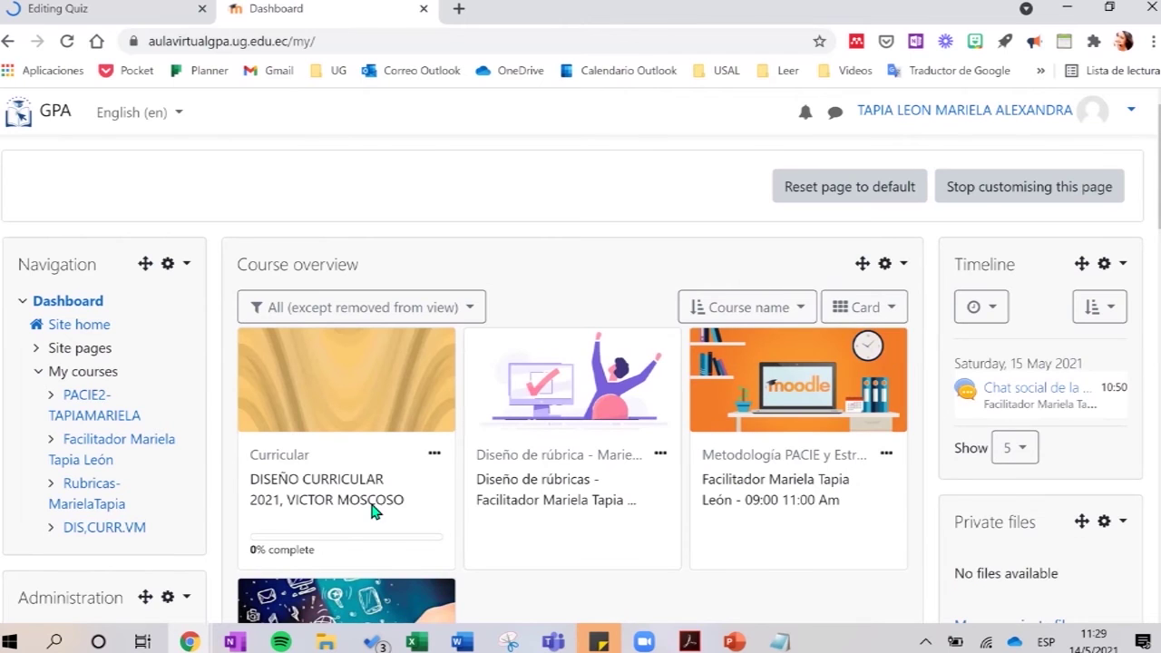
Scroll the Dashboard down to the Course overview of enrolled courses
scroll(376, 510, down, 2)
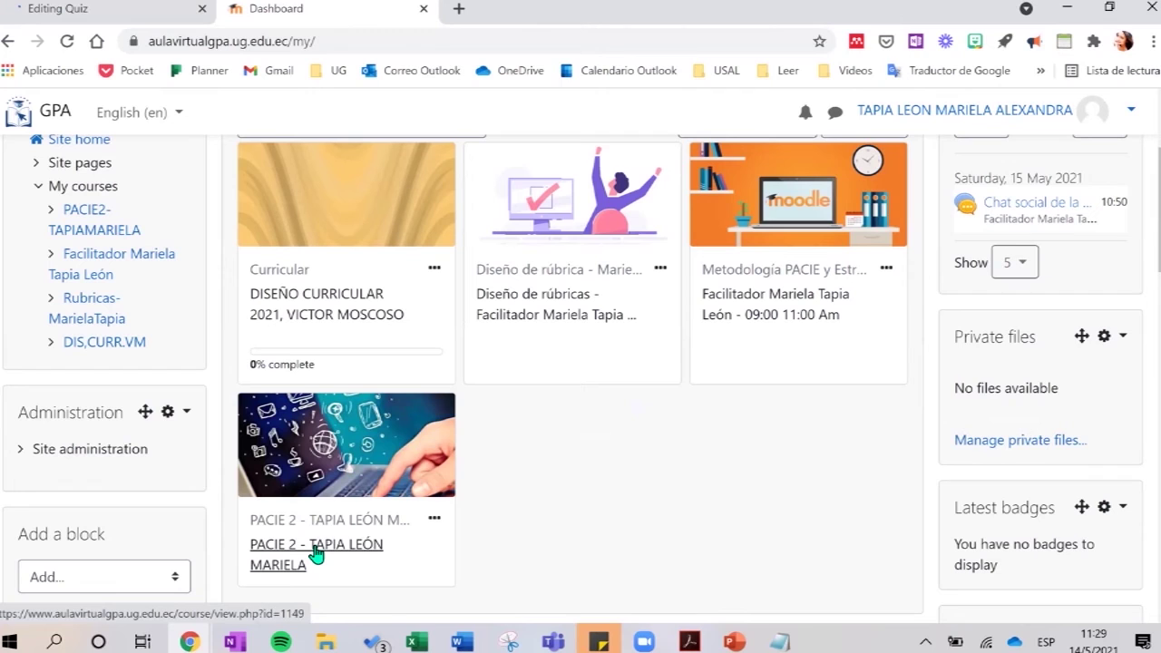
Open the PACIE 2 course from its Dashboard course card
click(315, 553)
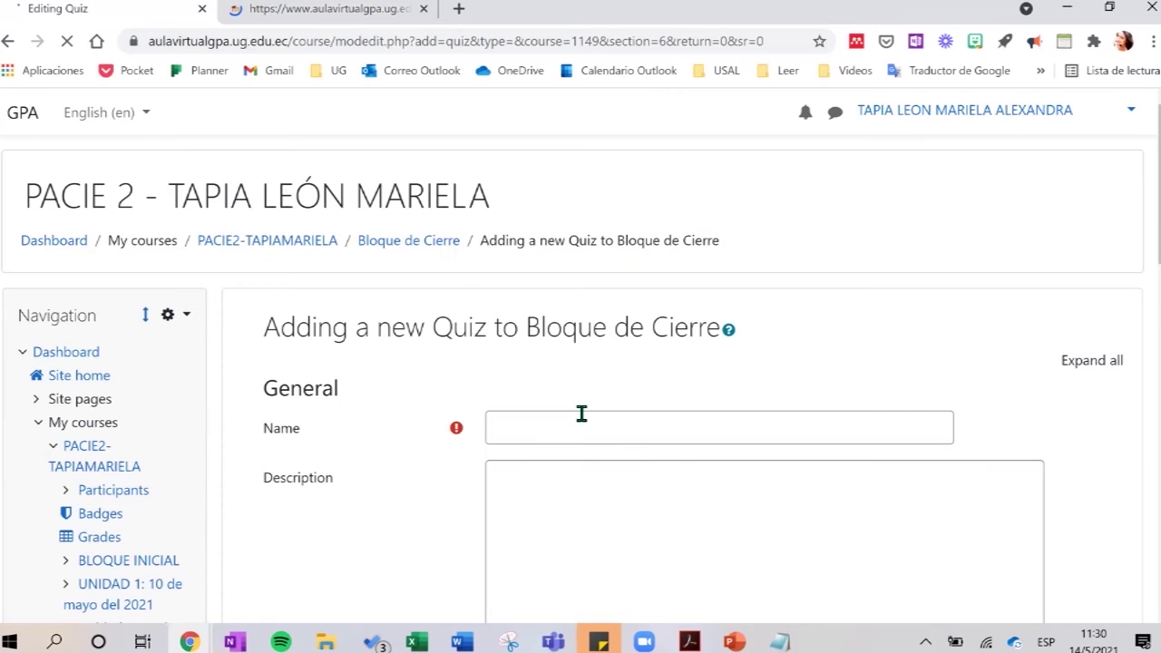
Enter 'Cuestionario (no evaluado)' as quiz name and 'Examen secuencial' as description
click(581, 413)
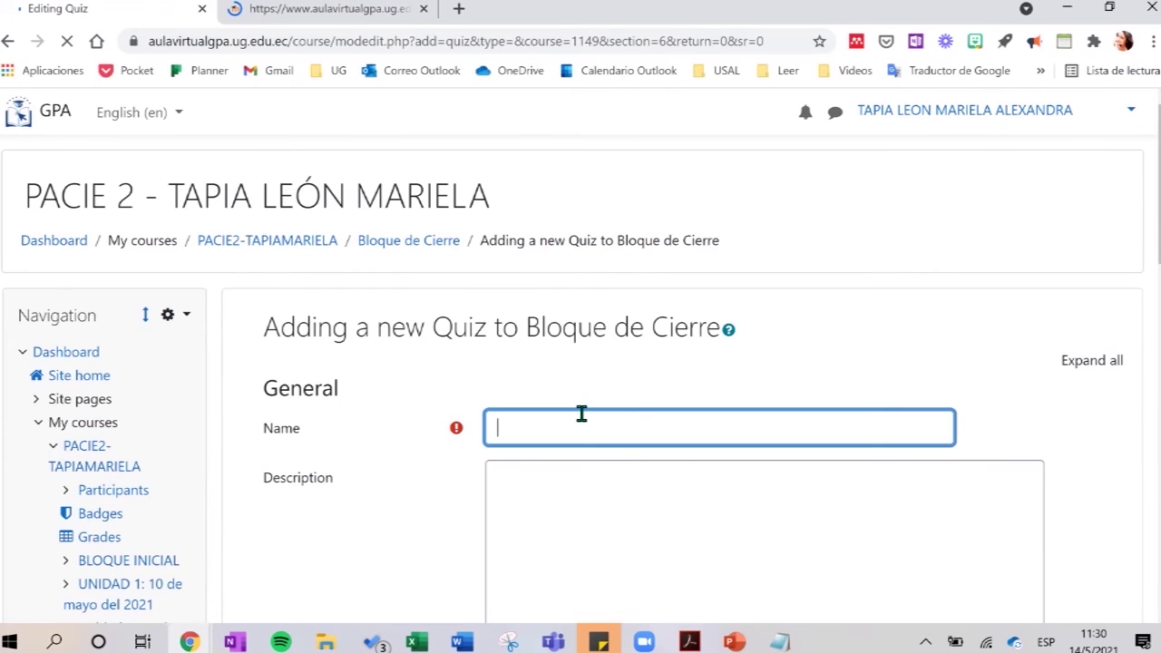
text(Cuestiona)
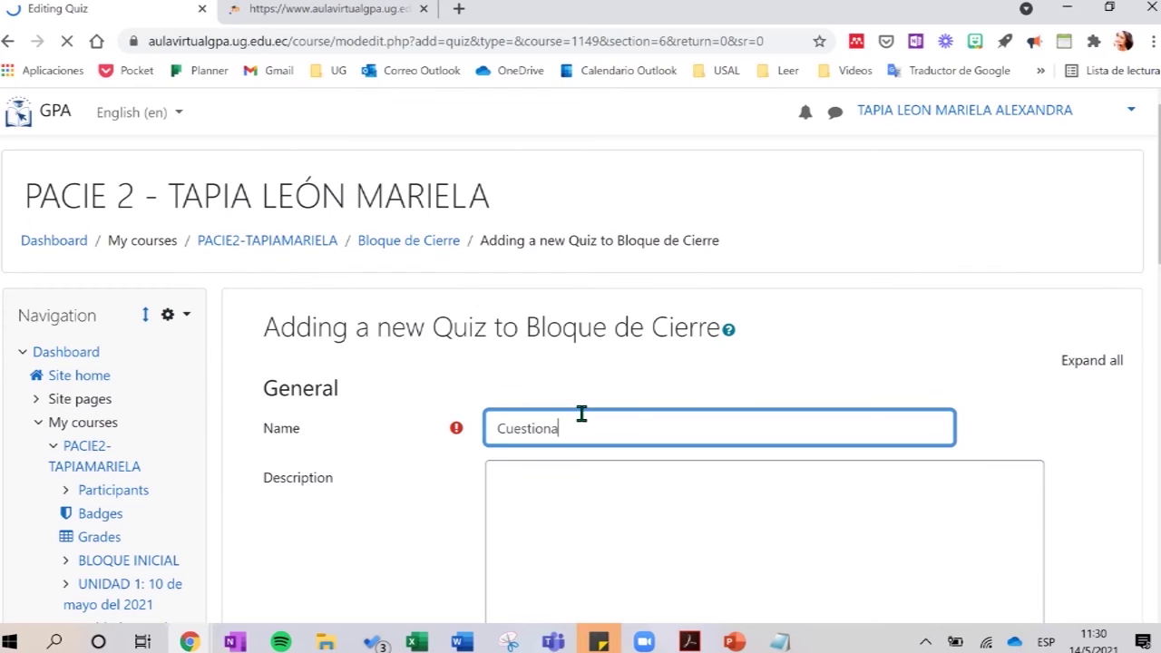
text(rio (no evaluado)
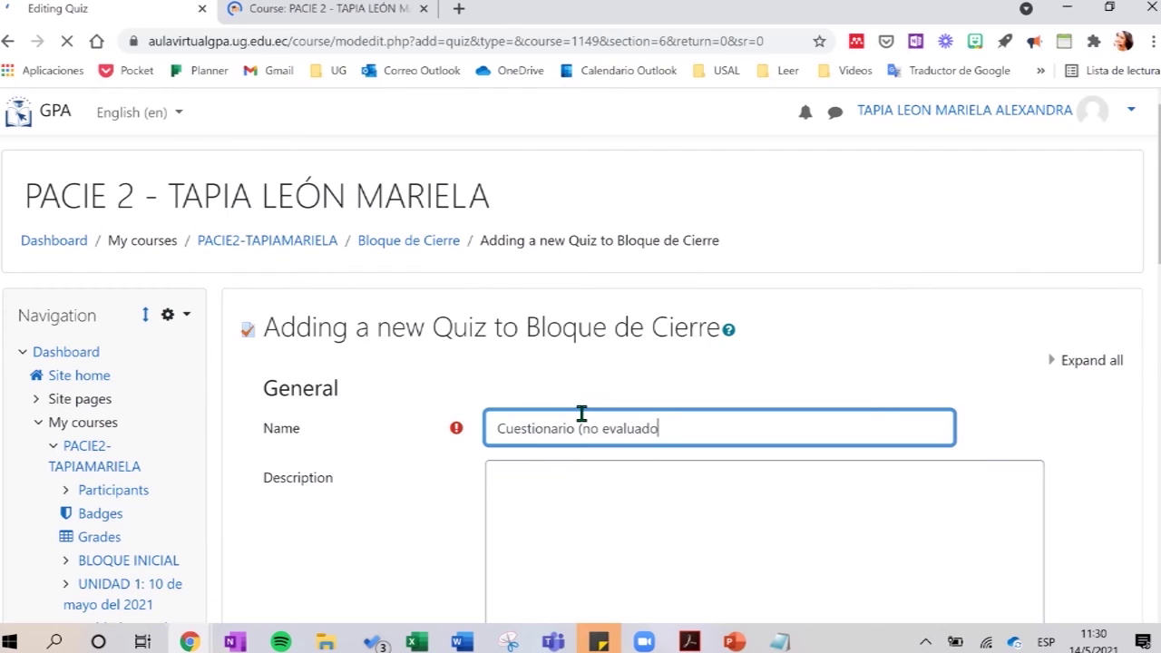
text())
scroll(606, 254, down, 3)
click(605, 255)
text(E)
text(xame)
text(n secu)
text(an)
key(BackSpace)
key(BackSpace)
text(encial)
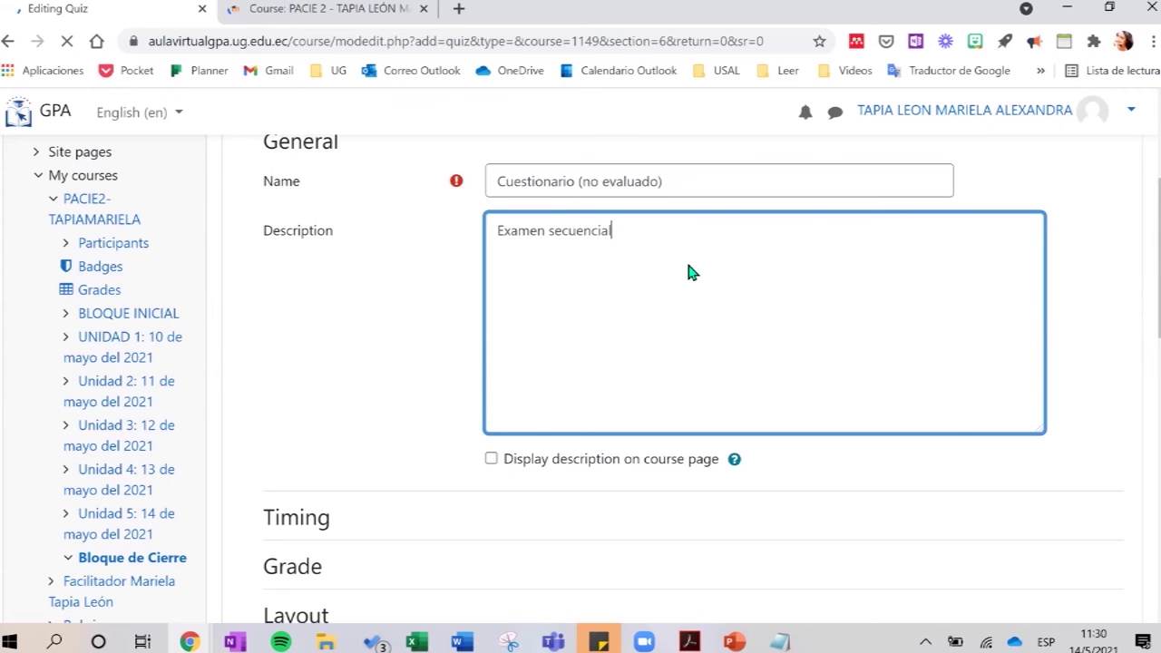
scroll(687, 272, up, 3)
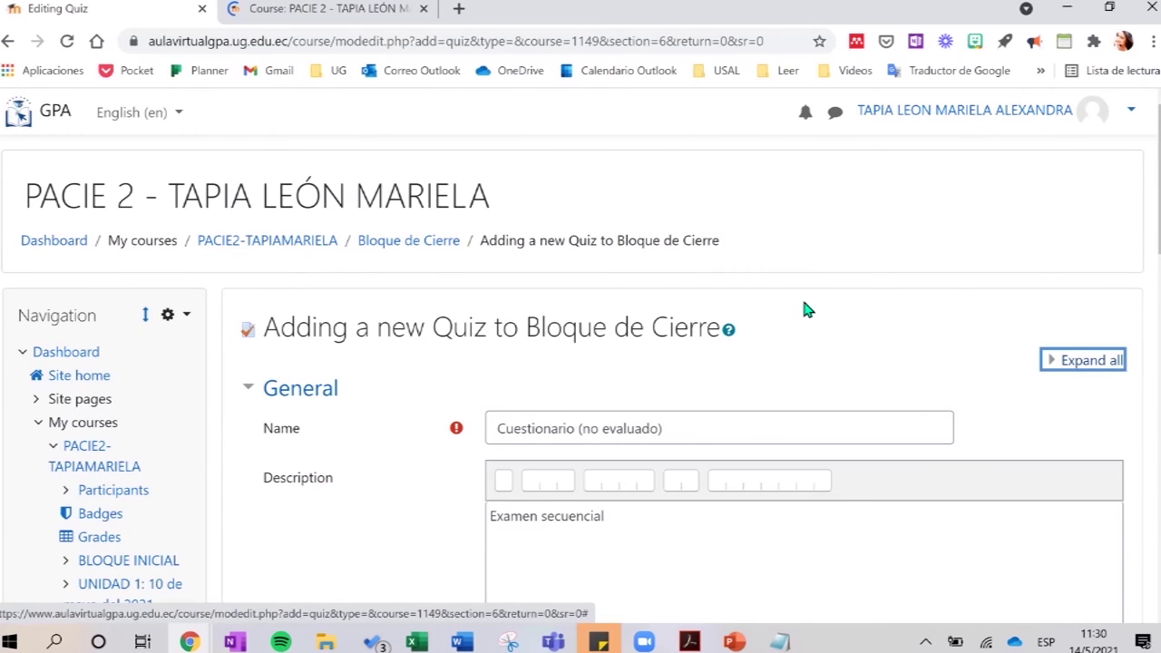
Enable the quiz open date (14 May 2021, 11:00) and the close date
scroll(326, 414, down, 3)
scroll(635, 408, down, 2)
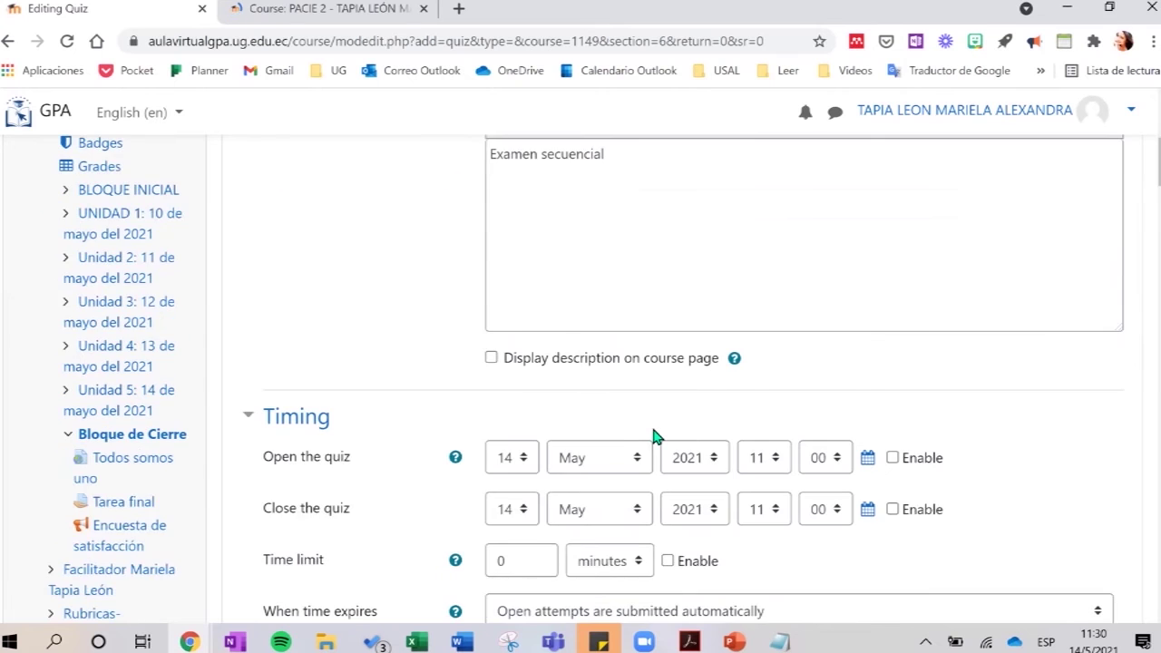
scroll(658, 428, down, 1)
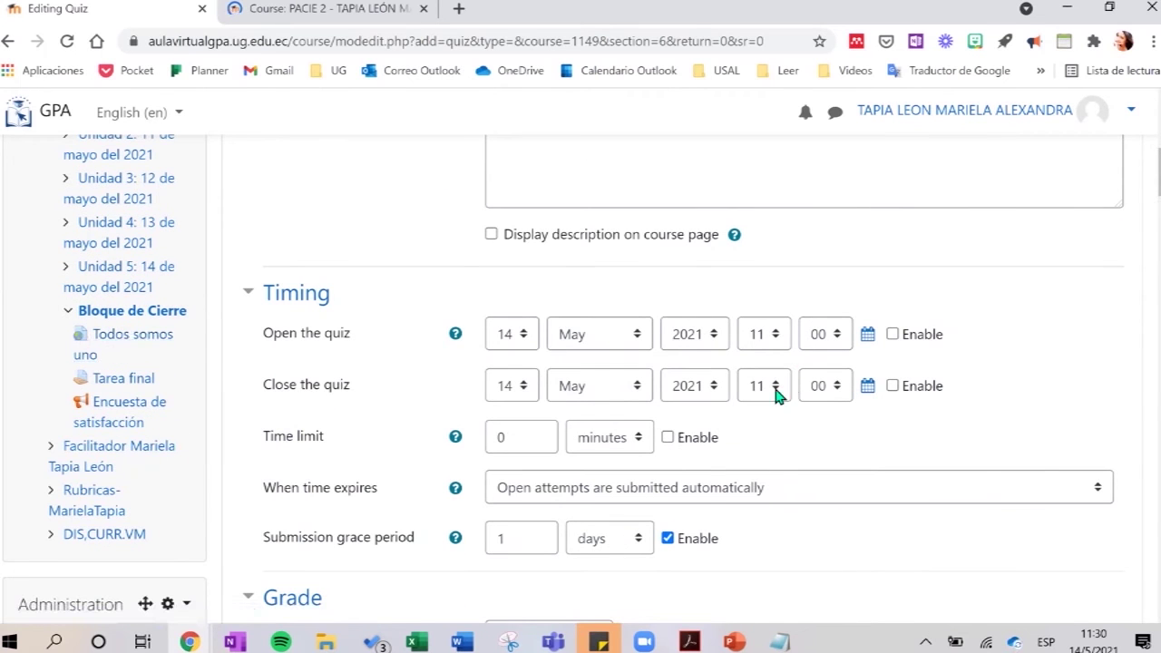
click(892, 334)
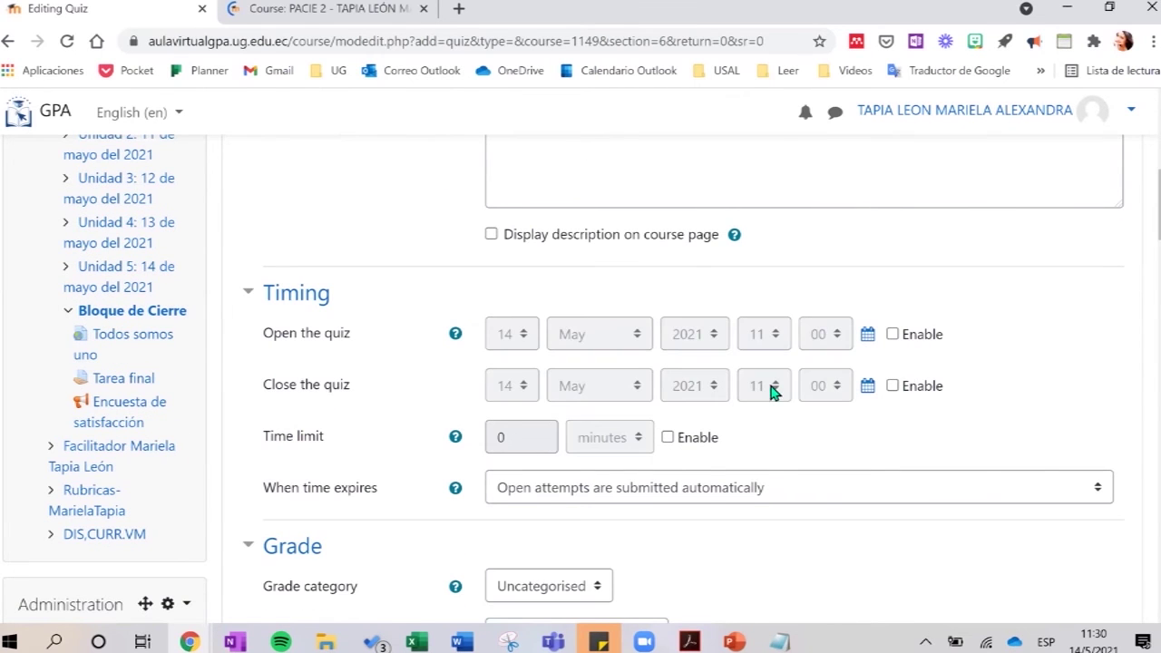
click(892, 386)
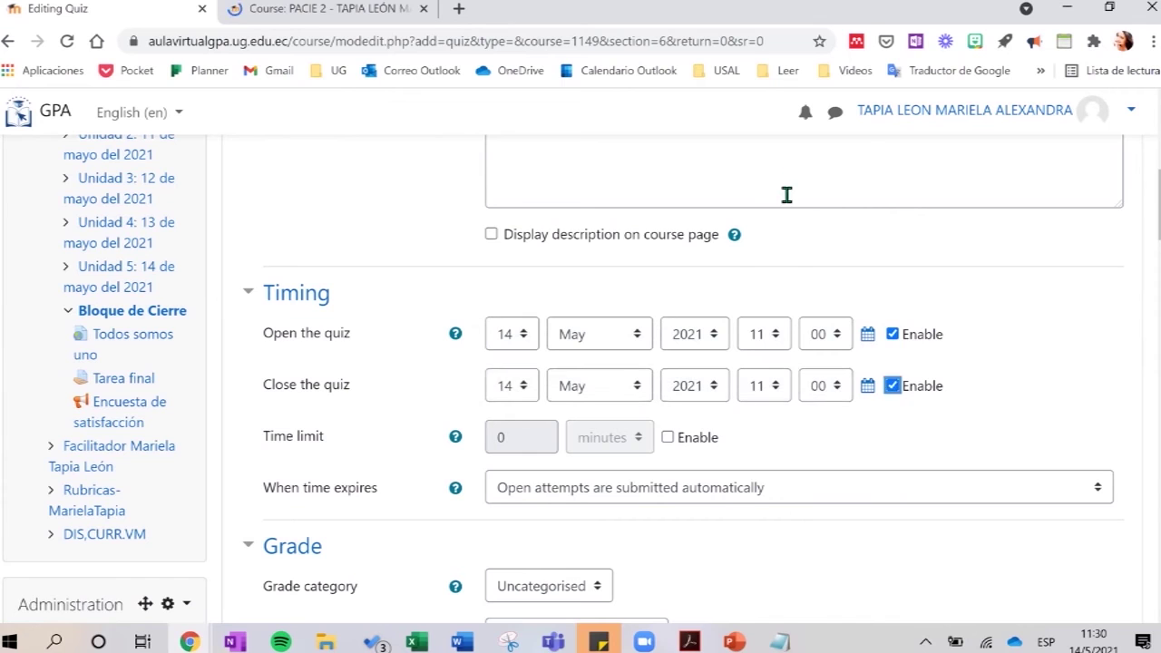
Set the closing time to 12:00 and enable the time limit
click(772, 390)
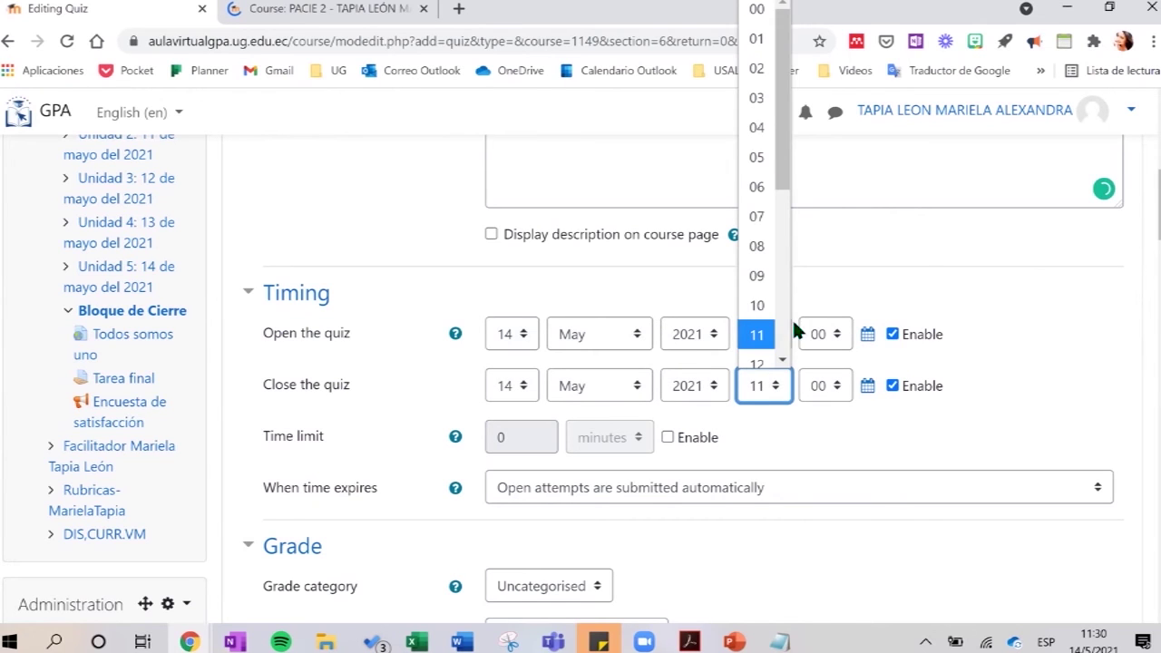
text(23)
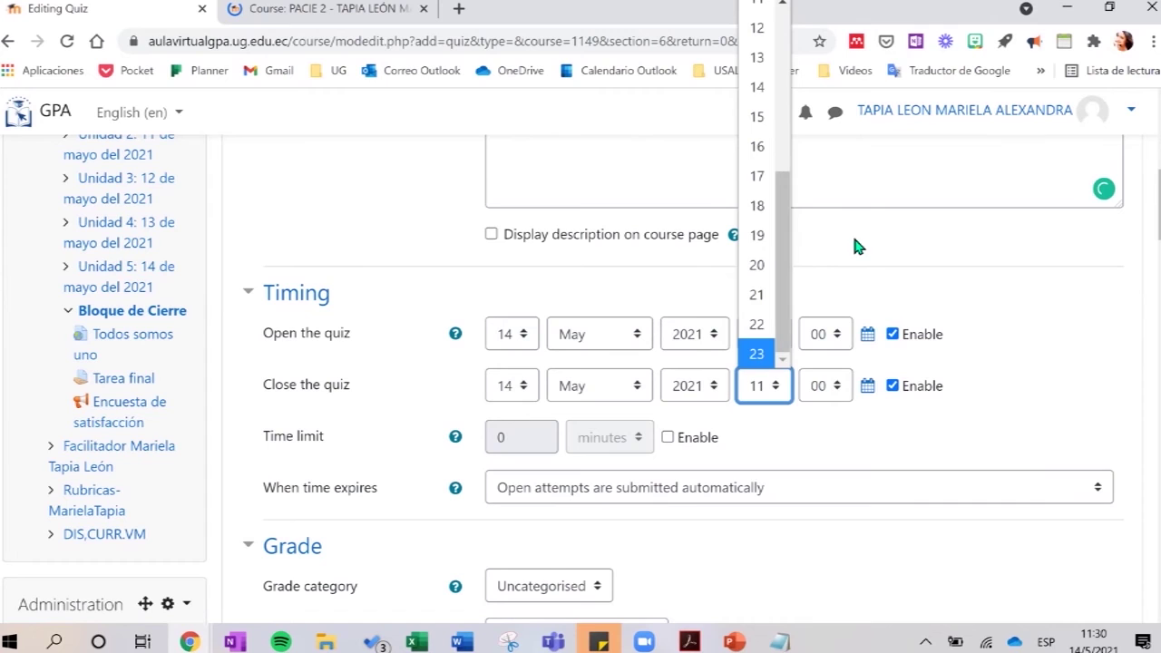
key(Return)
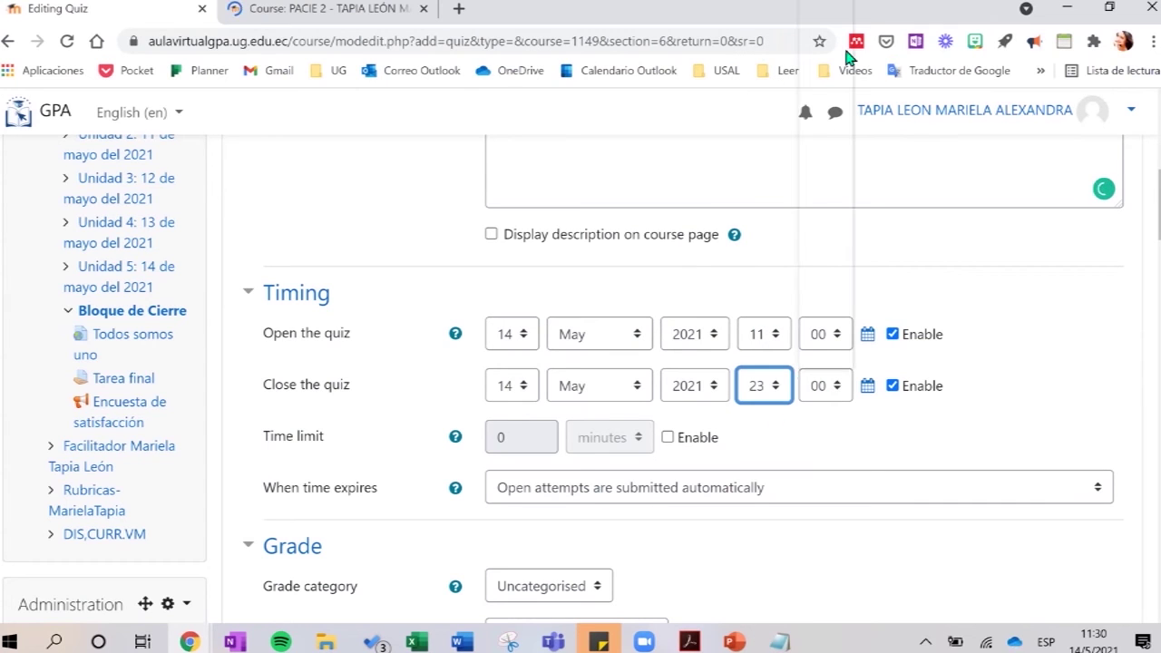
click(821, 385)
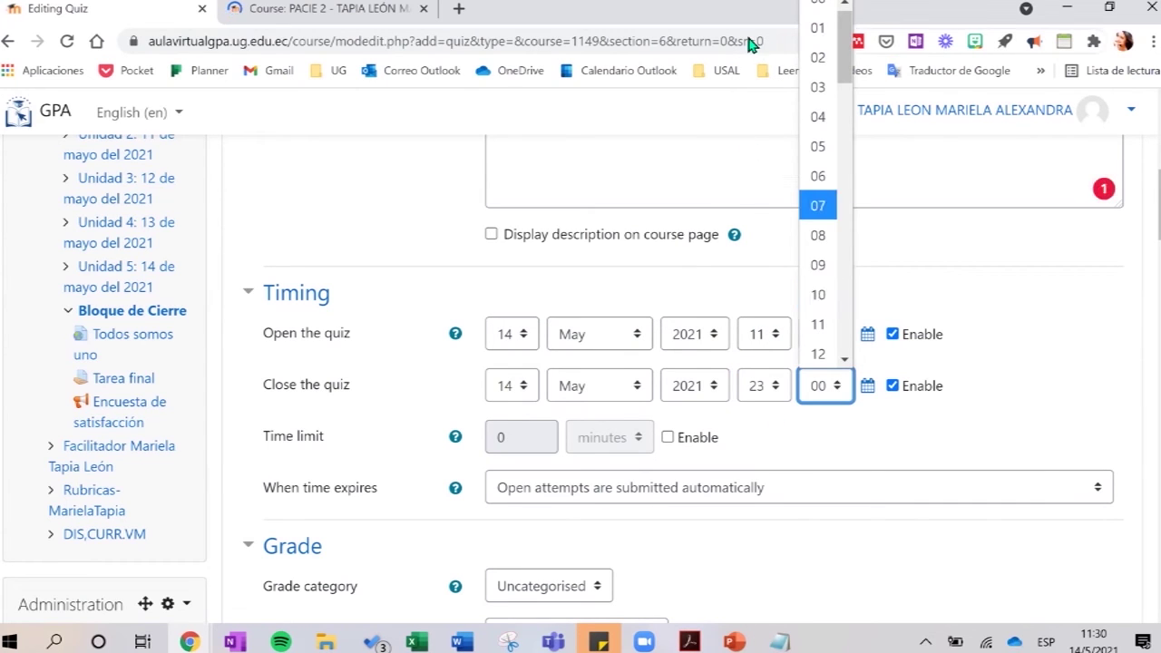
click(763, 385)
text(12)
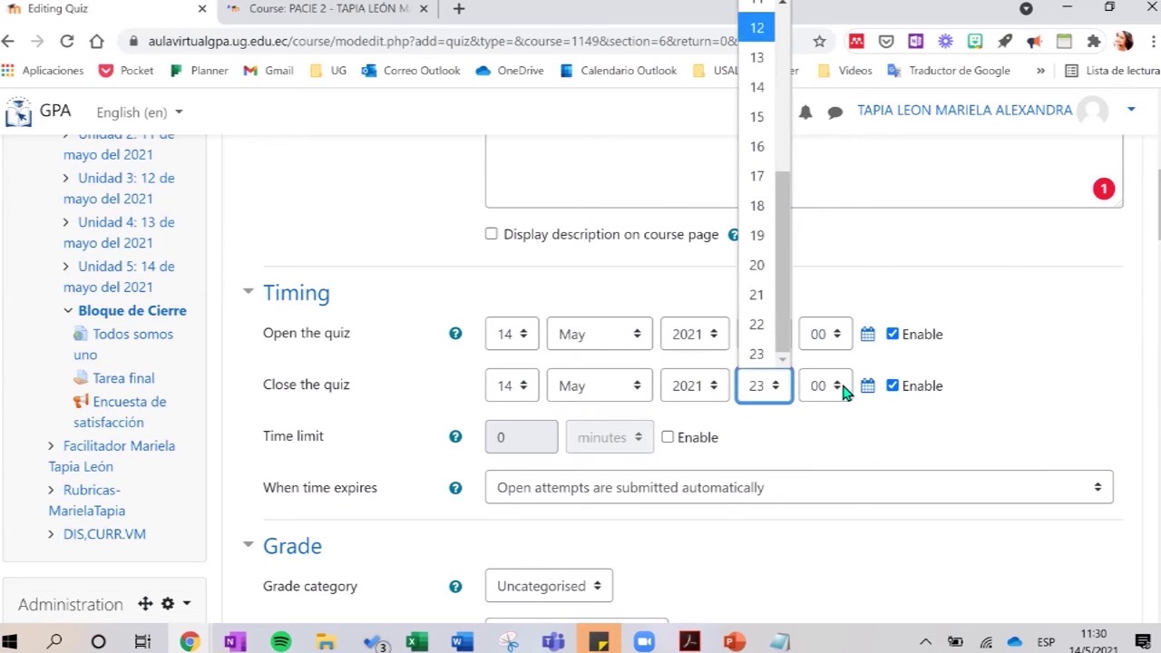
key(Return)
click(825, 396)
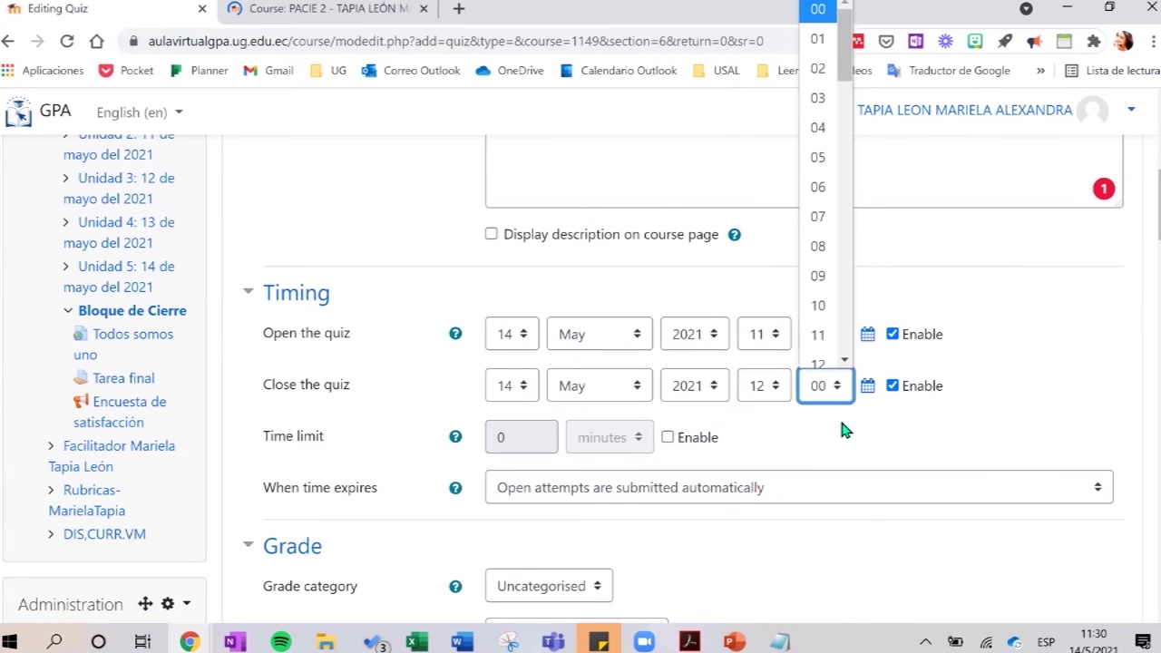
click(658, 419)
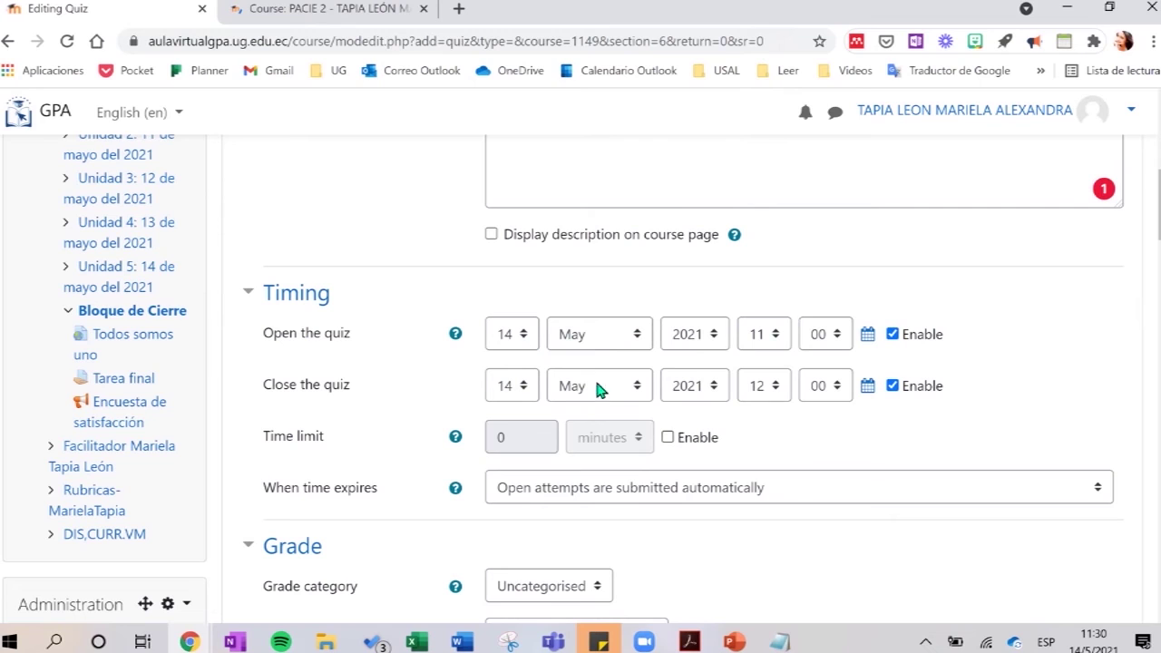
click(668, 437)
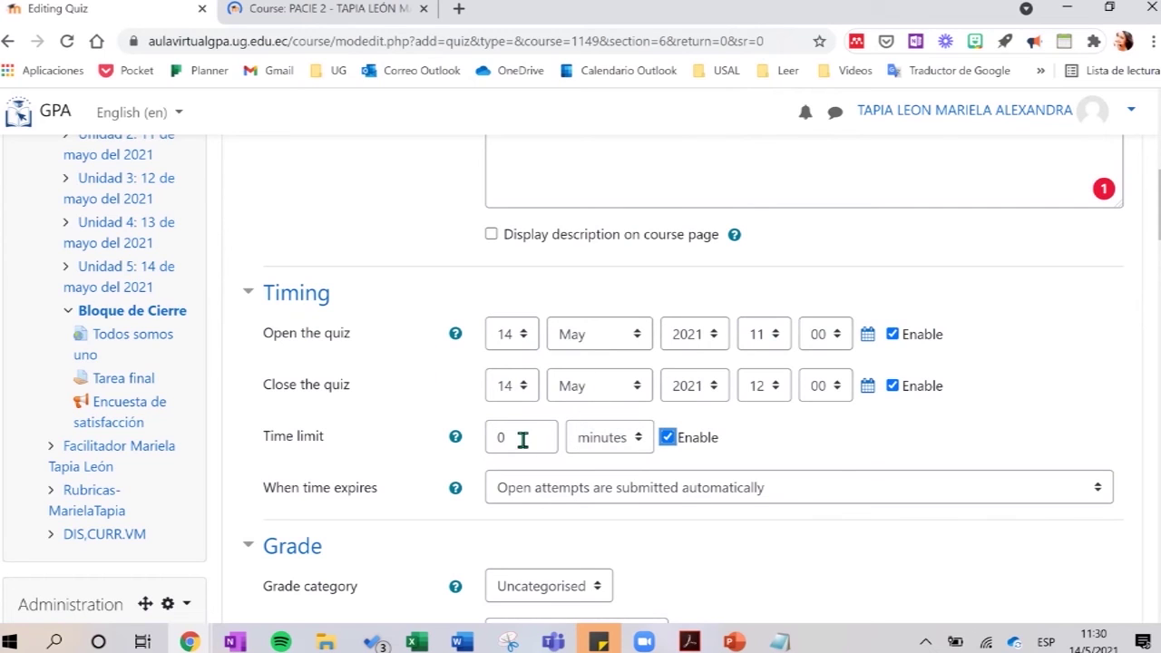
key(shift+Tab)
key(shift+Tab)
Enter 3 minutes as the quiz time limit
text(3)
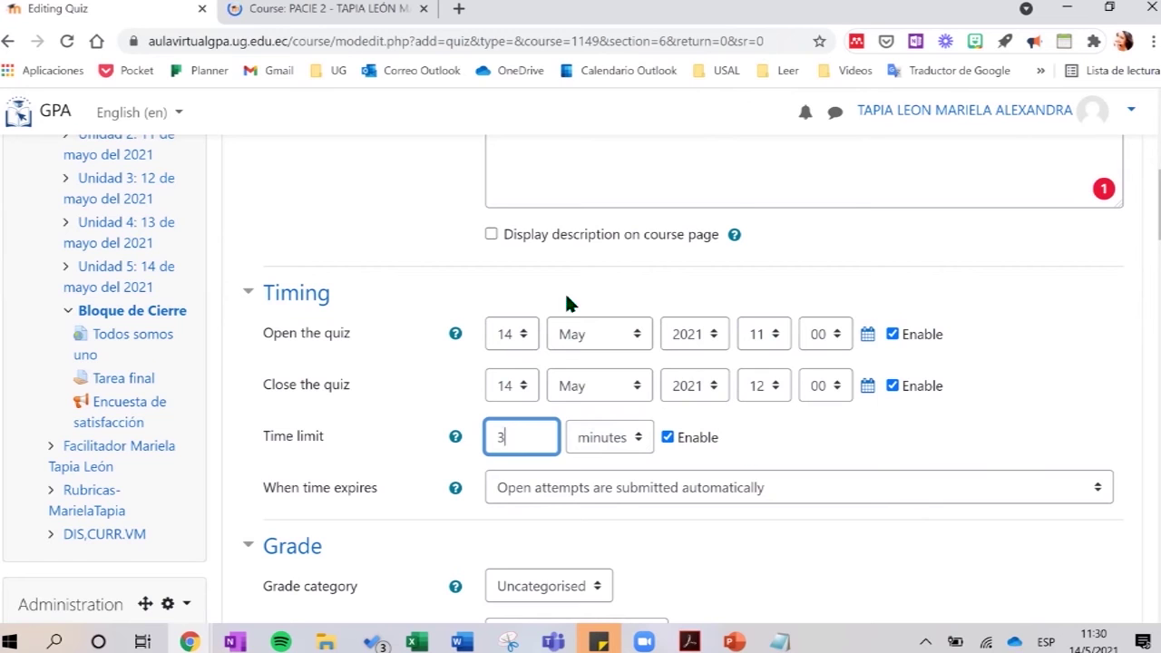
scroll(563, 322, down, 2)
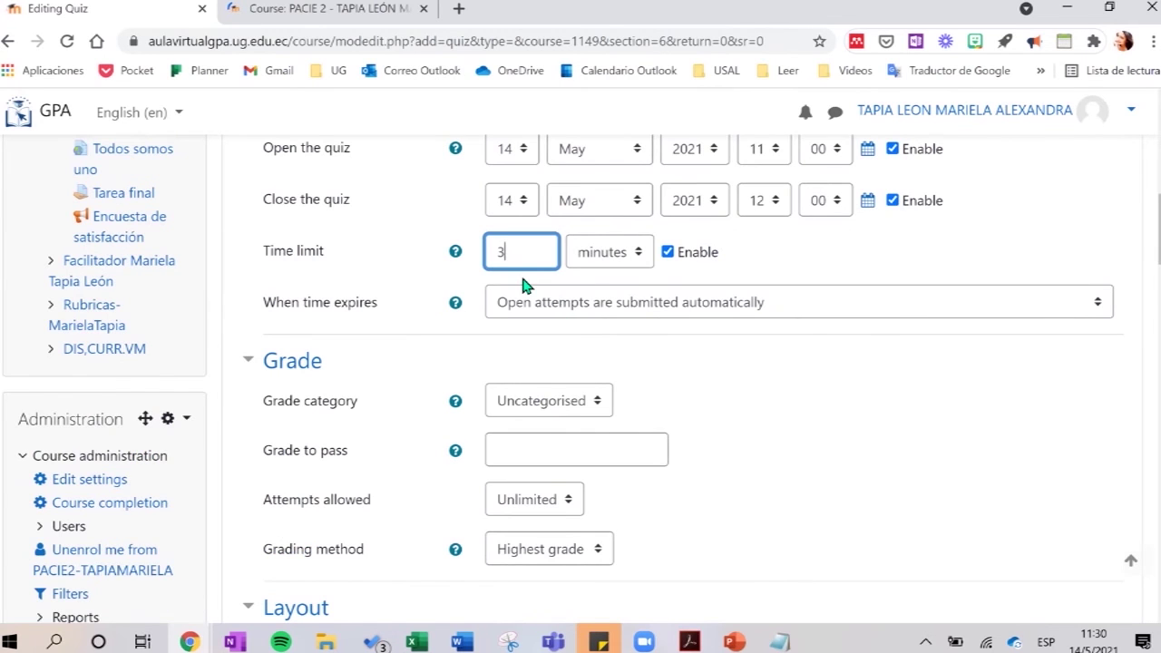
scroll(535, 294, down, 1)
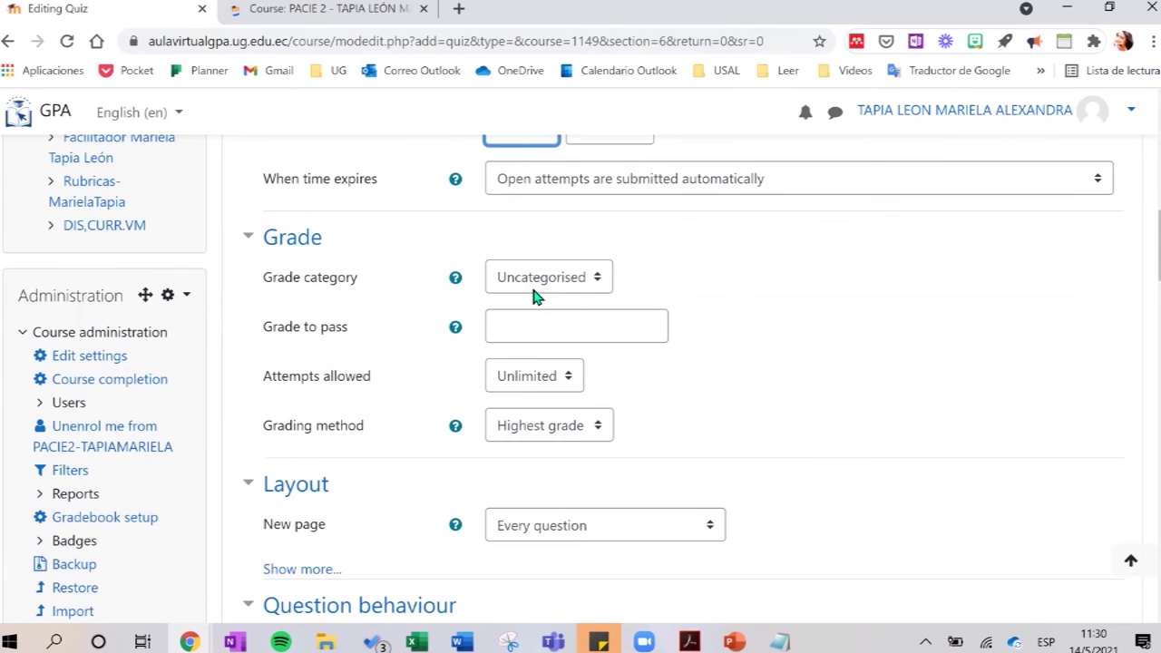
Allow a single attempt, keeping Highest grade as the grading method
click(534, 376)
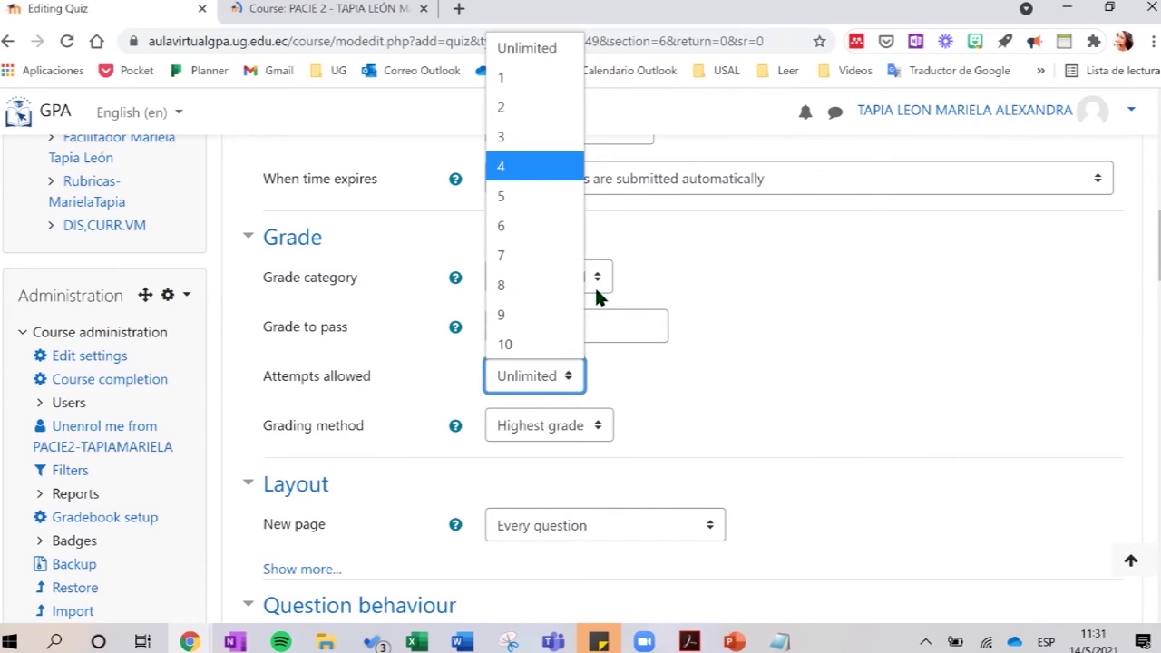
key(Return)
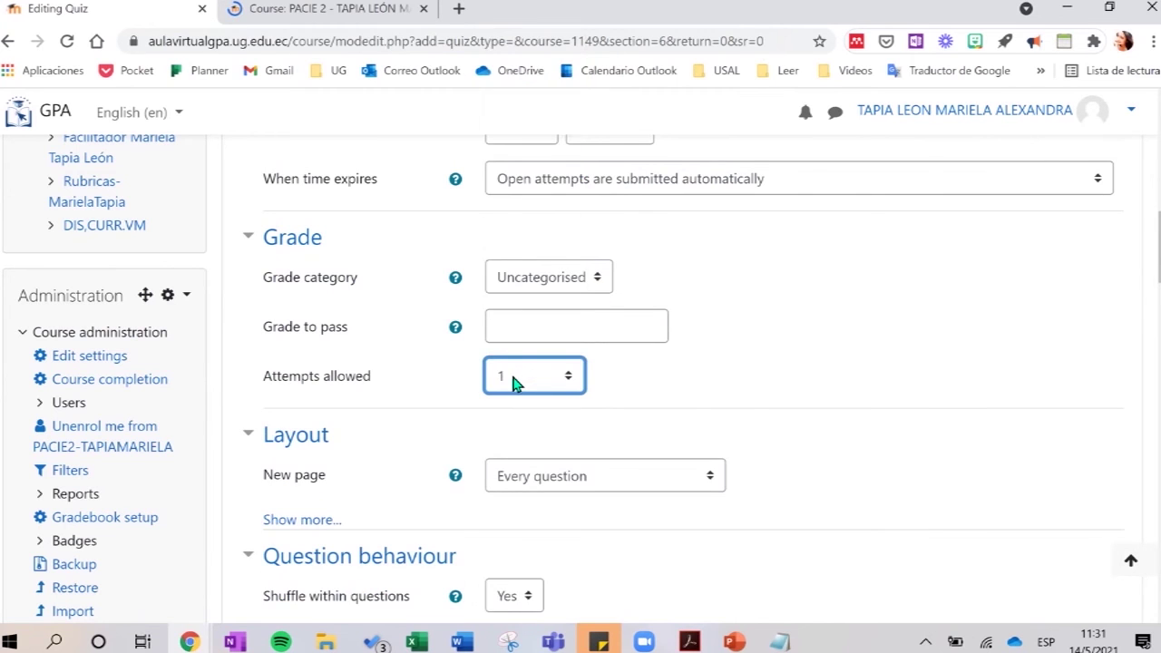
key(alt+Down)
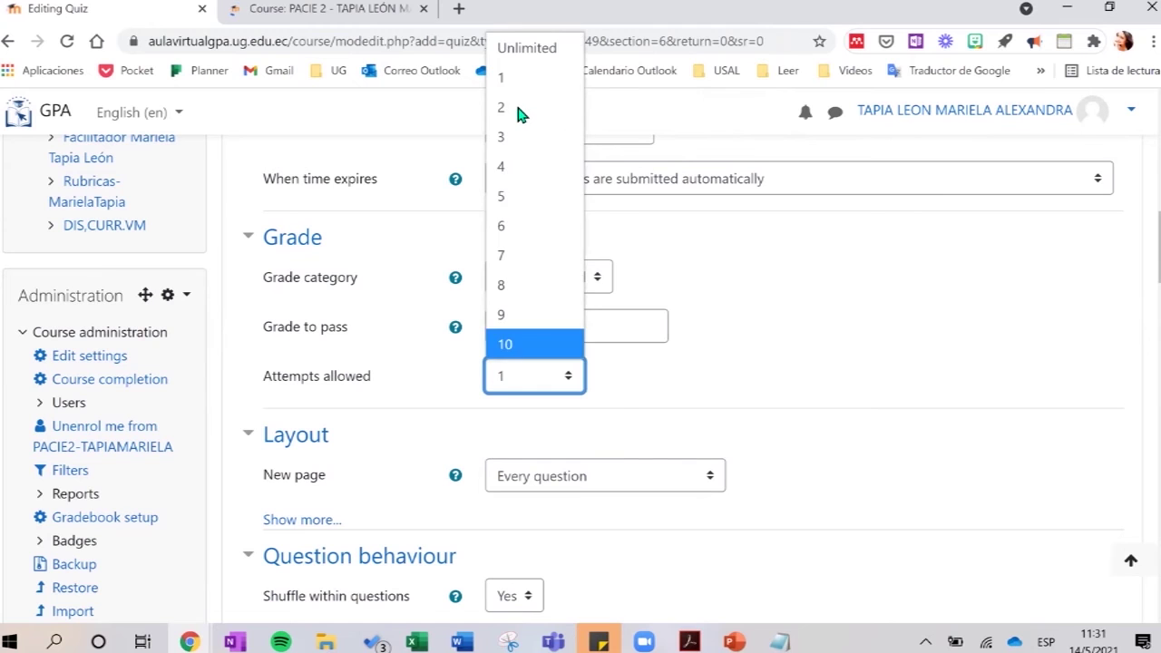
key(Return)
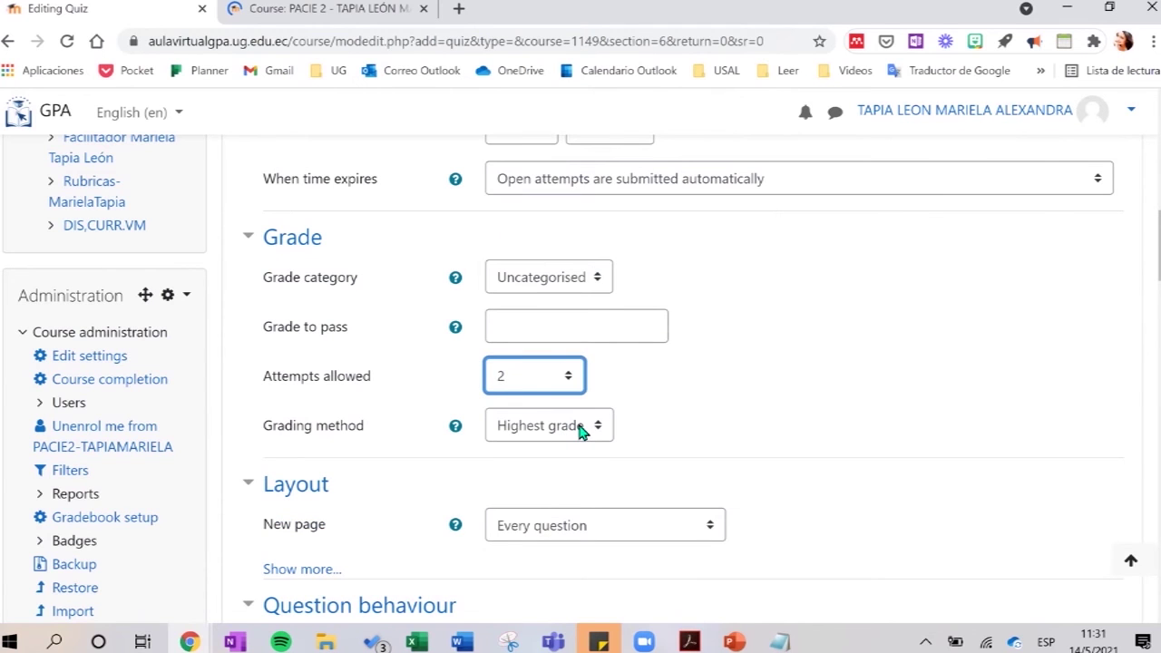
key(Tab)
key(alt+Down)
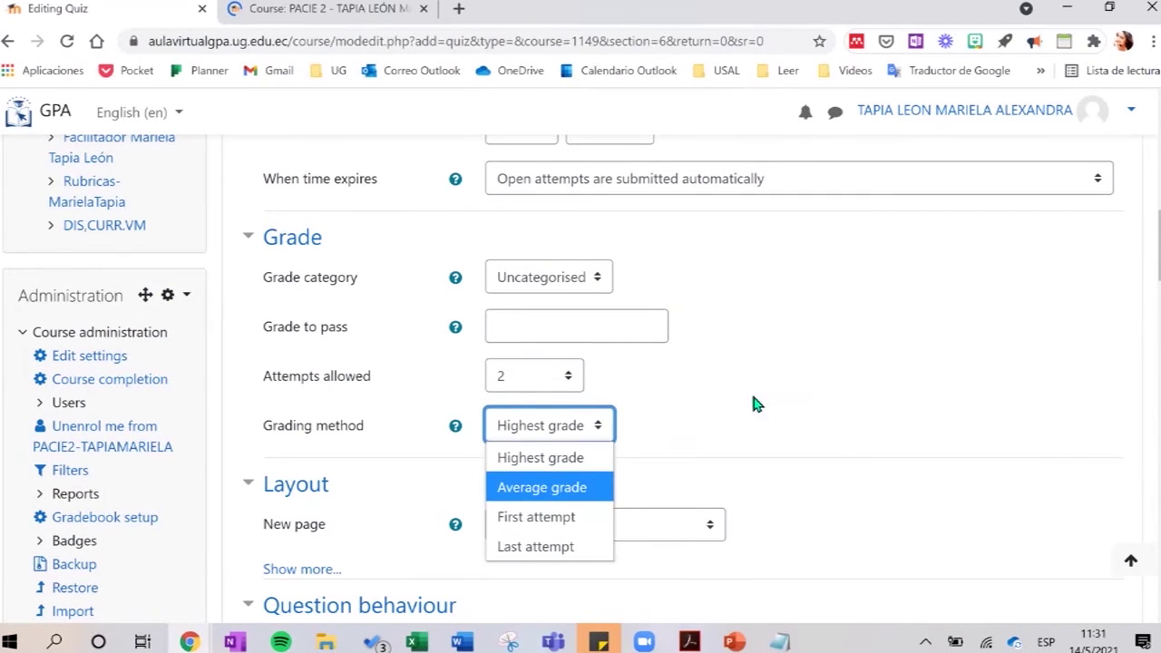
click(559, 429)
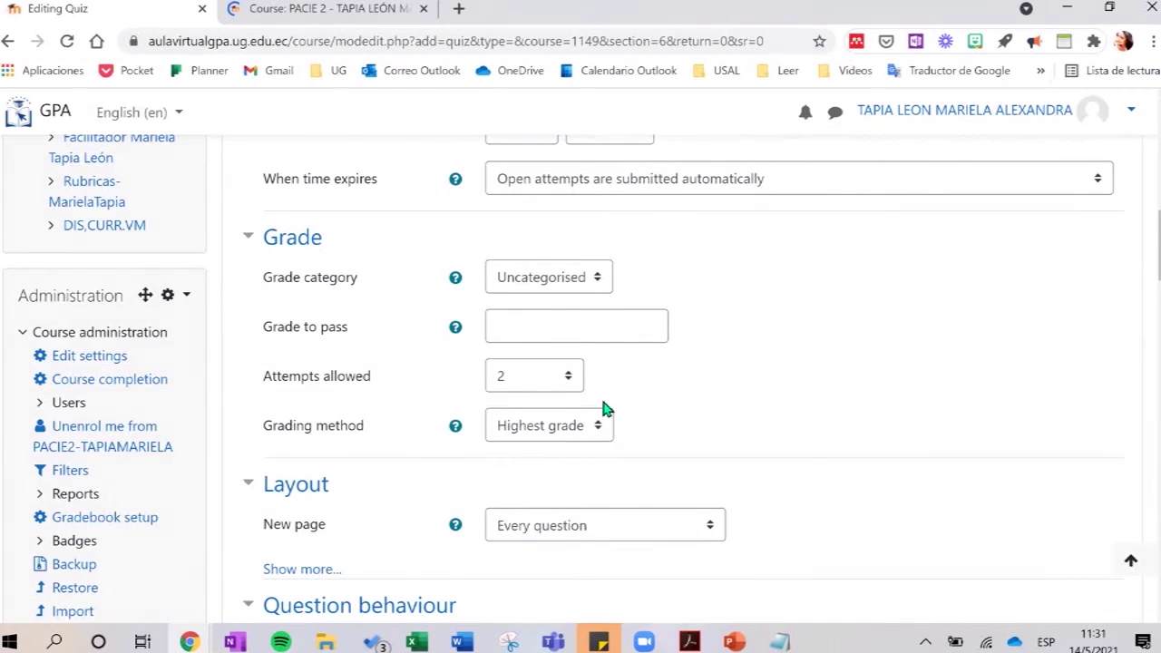
key(alt+Down)
click(527, 384)
key(alt+Down)
key(Up)
key(Return)
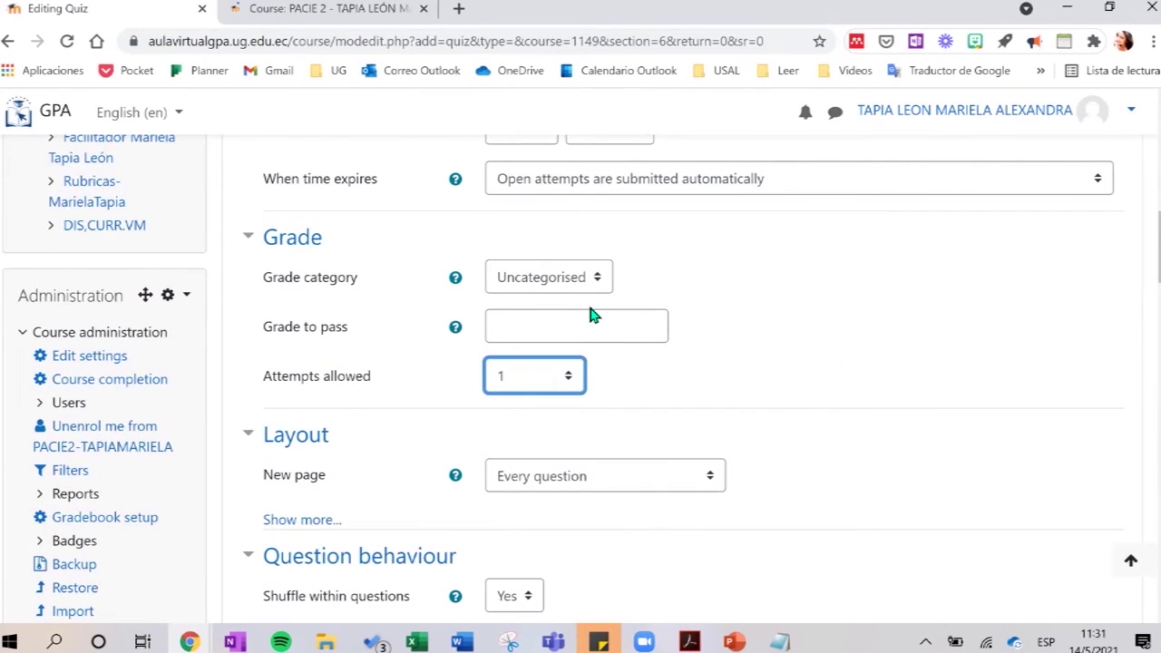
scroll(376, 339, down, 2)
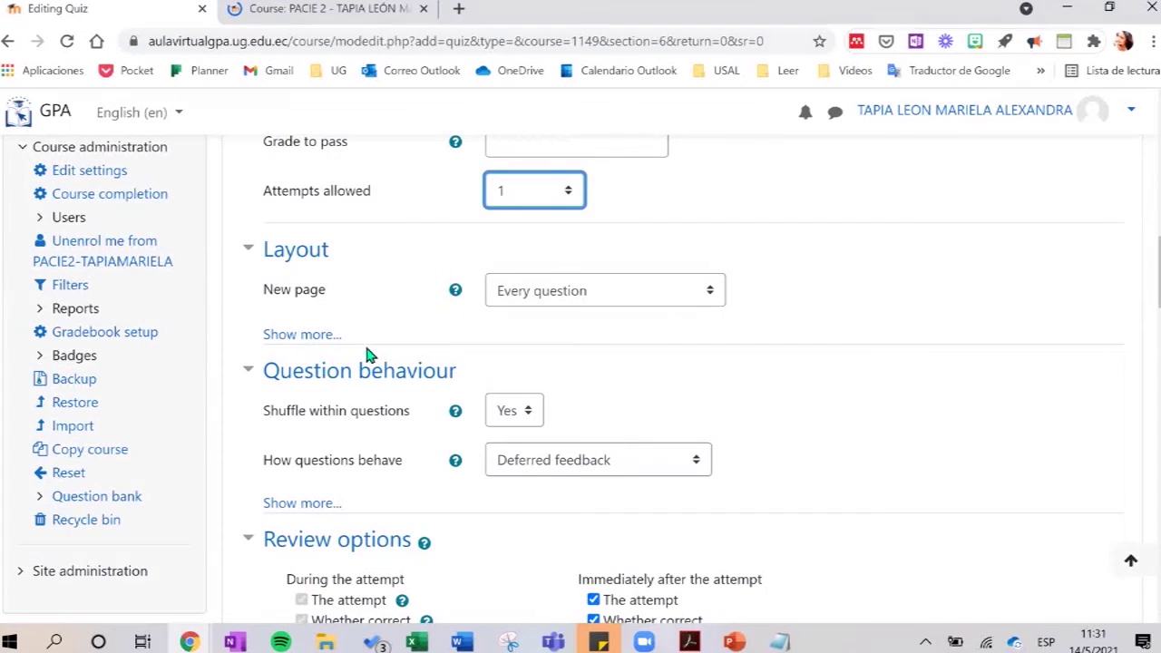
Show the extra Layout settings and set Navigation method to Sequential
key(Tab)
key(Return)
scroll(299, 367, up, 1)
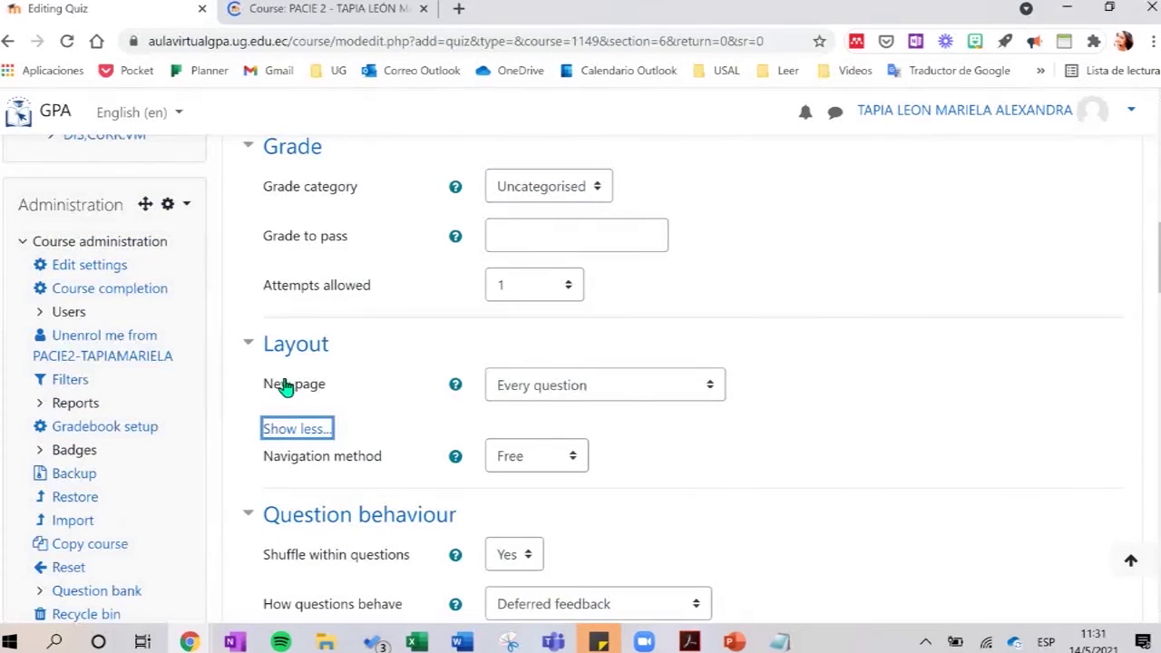
scroll(287, 385, up, 1)
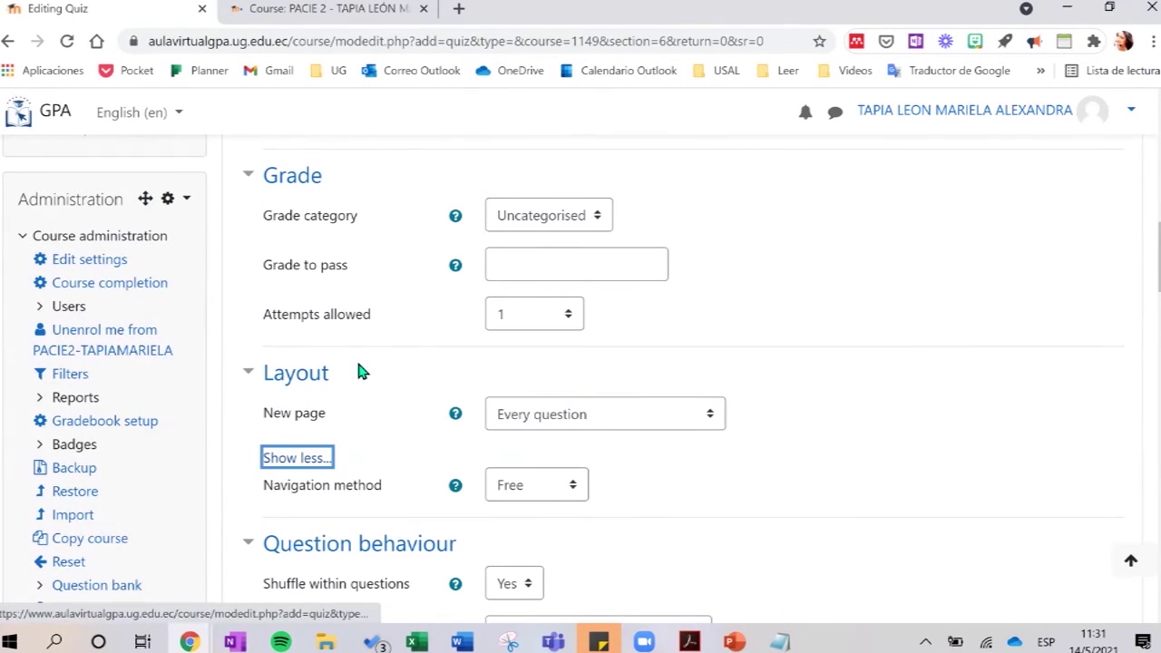
scroll(551, 363, down, 2)
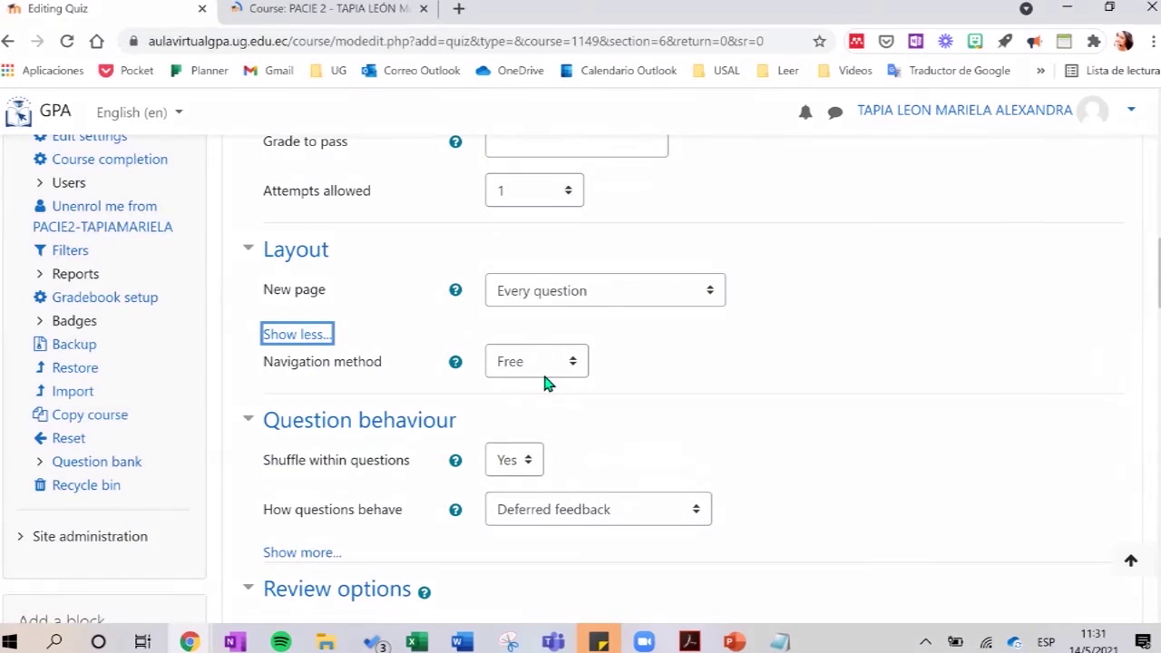
click(544, 372)
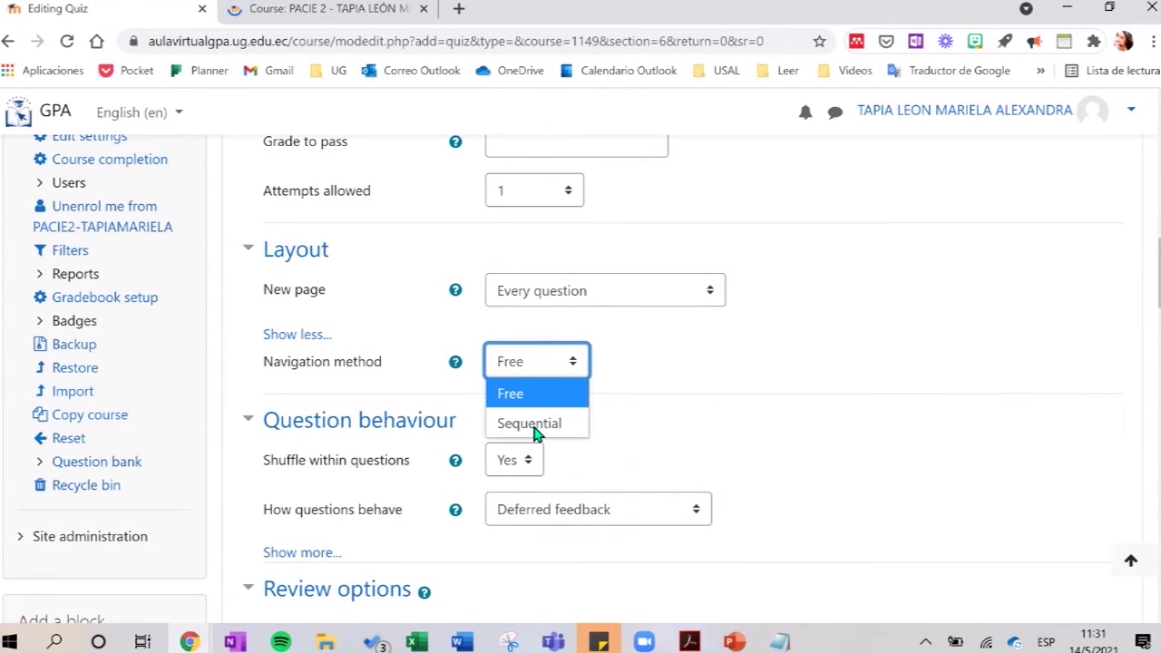
click(575, 424)
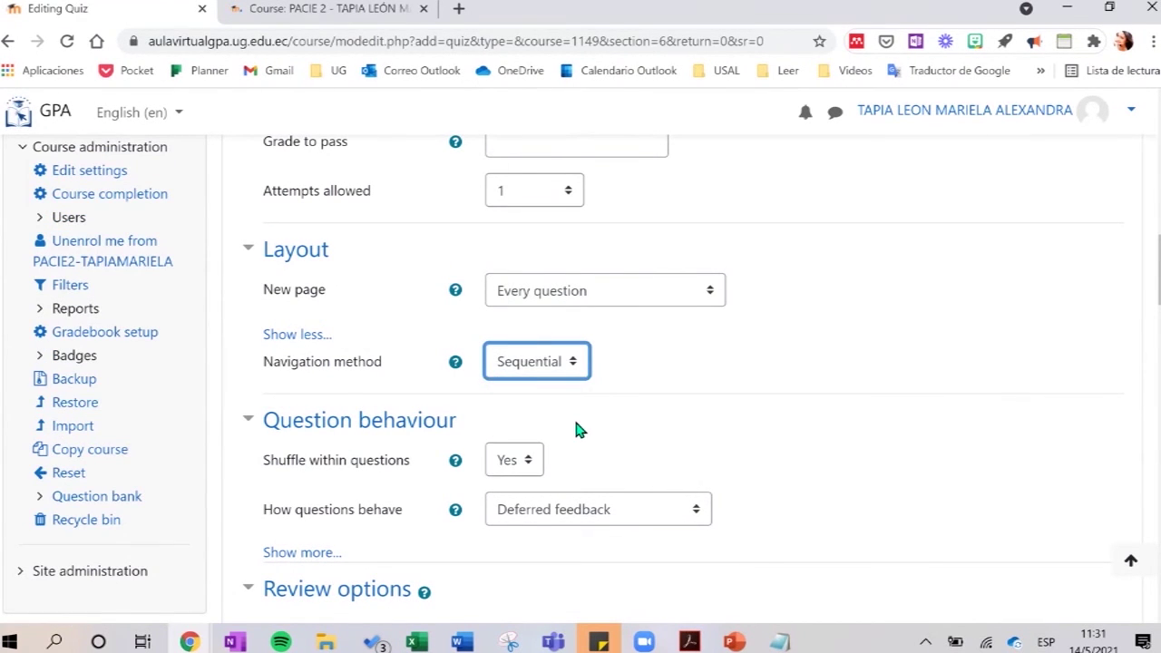
scroll(580, 429, up, 3)
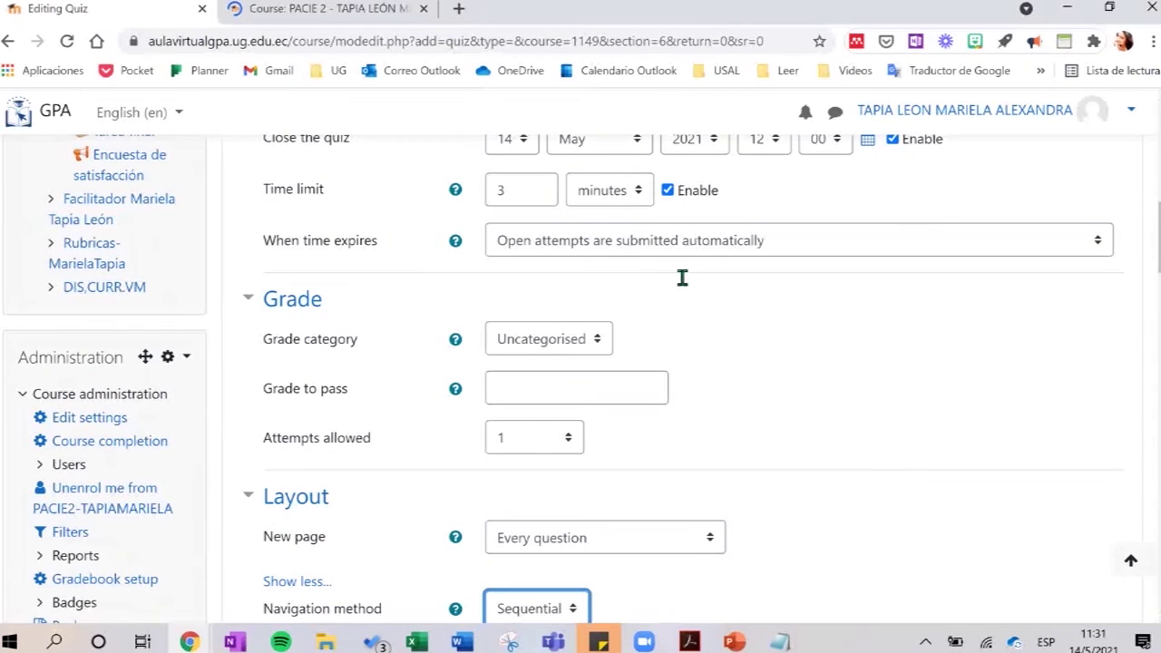
scroll(682, 277, up, 6)
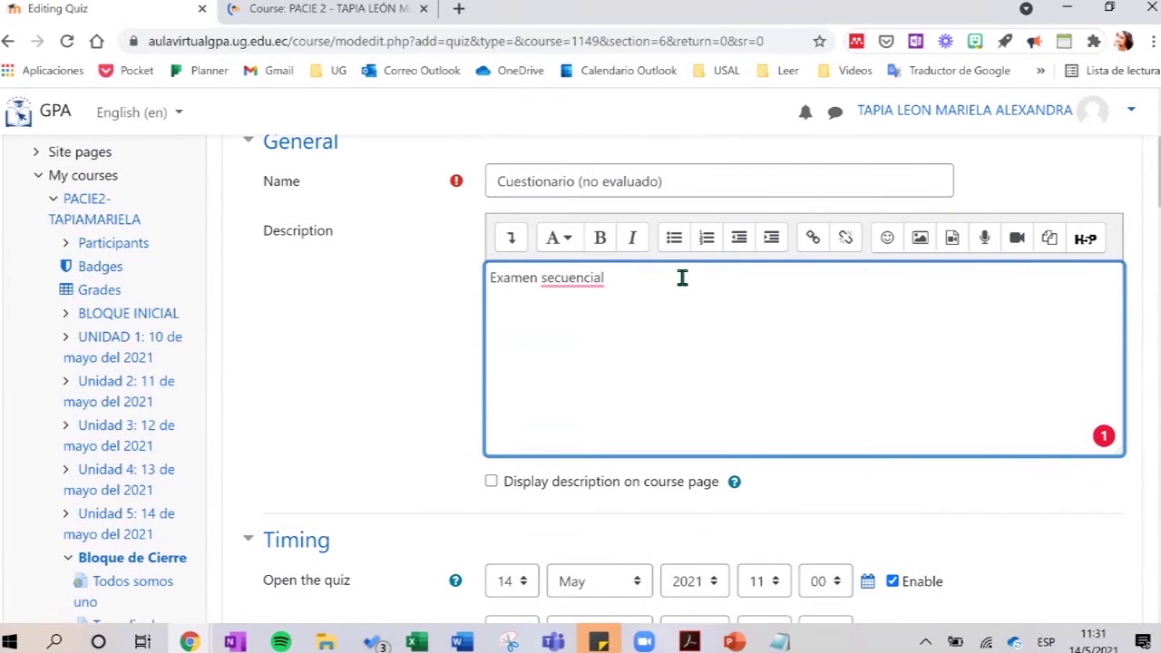
Add ' no puedo regresar' after 'Examen secuencial' in the quiz description
text(no puedo regresar)
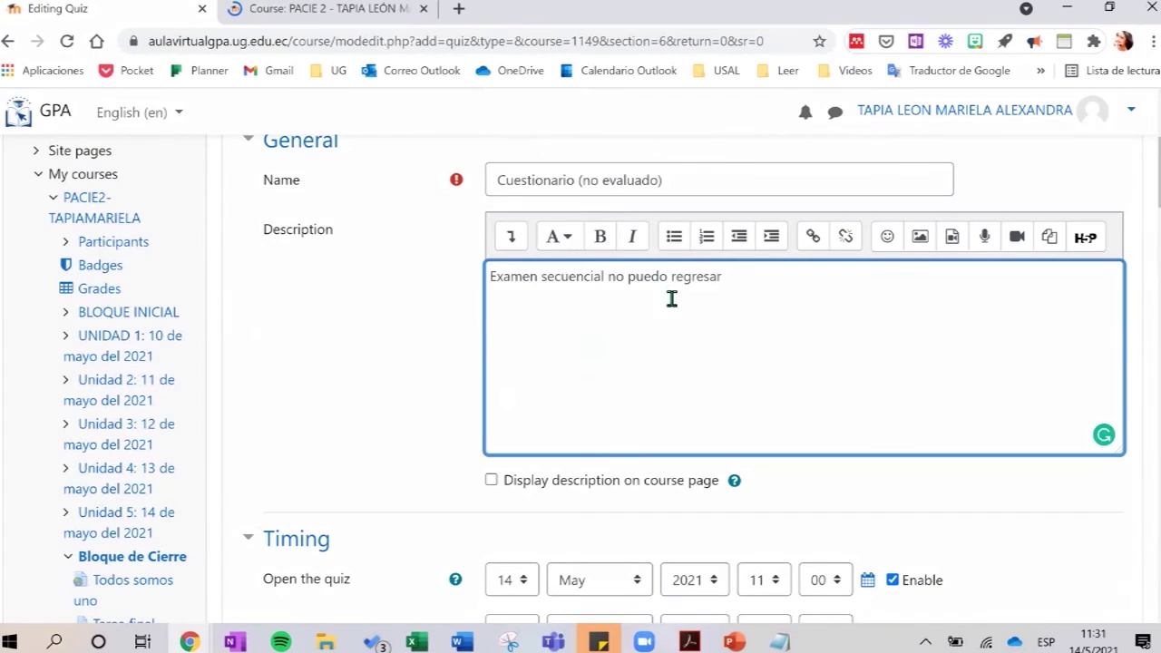
scroll(686, 300, down, 2)
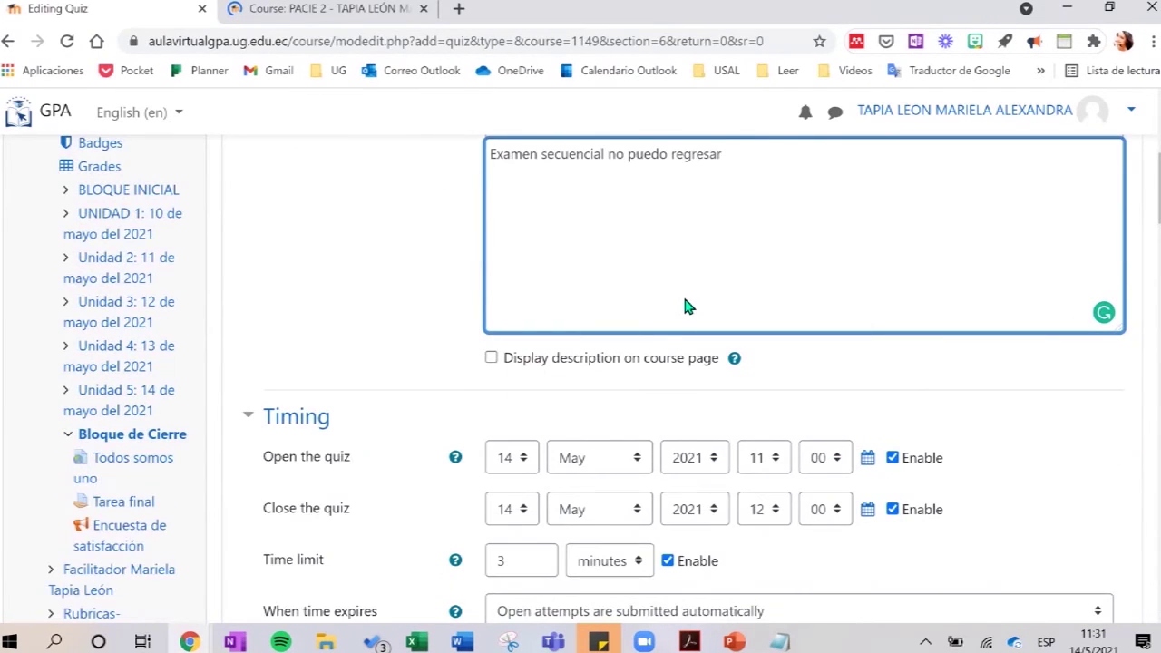
scroll(686, 306, down, 2)
scroll(686, 306, down, 3)
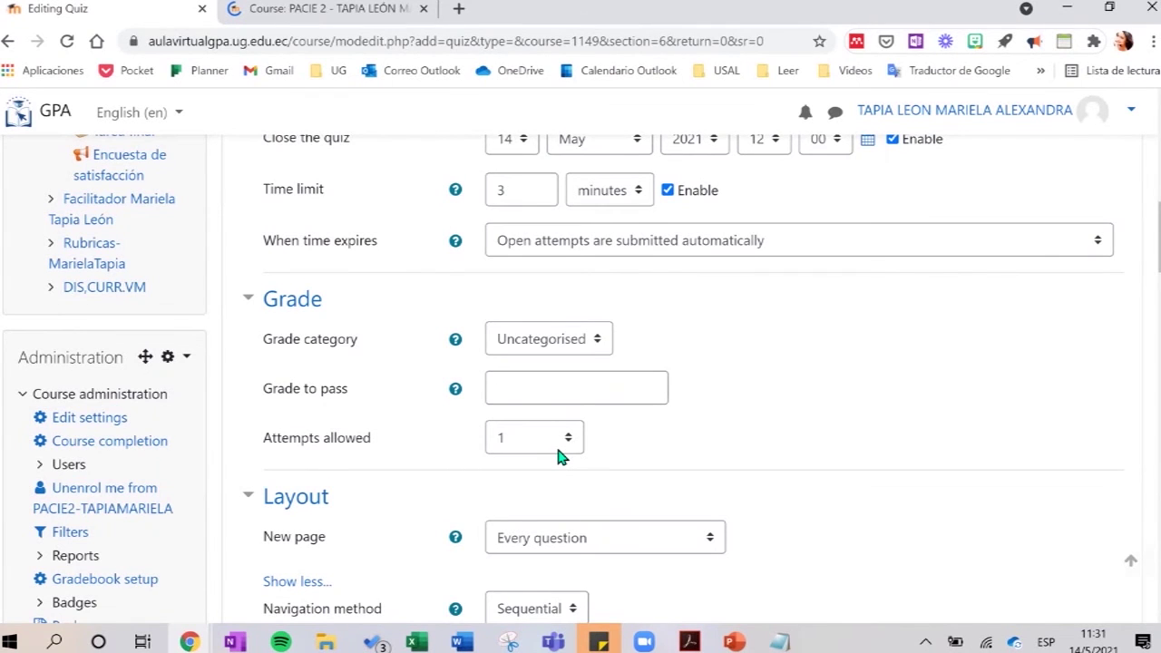
scroll(559, 456, down, 1)
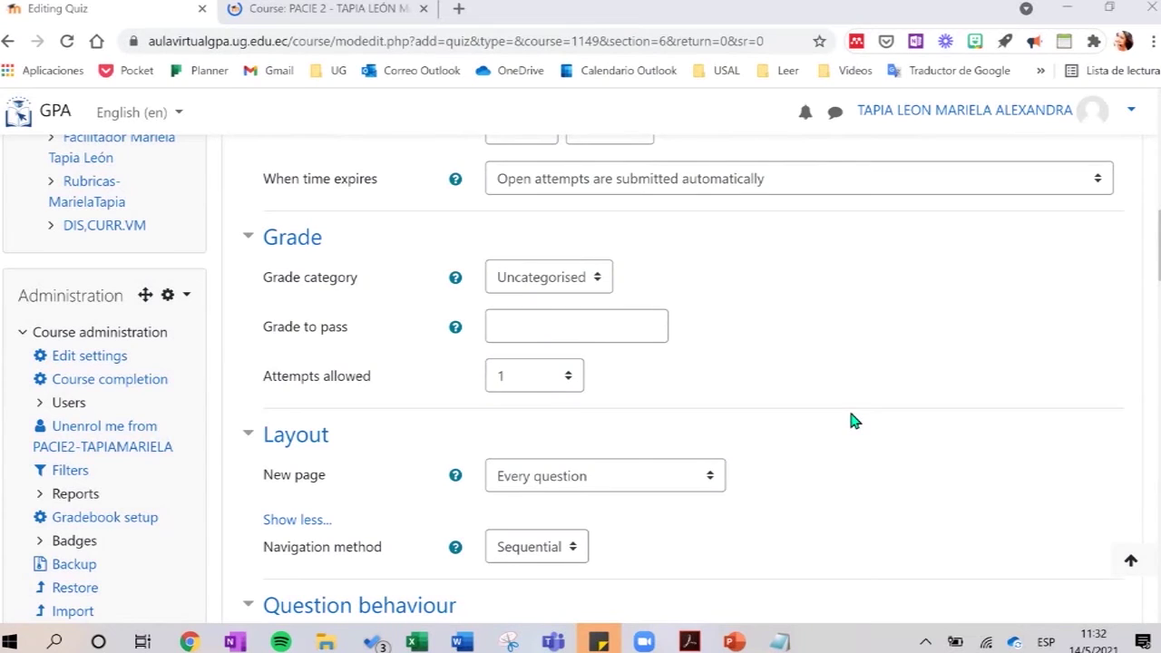
scroll(862, 417, down, 2)
scroll(871, 414, down, 2)
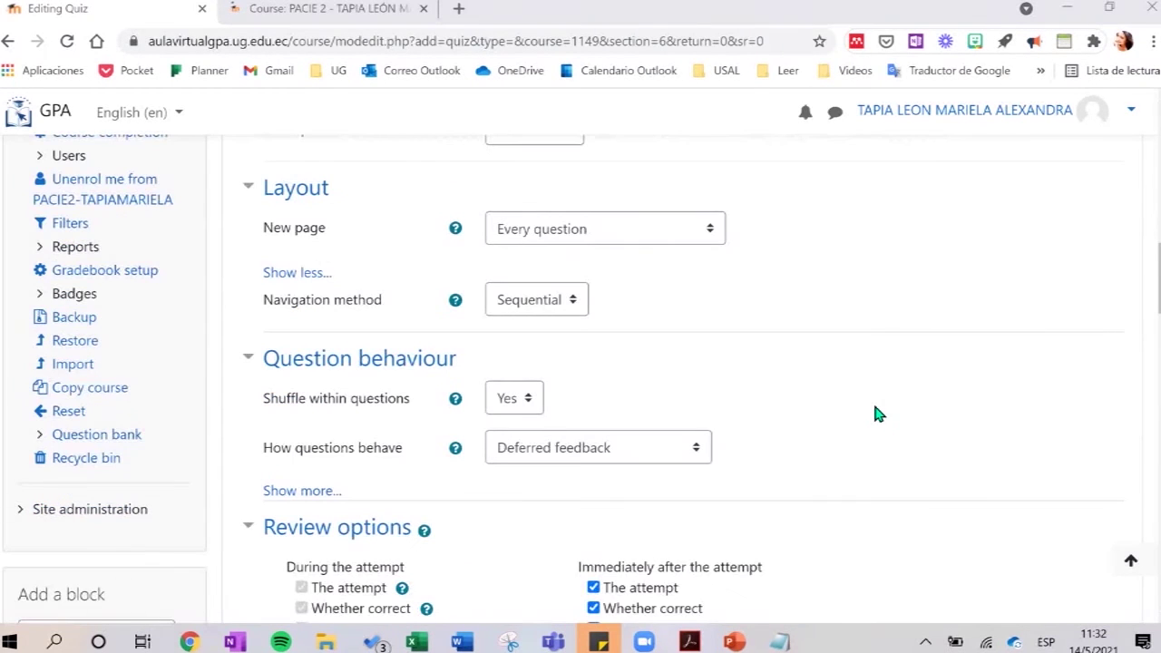
scroll(786, 388, up, 5)
scroll(787, 387, down, 1)
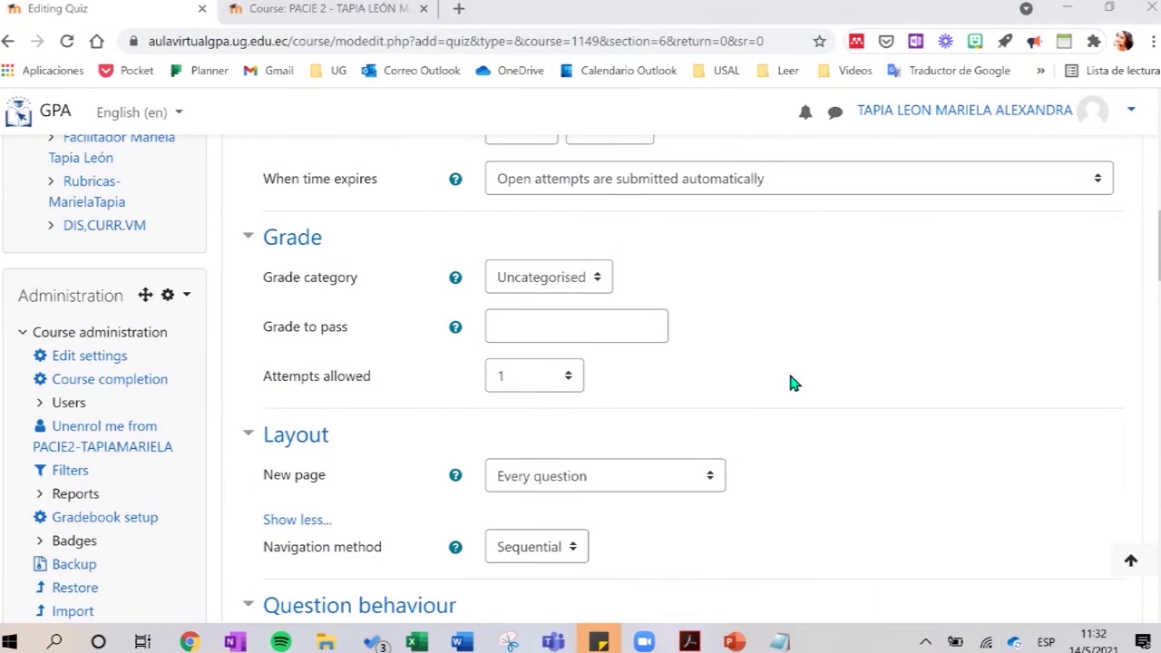
scroll(788, 383, down, 10)
scroll(369, 293, down, 2)
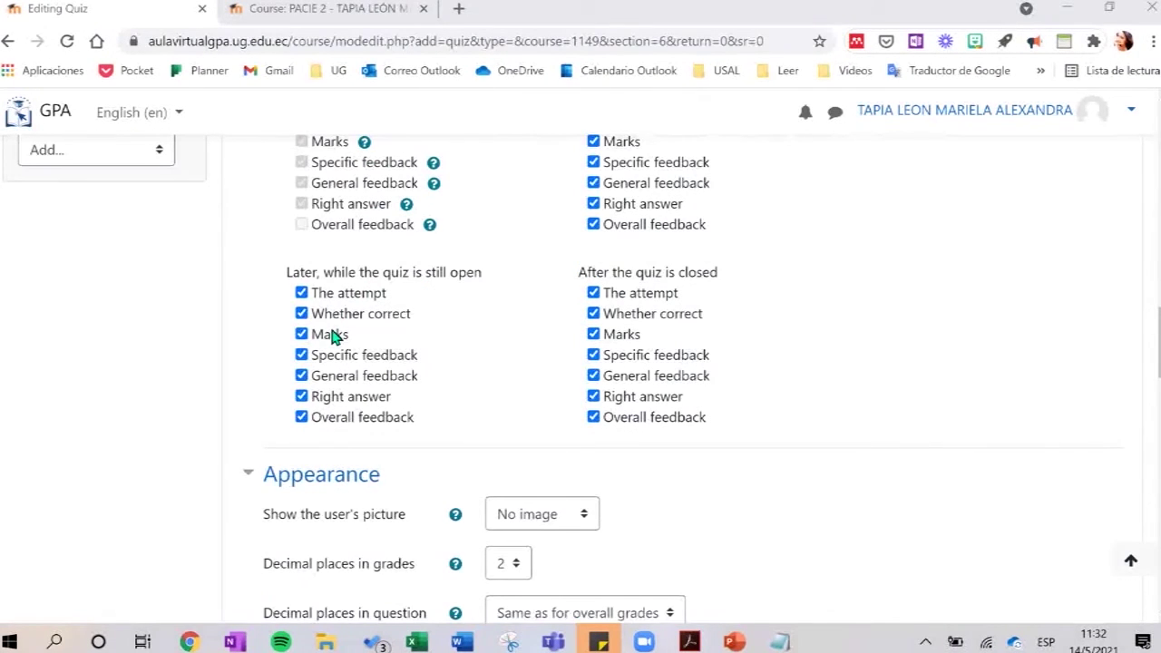
Untick 'The attempt' for immediately after, later while open, and after closing
click(302, 293)
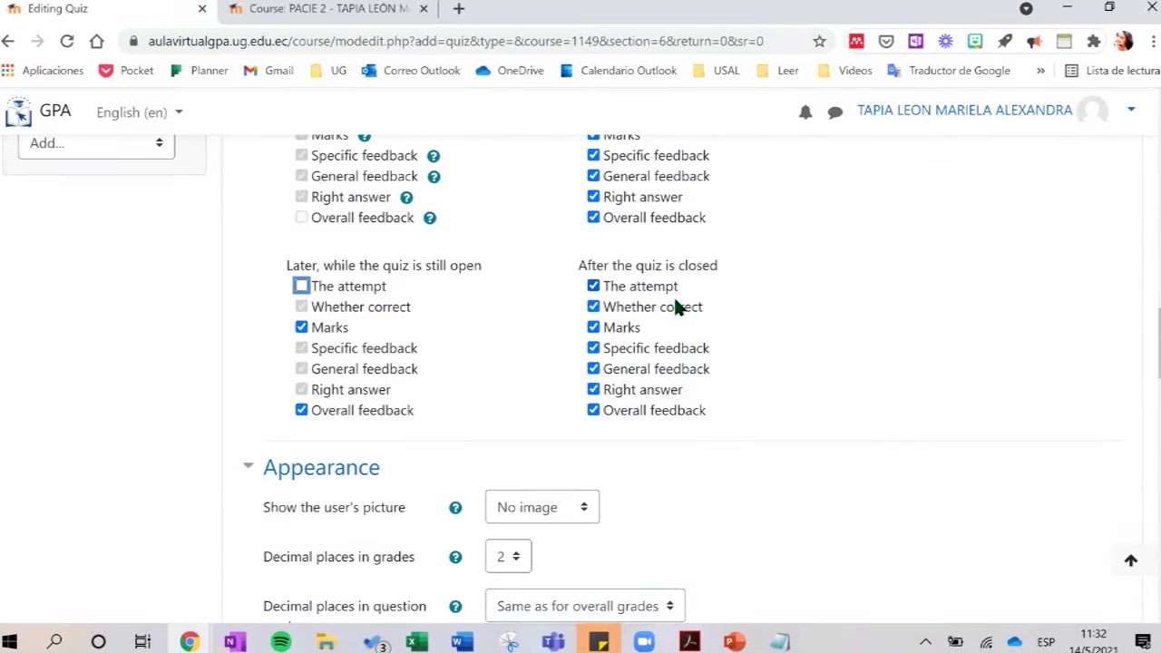
click(644, 286)
scroll(762, 291, up, 2)
click(594, 278)
scroll(764, 303, down, 1)
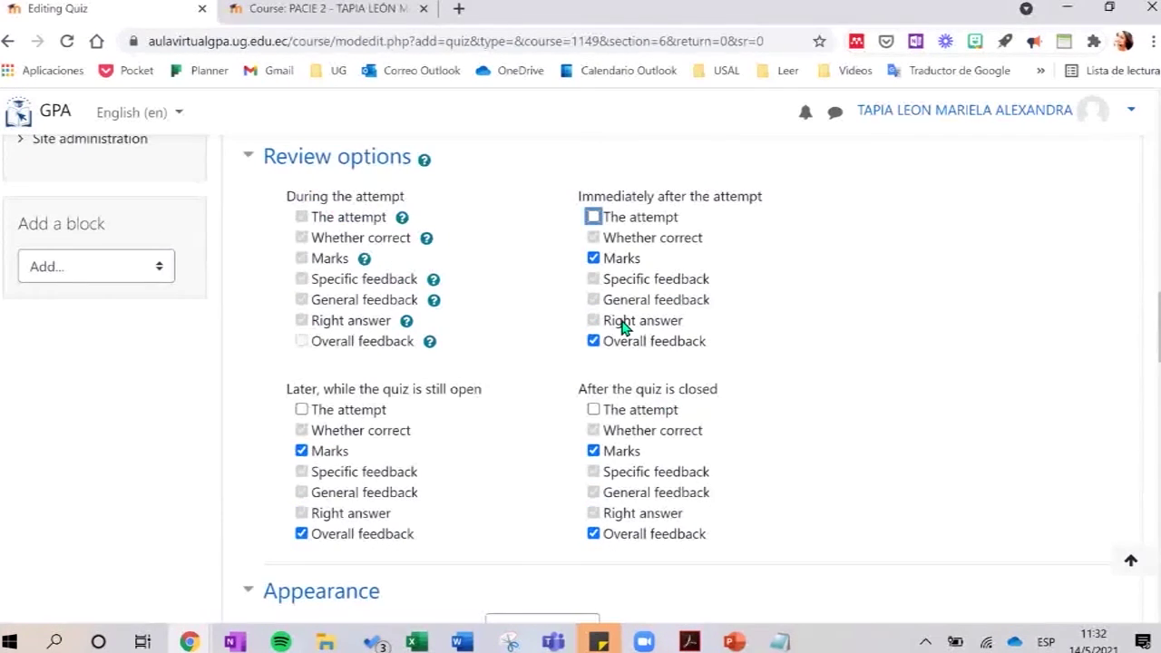
scroll(624, 326, down, 1)
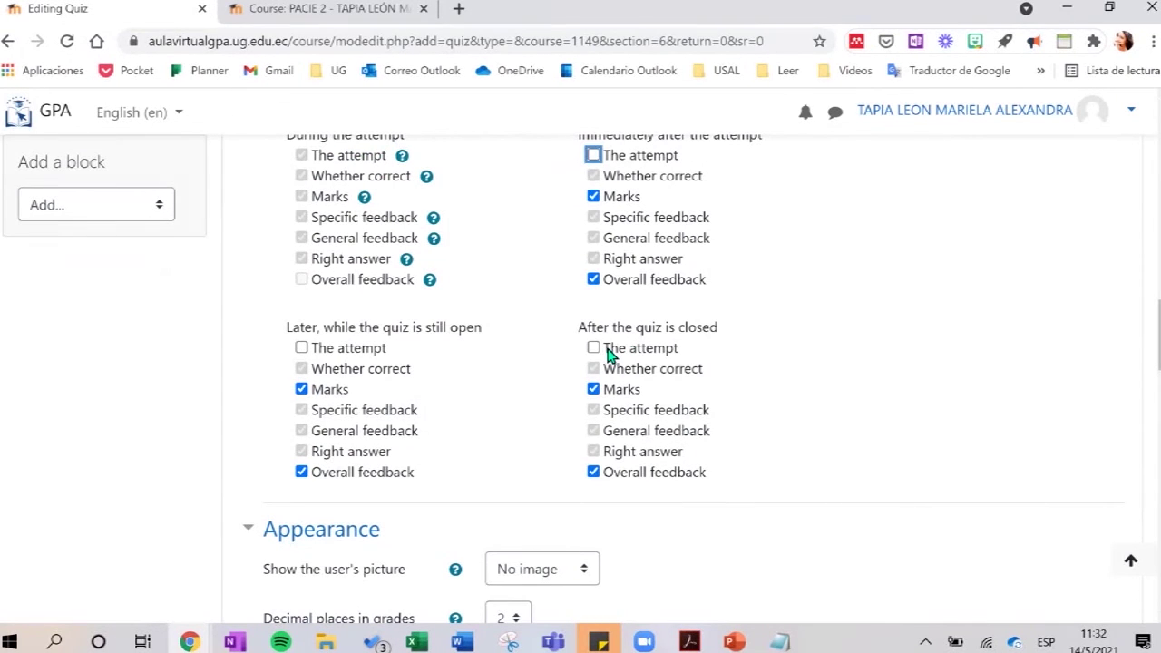
click(609, 353)
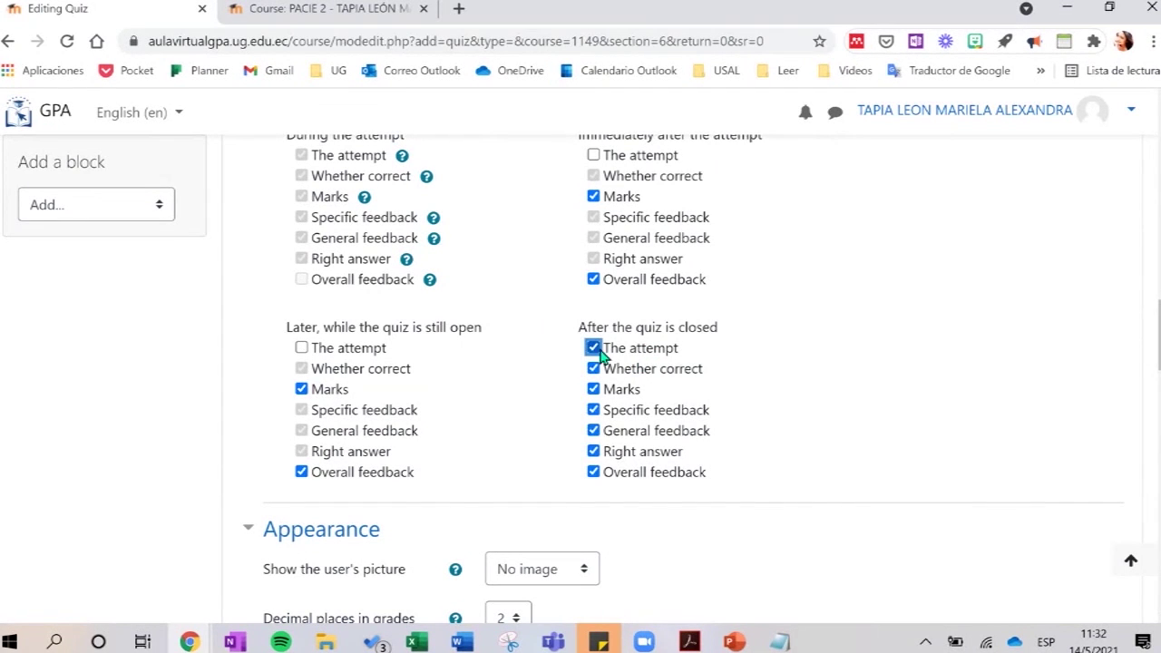
click(606, 354)
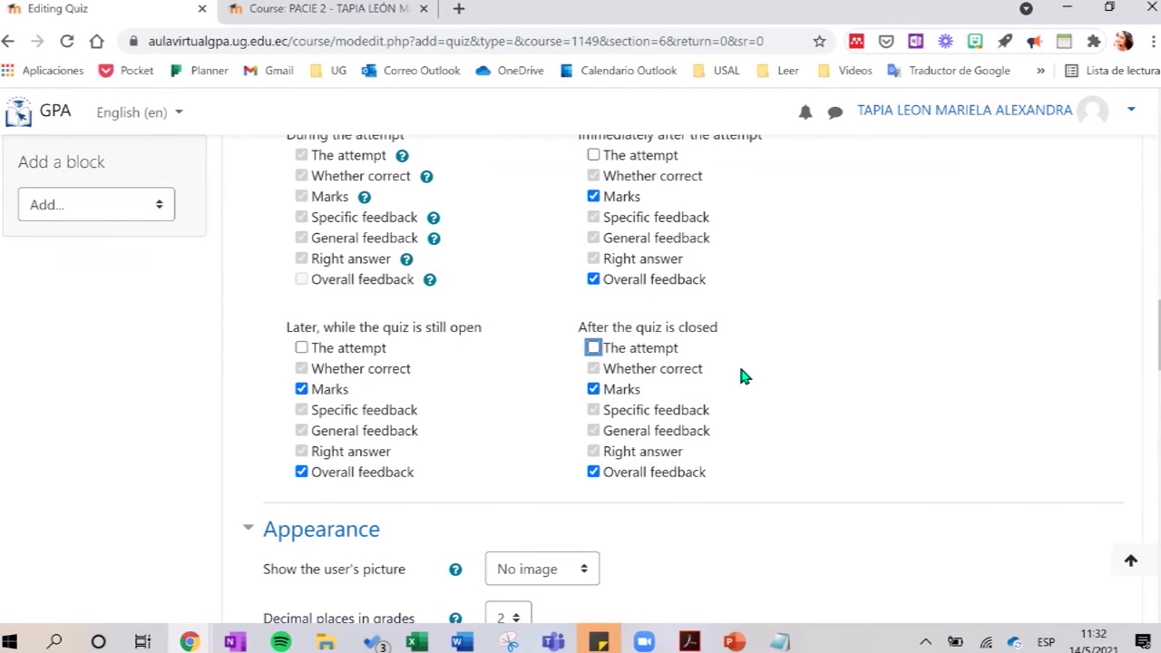
scroll(739, 372, down, 1)
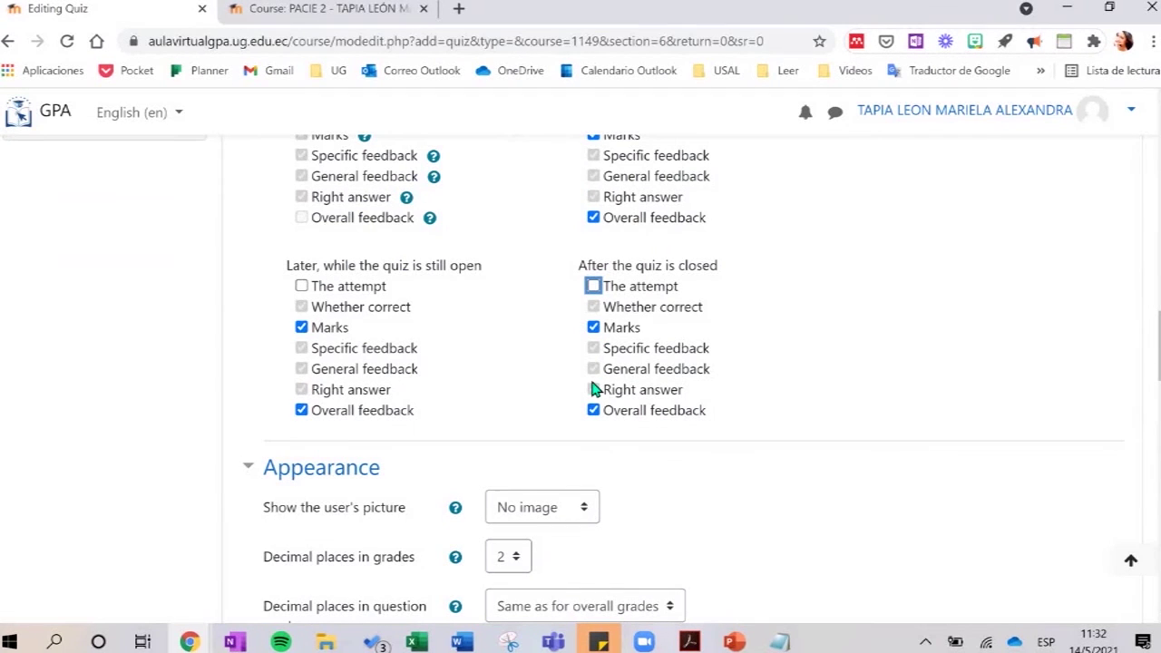
Hide overall feedback while the quiz is open, keeping the attempt hidden after closing
scroll(611, 263, up, 1)
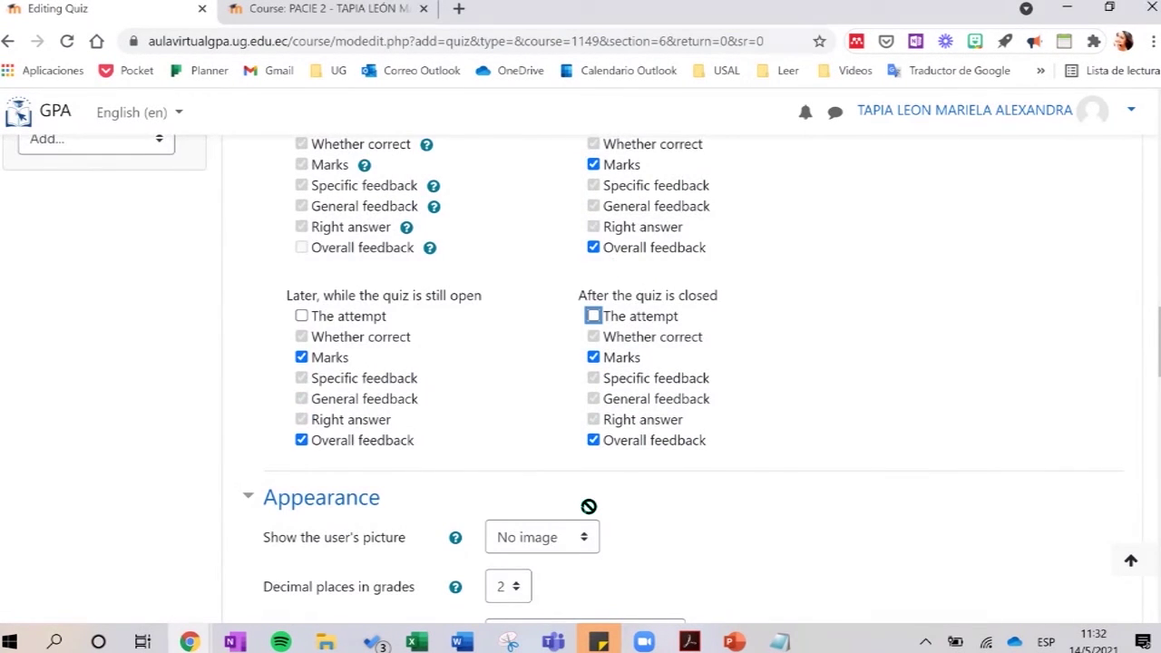
scroll(589, 506, up, 1)
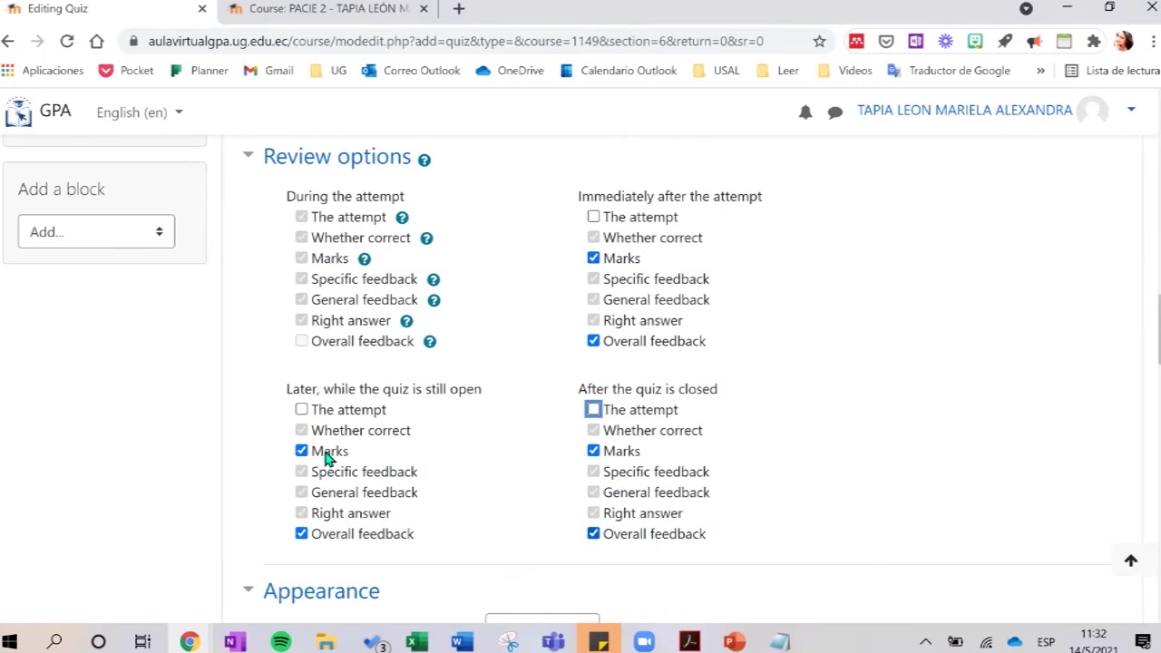
key(space)
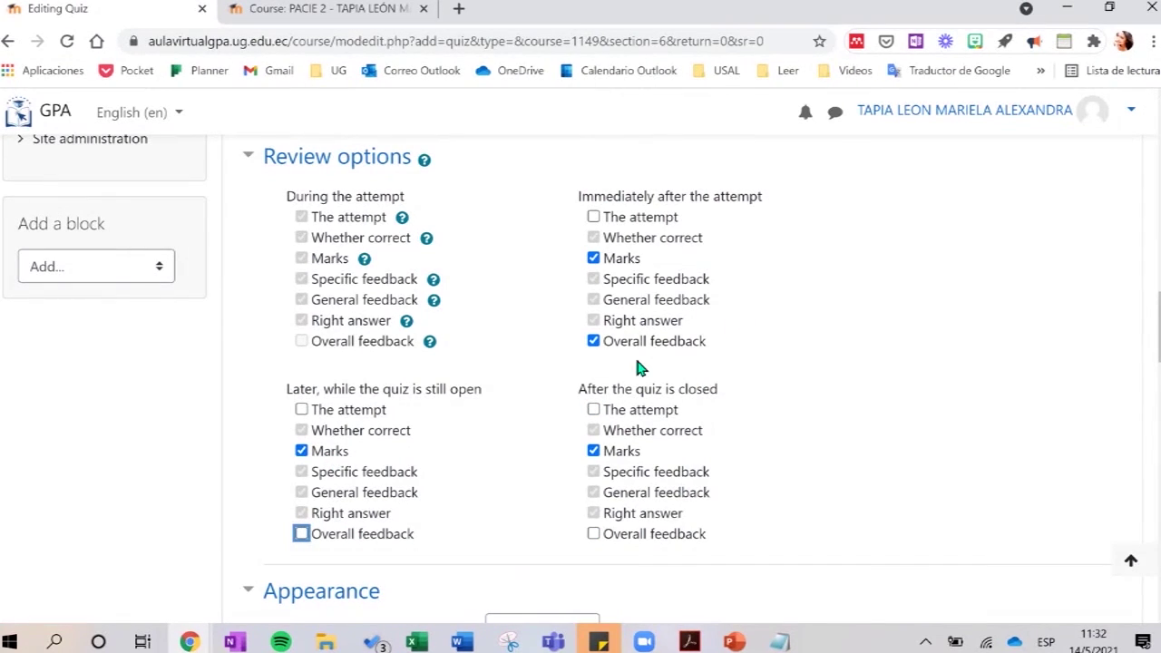
scroll(624, 288, down, 1)
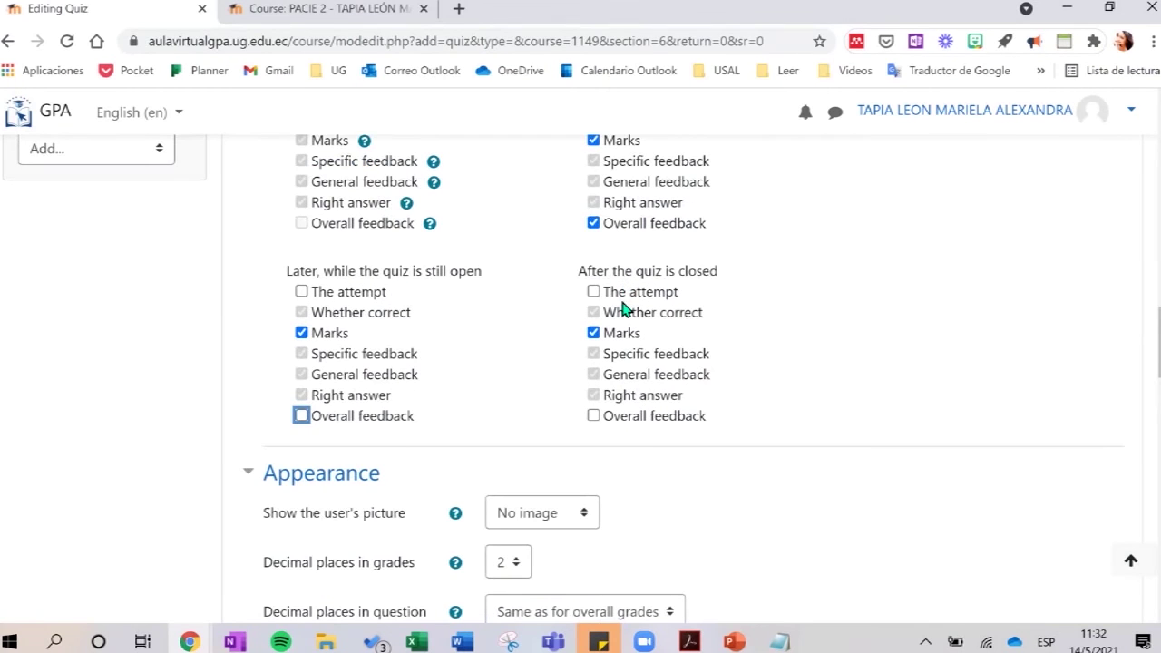
click(599, 290)
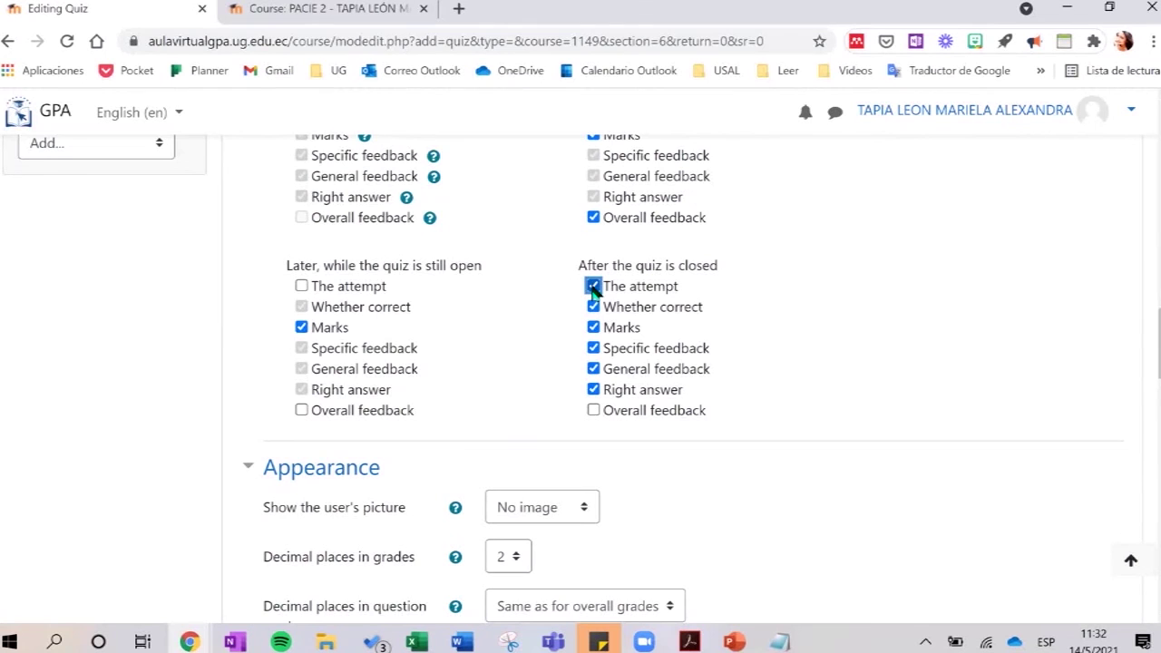
key(space)
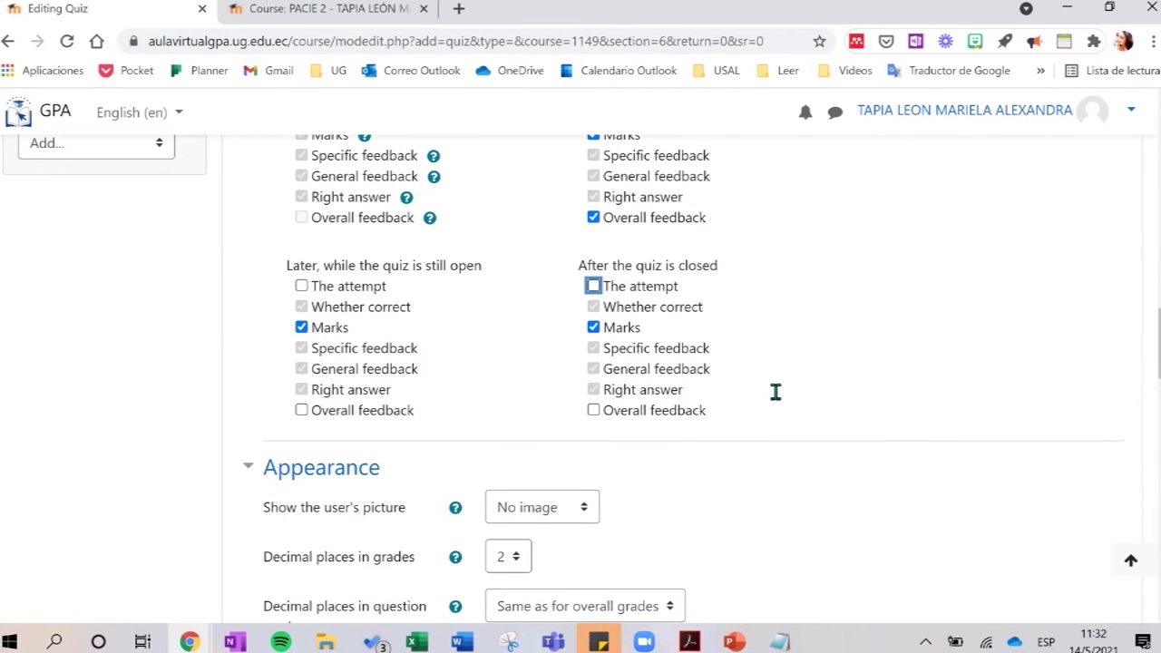
scroll(779, 390, down, 3)
scroll(785, 404, down, 15)
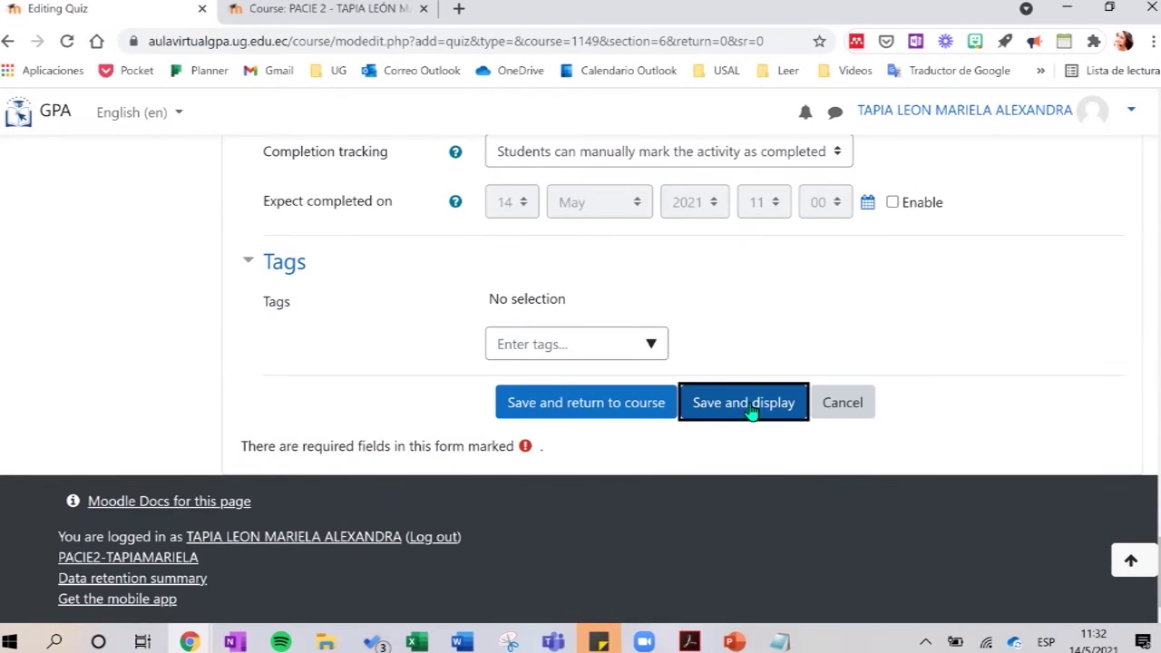
Save the quiz settings and go to the Edit quiz page
click(753, 407)
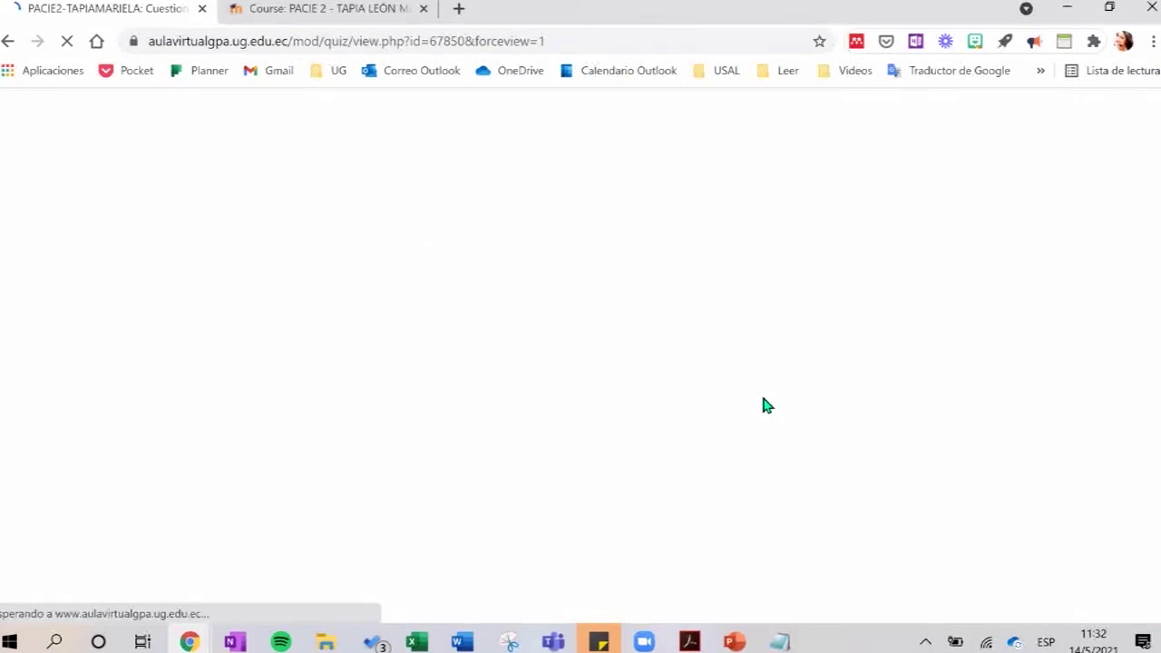
scroll(668, 352, down, 3)
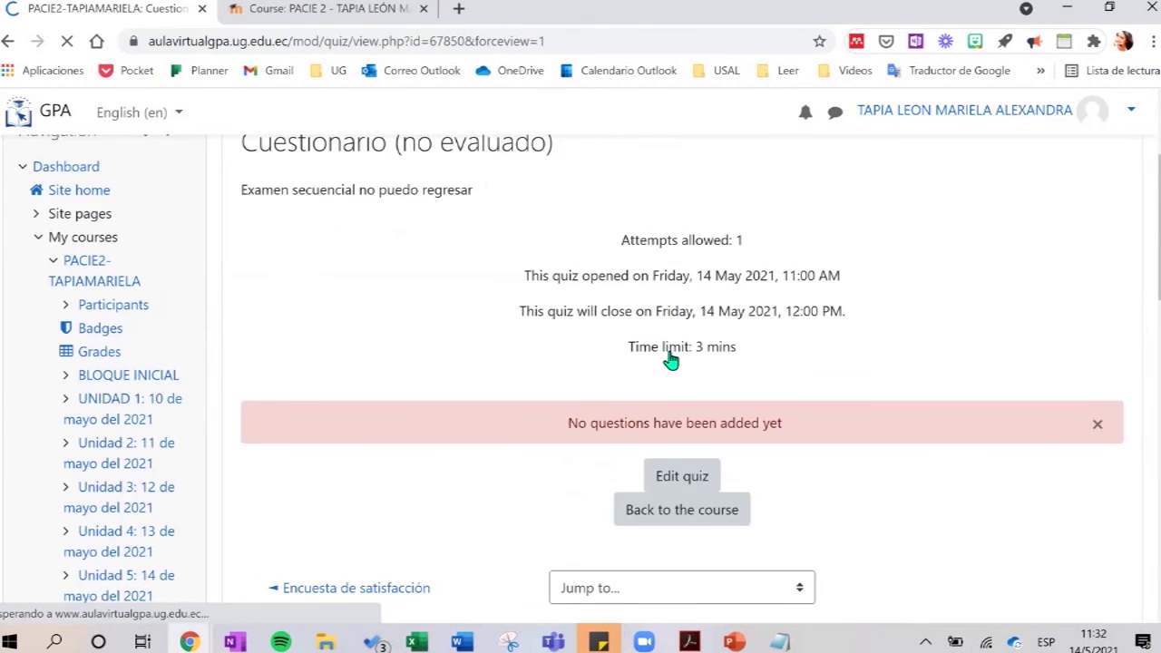
click(673, 361)
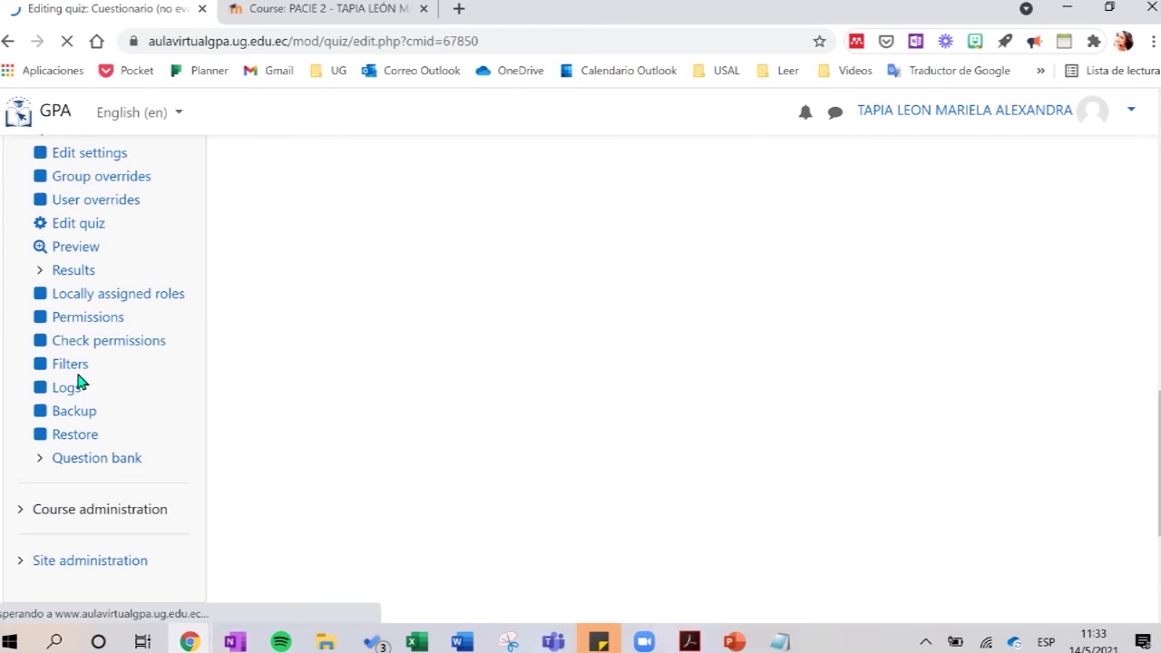
scroll(80, 399, up, 5)
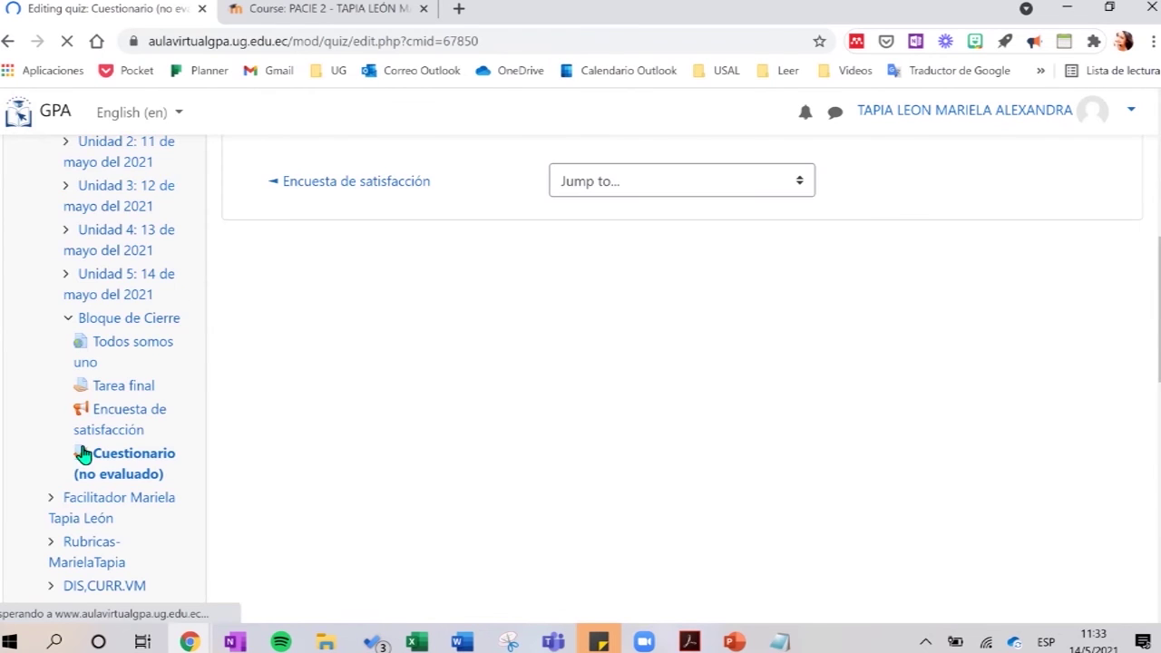
scroll(82, 454, down, 4)
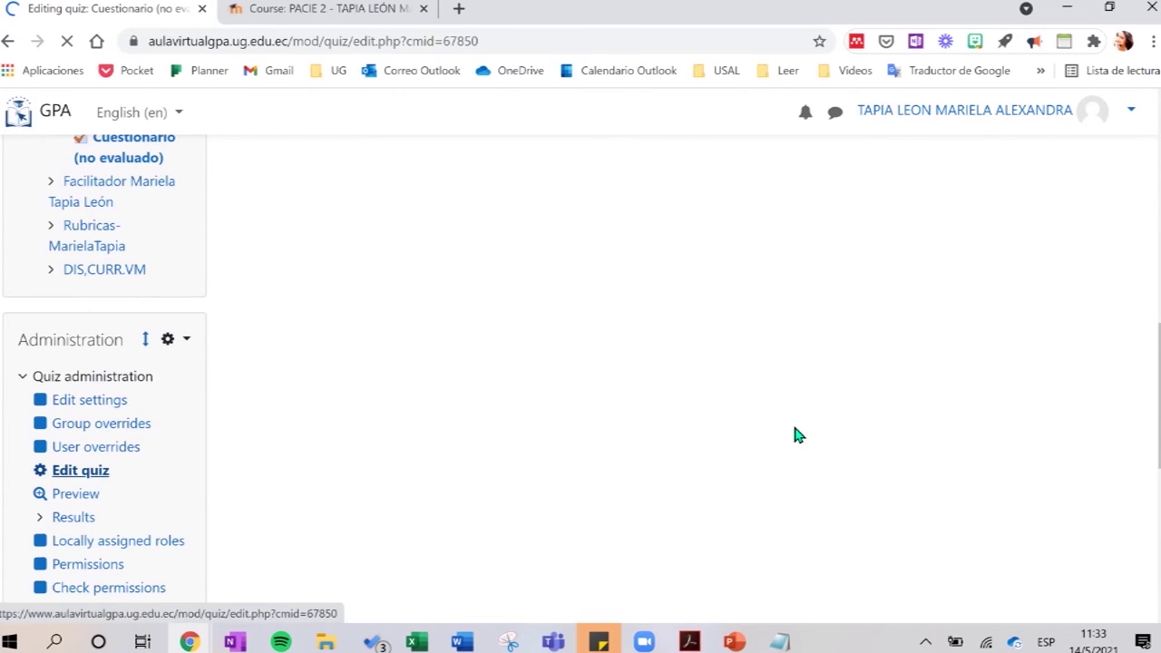
scroll(1086, 366, up, 4)
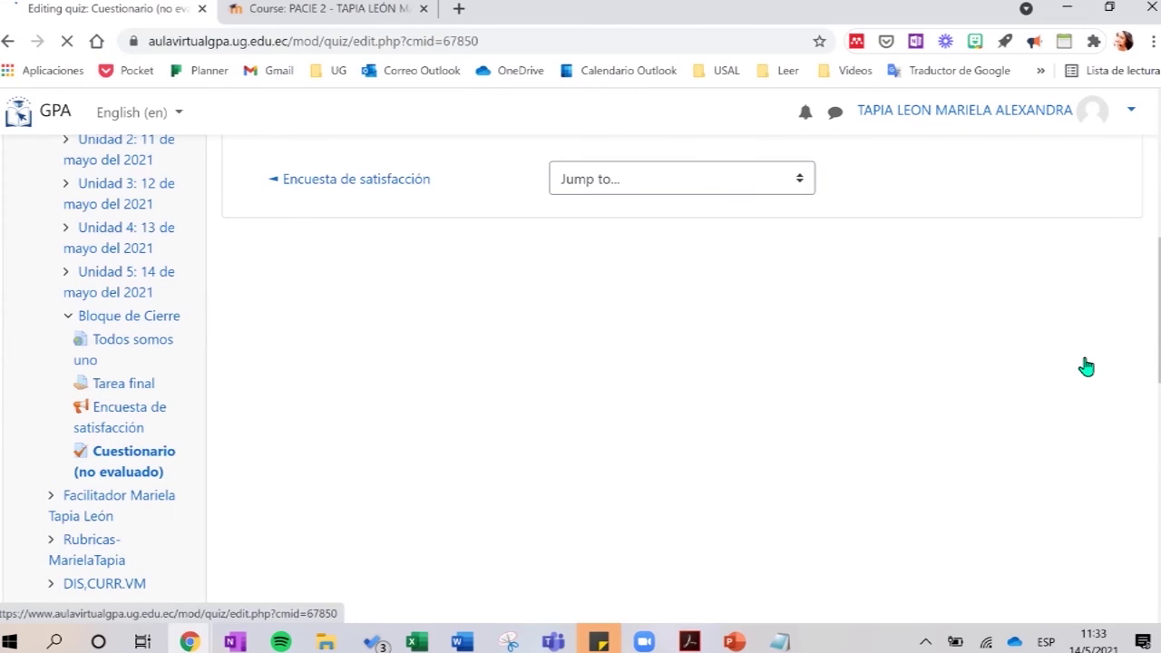
scroll(1086, 366, up, 4)
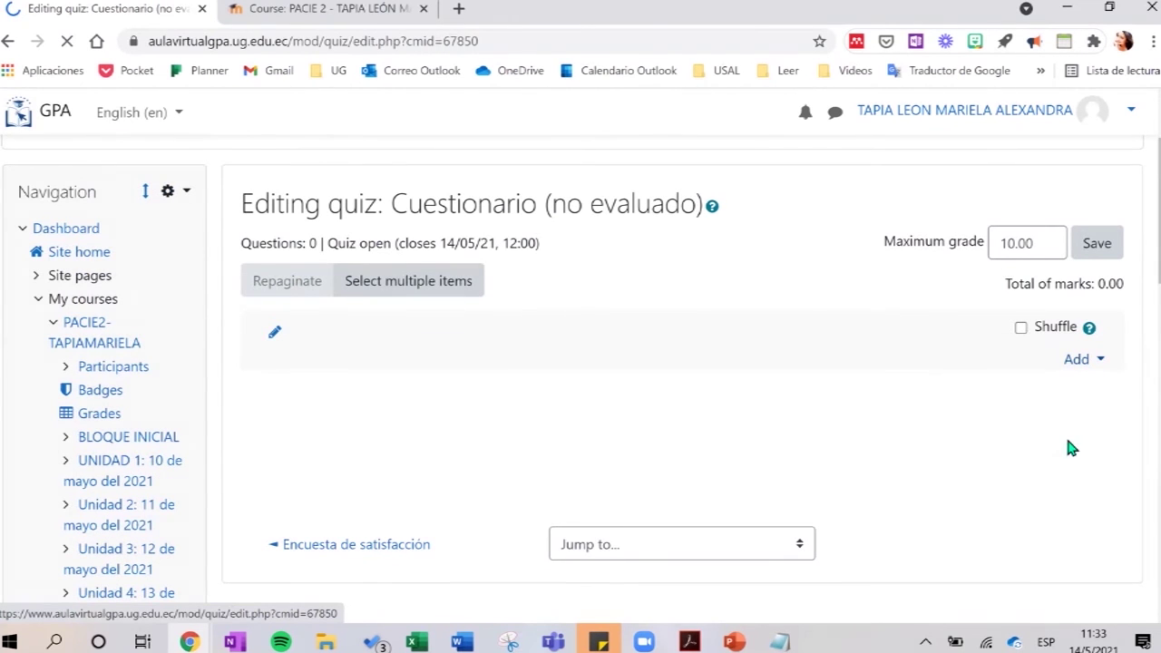
Choose 'a random question' from the quiz's Add menu
click(1078, 359)
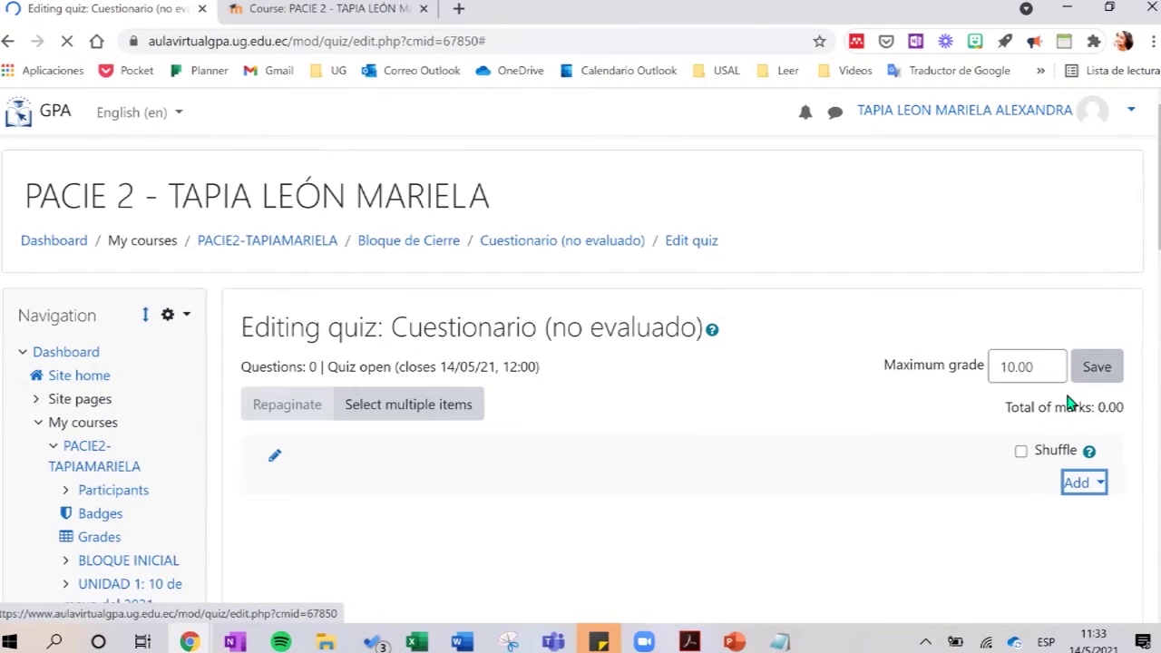
double_click(995, 364)
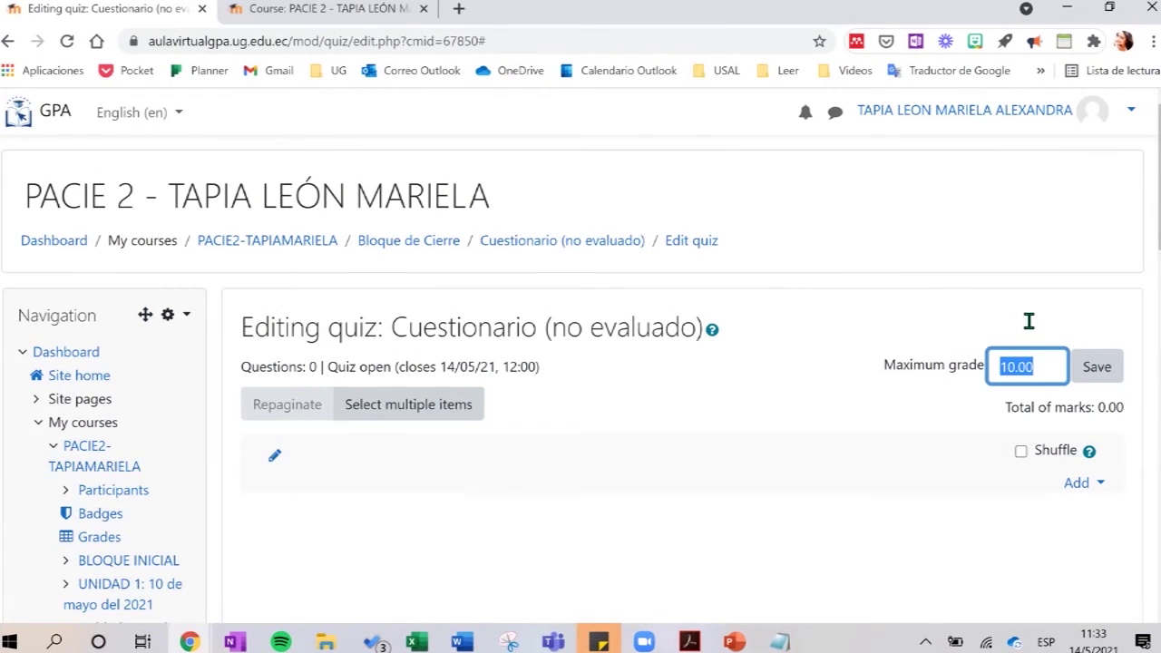
scroll(1028, 321, down, 1)
scroll(1081, 372, down, 1)
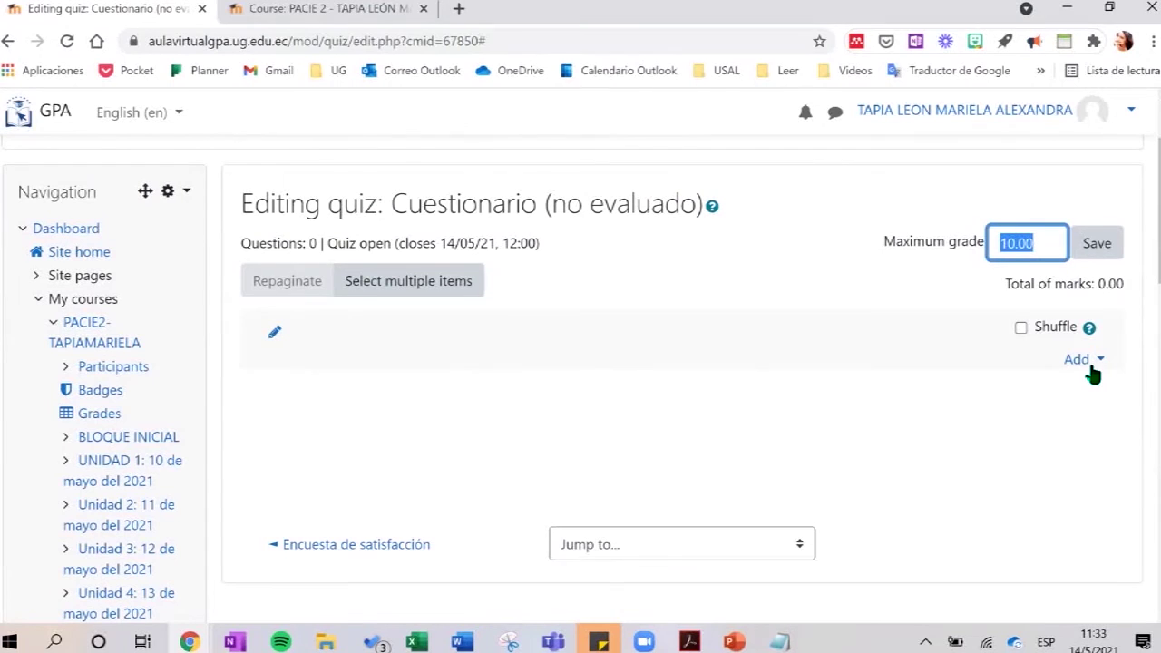
click(1081, 359)
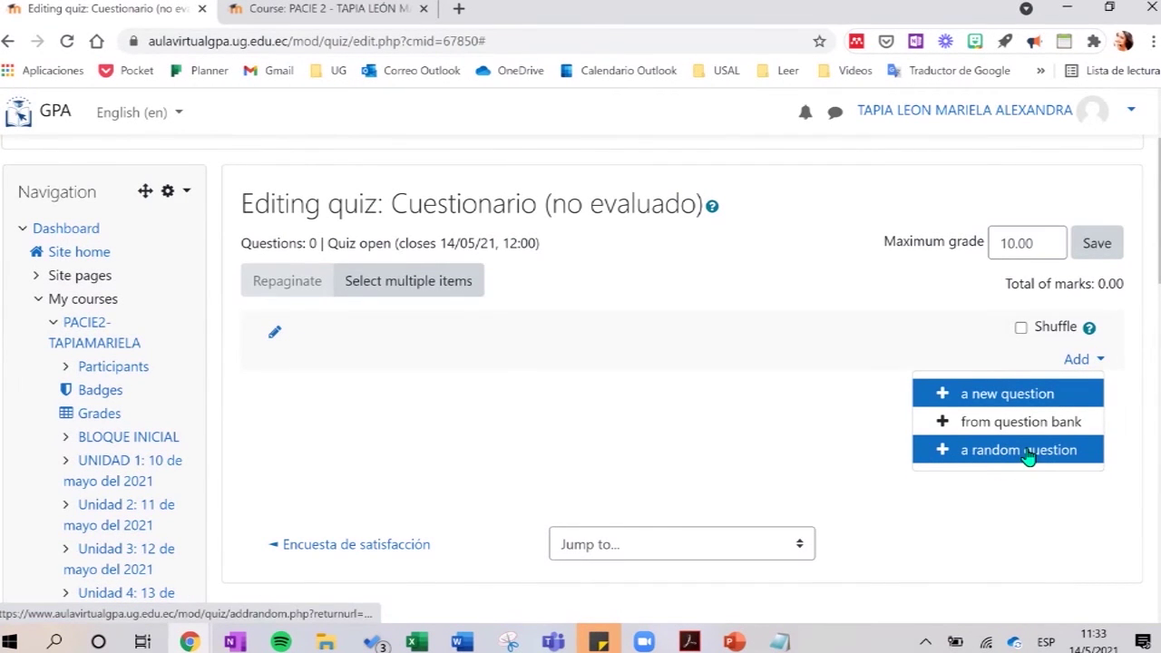
click(1034, 452)
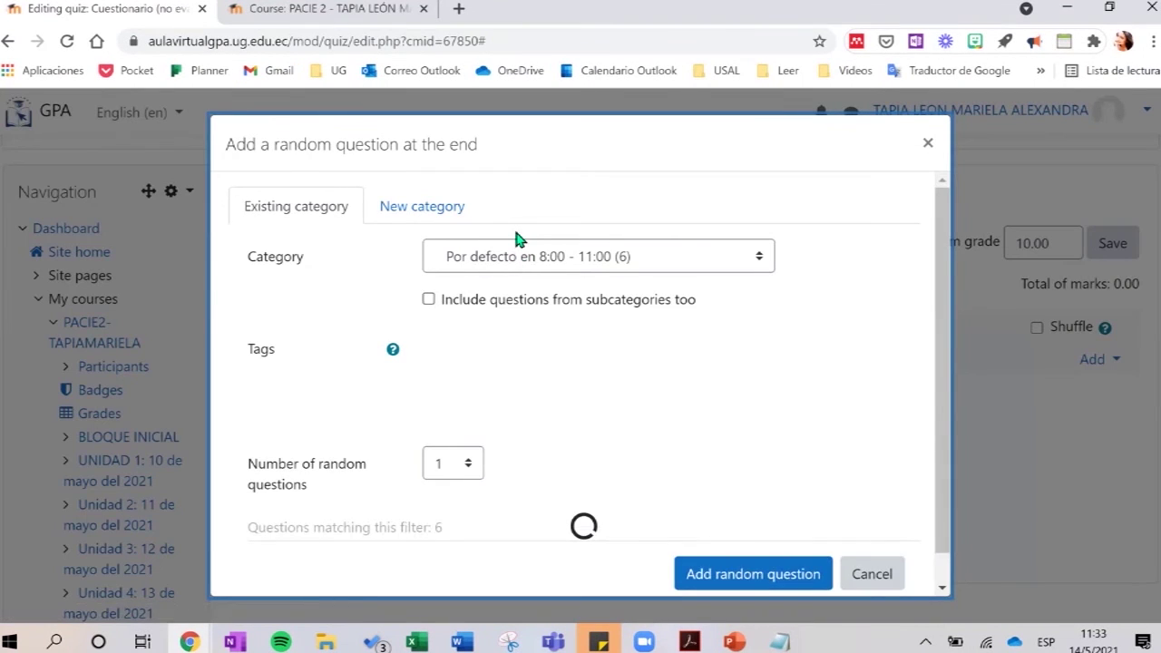
Add random questions drawn from the 'preguntas de la unidad 1 (6)' category
click(526, 257)
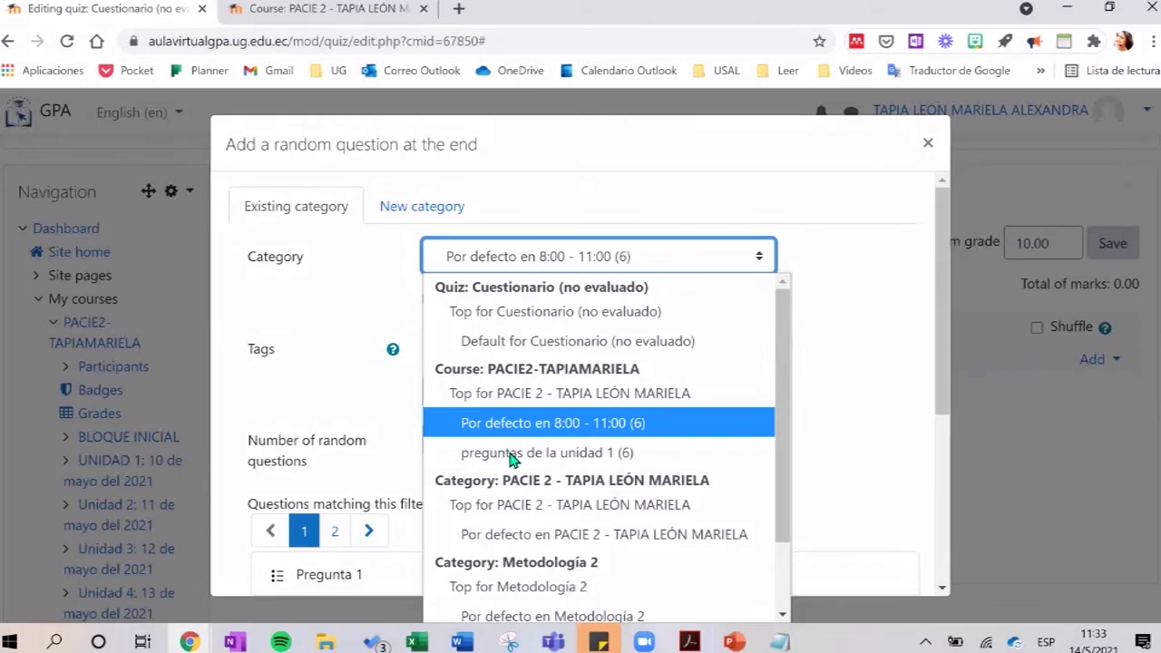
click(530, 450)
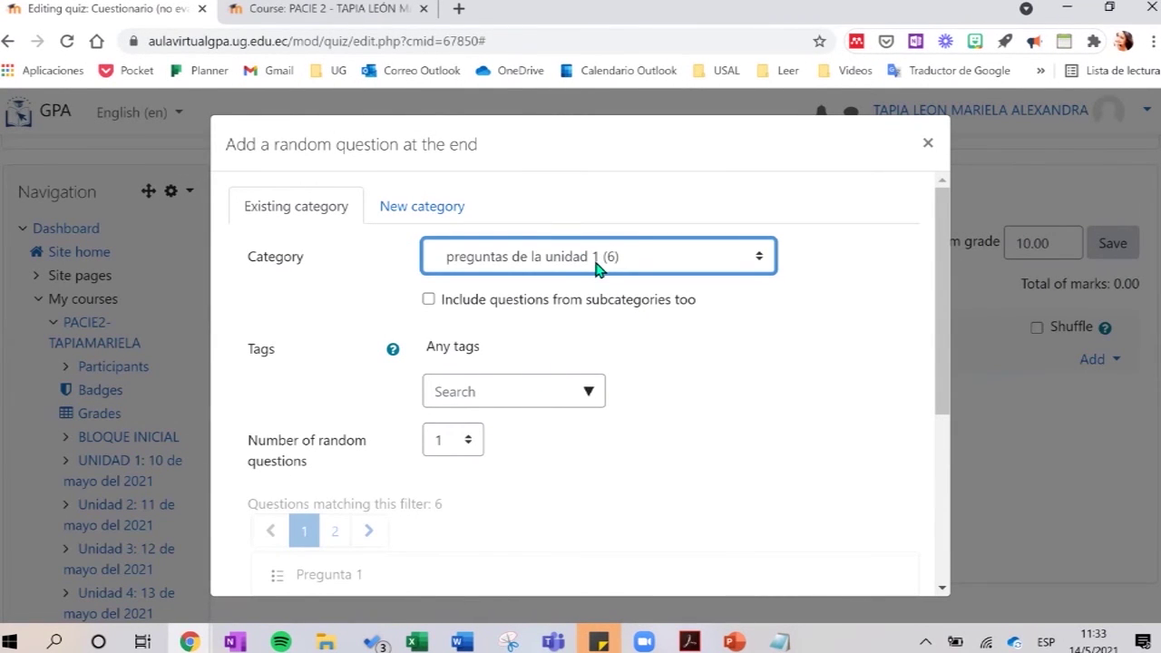
scroll(531, 201, down, 1)
click(529, 197)
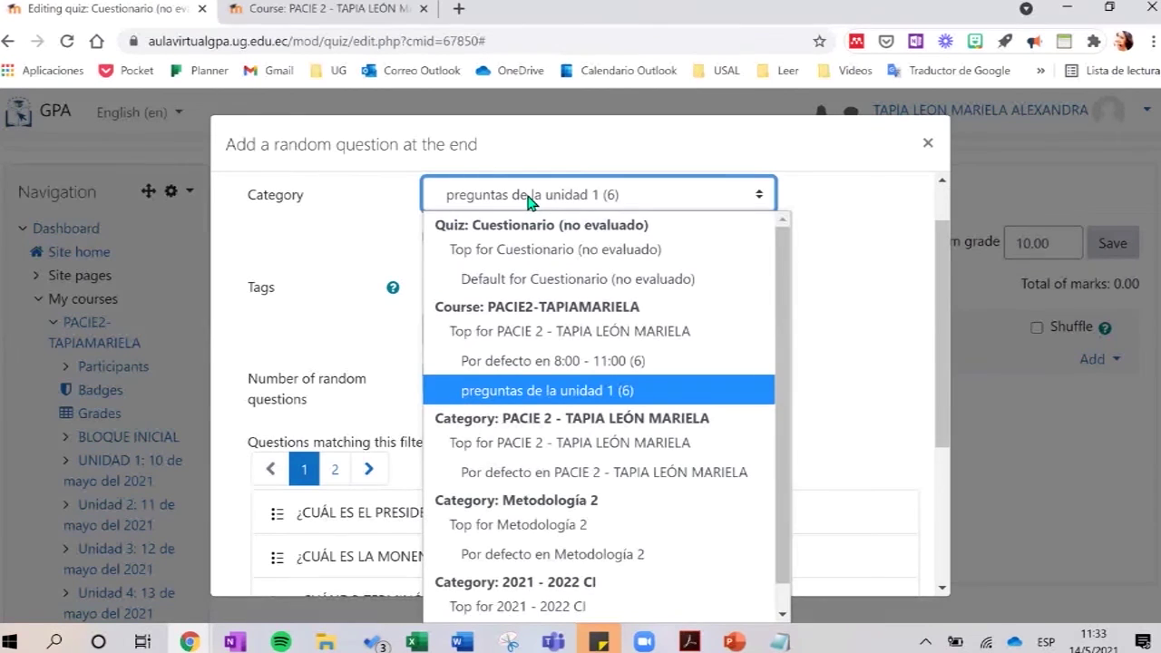
key(Escape)
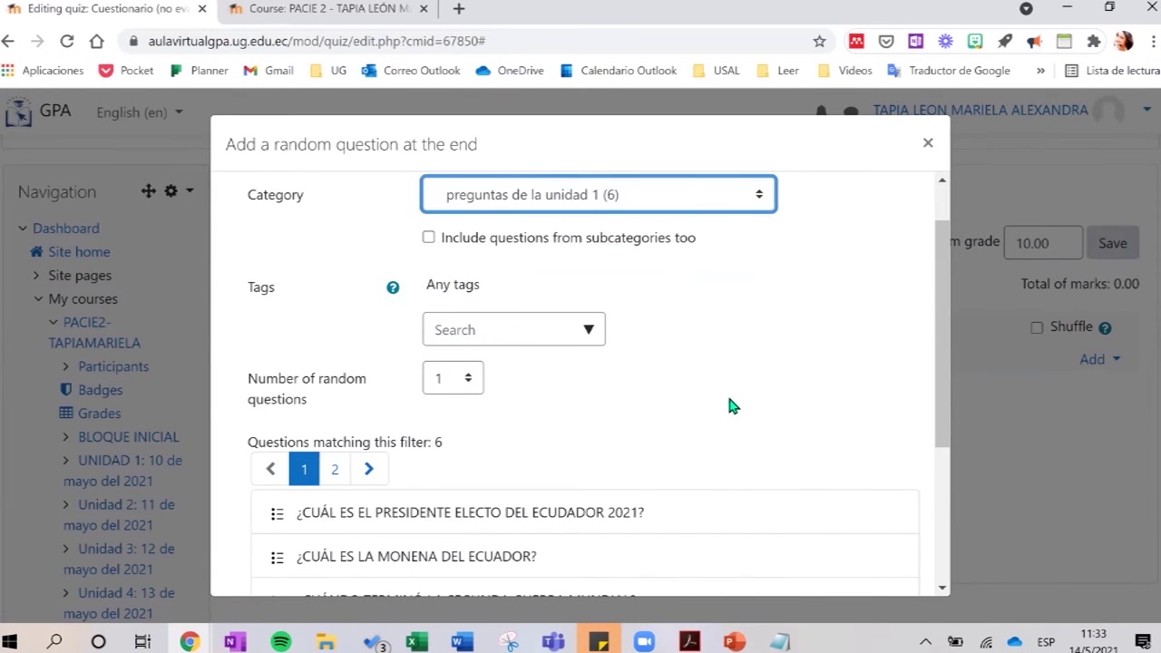
scroll(774, 518, down, 3)
click(745, 542)
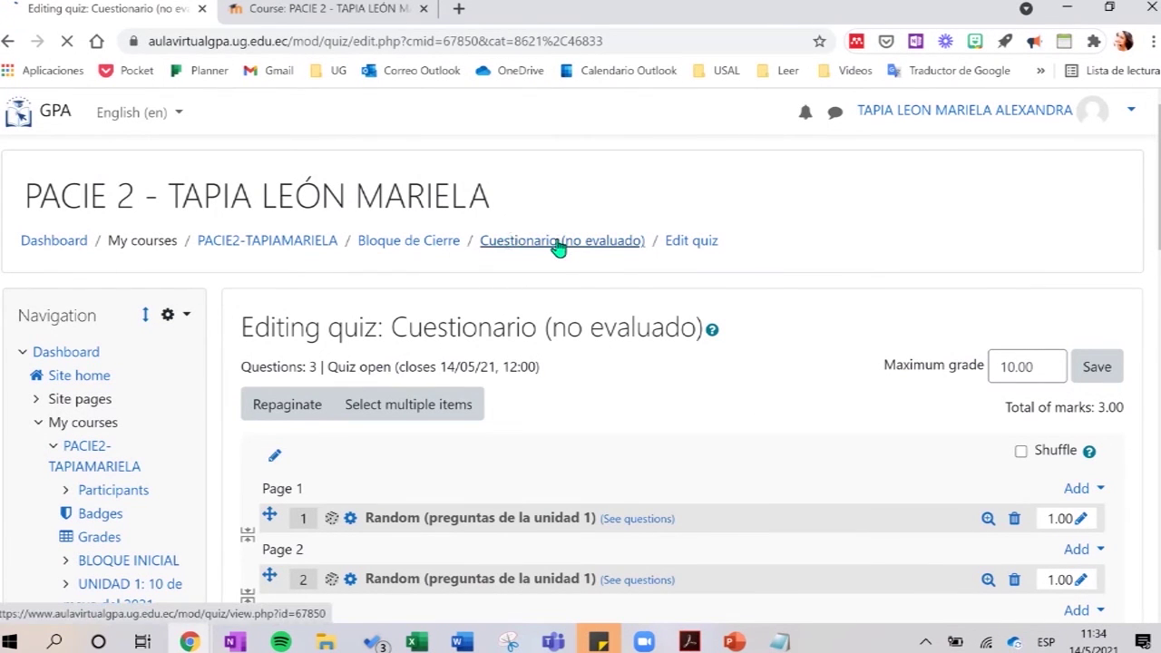
Leave the quiz editor through the breadcrumbs, returning to the Bloque de Cierre course page
click(558, 243)
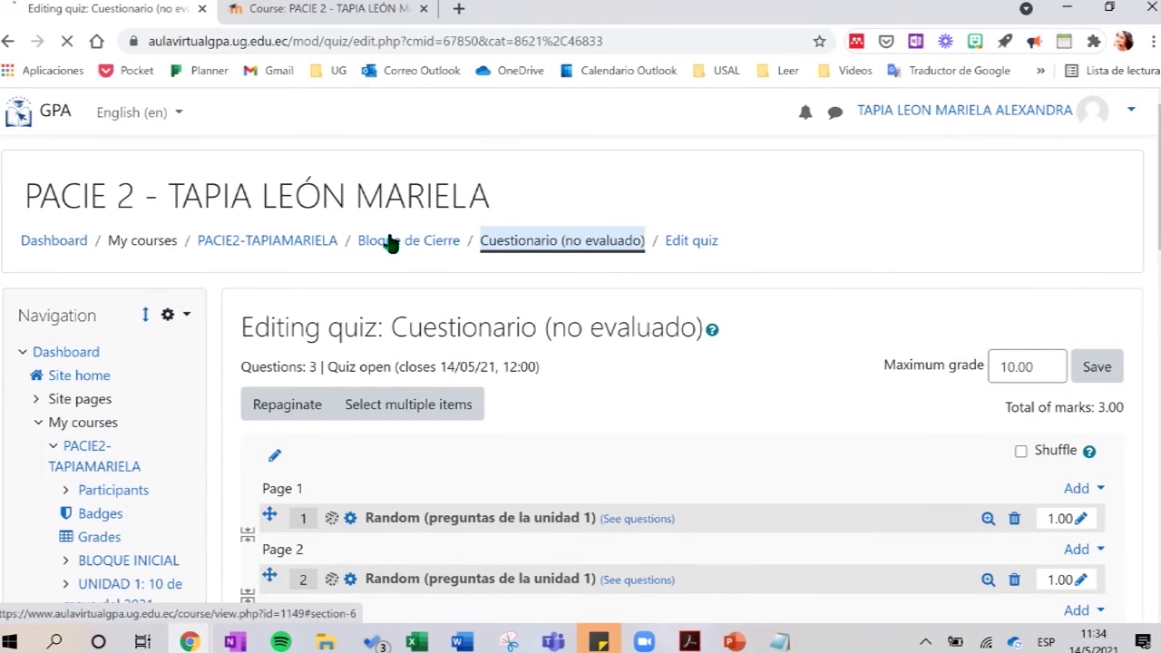
click(423, 243)
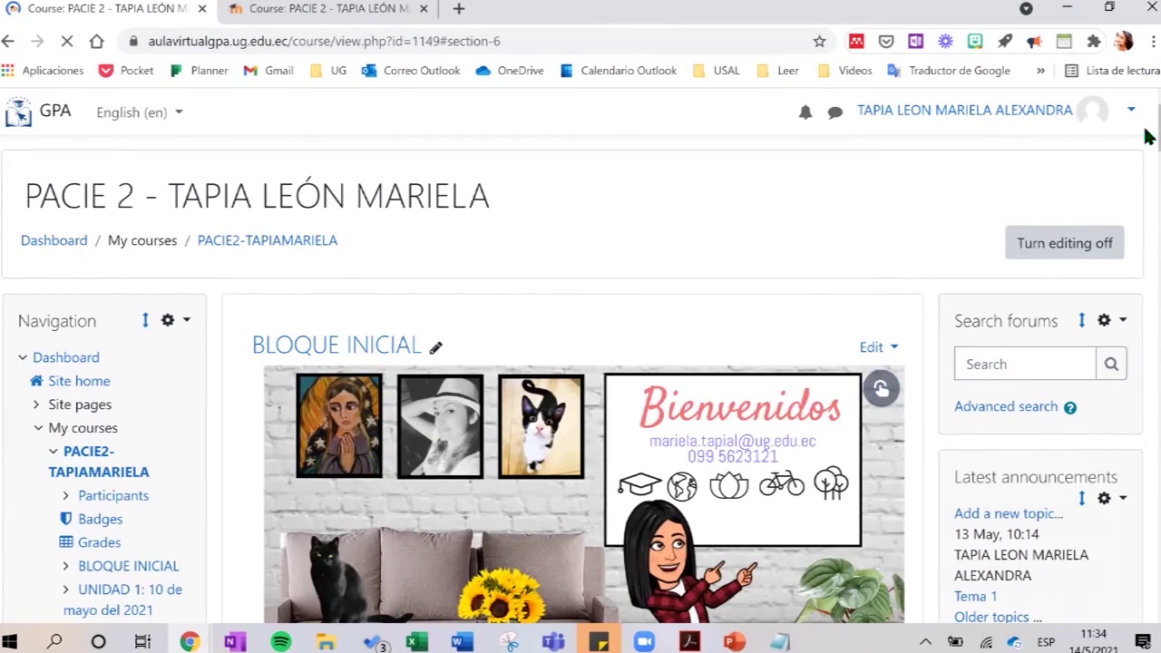
Drag Cuestionario (no evaluado) into Sección de evaluación, just above Tarea final
click(1150, 552)
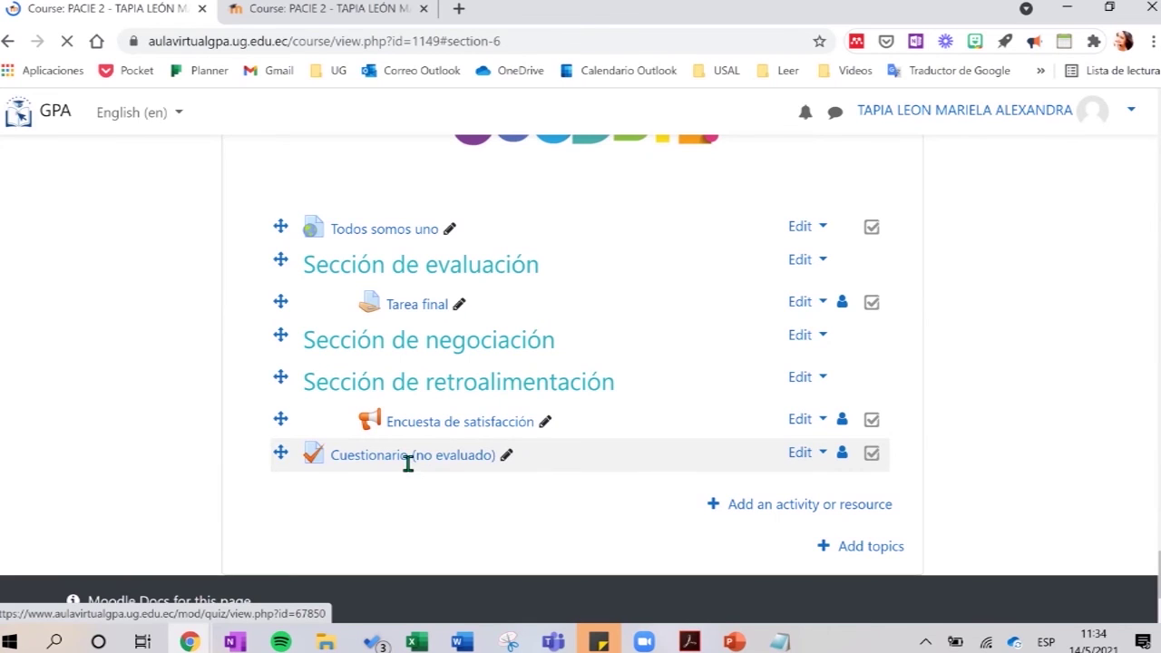
scroll(408, 468, up, 2)
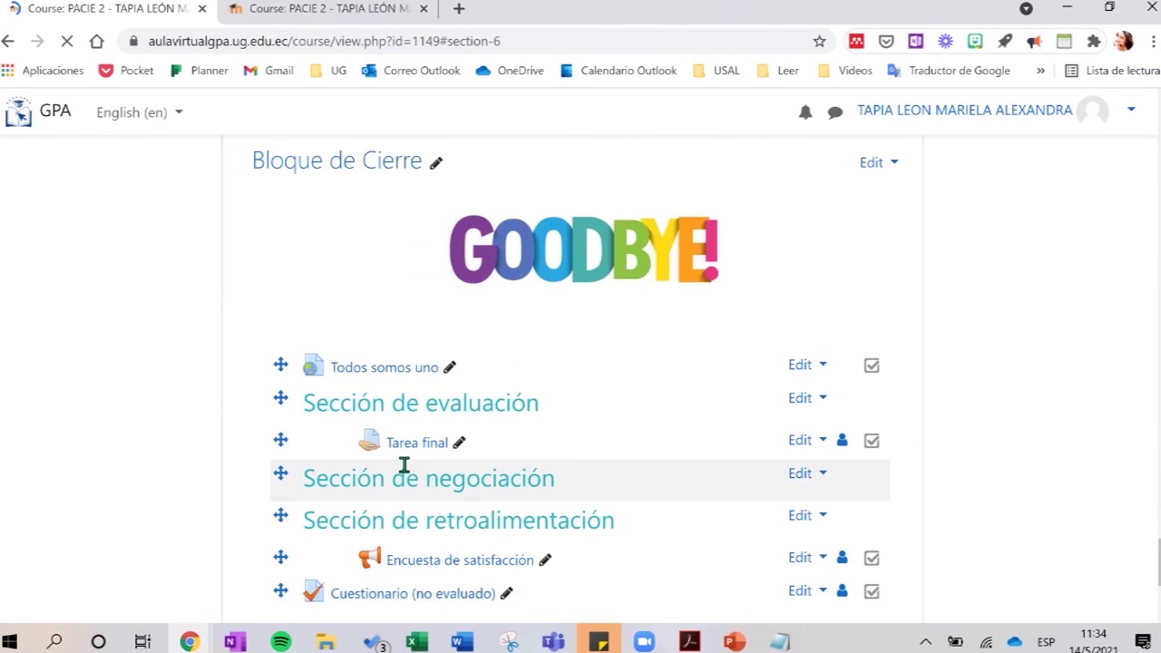
scroll(404, 465, down, 1)
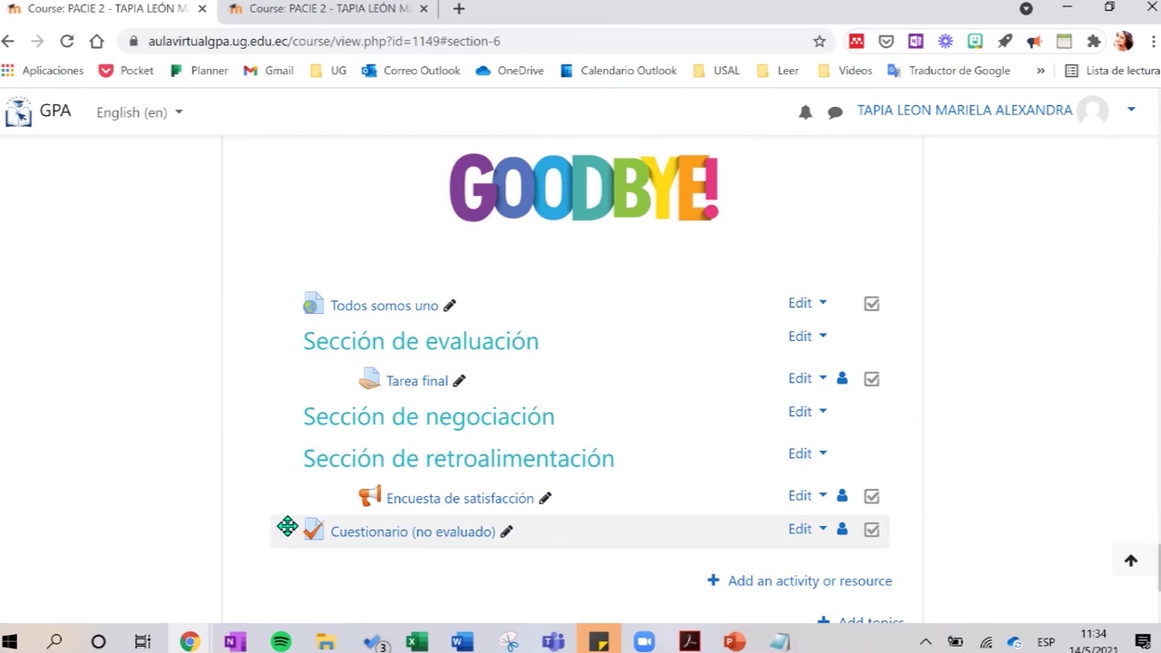
drag(291, 392, 290, 382)
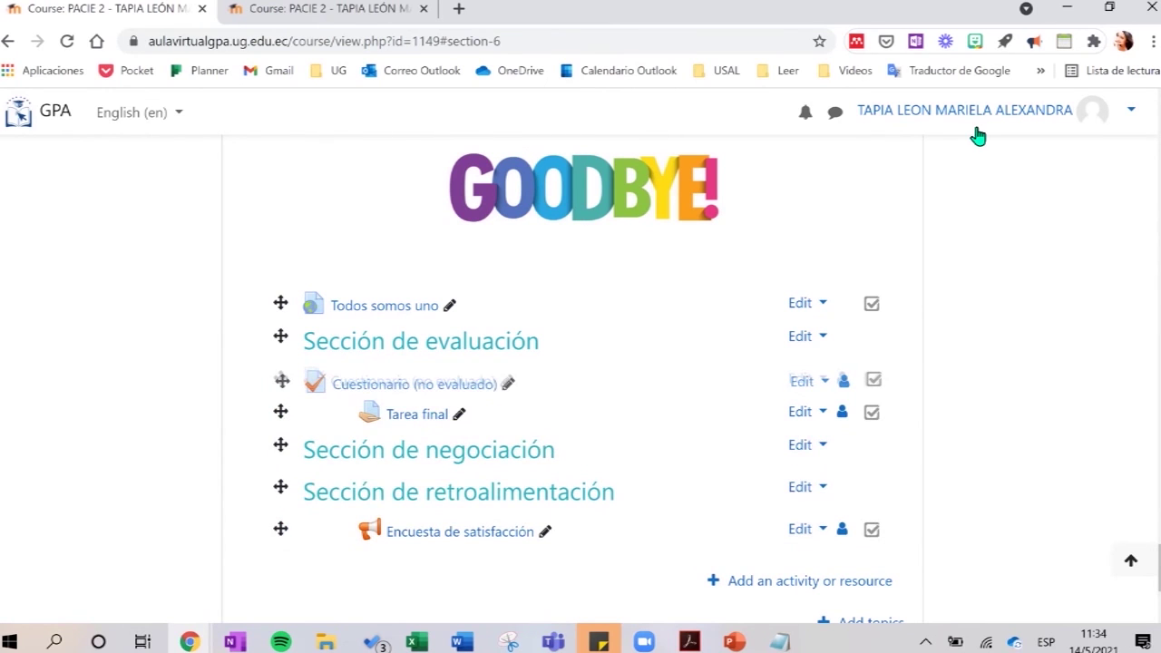
Indent the quiz two levels with Move right to match Tarea final
click(810, 379)
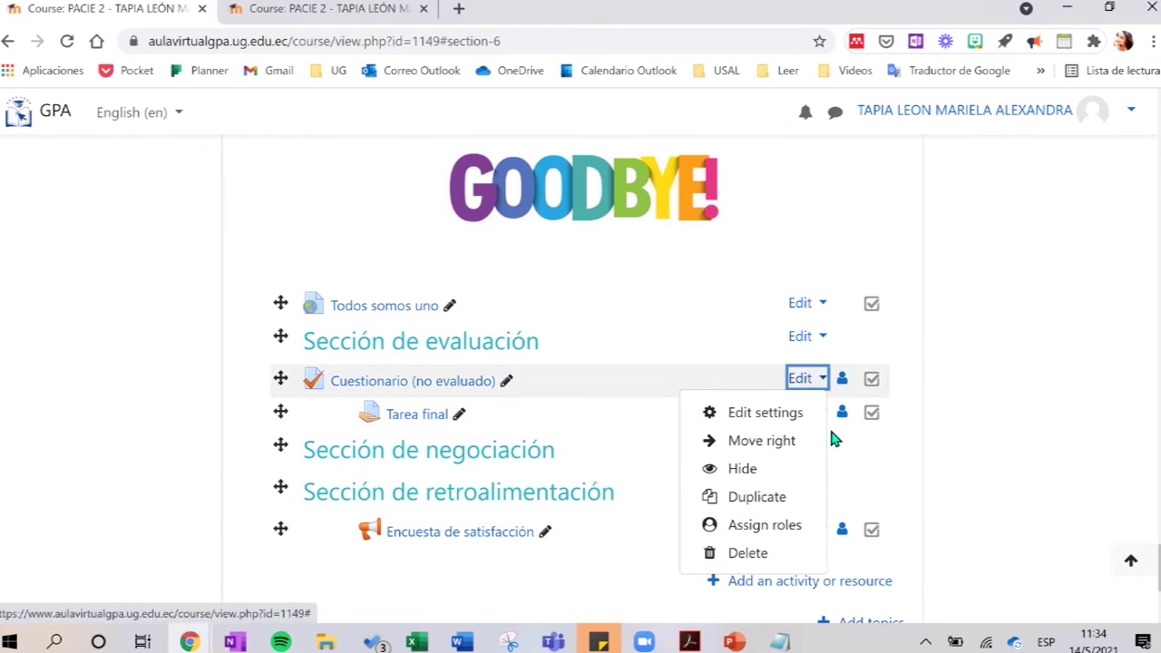
click(762, 440)
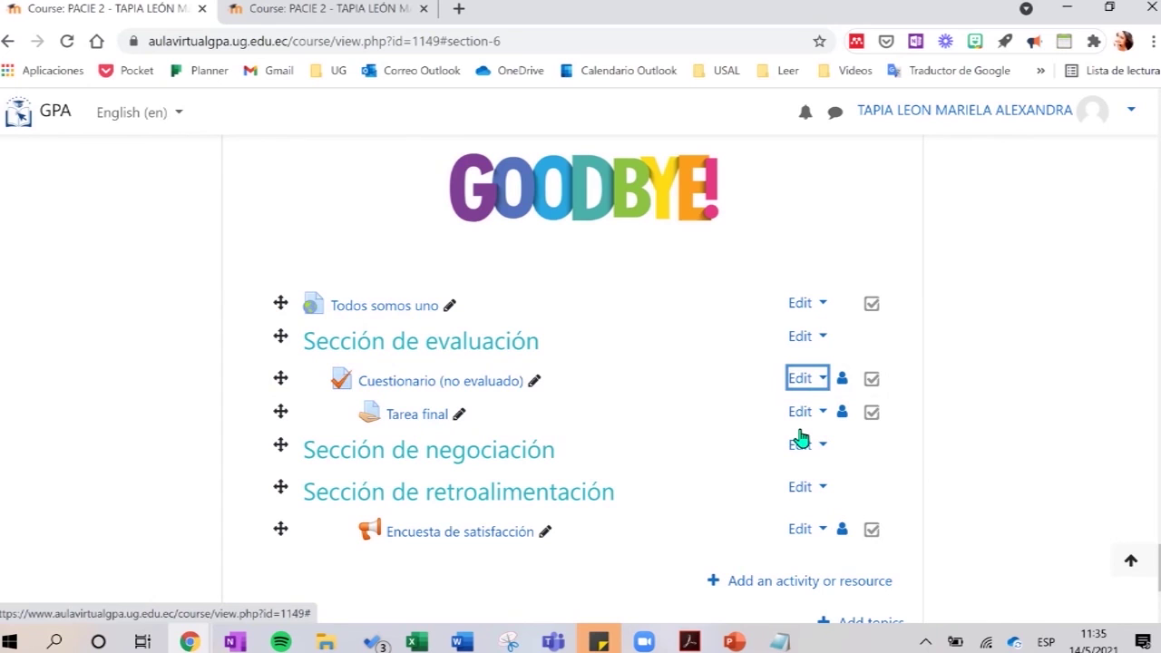
key(Return)
click(800, 441)
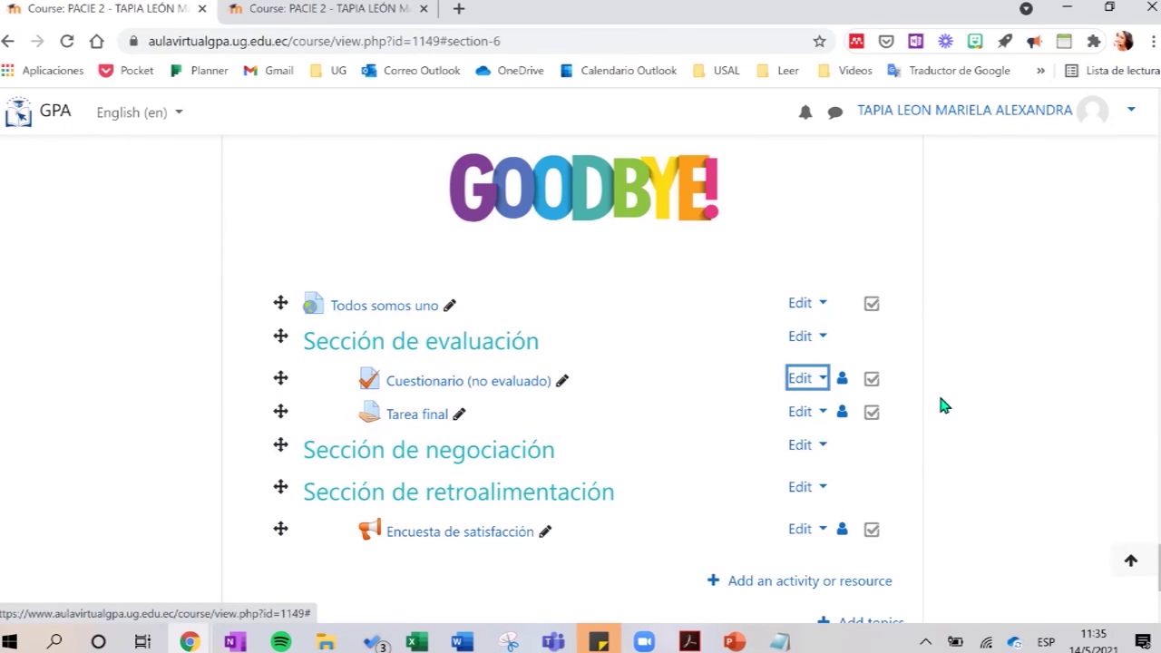
scroll(952, 408, up, 1)
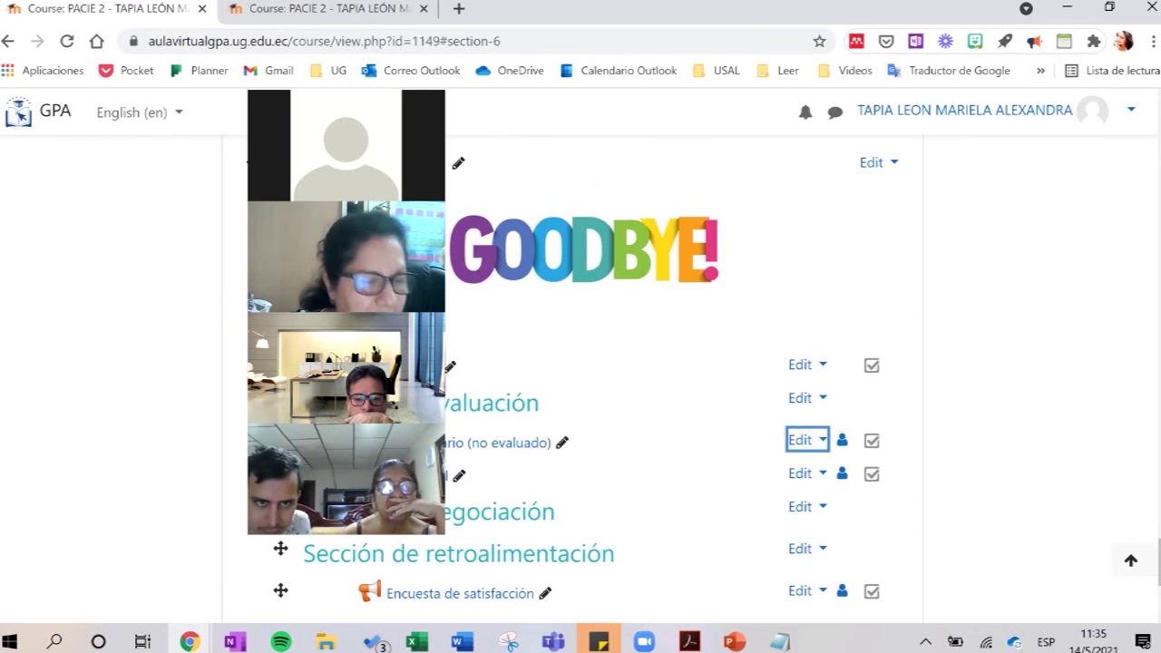
Open the Cuestionario (no evaluado) quiz page, then its report of the 7 attempts
click(523, 447)
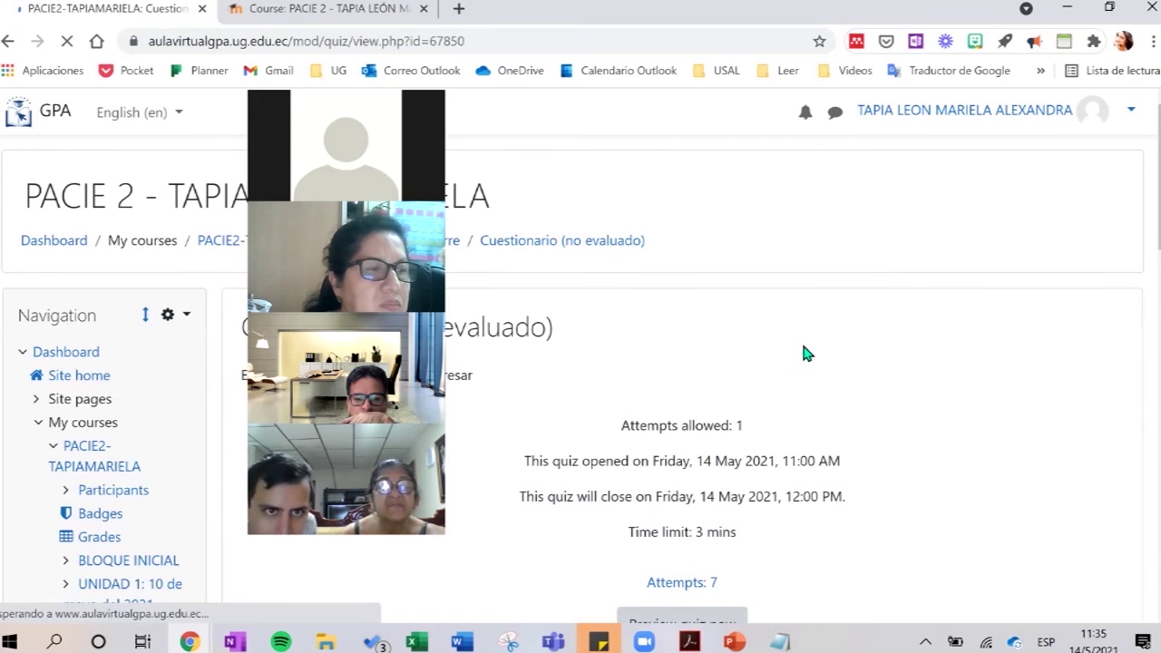
scroll(789, 361, down, 1)
scroll(736, 399, down, 1)
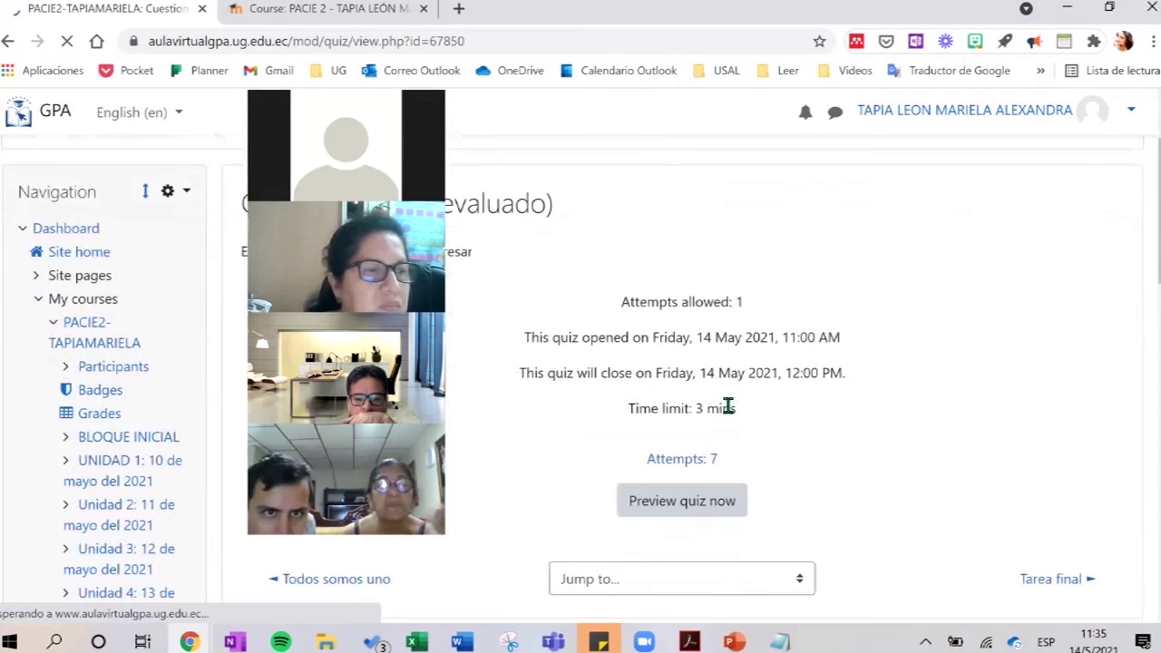
click(683, 465)
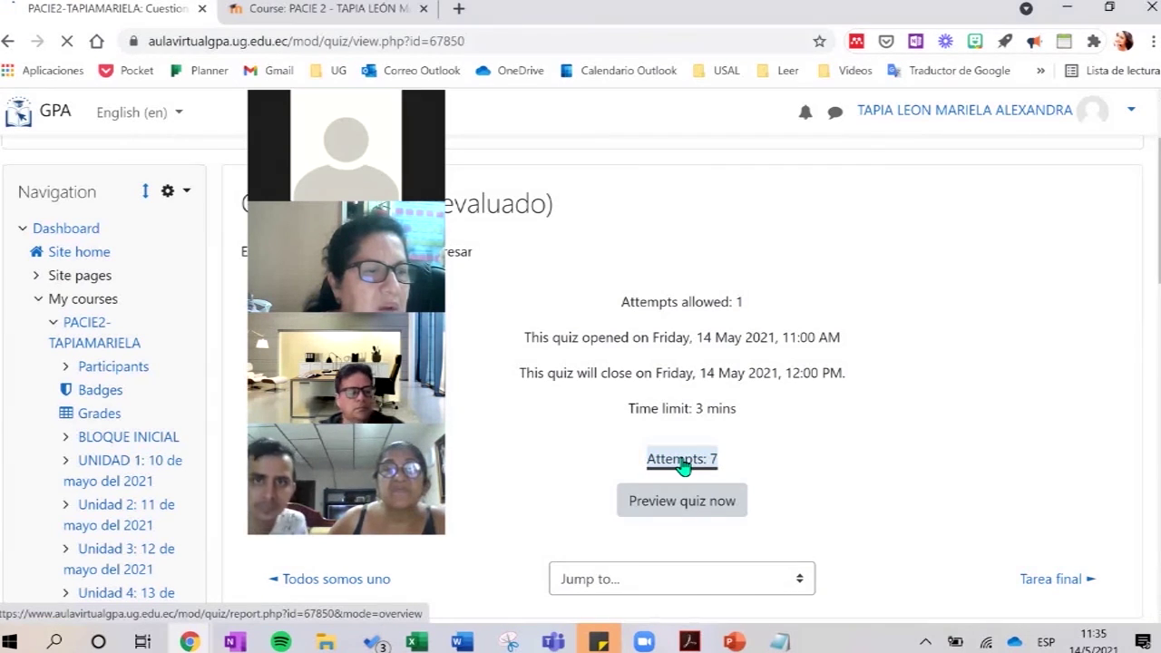